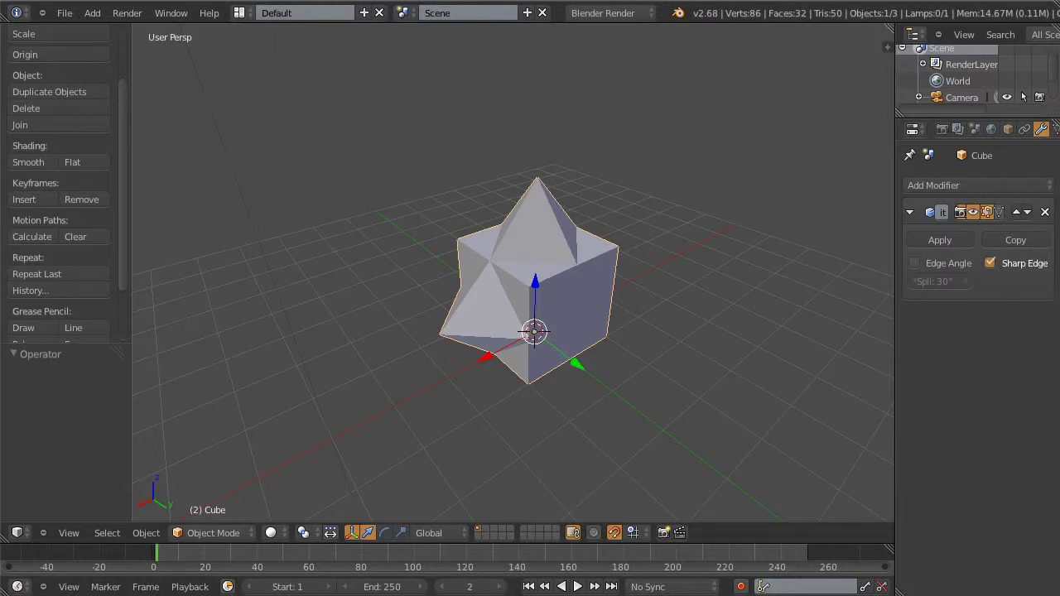
Export the selected cube model with pyramid spikes as nav.fbx to the module_03 folder in Autodesk FBX format.
{"action": "middle_click_drag", "start_coordinate": [463, 440], "coordinate": [611, 415]}
{"action": "scroll", "coordinate": [612, 416], "scroll_direction": "up", "scroll_amount": 4}
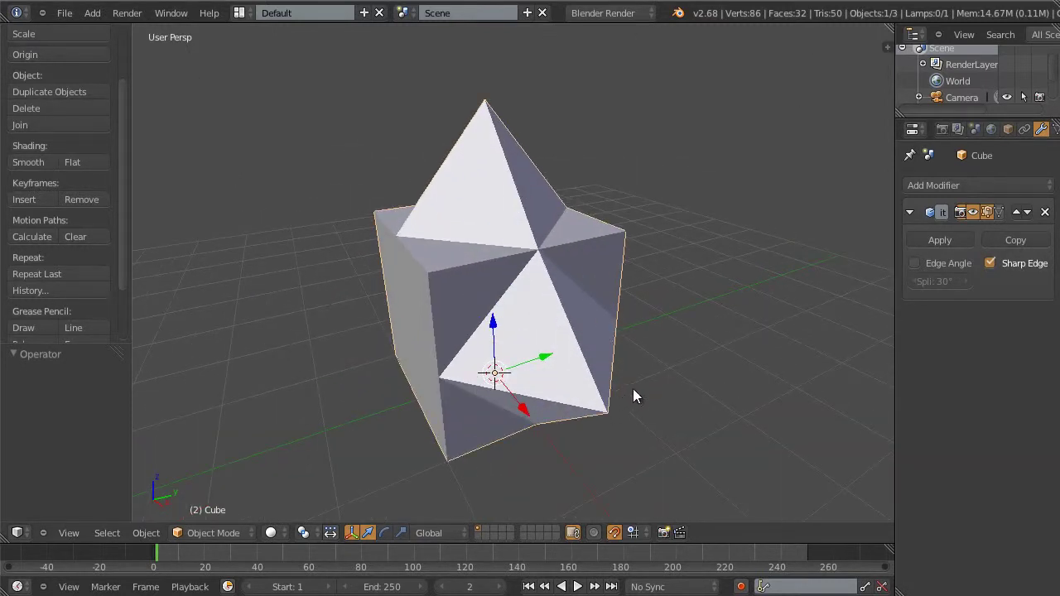
{"action": "middle_click_drag", "start_coordinate": [656, 385], "coordinate": [484, 193]}
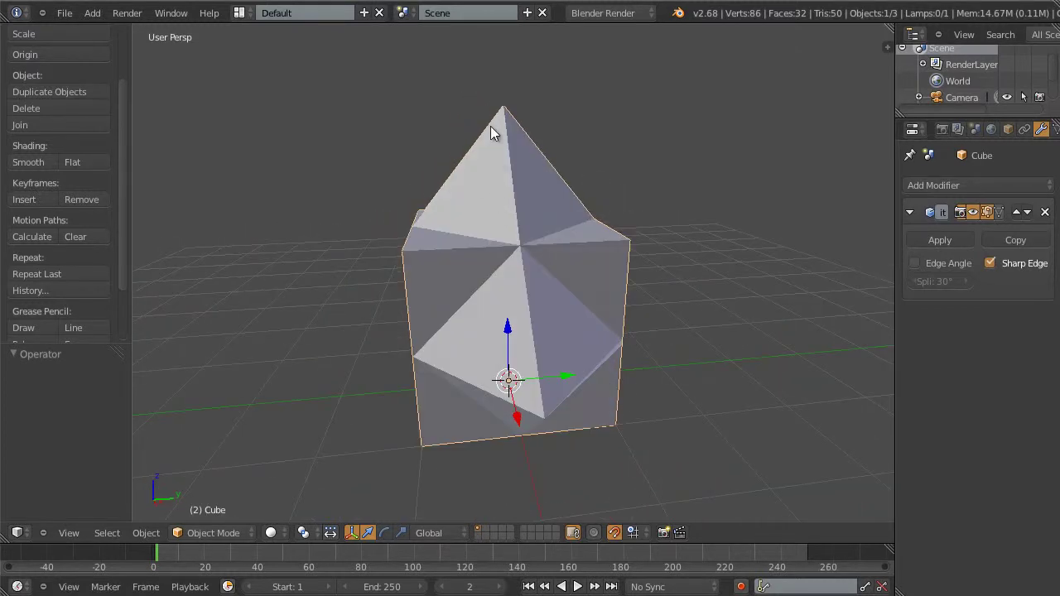
{"action": "middle_click_drag", "start_coordinate": [724, 325], "coordinate": [797, 337]}
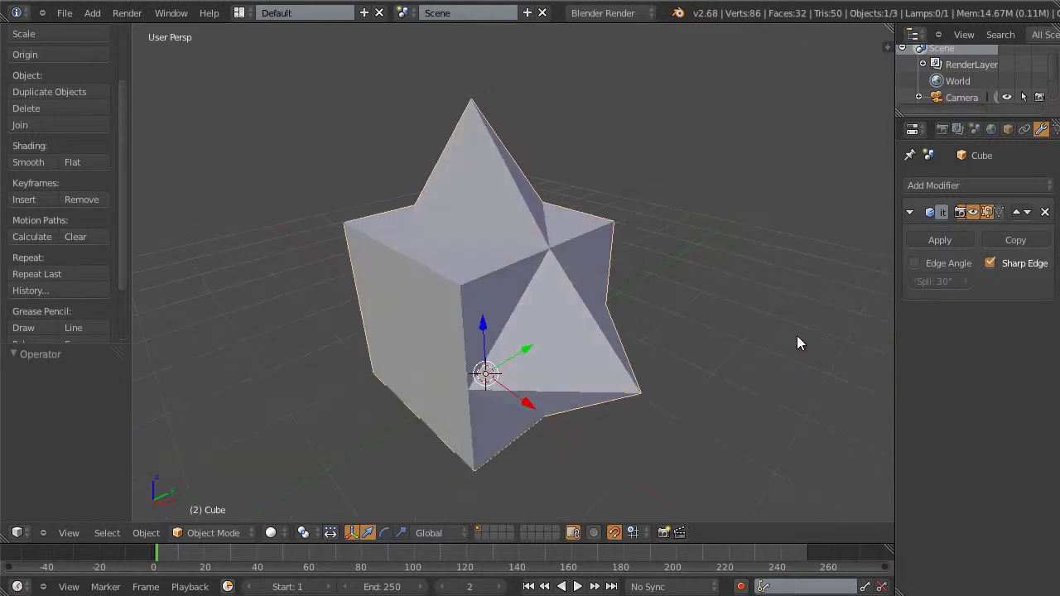
{"action": "left_click", "coordinate": [64, 12]}
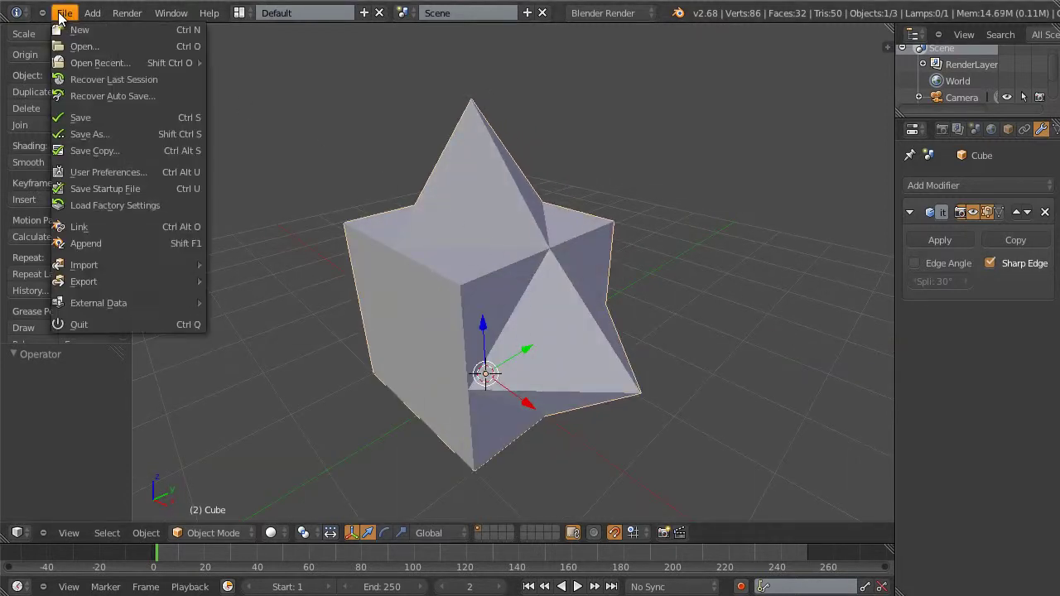
{"action": "mouse_move", "coordinate": [81, 283]}
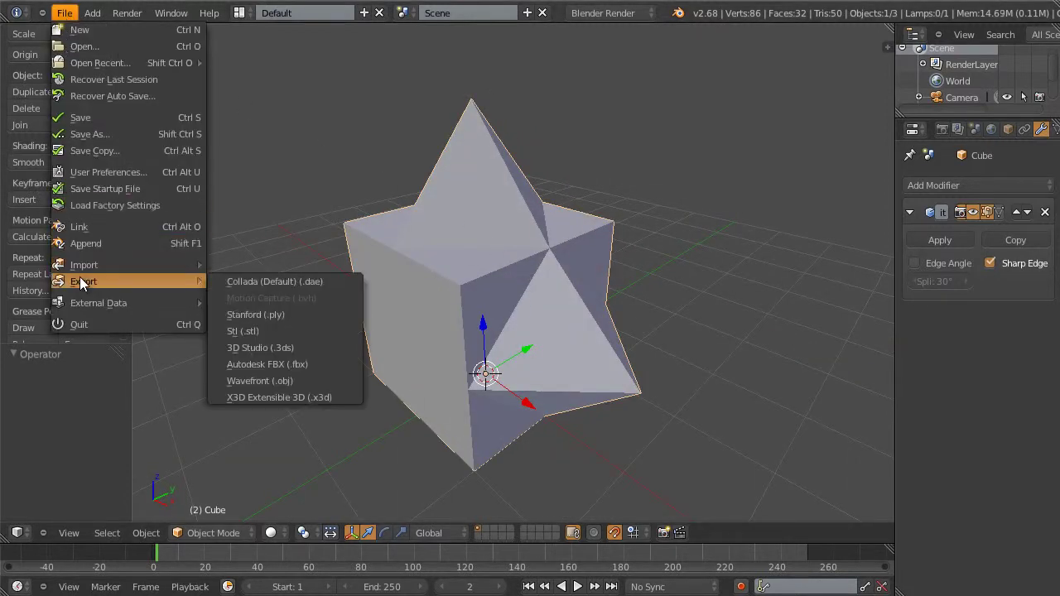
{"action": "left_click", "coordinate": [281, 365]}
{"action": "left_click", "coordinate": [224, 72]}
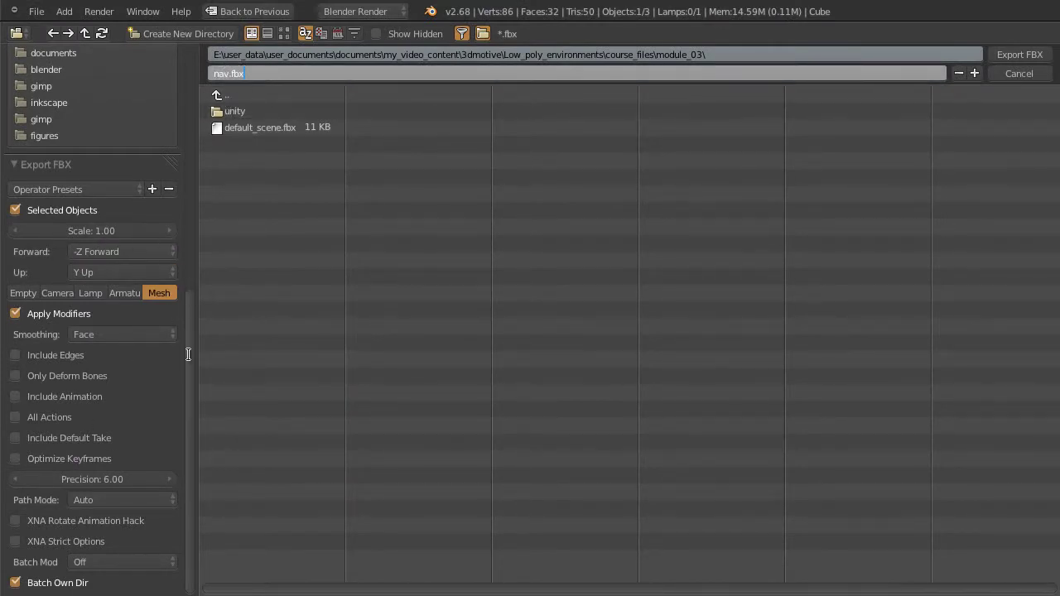
{"action": "left_click_drag", "start_coordinate": [189, 355], "coordinate": [189, 431]}
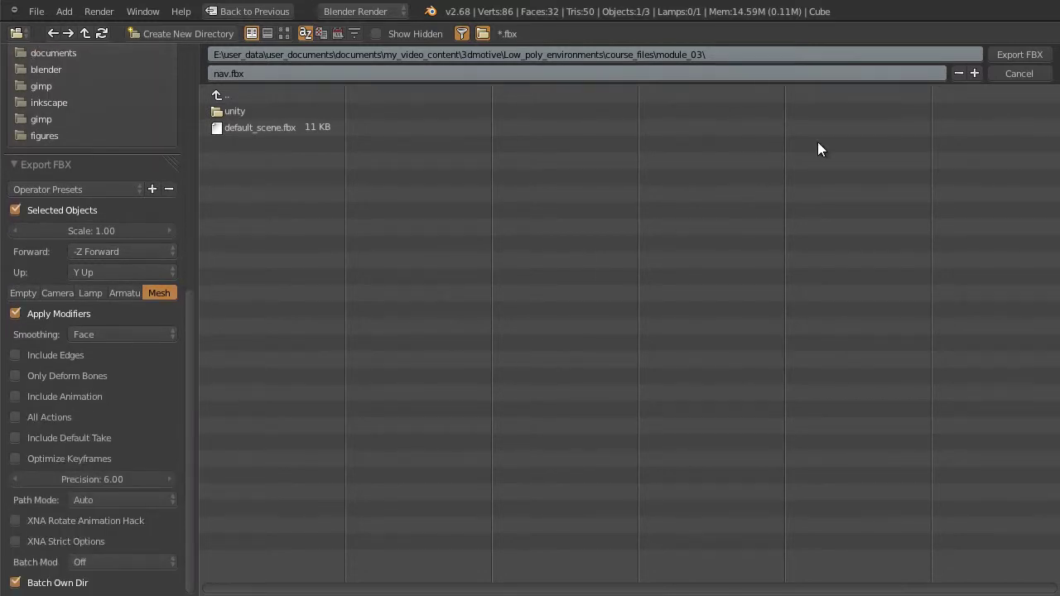
{"action": "left_click", "coordinate": [1013, 52]}
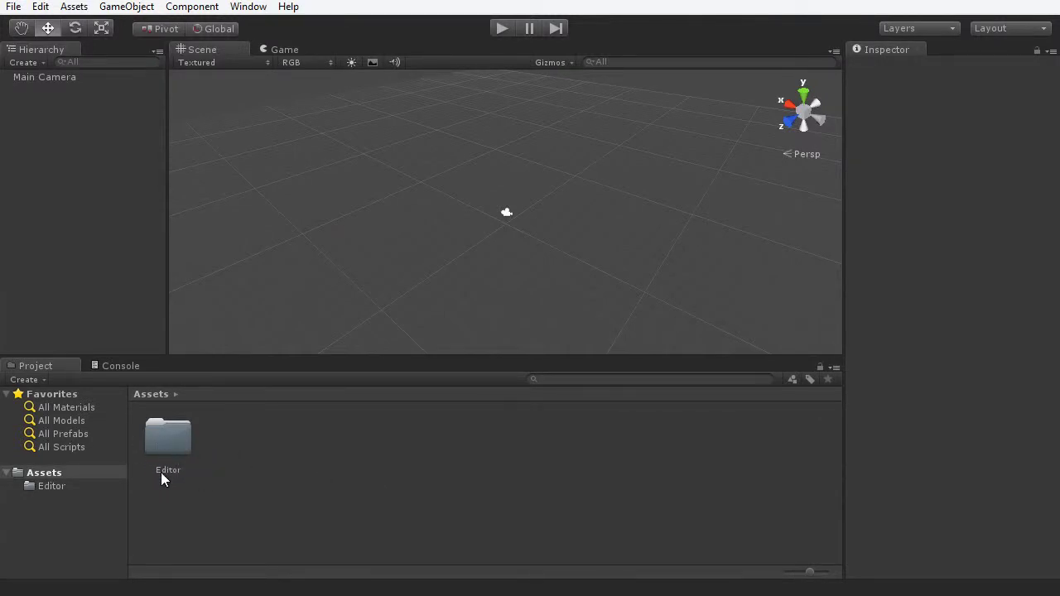
Import nav.fbx from the module_03 folder into the Unity project's Assets folder.
{"action": "left_click", "coordinate": [171, 593]}
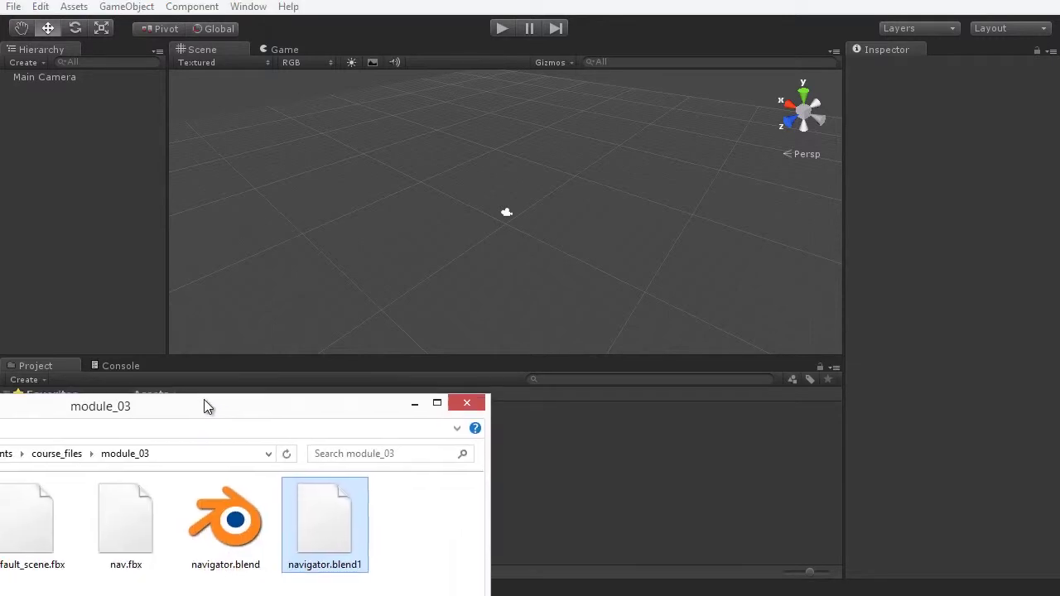
{"action": "left_click", "coordinate": [139, 470]}
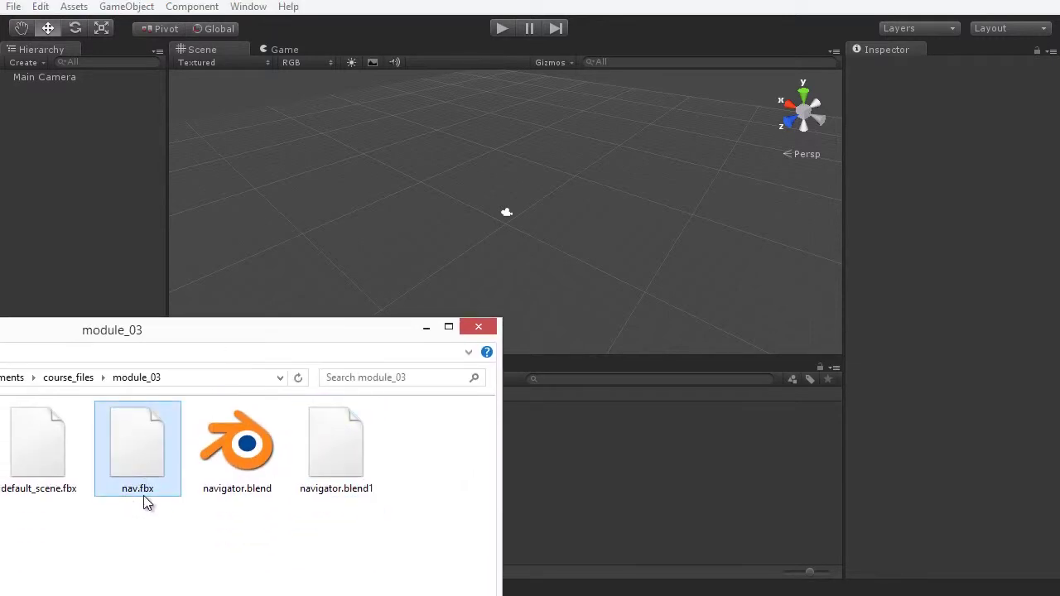
{"action": "left_click_drag", "start_coordinate": [143, 454], "coordinate": [582, 484]}
{"action": "left_click_drag", "start_coordinate": [390, 338], "coordinate": [447, 595]}
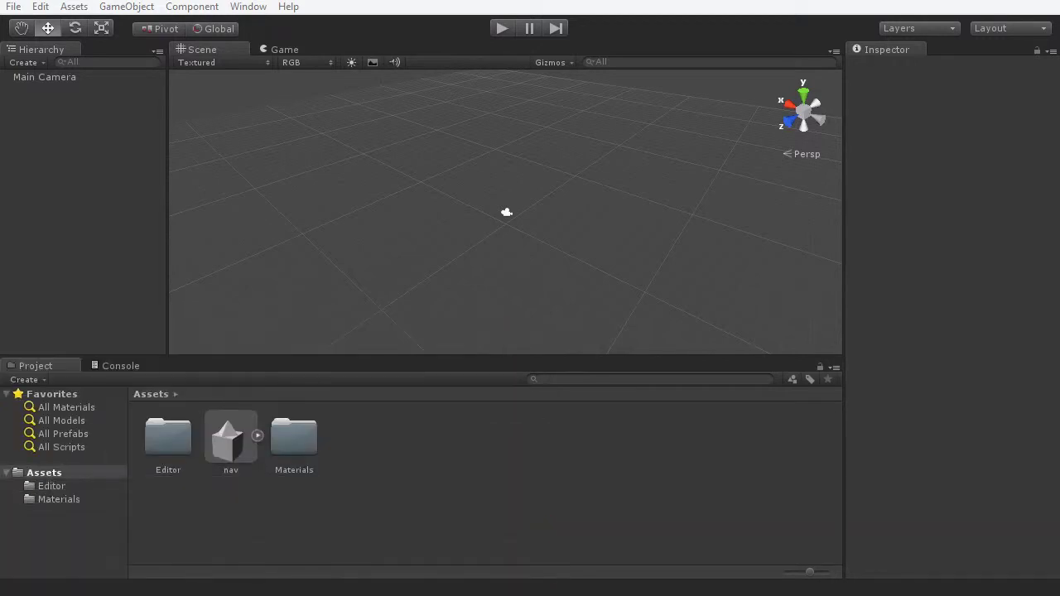
Examine the imported nav model, its Cube mesh preview and the transform rotation in its import settings.
{"action": "left_click", "coordinate": [230, 440]}
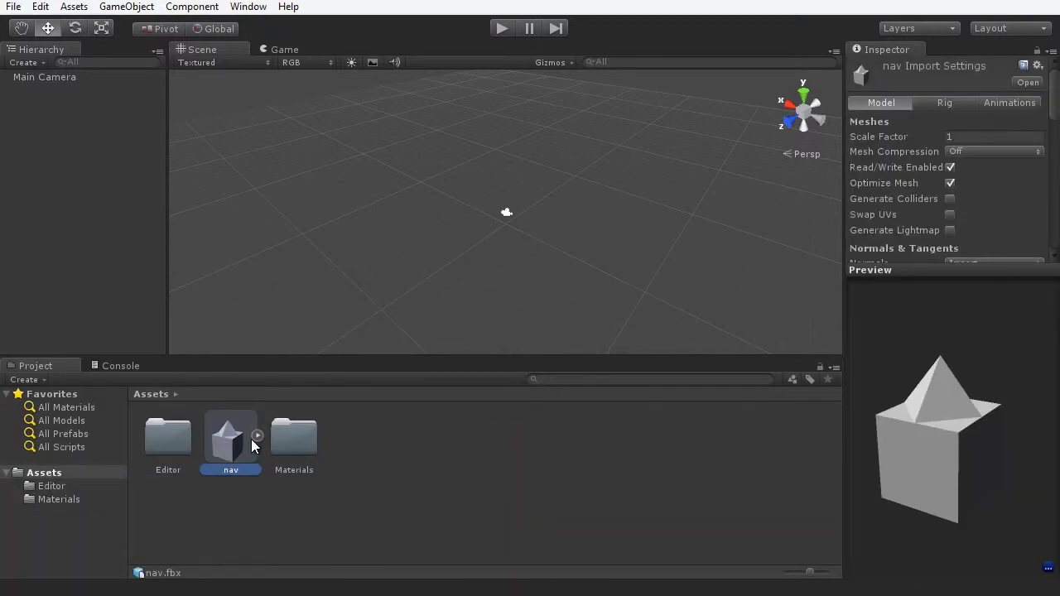
{"action": "left_click", "coordinate": [256, 436]}
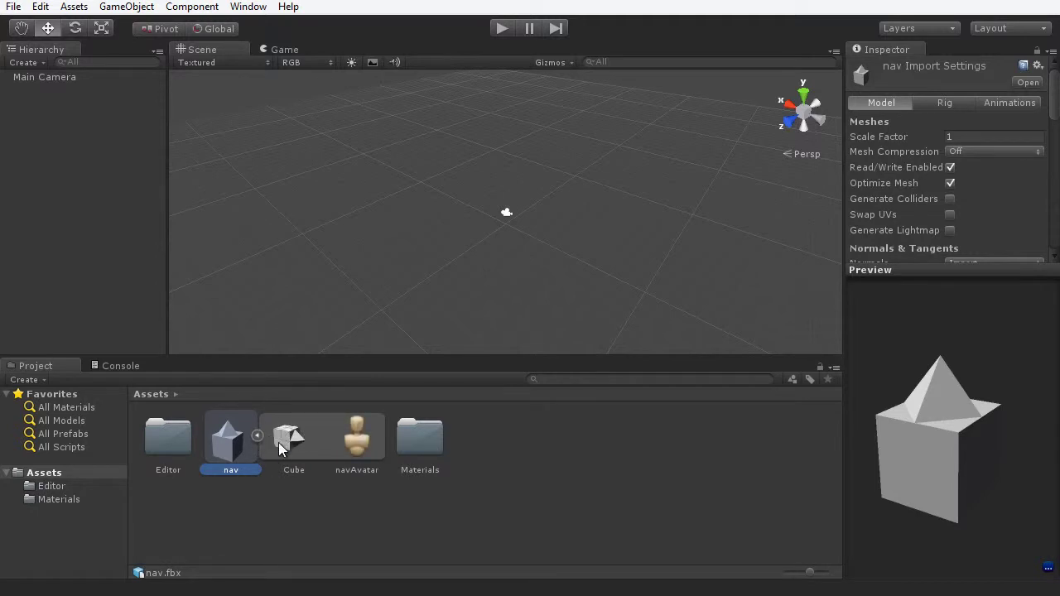
{"action": "left_click", "coordinate": [293, 440]}
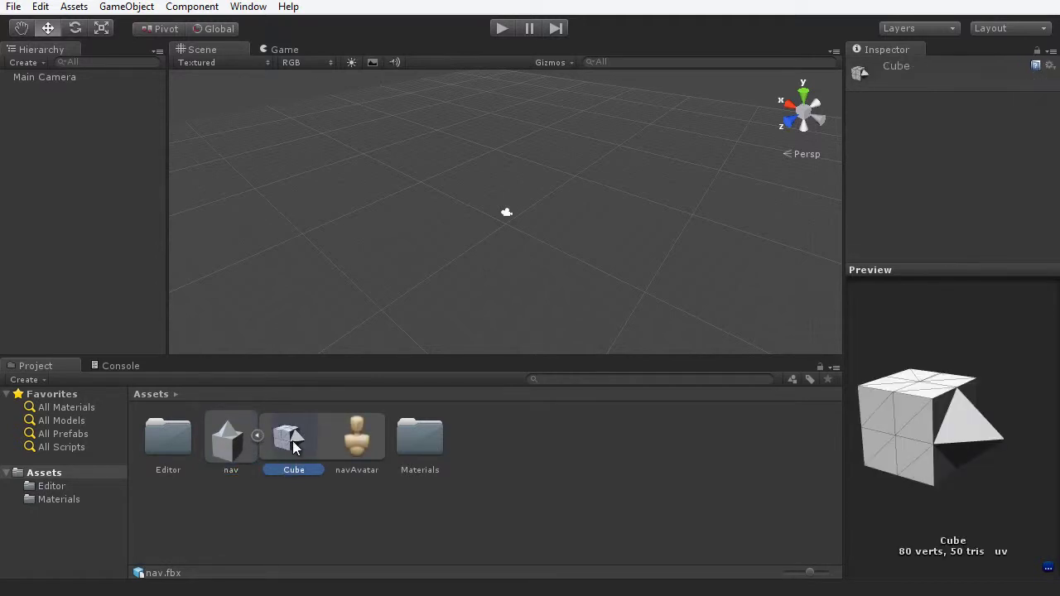
{"action": "left_click_drag", "start_coordinate": [955, 470], "coordinate": [589, 483]}
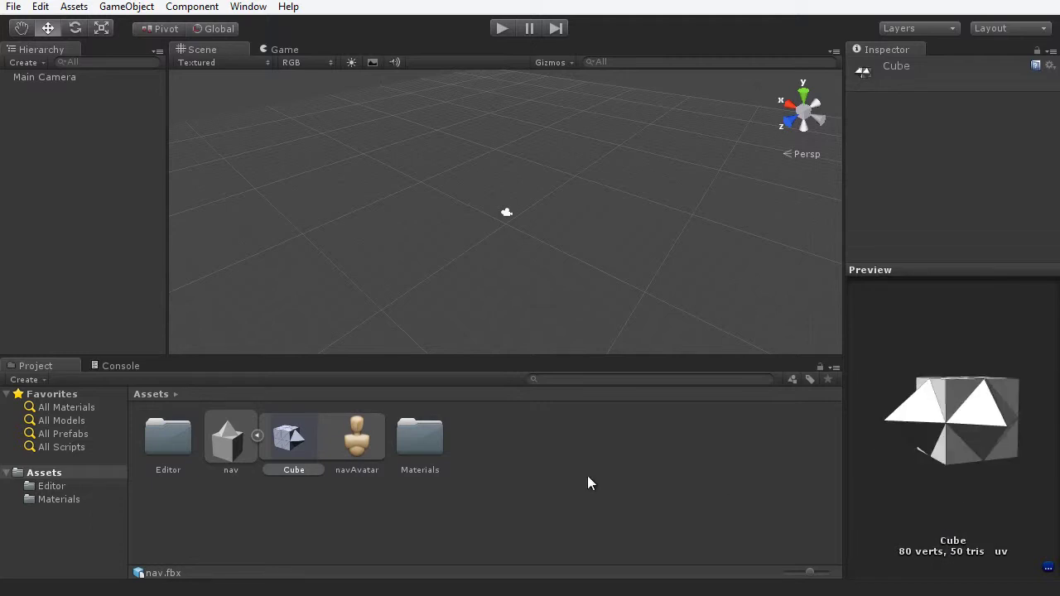
{"action": "left_click", "coordinate": [220, 449]}
{"action": "left_click_drag", "start_coordinate": [869, 489], "coordinate": [957, 289]}
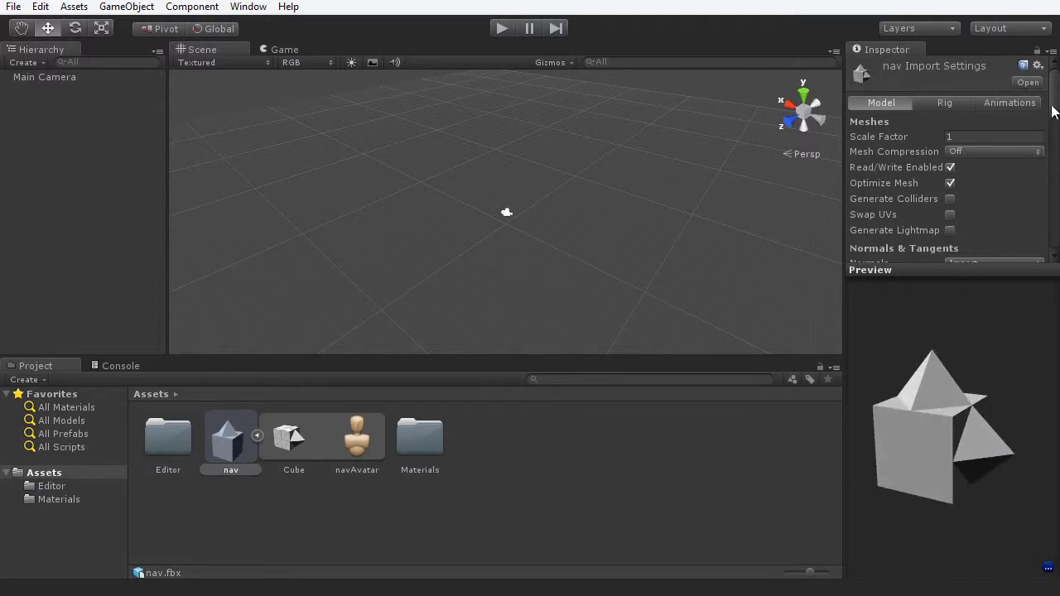
{"action": "left_click_drag", "start_coordinate": [1053, 108], "coordinate": [1053, 182]}
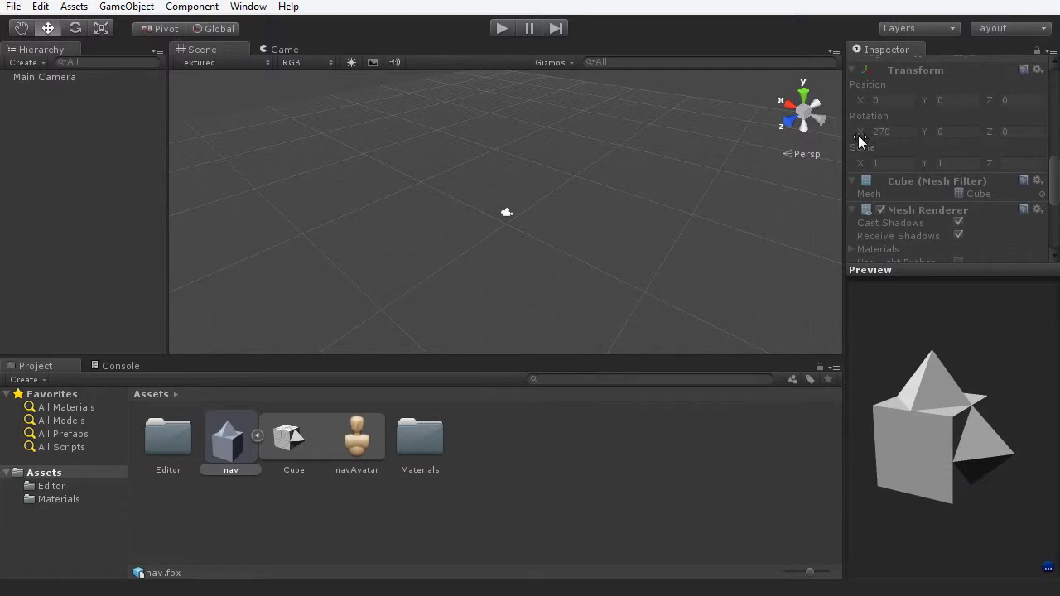
Place the nav model in the scene and inspect its orientation from several sides.
{"action": "left_click_drag", "start_coordinate": [233, 437], "coordinate": [512, 236]}
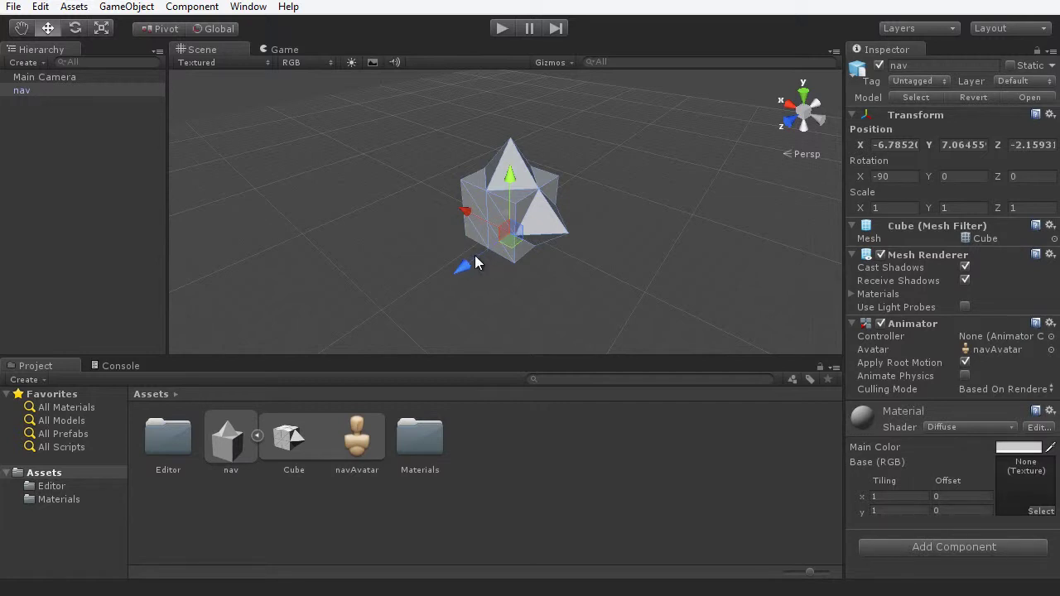
{"action": "left_click_drag", "start_coordinate": [497, 277], "coordinate": [507, 212], "text": "alt"}
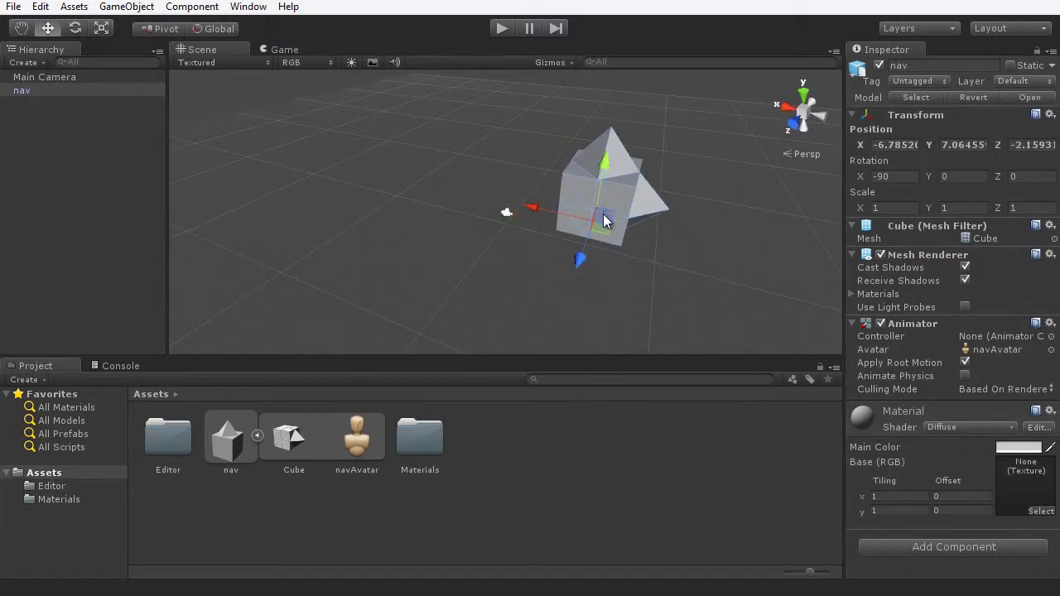
{"action": "left_click_drag", "start_coordinate": [696, 277], "coordinate": [357, 211], "text": "alt"}
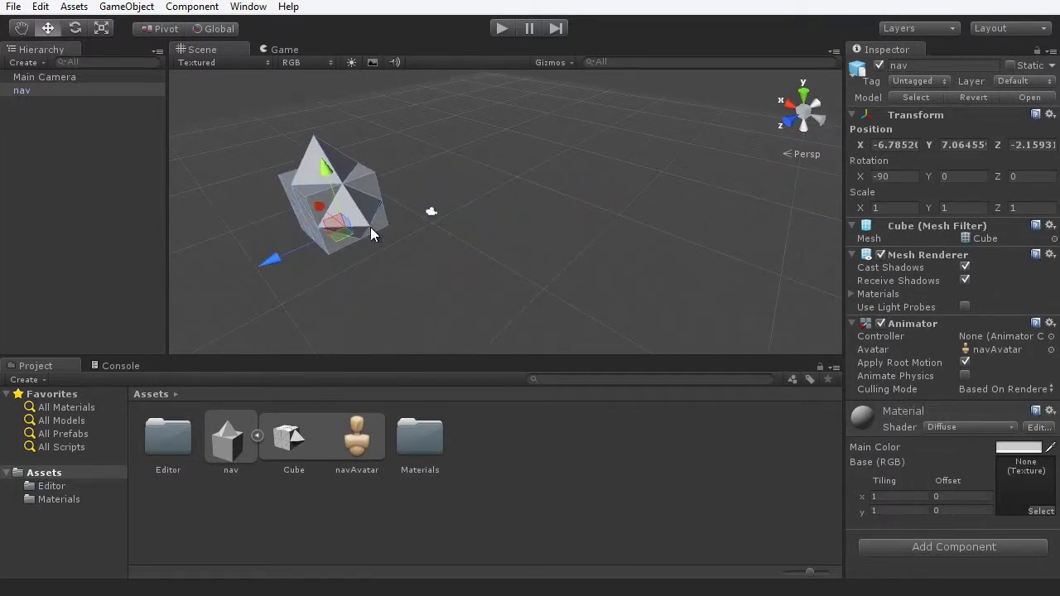
{"action": "middle_click_drag", "start_coordinate": [370, 227], "coordinate": [469, 226]}
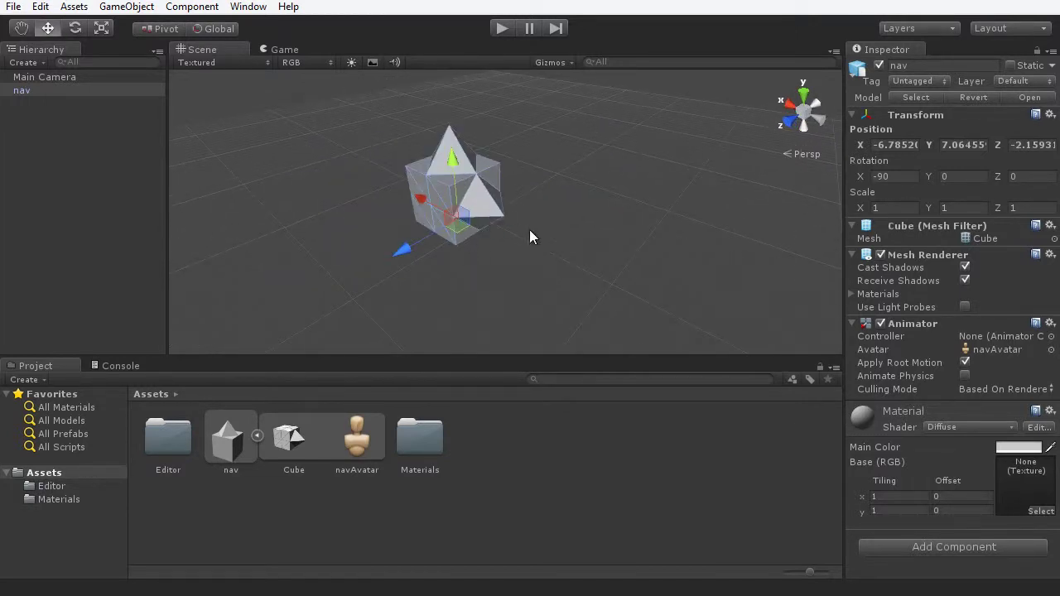
{"action": "left_click_drag", "start_coordinate": [508, 276], "coordinate": [533, 246], "text": "alt"}
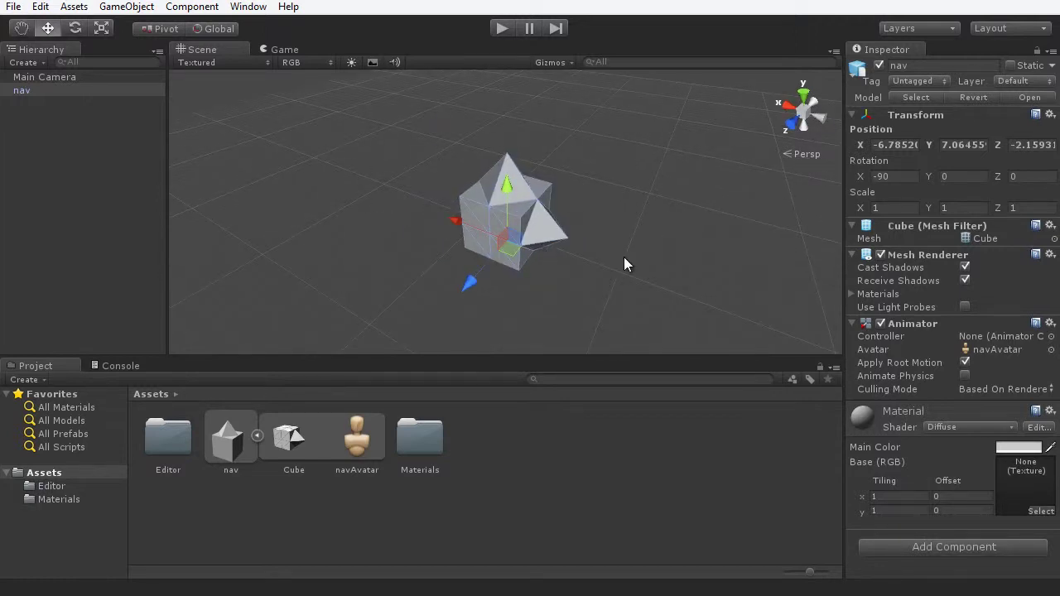
{"action": "scroll", "coordinate": [615, 261], "scroll_direction": "down", "scroll_amount": 2}
{"action": "scroll", "coordinate": [615, 261], "scroll_direction": "up", "scroll_amount": 5}
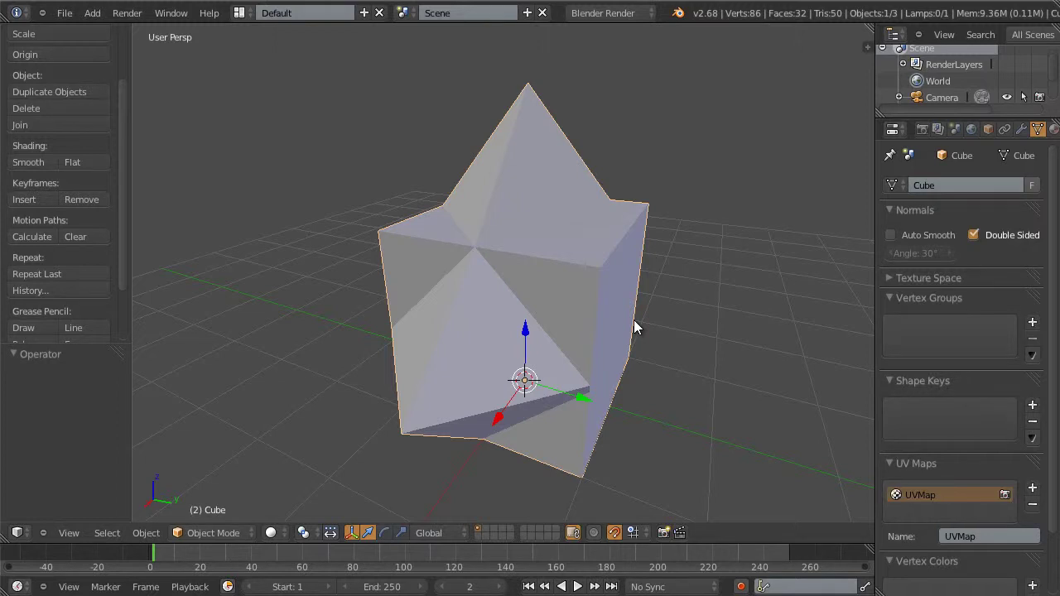
Show the cube's transform properties, including location, rotation and scale.
{"action": "mouse_move", "coordinate": [671, 309]}
{"action": "middle_mouse_down"}
{"action": "mouse_move", "coordinate": [631, 310]}
{"action": "mouse_move", "coordinate": [650, 305]}
{"action": "middle_mouse_up"}
{"action": "scroll", "coordinate": [621, 327], "scroll_direction": "up", "scroll_amount": 2}
{"action": "scroll", "coordinate": [571, 318], "scroll_direction": "down", "scroll_amount": 3}
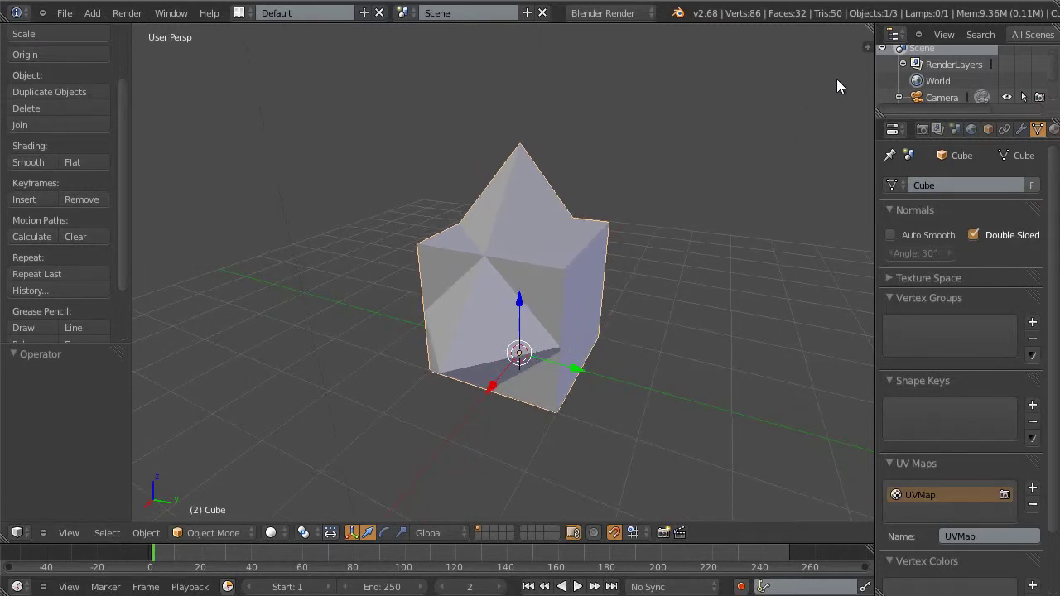
{"action": "left_click", "coordinate": [866, 46]}
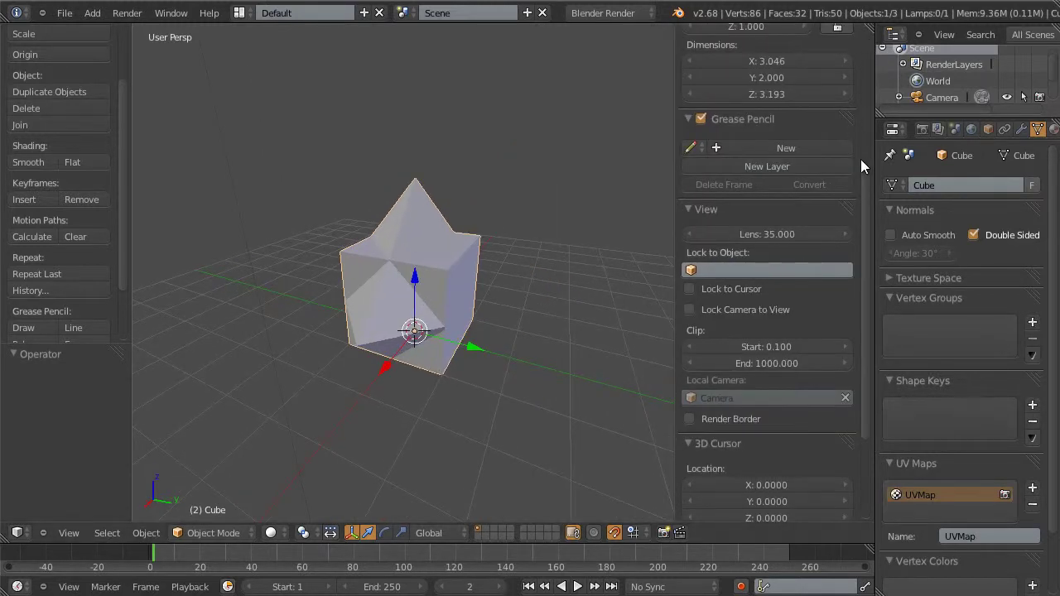
{"action": "scroll", "coordinate": [860, 159], "scroll_direction": "up", "scroll_amount": 7}
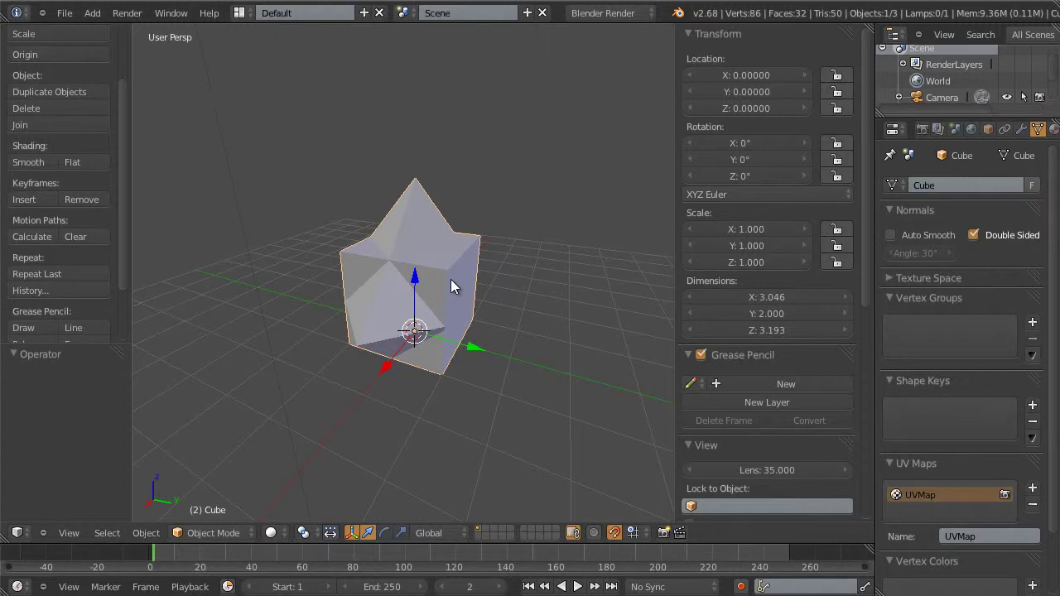
Set the cube's X rotation to -90° and its Y rotation to -90°.
{"action": "left_click", "coordinate": [753, 139]}
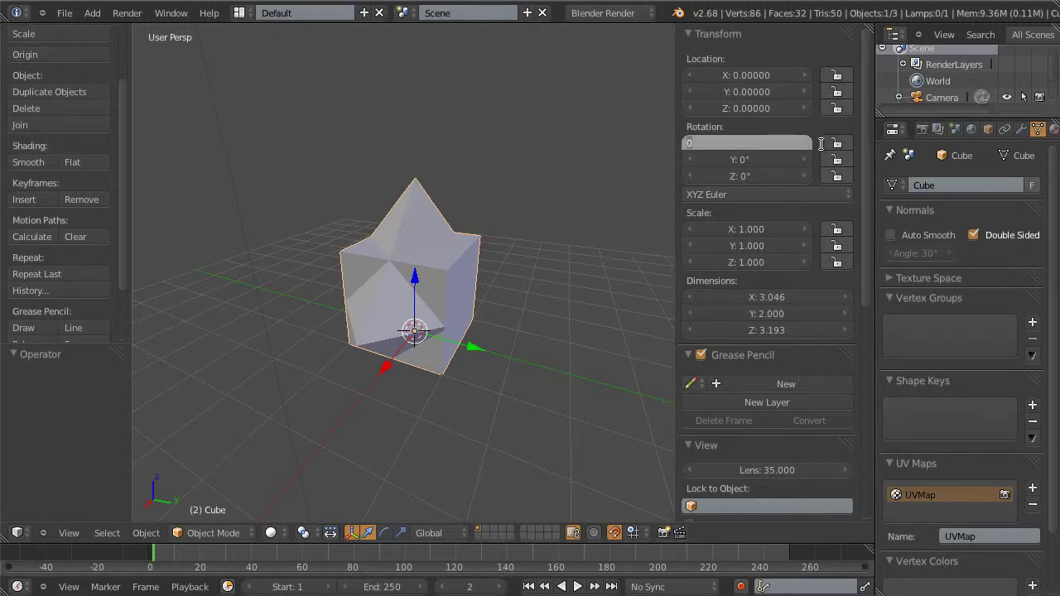
{"action": "type", "text": "-90"}
{"action": "key", "text": "Return"}
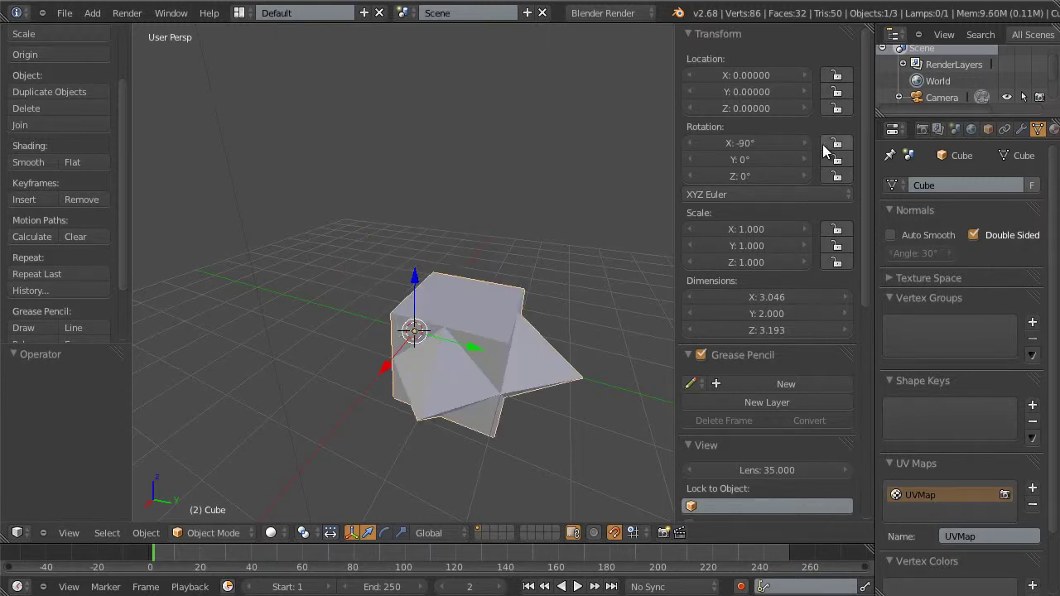
{"action": "left_click", "coordinate": [755, 157]}
{"action": "type", "text": "-90"}
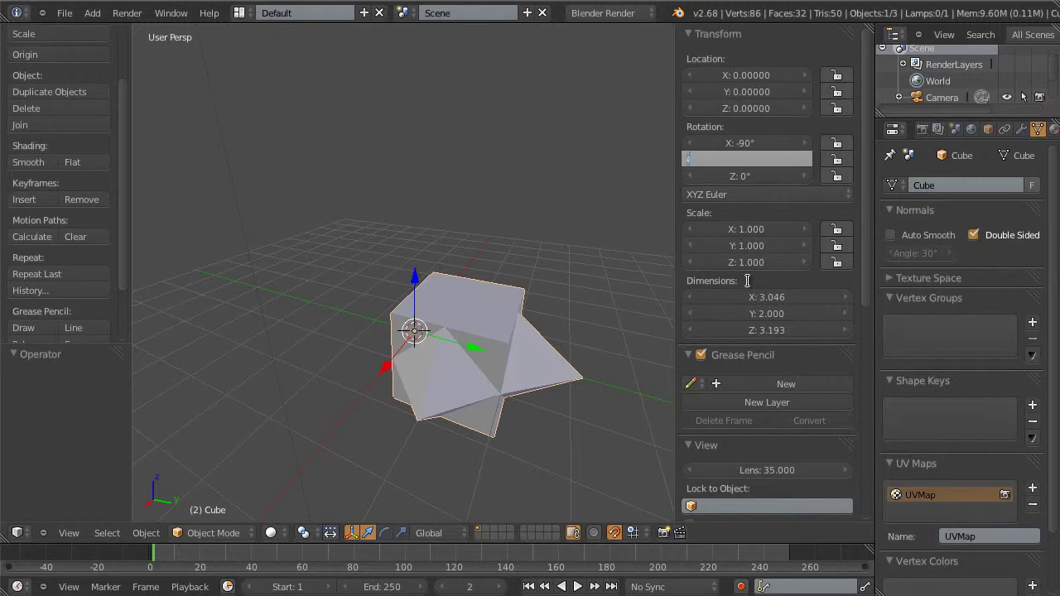
{"action": "key", "text": "Return"}
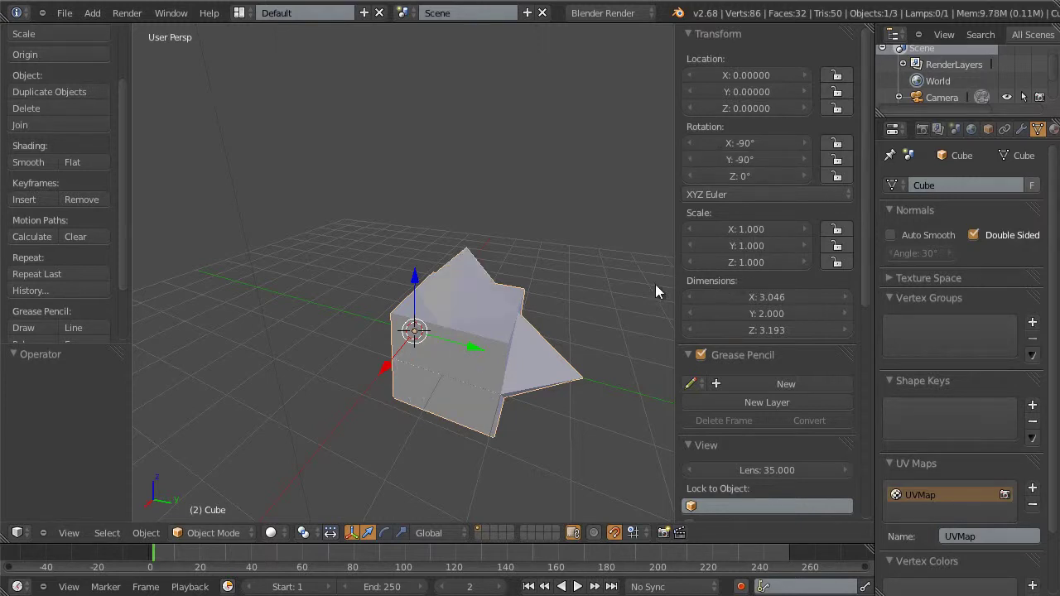
{"action": "middle_click_drag", "start_coordinate": [655, 290], "coordinate": [451, 345]}
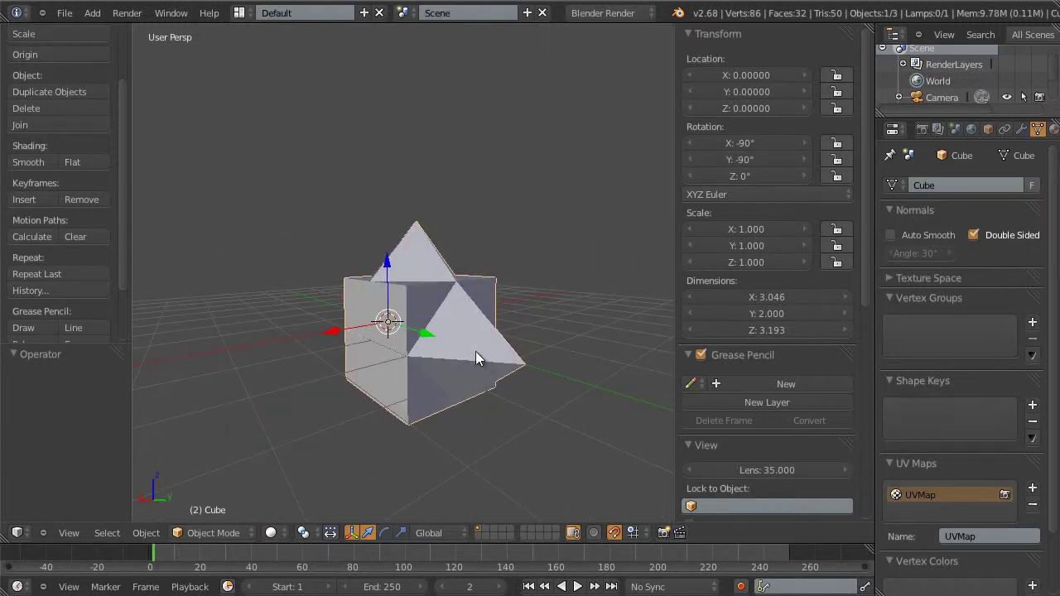
{"action": "key", "text": "r"}
{"action": "left_click", "coordinate": [429, 373]}
{"action": "key", "text": "ctrl+z"}
Apply the cube's rotation to its mesh data.
{"action": "scroll", "coordinate": [414, 364], "scroll_direction": "down", "scroll_amount": 3}
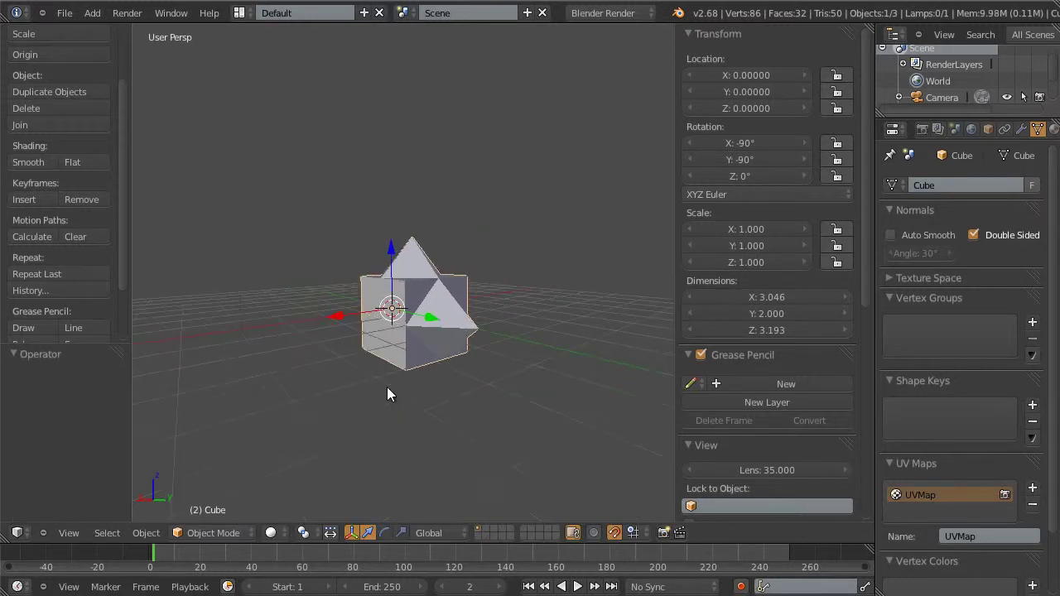
{"action": "middle_click_drag", "start_coordinate": [388, 390], "coordinate": [366, 358]}
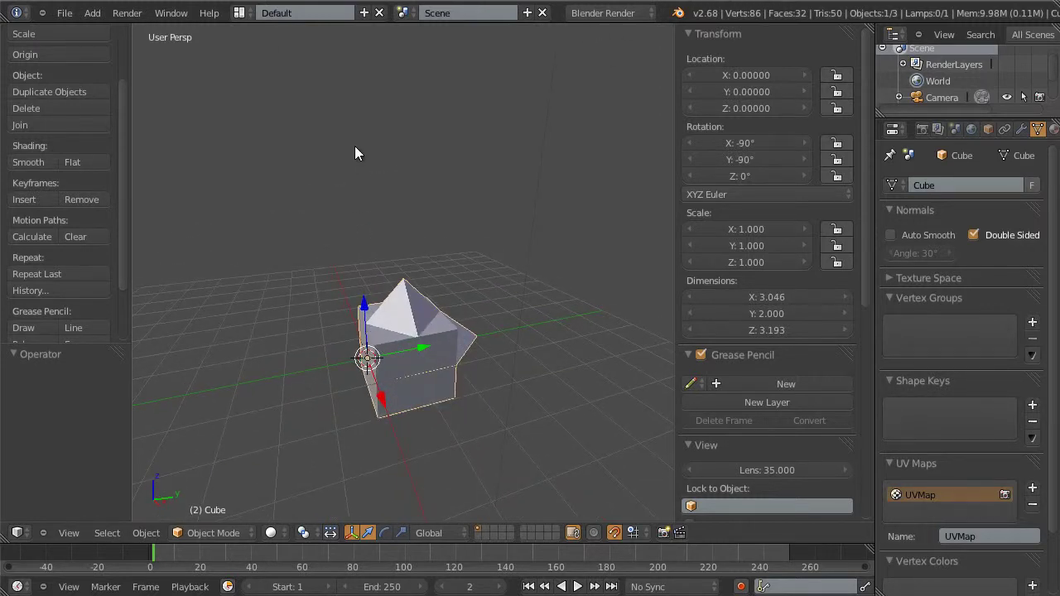
{"action": "scroll", "coordinate": [520, 366], "scroll_direction": "up", "scroll_amount": 1}
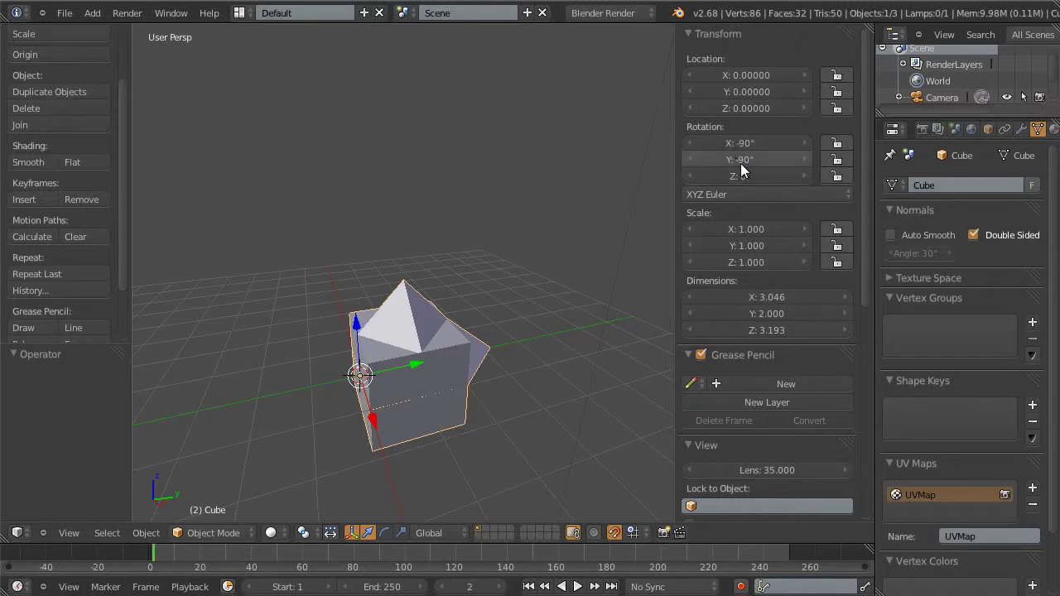
{"action": "left_click", "coordinate": [145, 534]}
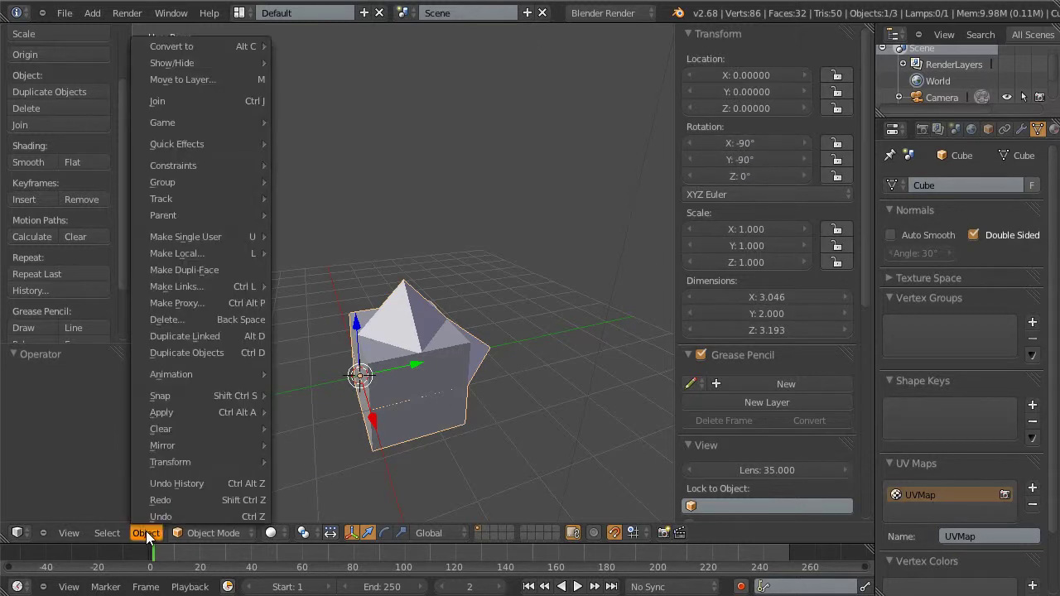
{"action": "mouse_move", "coordinate": [172, 417]}
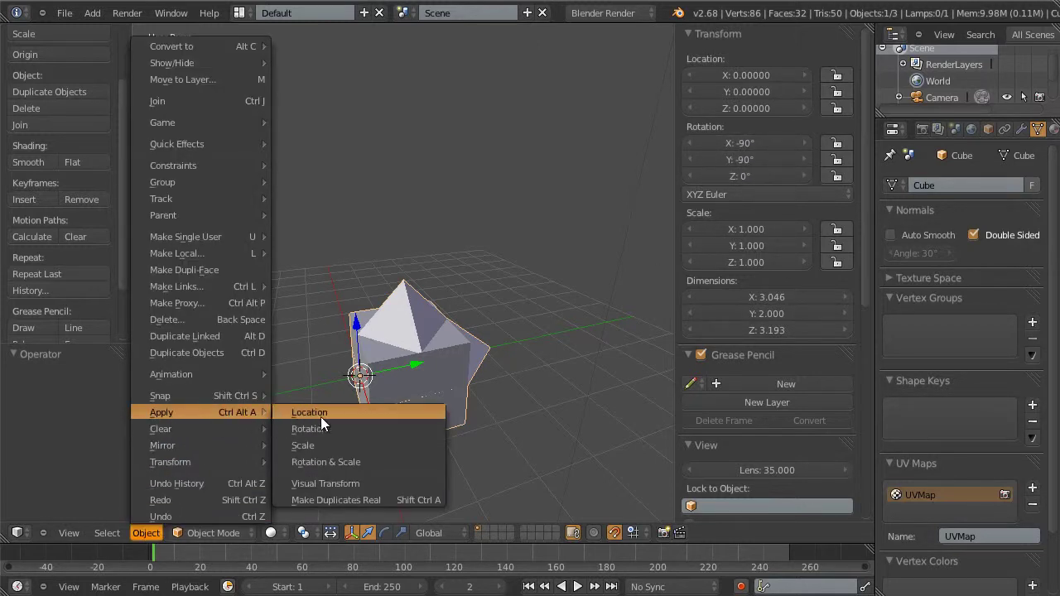
{"action": "left_click", "coordinate": [364, 426]}
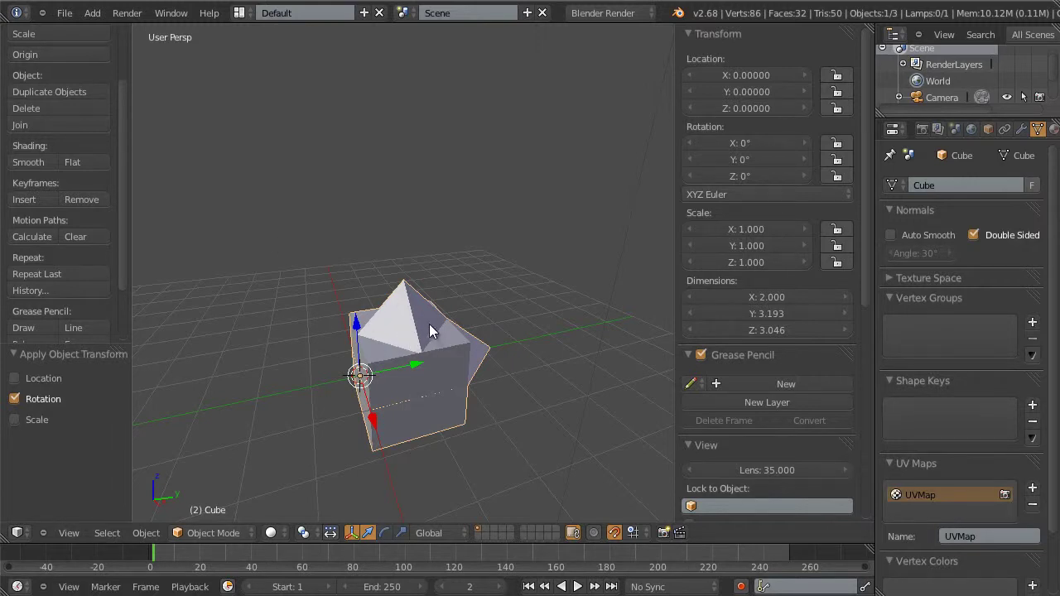
Export the cube in Autodesk FBX format, overwriting nav.fbx in the module_03 folder.
{"action": "left_click", "coordinate": [65, 13]}
{"action": "mouse_move", "coordinate": [90, 283]}
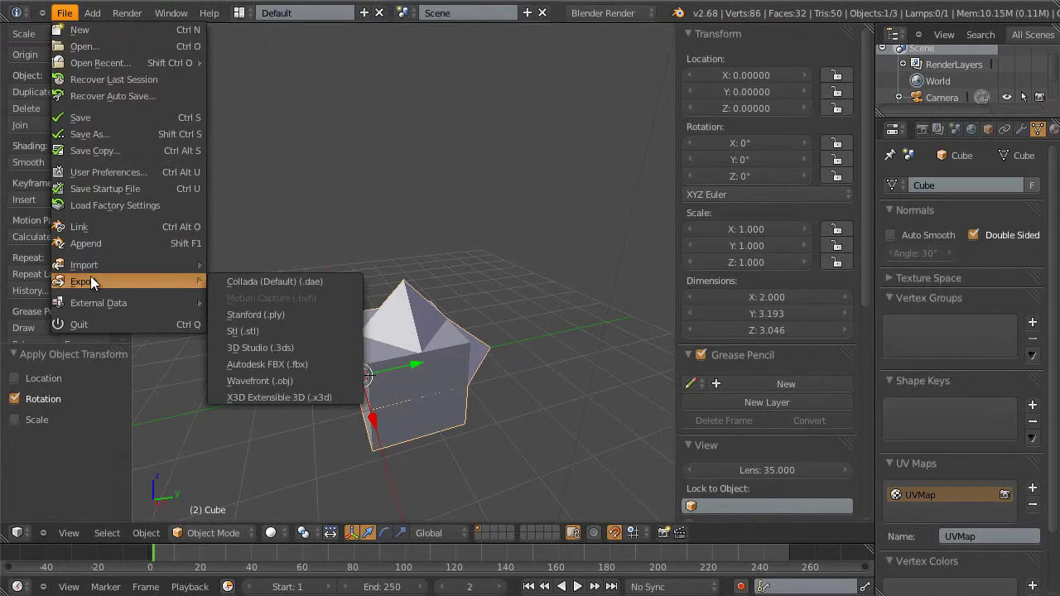
{"action": "left_click", "coordinate": [333, 367]}
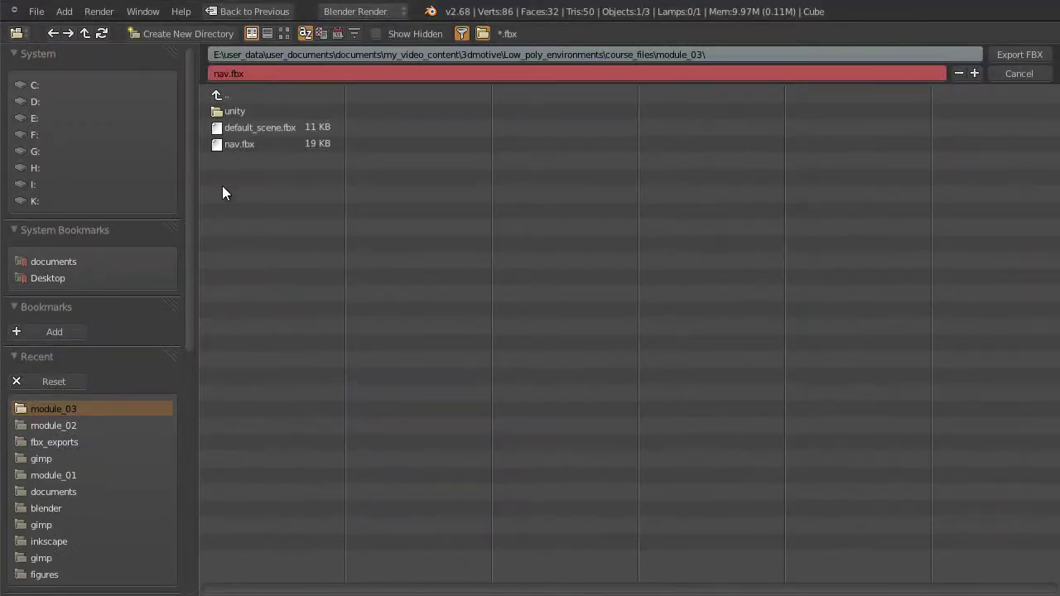
{"action": "left_click_drag", "start_coordinate": [188, 174], "coordinate": [208, 417]}
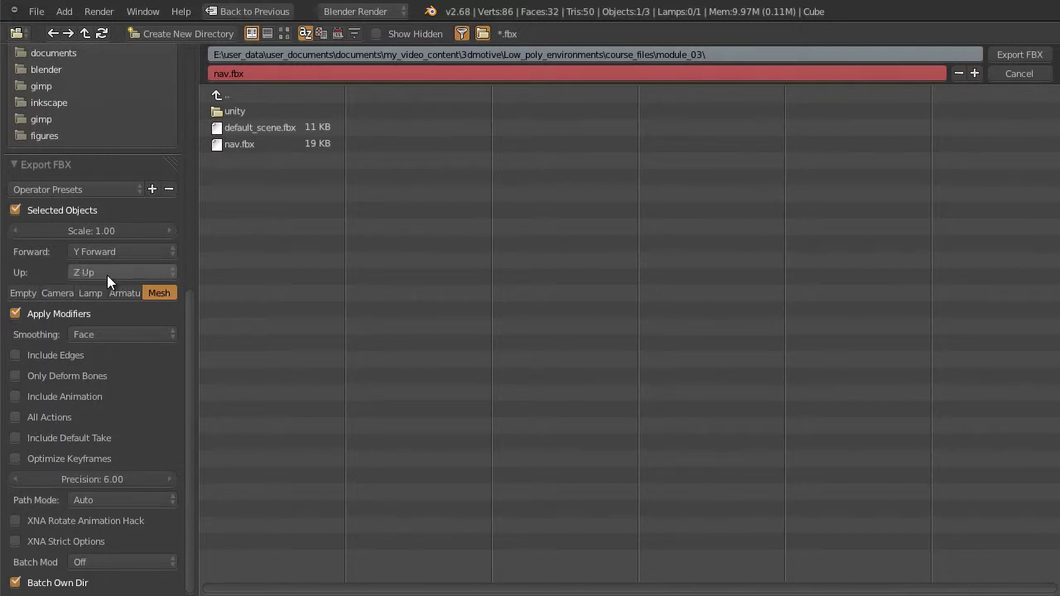
{"action": "double_click", "coordinate": [270, 147]}
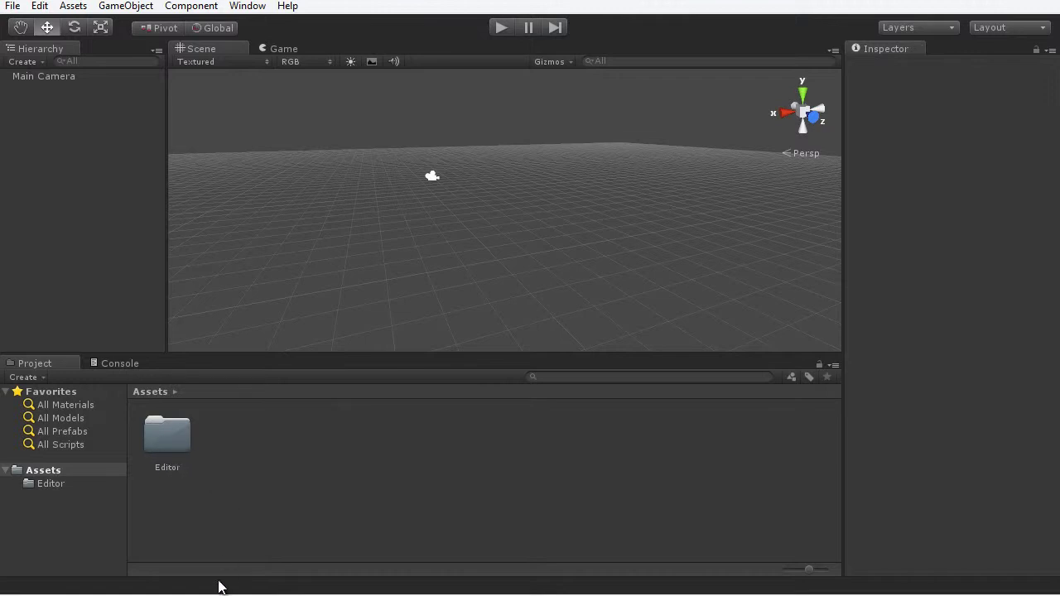
Switch to Unity and import nav.fbx from the module_03 folder into the project's Assets.
{"action": "left_click_drag", "start_coordinate": [199, 595], "coordinate": [233, 412]}
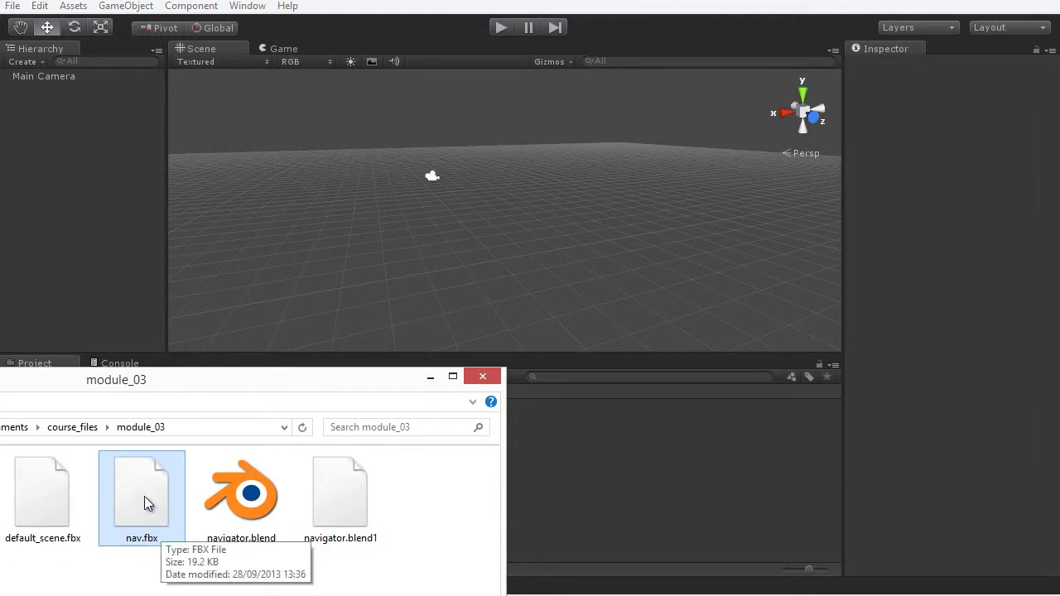
{"action": "left_click_drag", "start_coordinate": [140, 507], "coordinate": [641, 476]}
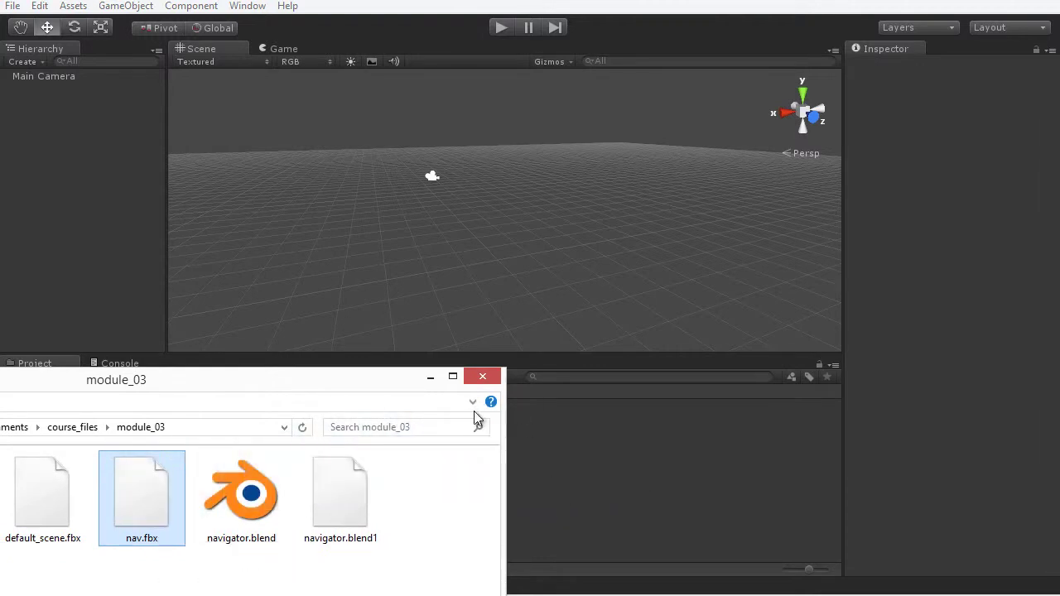
{"action": "left_click_drag", "start_coordinate": [388, 381], "coordinate": [418, 595]}
Examine the imported nav model and its Cube mesh in the preview from several sides.
{"action": "left_click", "coordinate": [230, 460]}
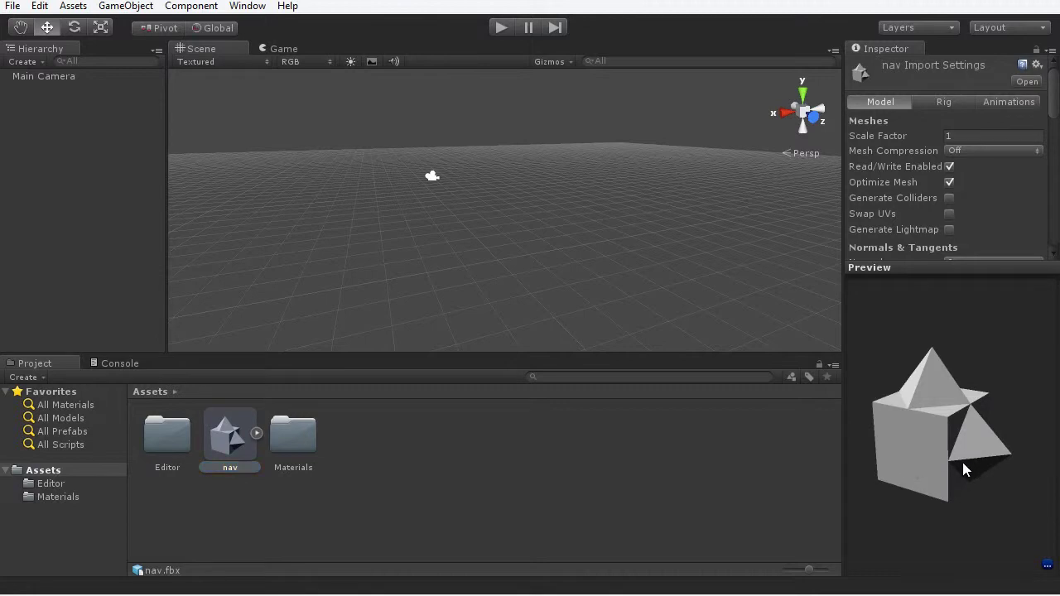
{"action": "left_click_drag", "start_coordinate": [964, 469], "coordinate": [925, 380]}
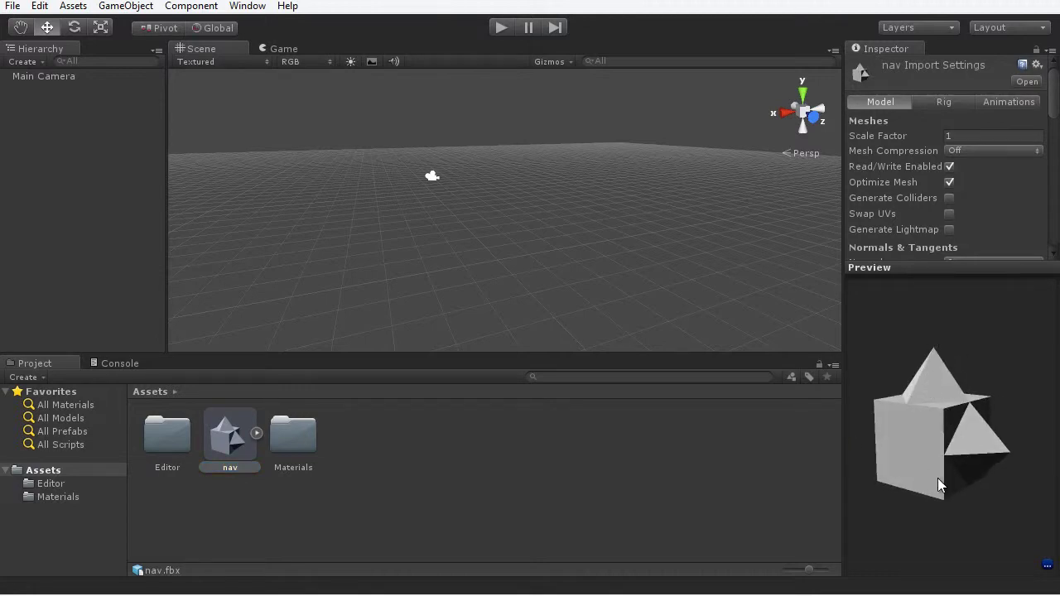
{"action": "left_click_drag", "start_coordinate": [938, 485], "coordinate": [911, 443]}
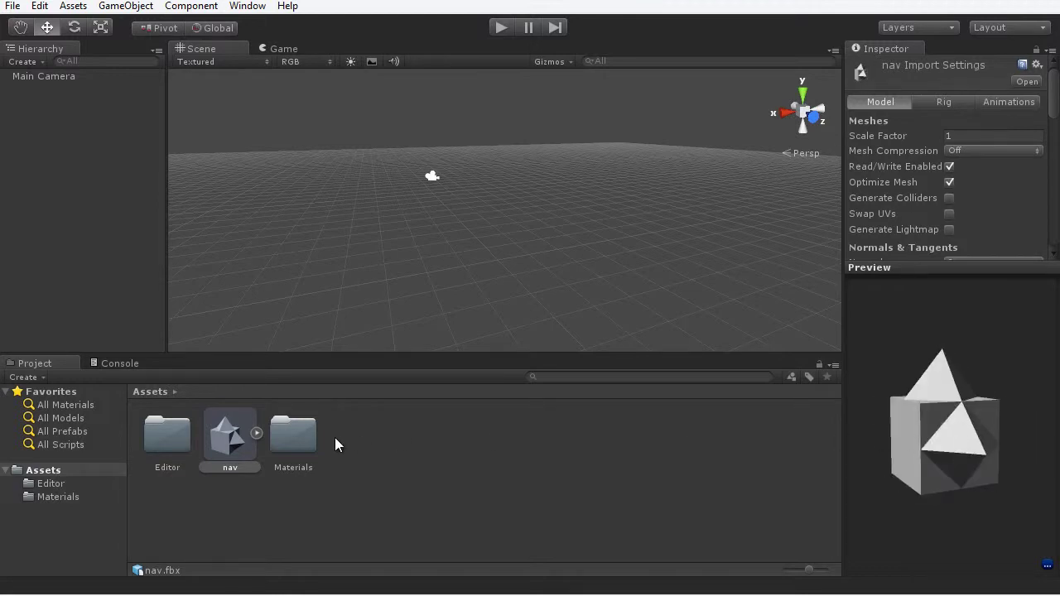
{"action": "left_click", "coordinate": [257, 434]}
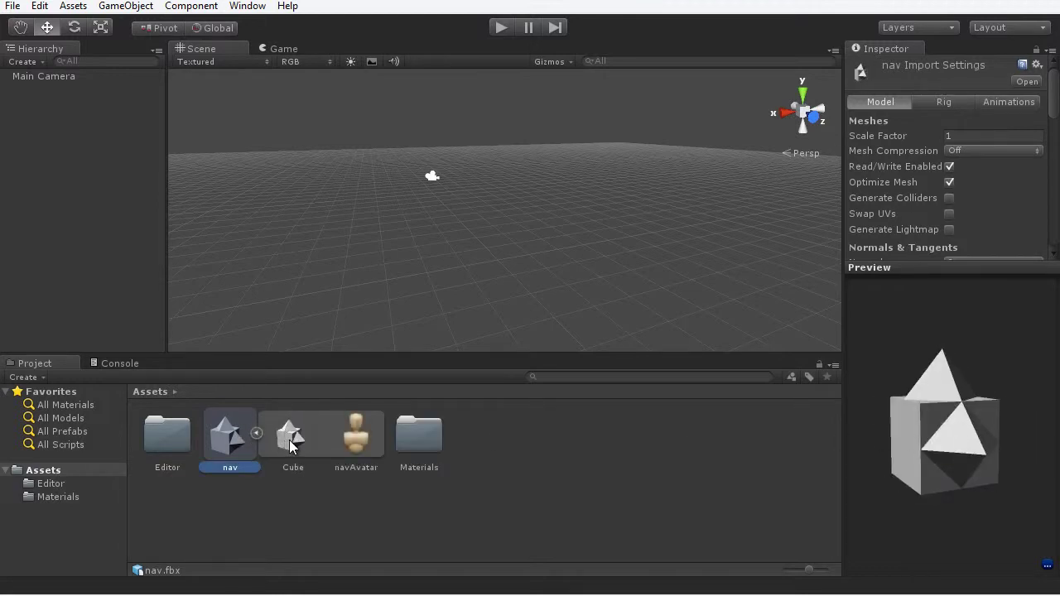
{"action": "left_click", "coordinate": [290, 435]}
{"action": "left_click", "coordinate": [246, 447]}
{"action": "left_click", "coordinate": [289, 434]}
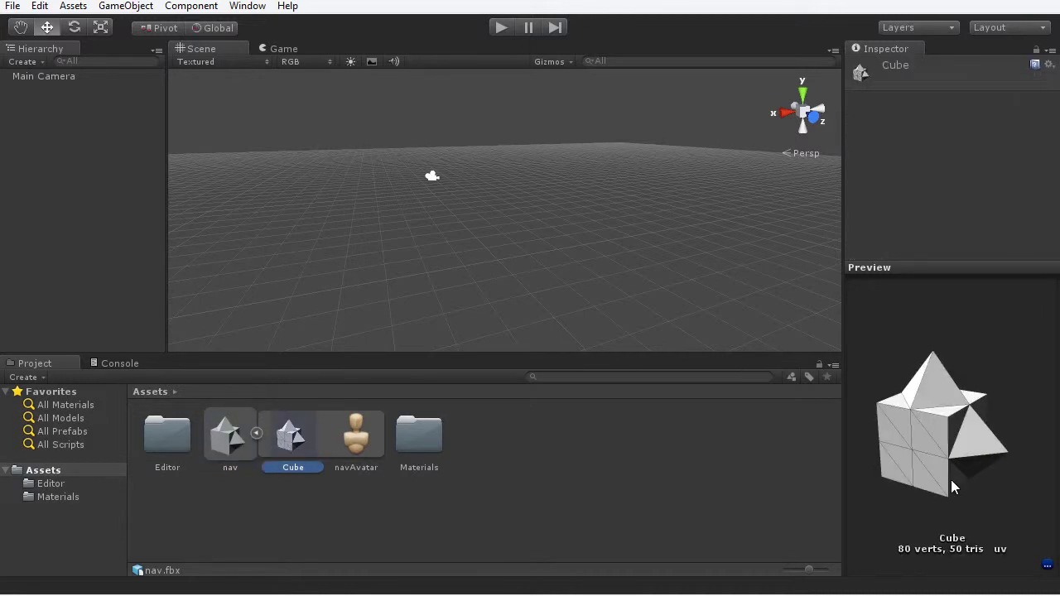
{"action": "left_click_drag", "start_coordinate": [954, 485], "coordinate": [827, 478]}
{"action": "left_click", "coordinate": [239, 439]}
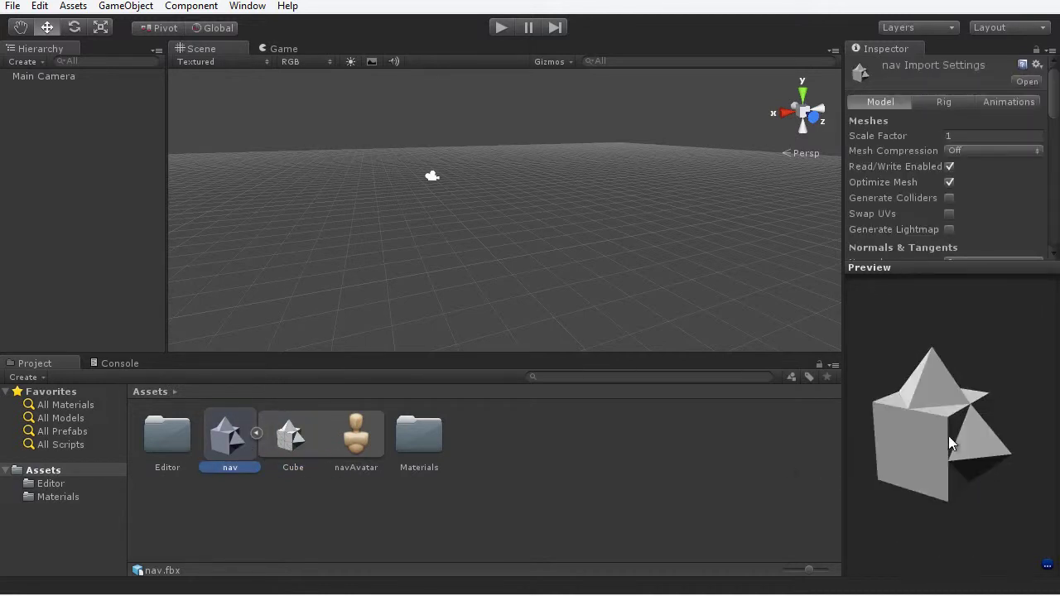
{"action": "left_click_drag", "start_coordinate": [948, 436], "coordinate": [980, 445]}
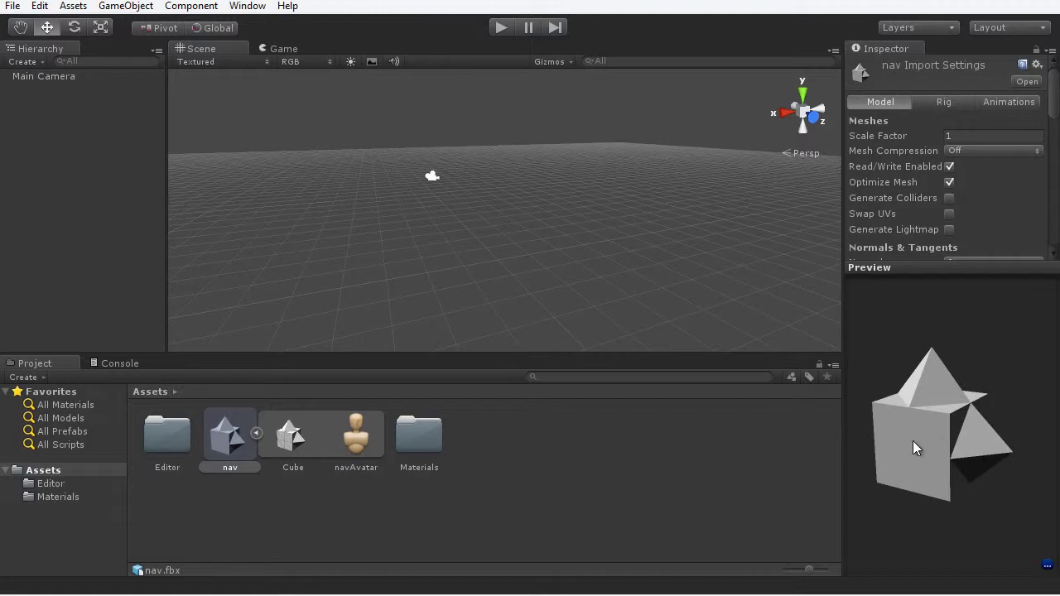
{"action": "left_click_drag", "start_coordinate": [913, 441], "coordinate": [934, 445]}
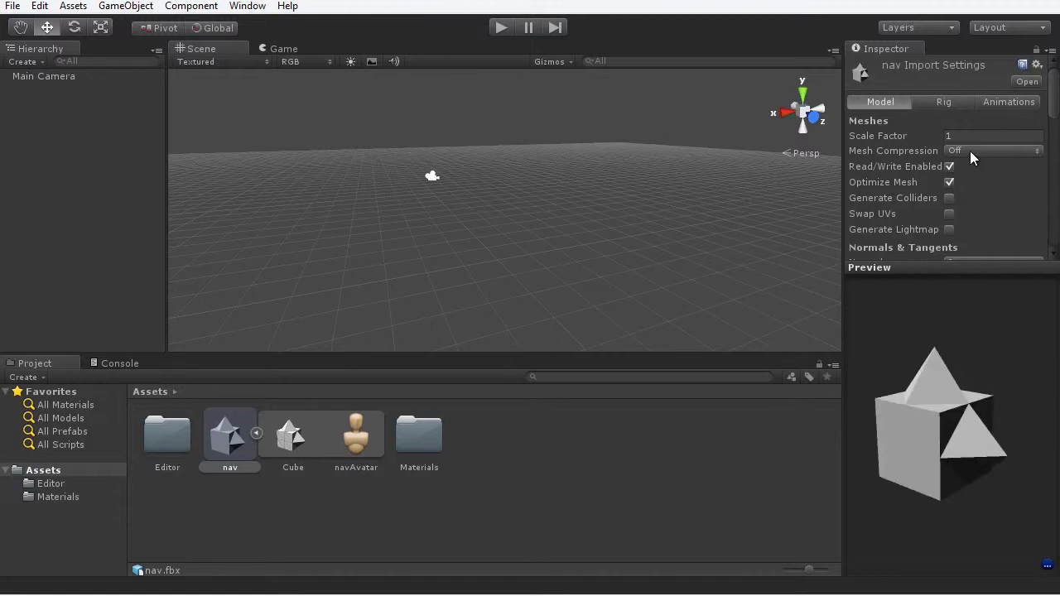
Check the nav model's transform rotation in its import settings against the preview's orientation.
{"action": "left_click_drag", "start_coordinate": [1053, 108], "coordinate": [1056, 189]}
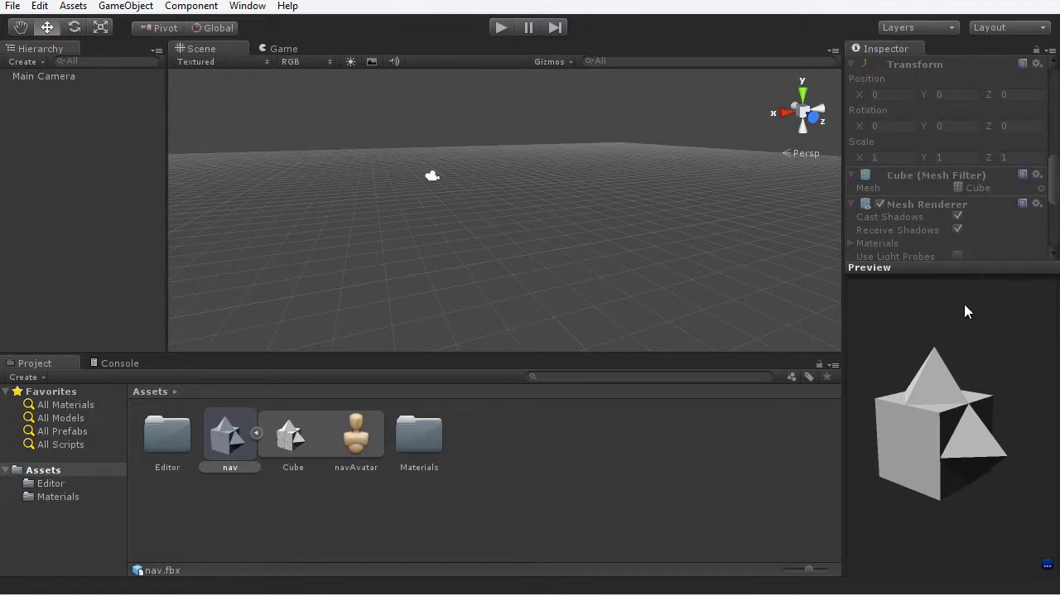
{"action": "mouse_move", "coordinate": [941, 446]}
{"action": "left_mouse_down"}
{"action": "mouse_move", "coordinate": [953, 458]}
{"action": "mouse_move", "coordinate": [972, 452]}
{"action": "mouse_move", "coordinate": [951, 452]}
{"action": "mouse_move", "coordinate": [953, 442]}
{"action": "left_mouse_up"}
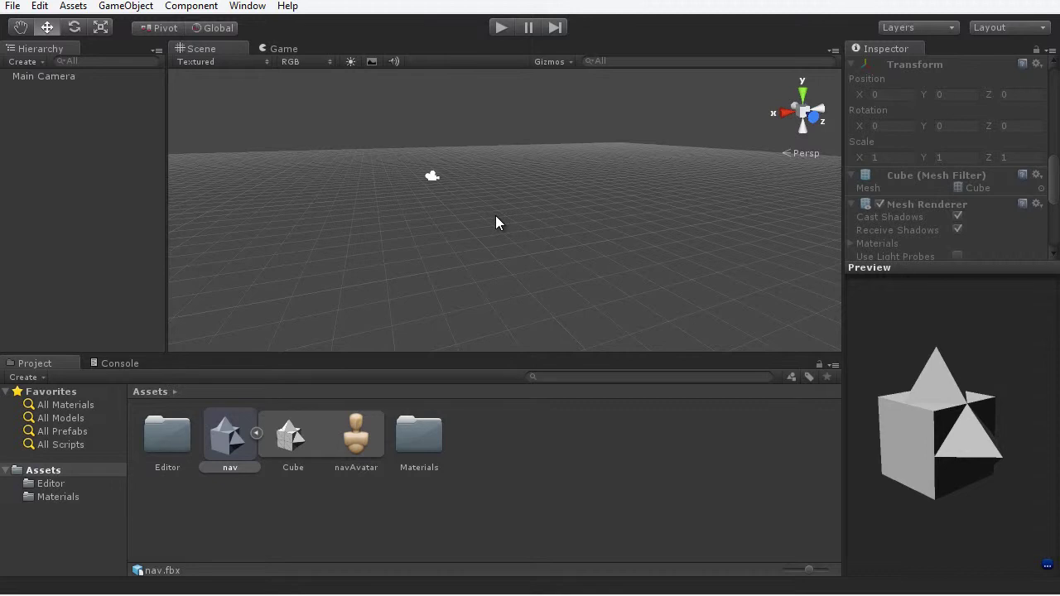
{"action": "left_click", "coordinate": [256, 432]}
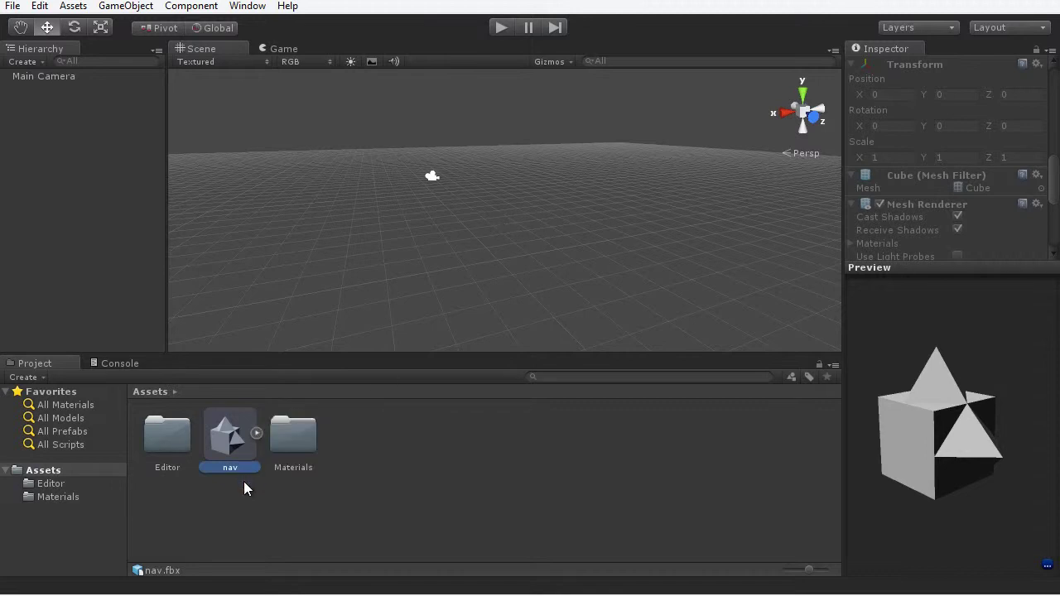
Place the nav model in the scene and set its X, Y and Z position to 0.
{"action": "left_click_drag", "start_coordinate": [235, 462], "coordinate": [526, 244]}
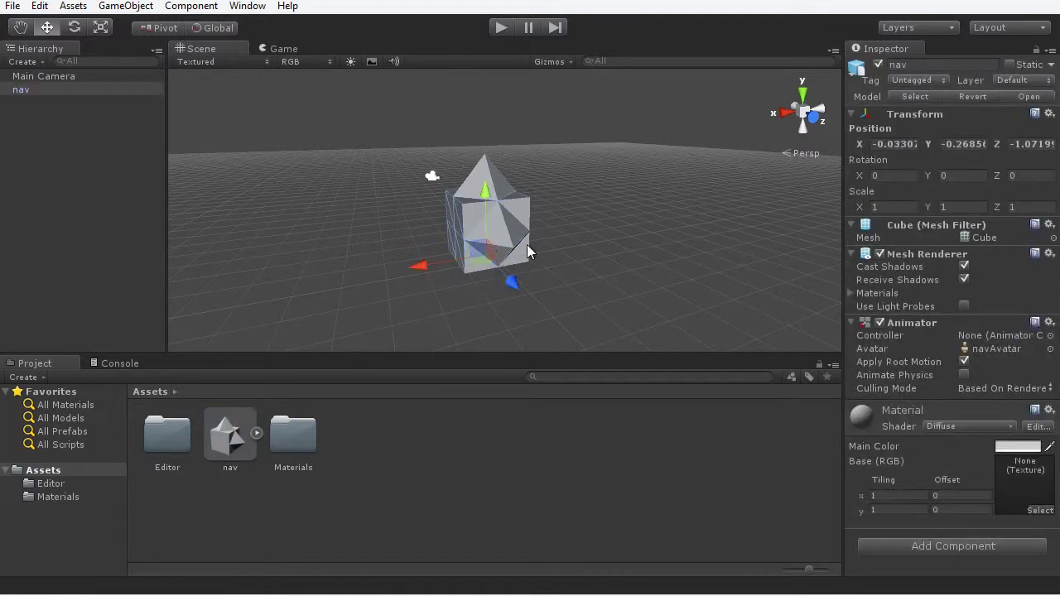
{"action": "left_click", "coordinate": [888, 144]}
{"action": "type", "text": "0"}
{"action": "key", "text": "Tab"}
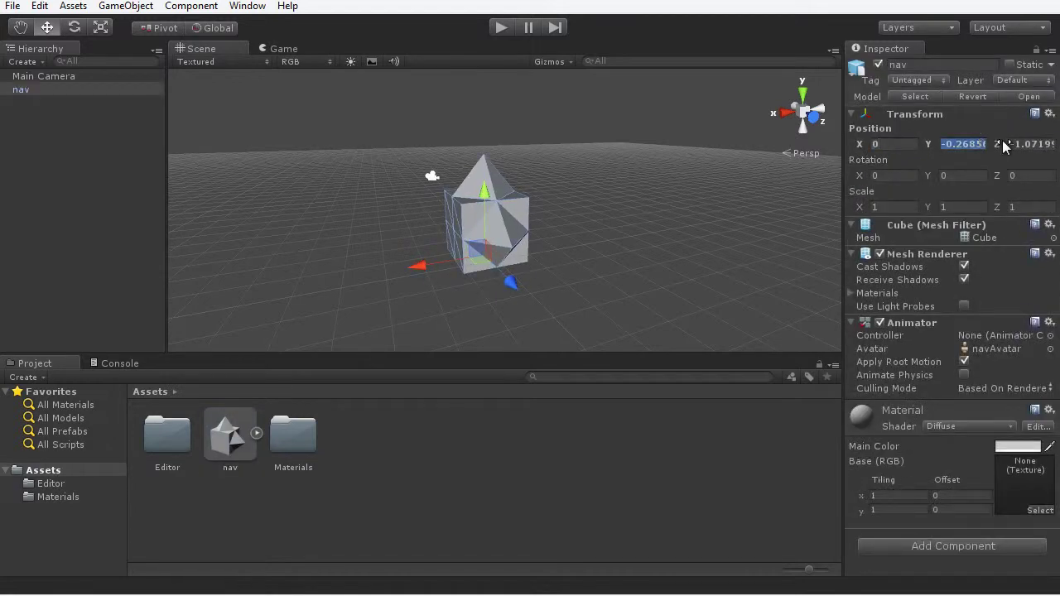
{"action": "type", "text": "0"}
{"action": "key", "text": "Tab"}
{"action": "type", "text": "0"}
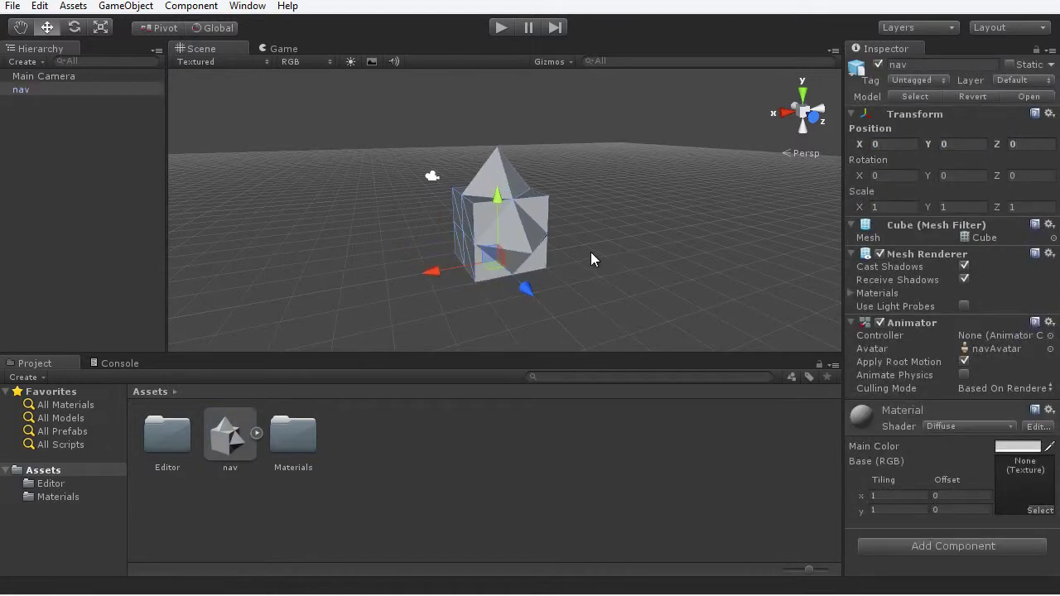
Inspect the placed nav model's orientation from several sides and compare its handle axes in local and global mode.
{"action": "right_click_drag", "start_coordinate": [590, 251], "coordinate": [572, 223], "text": "alt"}
{"action": "left_click_drag", "start_coordinate": [571, 223], "coordinate": [631, 233], "text": "alt"}
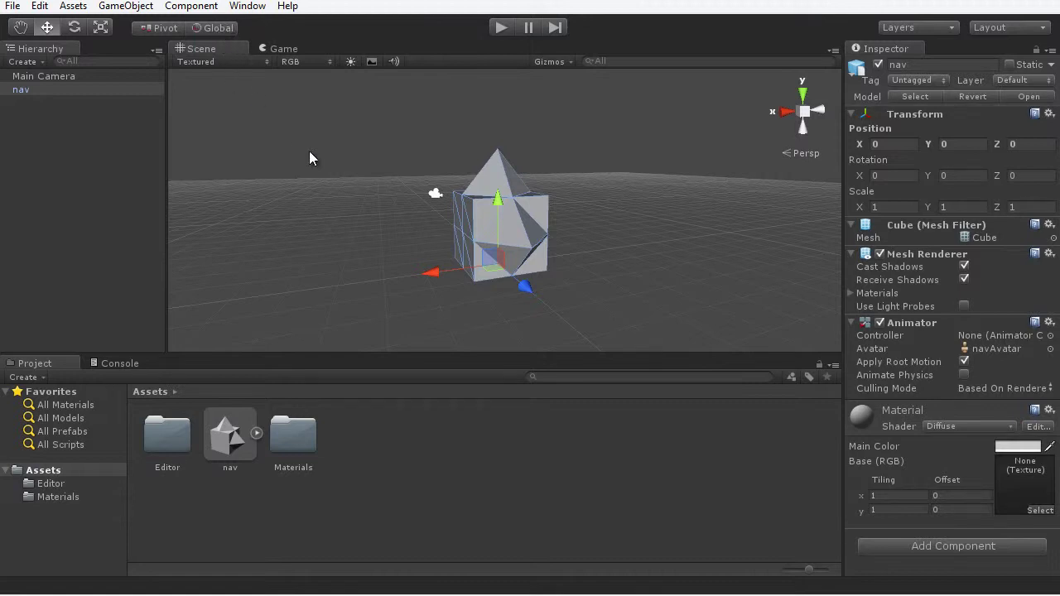
{"action": "left_click_drag", "start_coordinate": [610, 249], "coordinate": [644, 291], "text": "alt"}
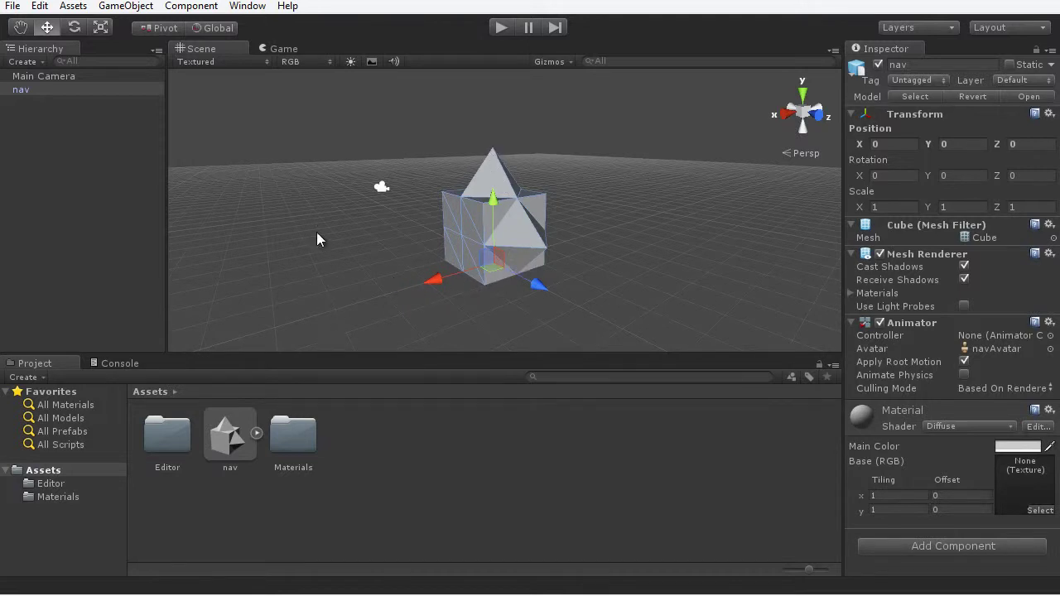
{"action": "left_click", "coordinate": [219, 30]}
{"action": "left_click", "coordinate": [219, 30]}
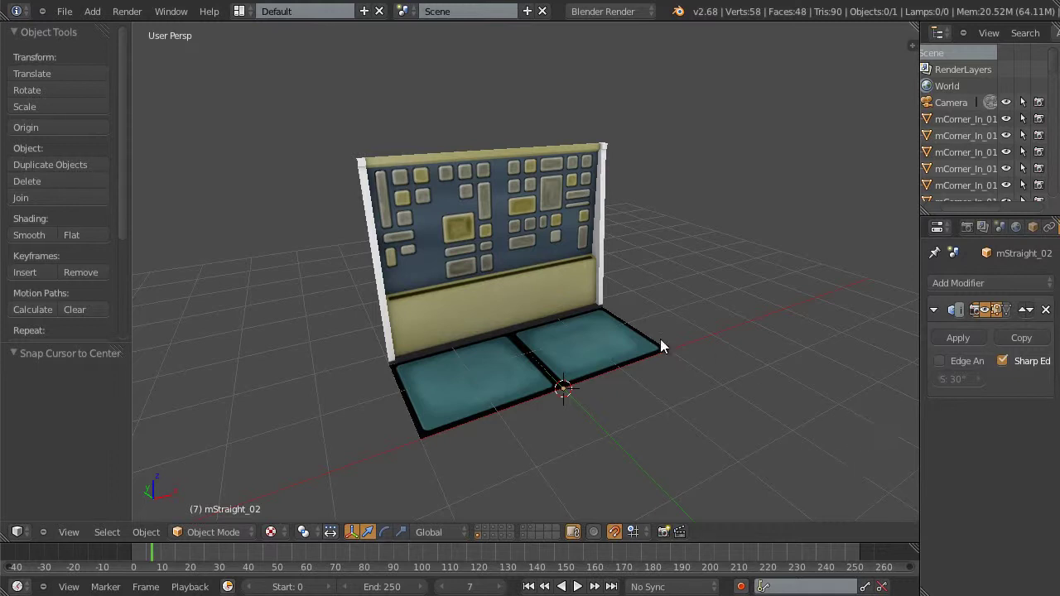
In Blender, select the mStraight_02 wall and floor module and open its mesh in Edit Mode.
{"action": "right_click", "coordinate": [609, 347]}
{"action": "middle_click_drag", "start_coordinate": [608, 347], "coordinate": [477, 246]}
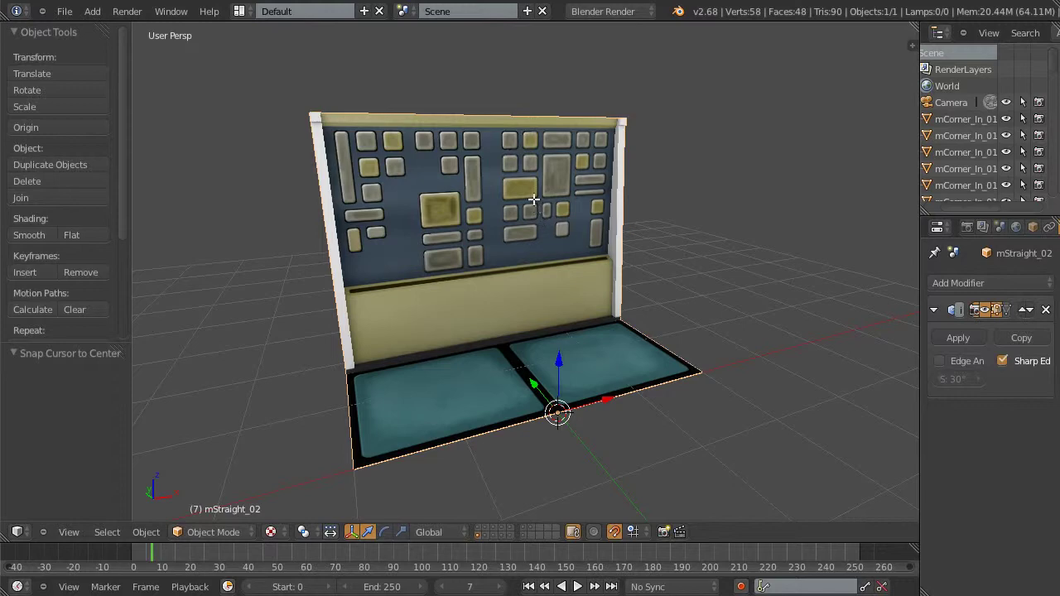
{"action": "key", "text": "Tab"}
{"action": "middle_click_drag", "start_coordinate": [691, 284], "coordinate": [745, 363]}
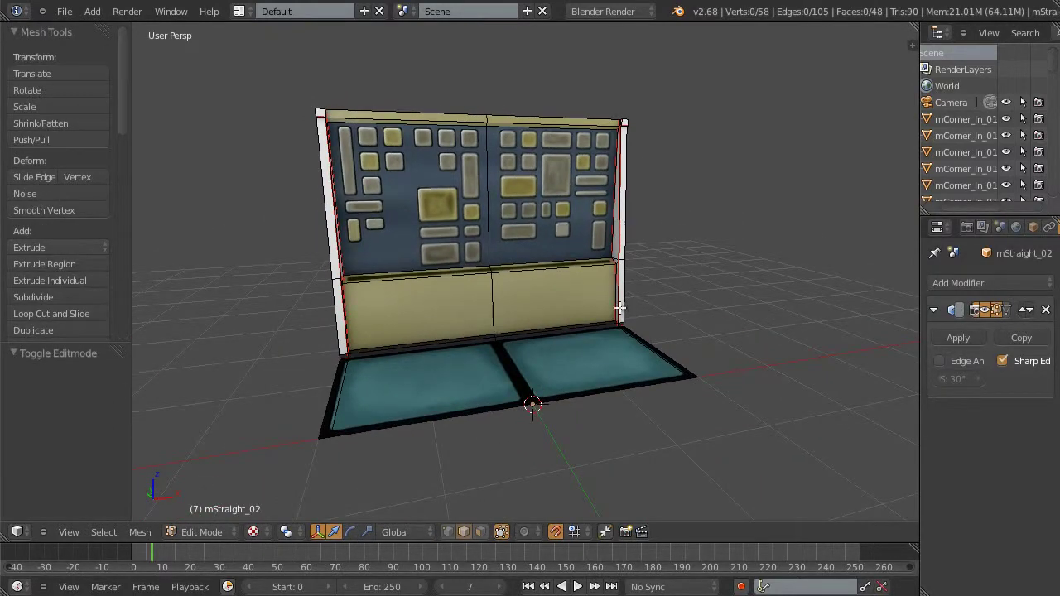
Switch the viewport to Solid shading and set the mesh selection to edge mode for the mStraight_02 module.
{"action": "scroll", "coordinate": [620, 308], "scroll_direction": "up", "scroll_amount": 2}
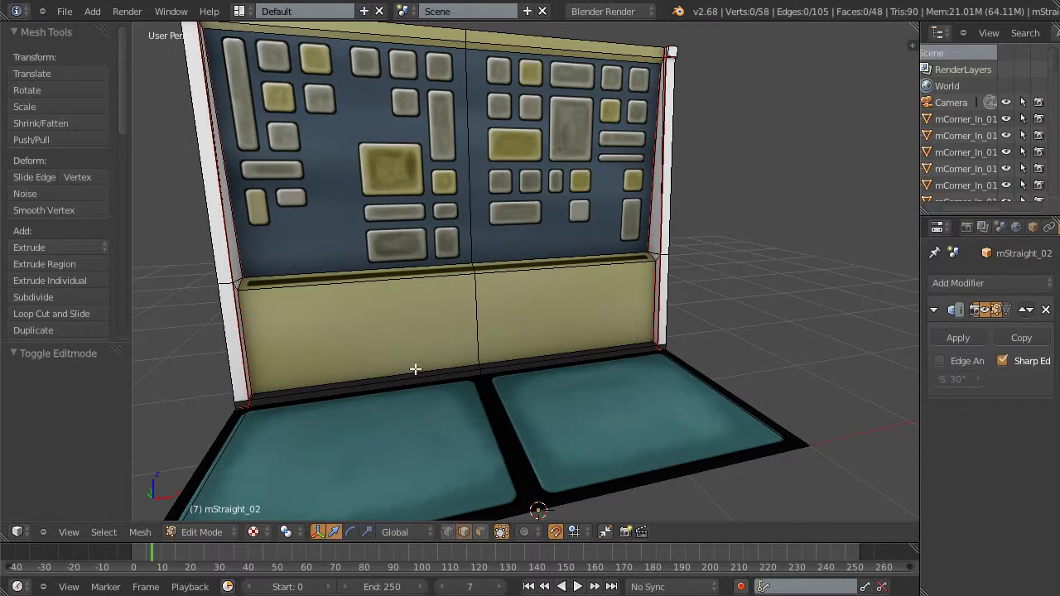
{"action": "scroll", "coordinate": [697, 357], "scroll_direction": "down", "scroll_amount": 3}
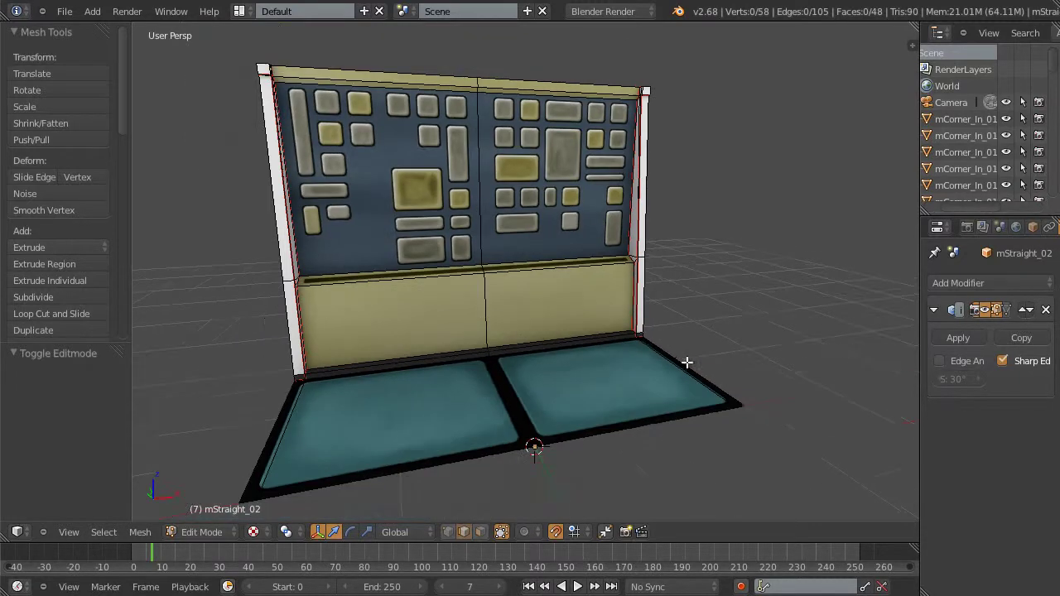
{"action": "mouse_move", "coordinate": [687, 361]}
{"action": "middle_mouse_down"}
{"action": "mouse_move", "coordinate": [709, 331]}
{"action": "mouse_move", "coordinate": [685, 349]}
{"action": "middle_mouse_up"}
{"action": "scroll", "coordinate": [685, 350], "scroll_direction": "up", "scroll_amount": 2}
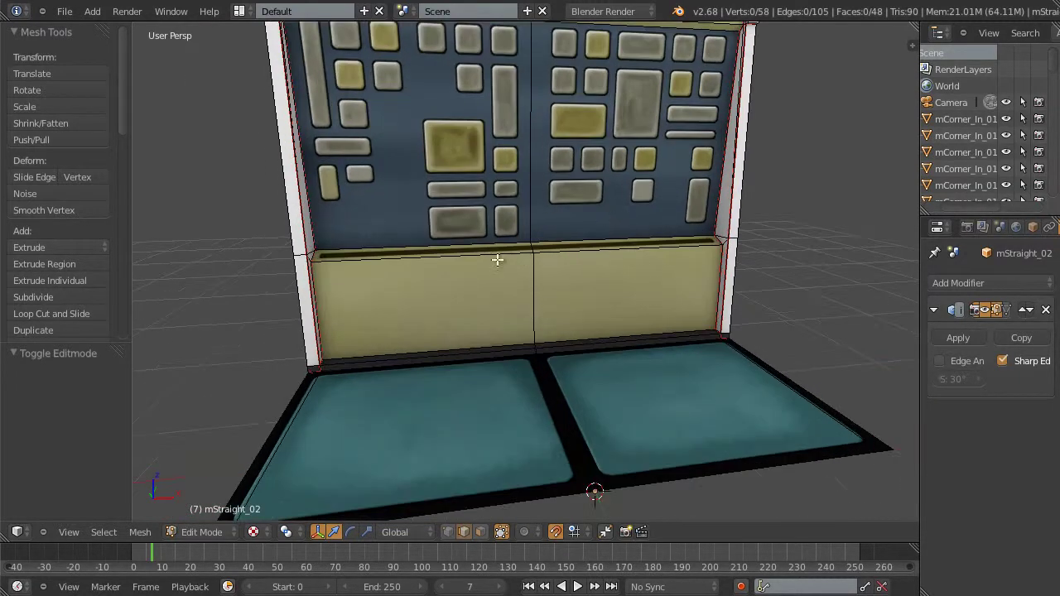
{"action": "scroll", "coordinate": [547, 267], "scroll_direction": "down", "scroll_amount": 2}
{"action": "left_click", "coordinate": [253, 532]}
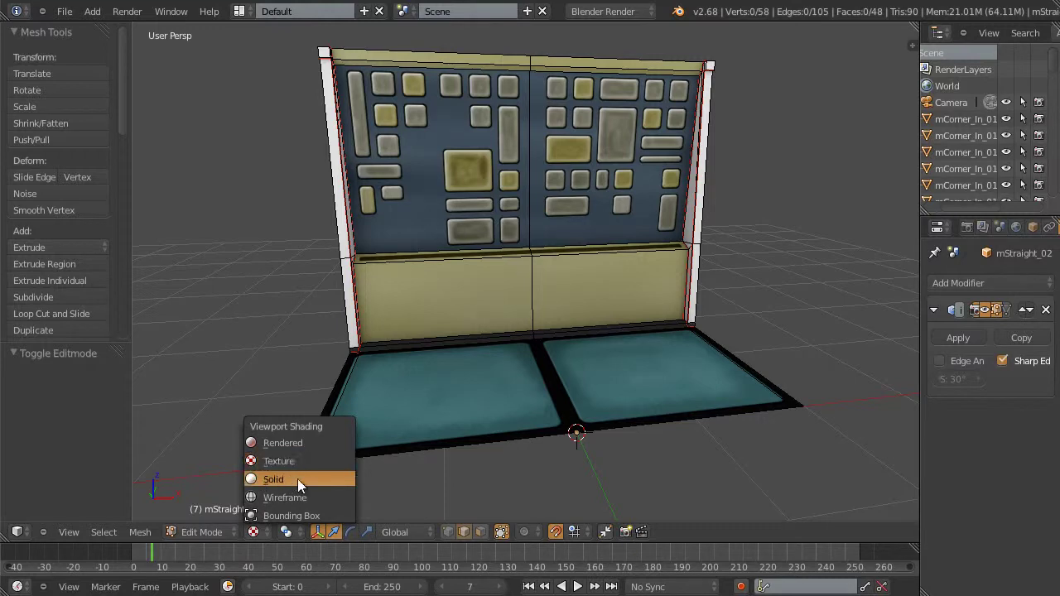
{"action": "left_click", "coordinate": [298, 479]}
{"action": "middle_click_drag", "start_coordinate": [789, 288], "coordinate": [480, 241]}
{"action": "key", "text": "ctrl+Tab"}
{"action": "left_click", "coordinate": [419, 243]}
Mark the full row of edges where the floor meets the wall base as sharp, including the short end edges.
{"action": "scroll", "coordinate": [433, 320], "scroll_direction": "up", "scroll_amount": 4}
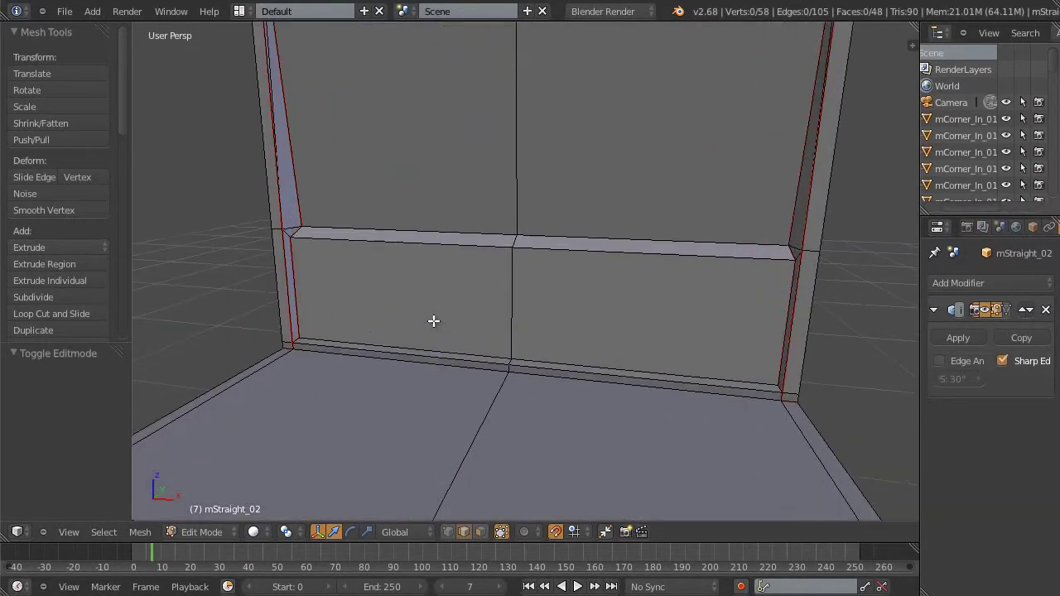
{"action": "scroll", "coordinate": [494, 392], "scroll_direction": "up", "scroll_amount": 2}
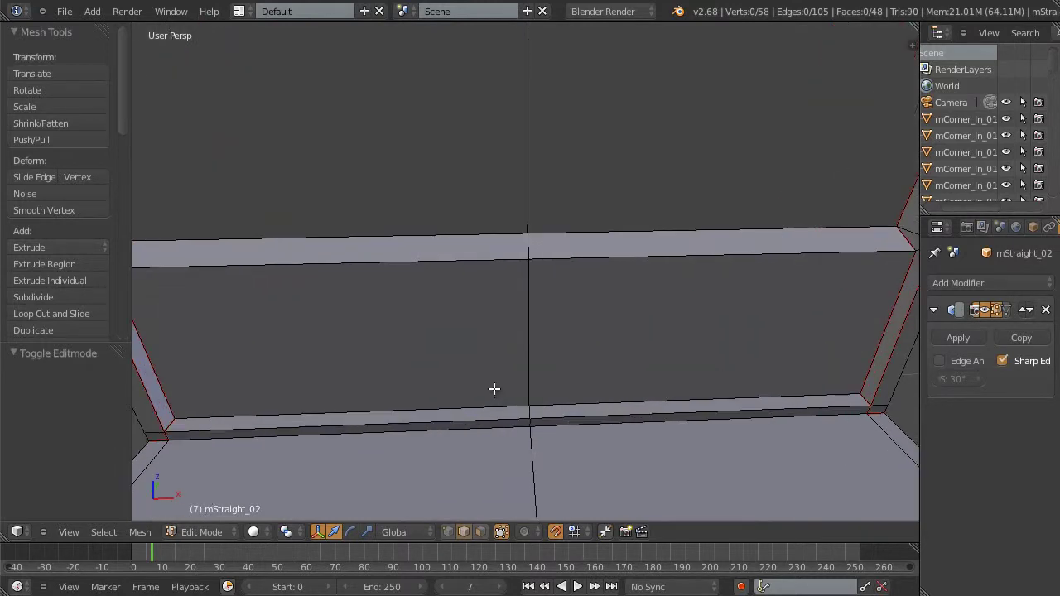
{"action": "middle_click_drag", "start_coordinate": [494, 386], "coordinate": [525, 292]}
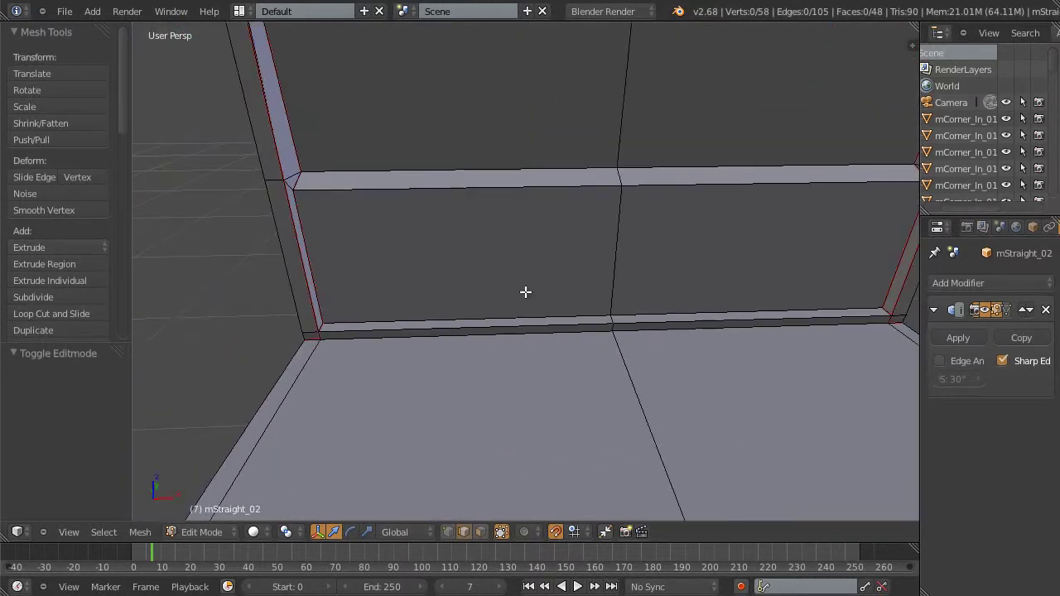
{"action": "right_click", "coordinate": [310, 342]}
{"action": "left_click", "coordinate": [311, 340]}
{"action": "right_click", "coordinate": [497, 340], "text": "shift"}
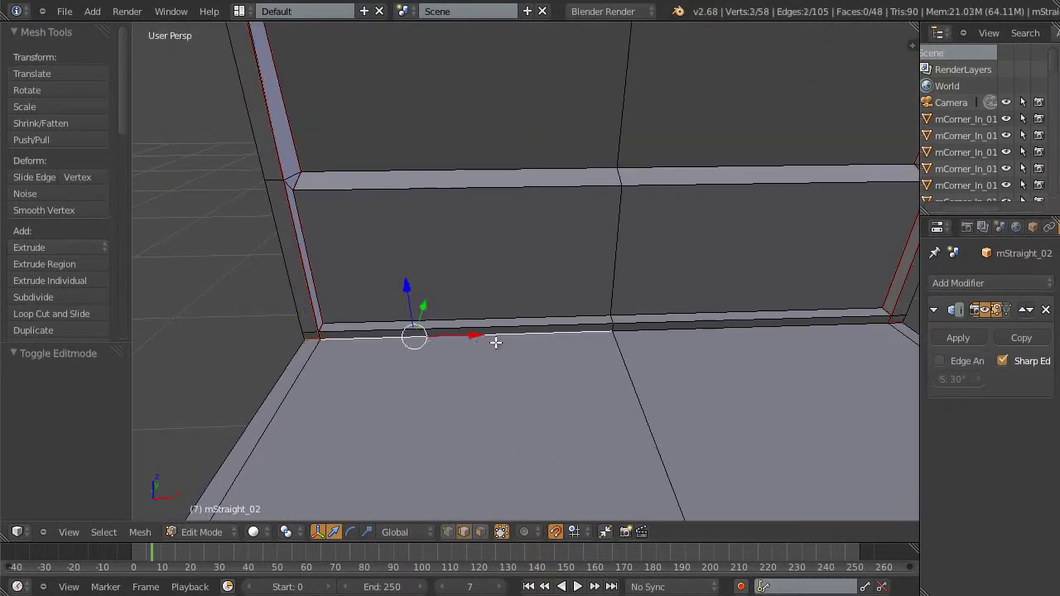
{"action": "middle_click_drag", "start_coordinate": [497, 340], "coordinate": [542, 336]}
{"action": "right_click", "coordinate": [544, 333], "text": "shift"}
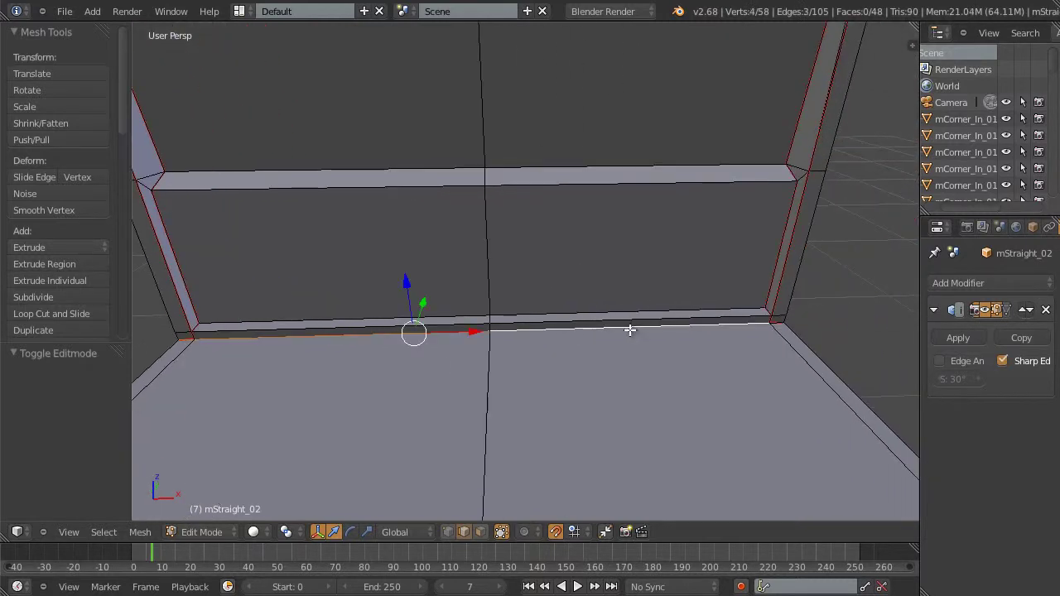
{"action": "right_click", "coordinate": [780, 320], "text": "shift"}
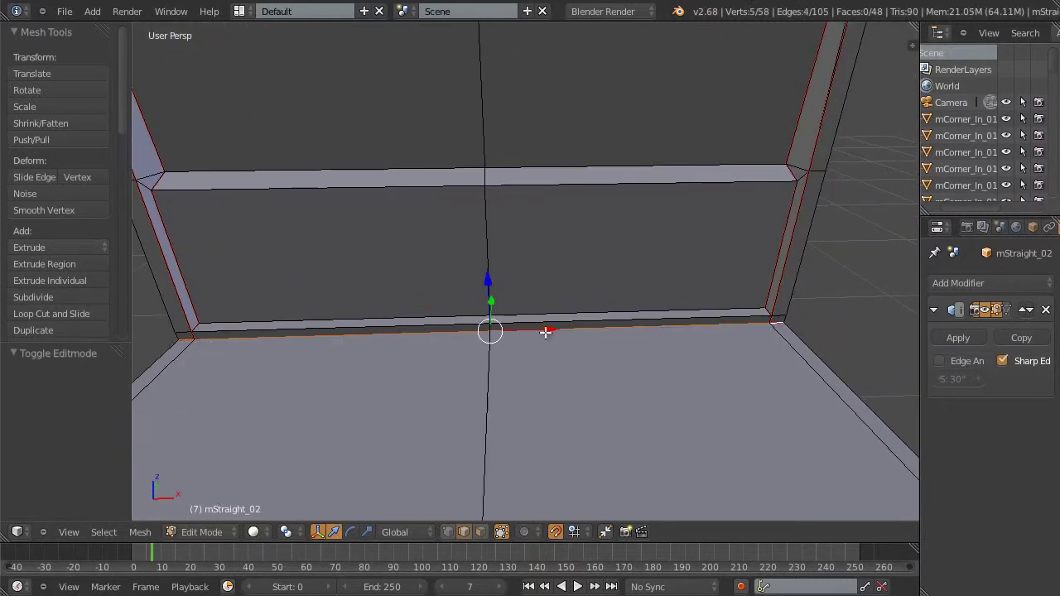
{"action": "left_click", "coordinate": [140, 531]}
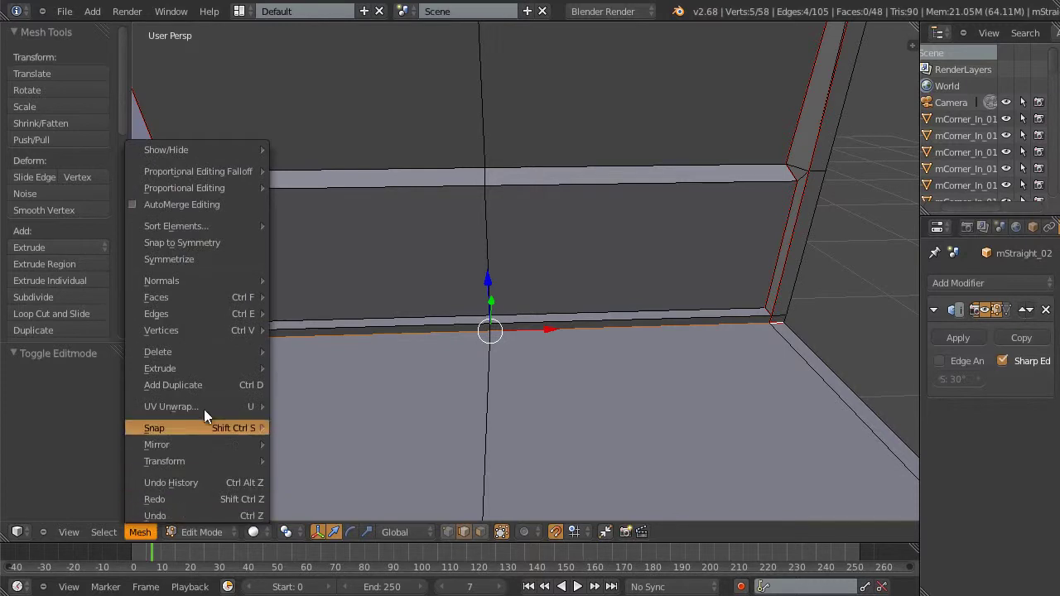
{"action": "mouse_move", "coordinate": [179, 323]}
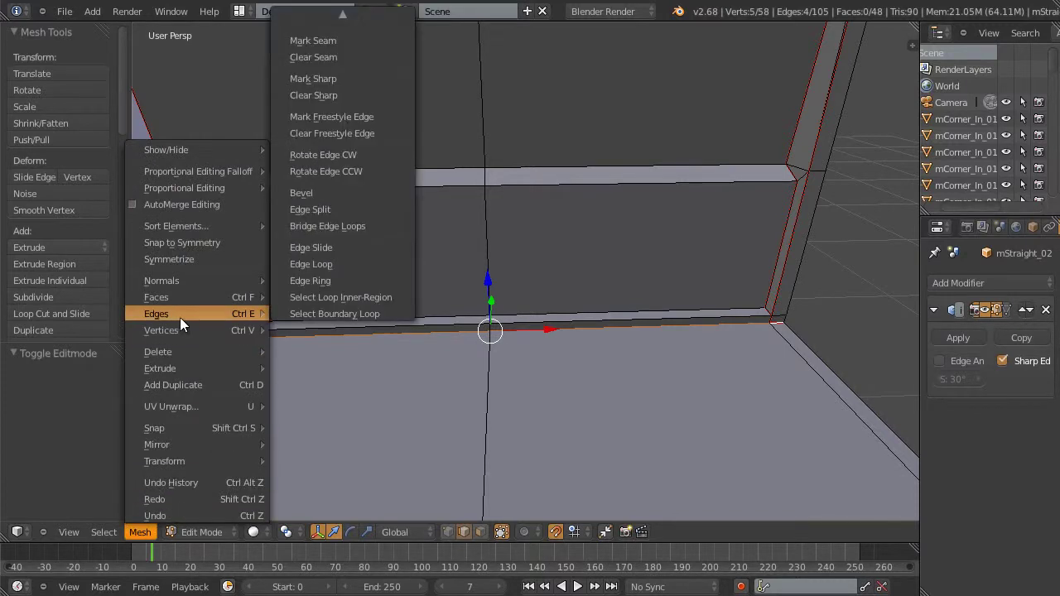
{"action": "left_click", "coordinate": [322, 78]}
{"action": "key", "text": "a"}
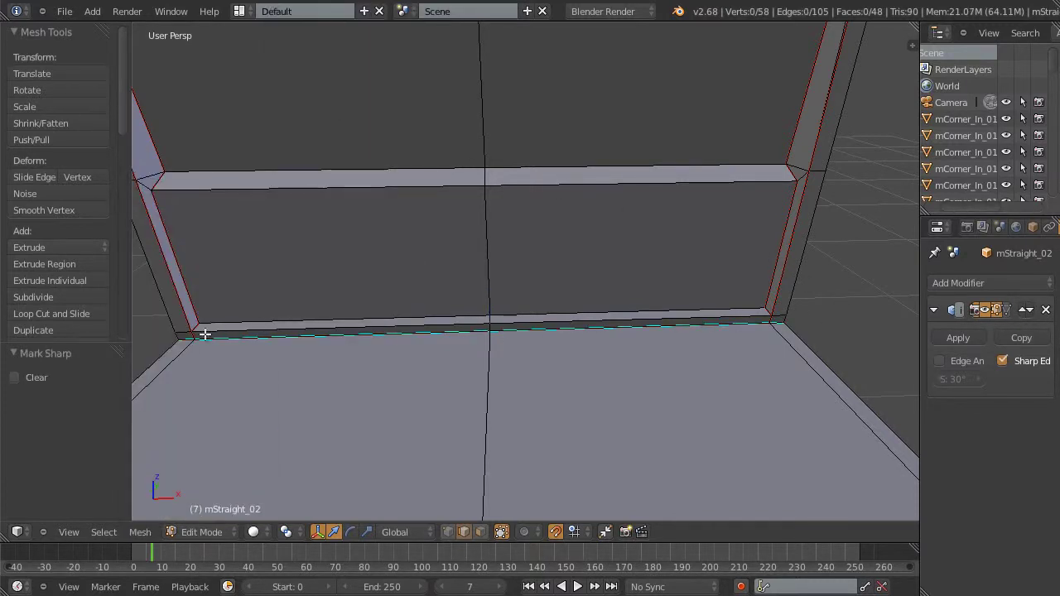
Mark the edges outlining the narrow sloped strip just above the wall base as sharp, including both short ends.
{"action": "scroll", "coordinate": [580, 384], "scroll_direction": "down", "scroll_amount": 2}
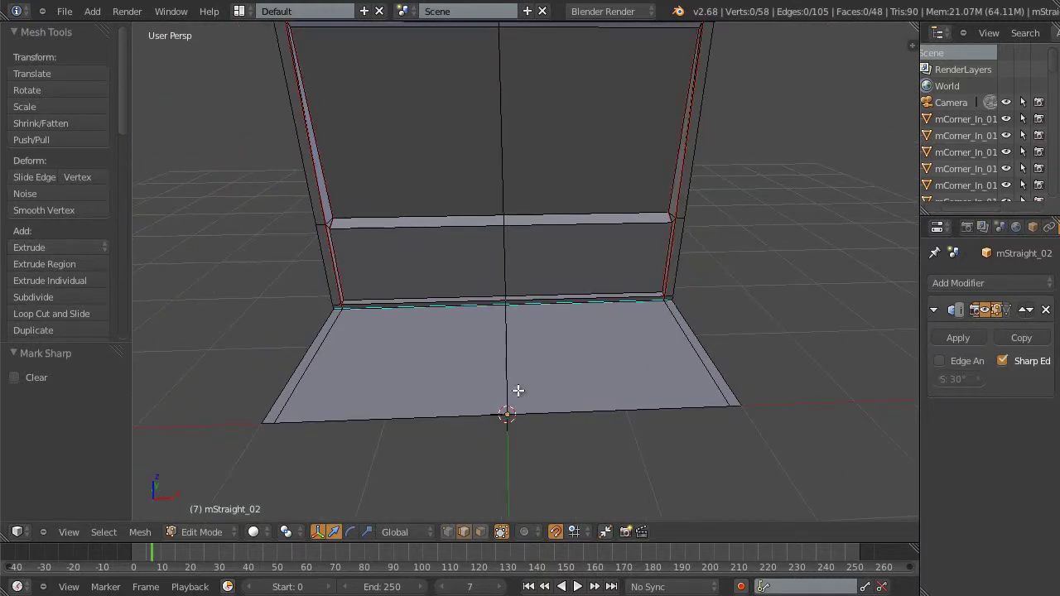
{"action": "scroll", "coordinate": [507, 392], "scroll_direction": "up", "scroll_amount": 3}
{"action": "middle_click_drag", "start_coordinate": [500, 400], "coordinate": [452, 412]}
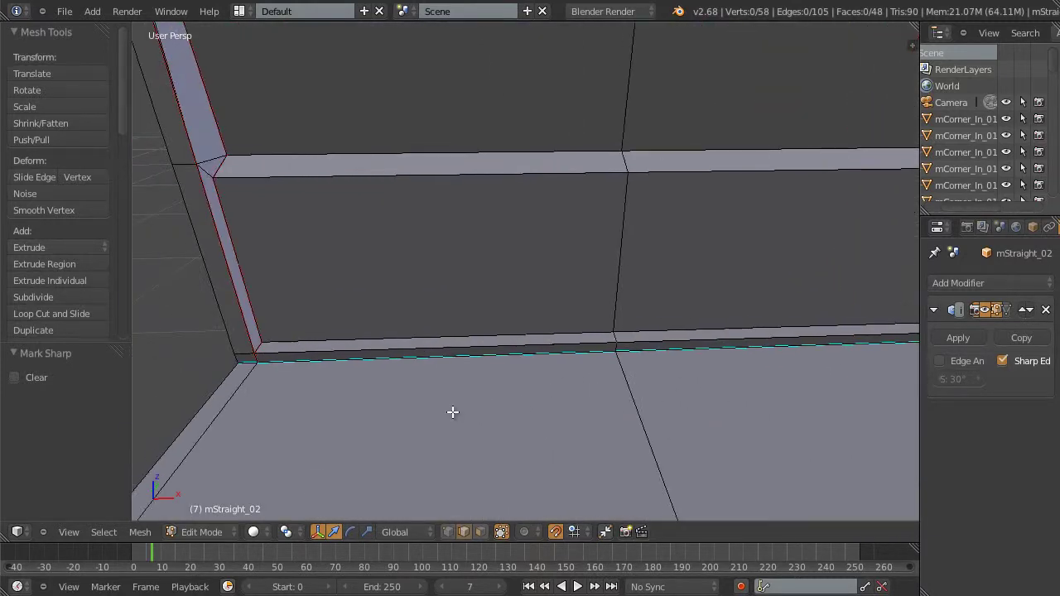
{"action": "right_click", "coordinate": [305, 342]}
{"action": "right_click", "coordinate": [293, 344], "text": "shift"}
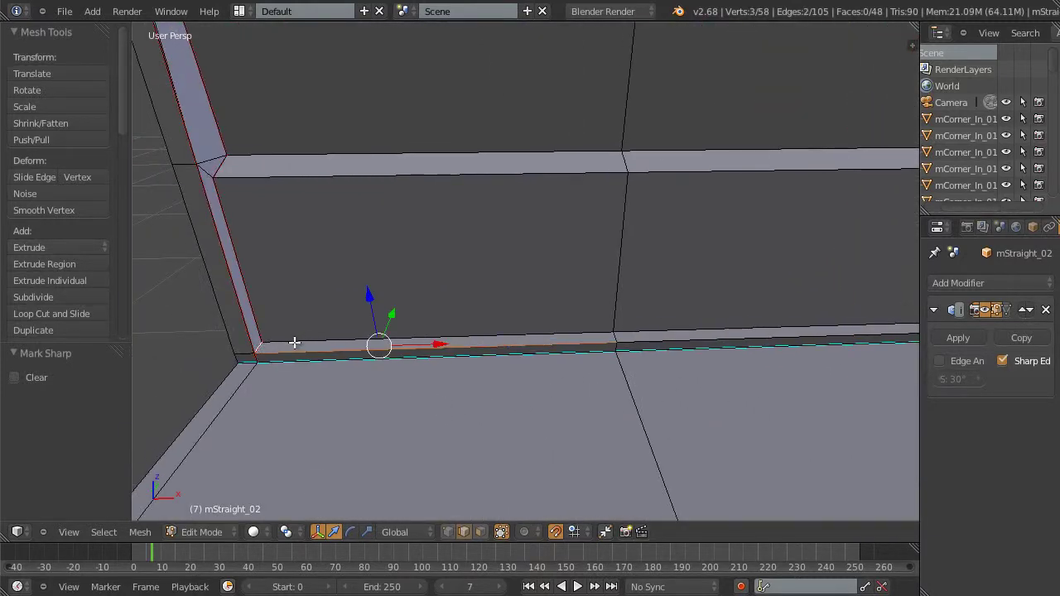
{"action": "right_click", "coordinate": [294, 342], "text": "shift"}
{"action": "middle_click_drag", "start_coordinate": [669, 400], "coordinate": [544, 405]}
{"action": "right_click", "coordinate": [732, 344], "text": "shift"}
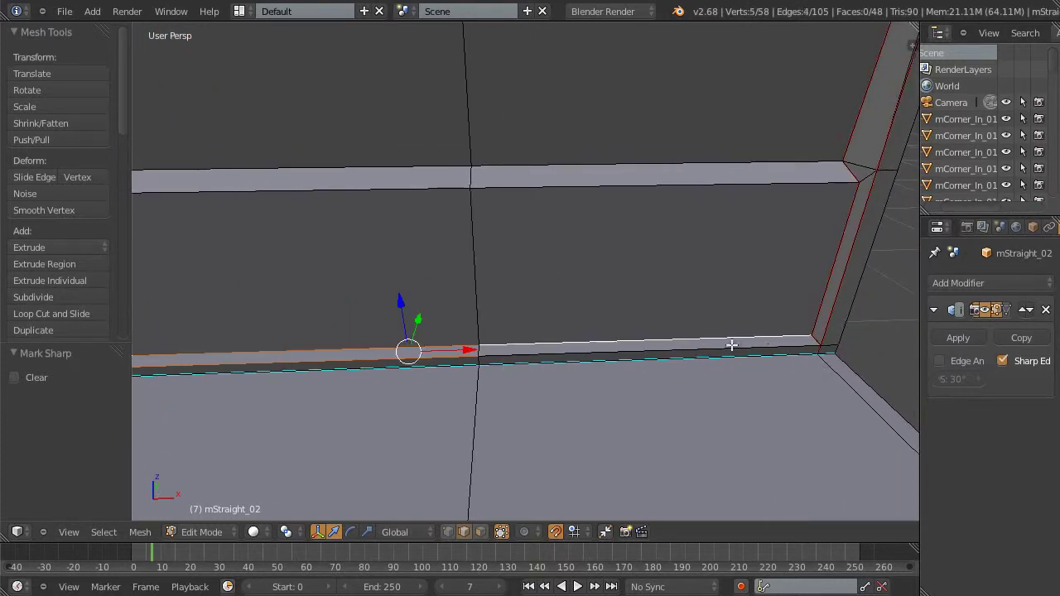
{"action": "right_click", "coordinate": [793, 349], "text": "shift"}
{"action": "right_click", "coordinate": [790, 348], "text": "shift"}
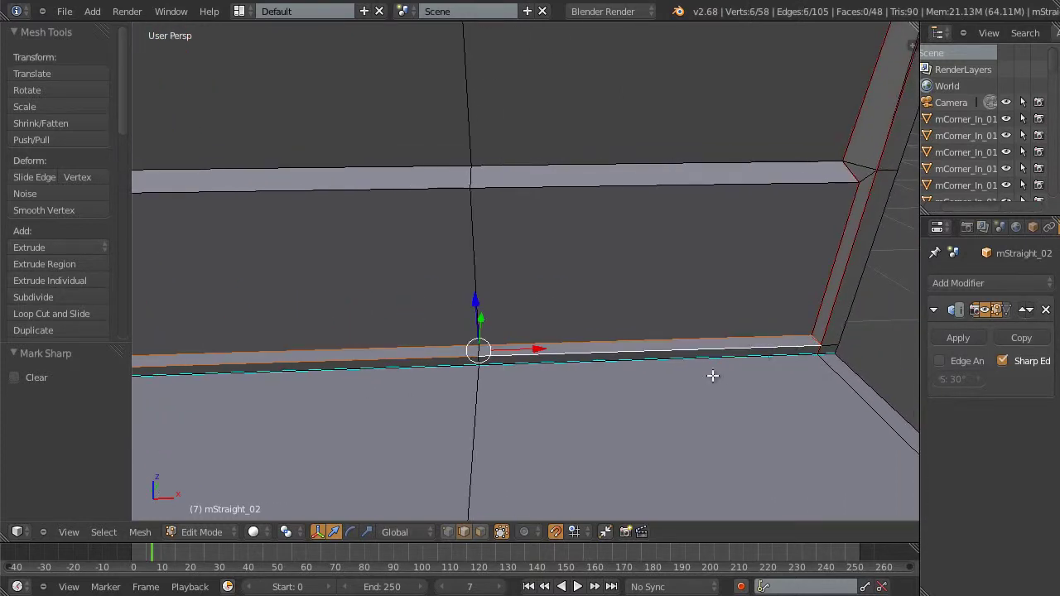
{"action": "left_click", "coordinate": [141, 532]}
{"action": "mouse_move", "coordinate": [178, 314]}
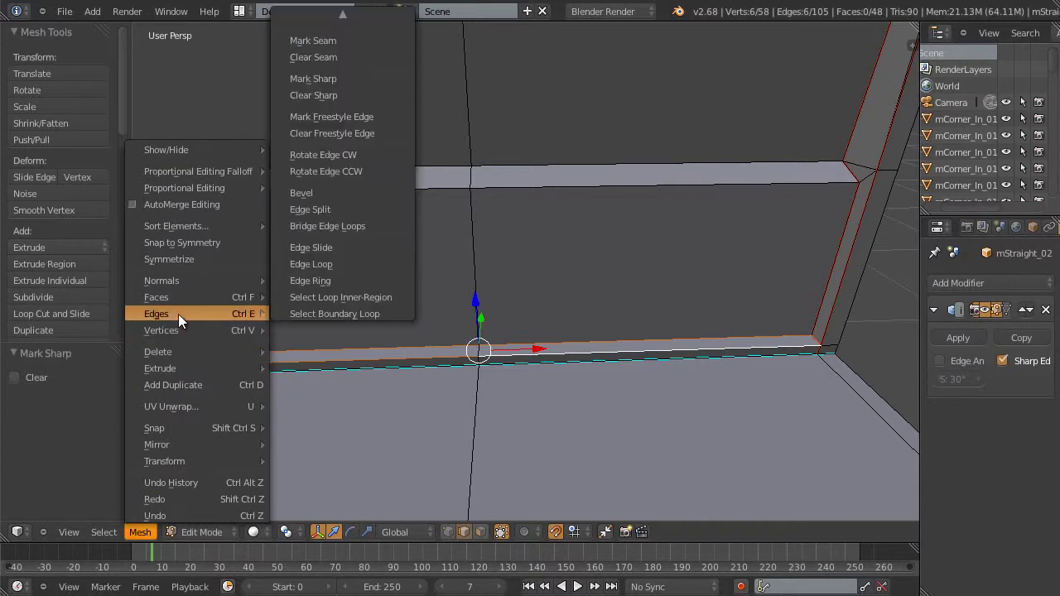
{"action": "left_click", "coordinate": [360, 81]}
{"action": "middle_click_drag", "start_coordinate": [490, 280], "coordinate": [644, 359]}
{"action": "key", "text": "a"}
Mark the edges outlining the ledge halfway up the wall as sharp, including both short ends.
{"action": "middle_click_drag", "start_coordinate": [713, 382], "coordinate": [688, 422]}
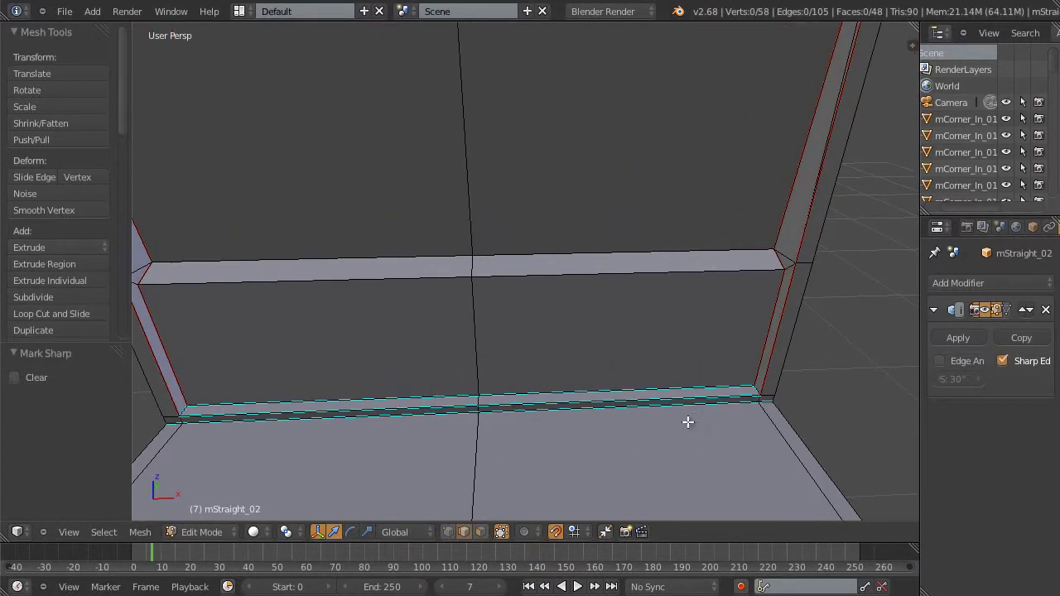
{"action": "right_click", "coordinate": [382, 281]}
{"action": "right_click", "coordinate": [511, 278], "text": "shift"}
{"action": "right_click", "coordinate": [451, 258], "text": "shift"}
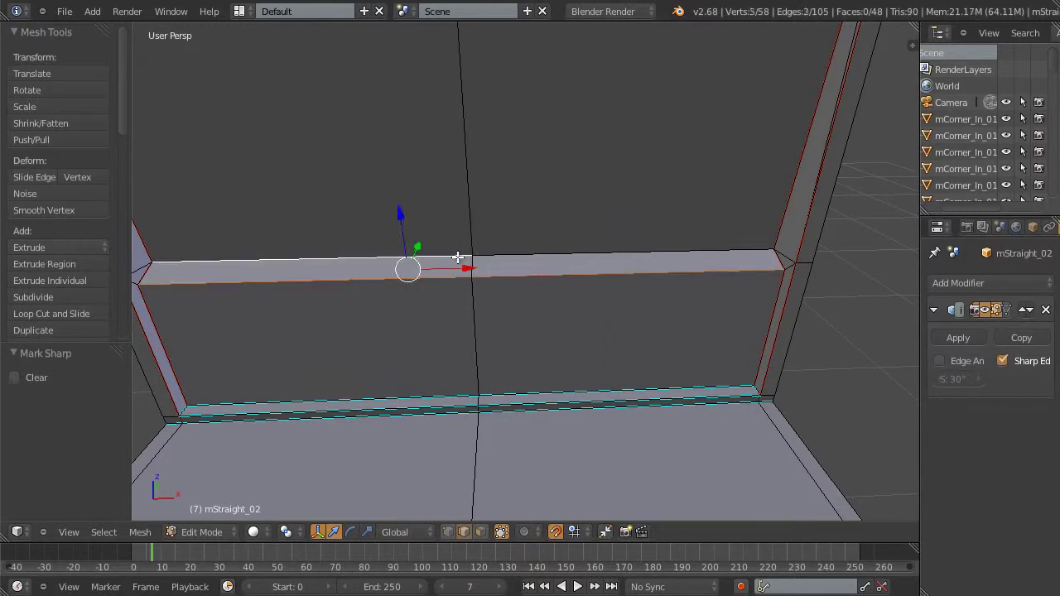
{"action": "right_click", "coordinate": [504, 258], "text": "shift"}
{"action": "middle_click_drag", "start_coordinate": [285, 295], "coordinate": [335, 290]}
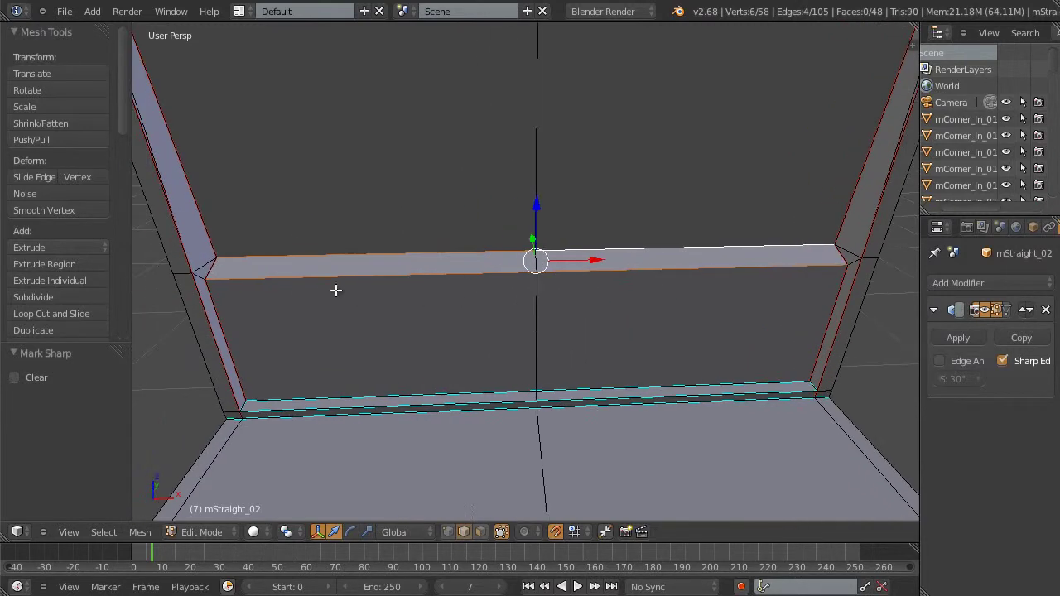
{"action": "right_click", "coordinate": [212, 268], "text": "shift"}
{"action": "middle_click_drag", "start_coordinate": [527, 361], "coordinate": [456, 365]}
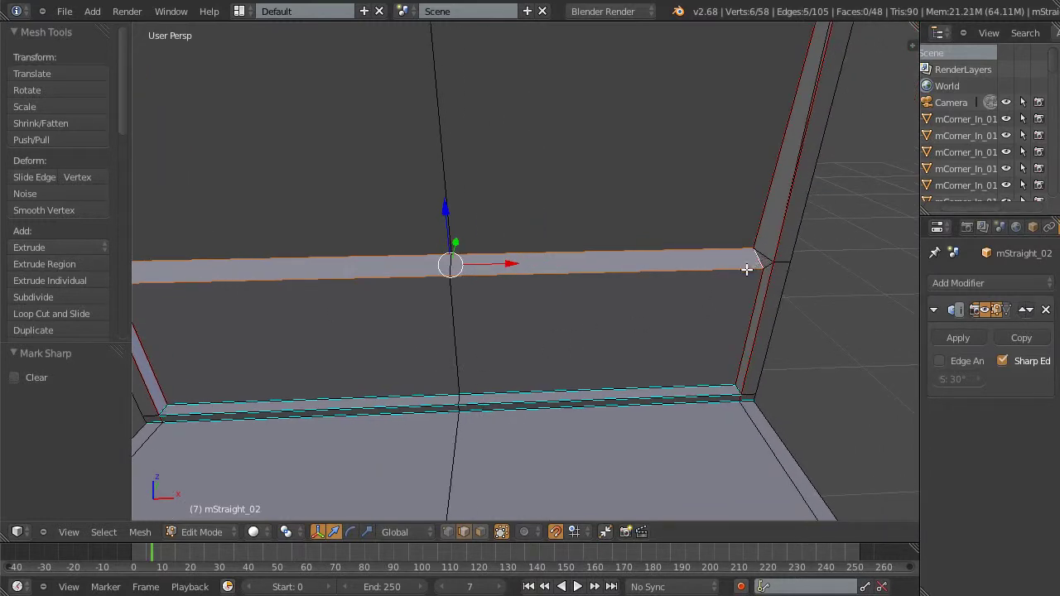
{"action": "left_click", "coordinate": [140, 531]}
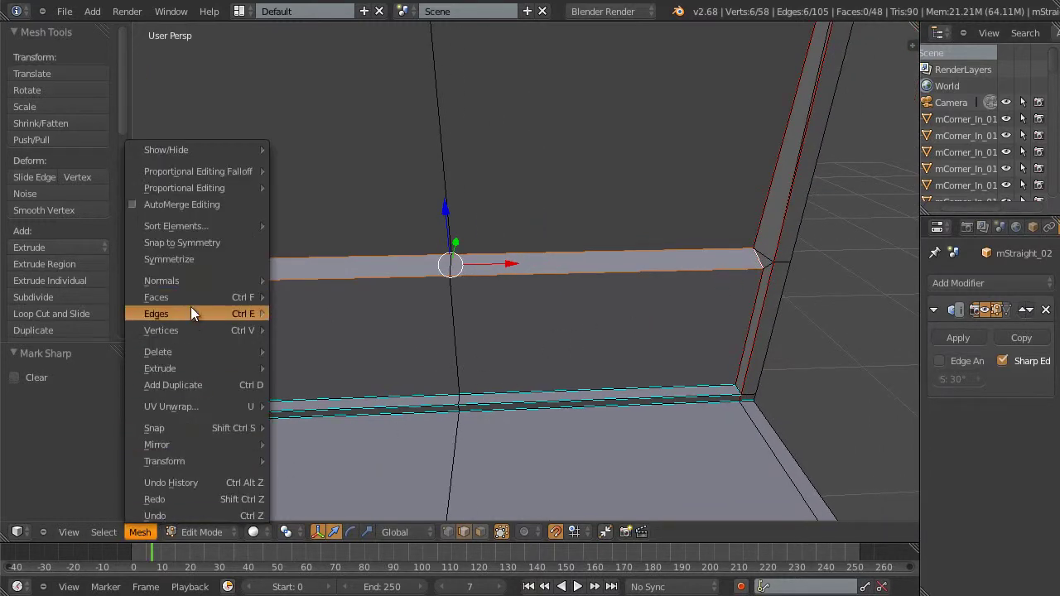
{"action": "mouse_move", "coordinate": [190, 313]}
{"action": "left_click", "coordinate": [326, 78]}
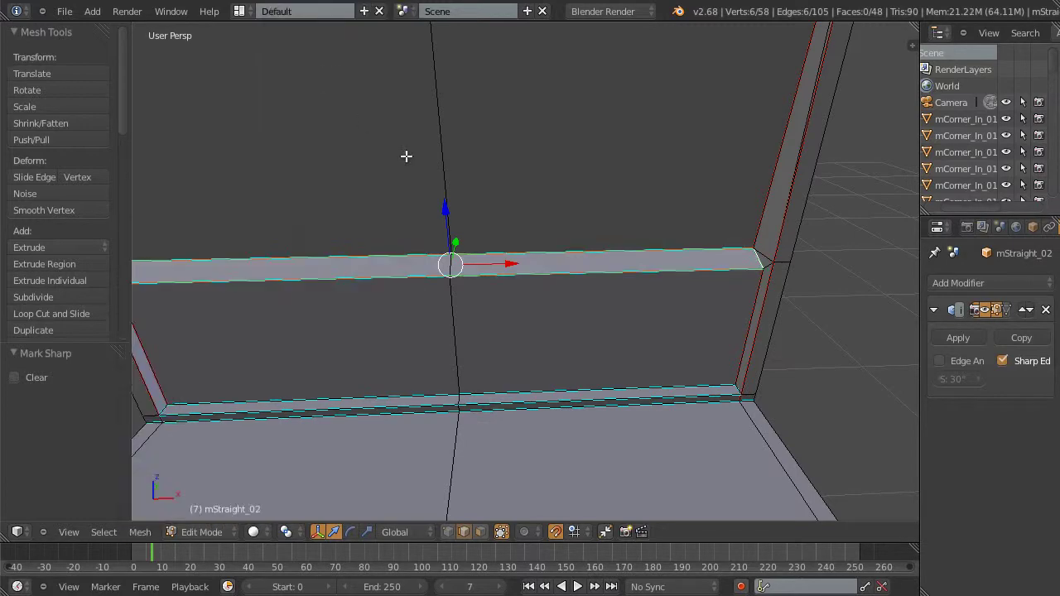
{"action": "key", "text": "a"}
Mark the edges outlining the dark angled strip beneath the wall's top trim as sharp, including both short ends.
{"action": "middle_click_drag", "start_coordinate": [785, 428], "coordinate": [414, 236]}
{"action": "key", "text": "Left"}
{"action": "key", "text": "Left"}
{"action": "scroll", "coordinate": [414, 240], "scroll_direction": "up", "scroll_amount": 4}
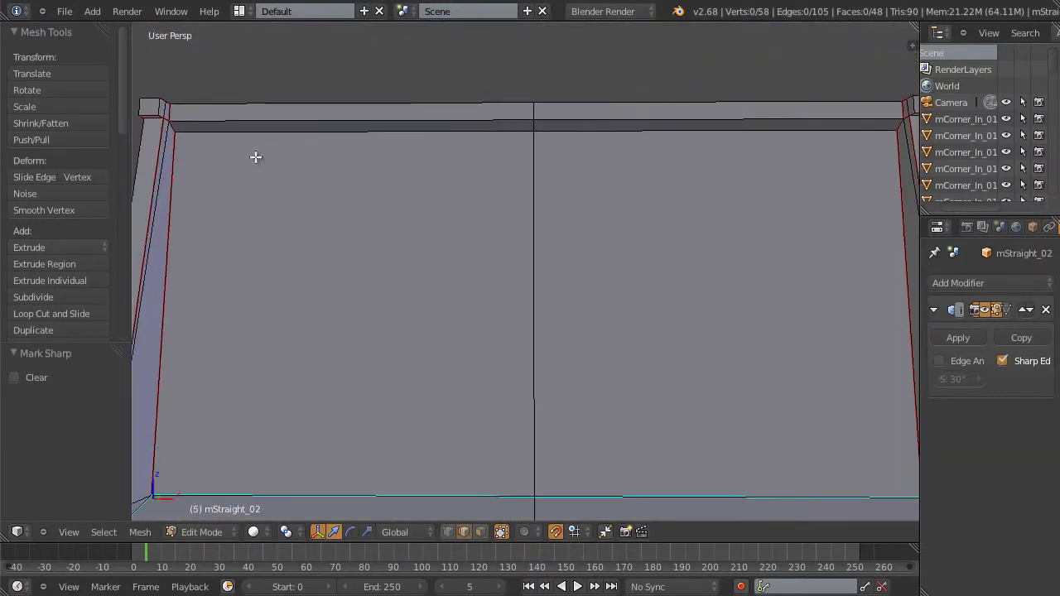
{"action": "middle_click_drag", "start_coordinate": [276, 203], "coordinate": [289, 200]}
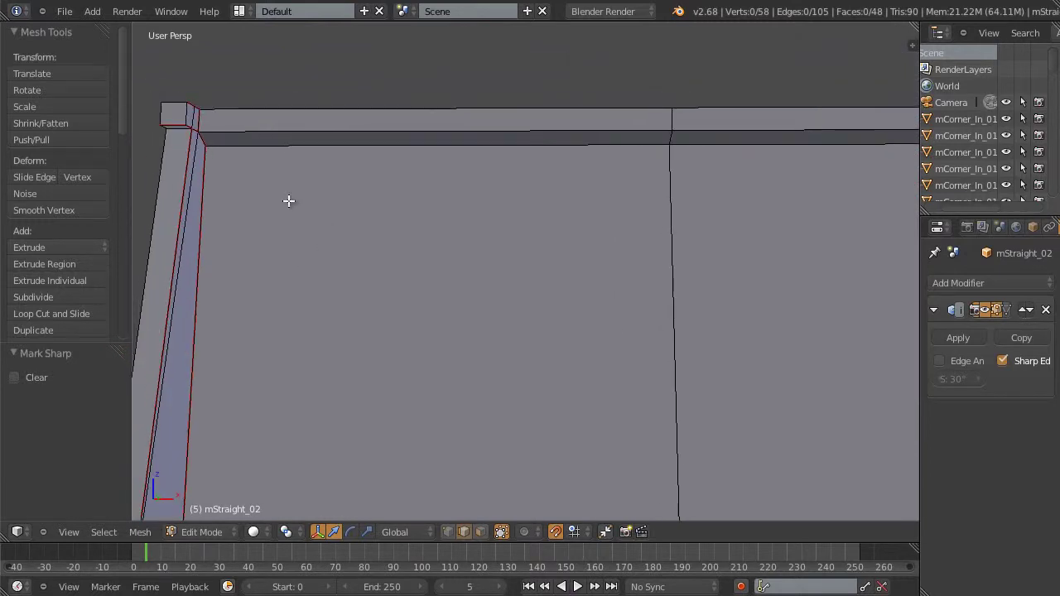
{"action": "right_click", "coordinate": [224, 147]}
{"action": "right_click", "coordinate": [214, 136], "text": "shift"}
{"action": "right_click", "coordinate": [224, 141]}
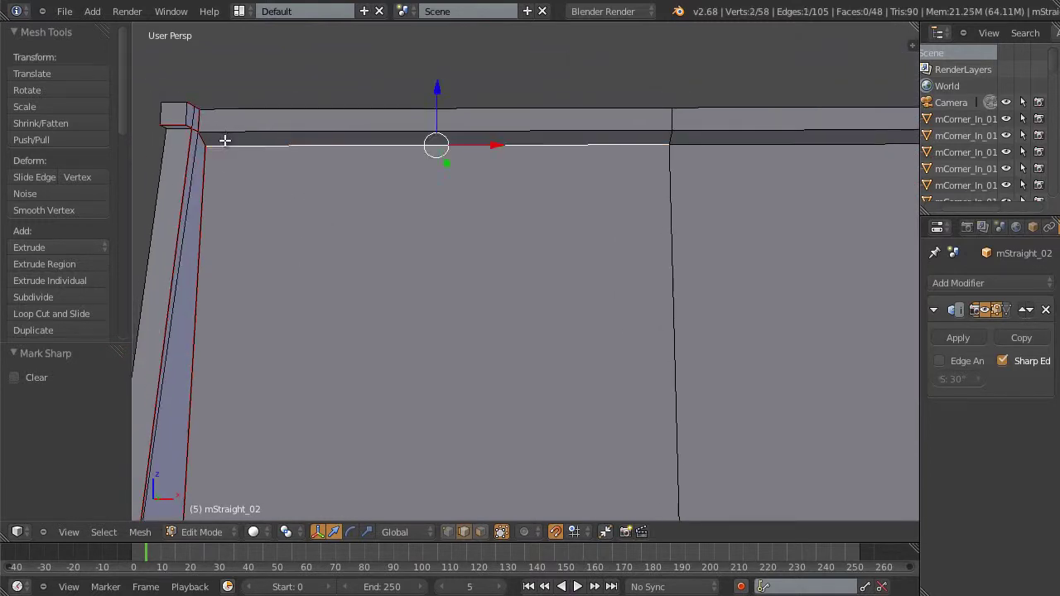
{"action": "right_click", "coordinate": [205, 141], "text": "shift"}
{"action": "right_click", "coordinate": [245, 129], "text": "shift"}
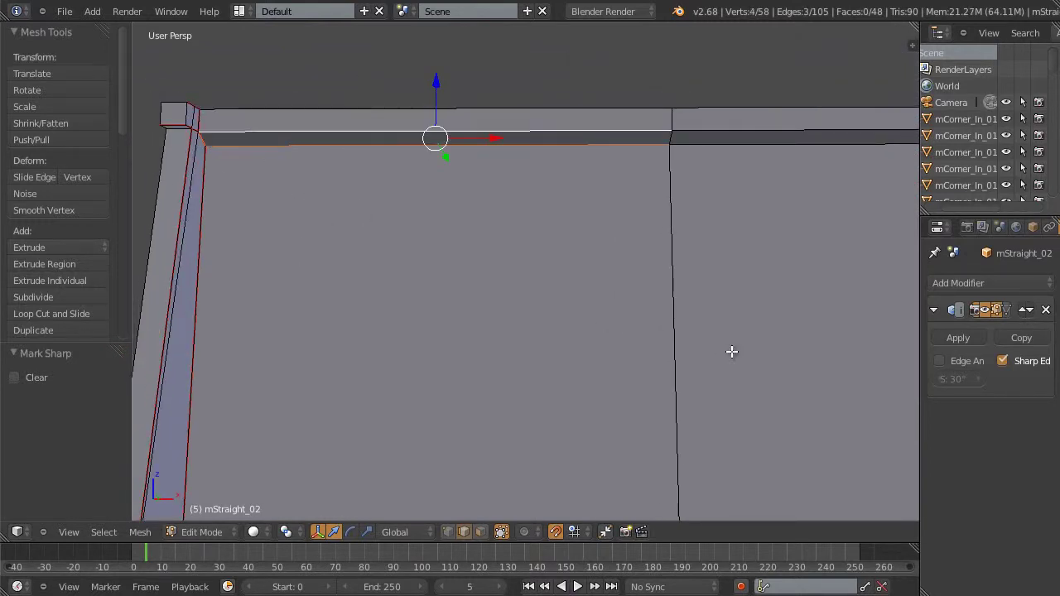
{"action": "scroll", "coordinate": [732, 353], "scroll_direction": "up", "scroll_amount": 5, "text": "ctrl"}
{"action": "right_click", "coordinate": [550, 165], "text": "shift"}
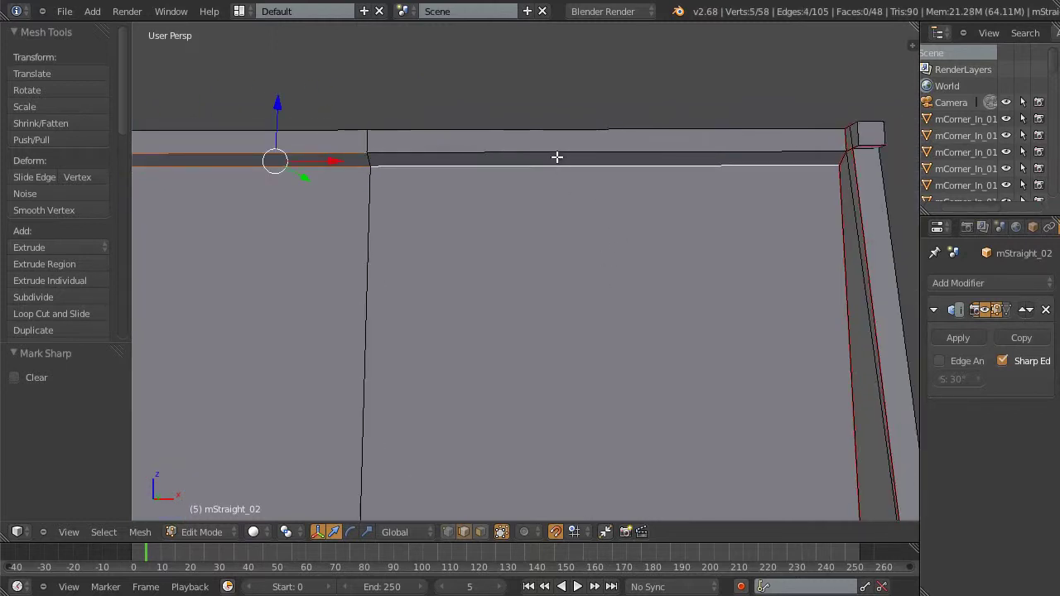
{"action": "right_click", "coordinate": [558, 152], "text": "shift"}
{"action": "middle_click_drag", "start_coordinate": [554, 251], "coordinate": [574, 234]}
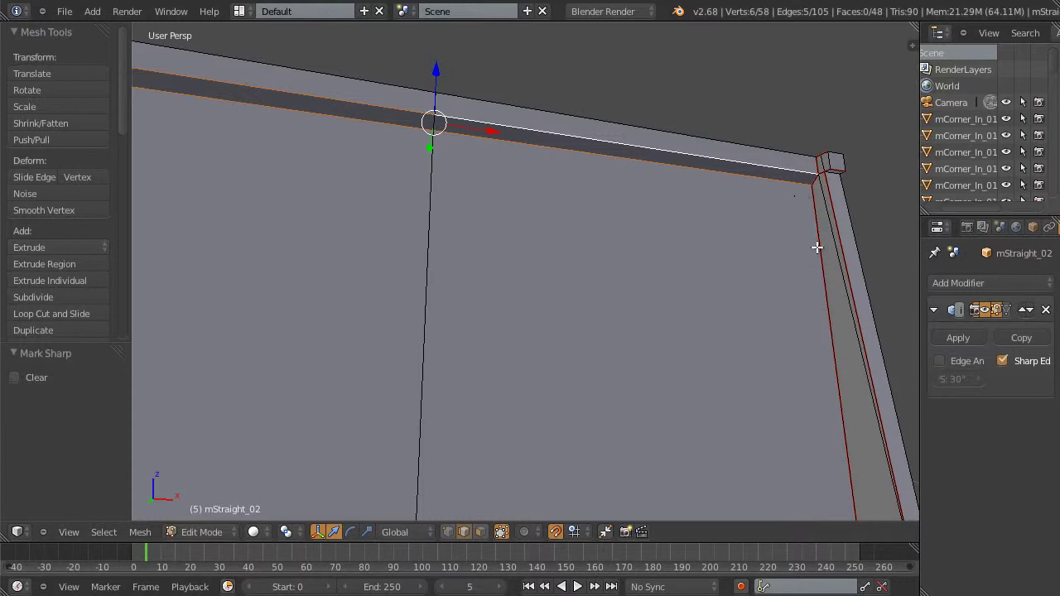
{"action": "middle_click_drag", "start_coordinate": [816, 246], "coordinate": [789, 241]}
{"action": "right_click", "coordinate": [813, 197], "text": "shift"}
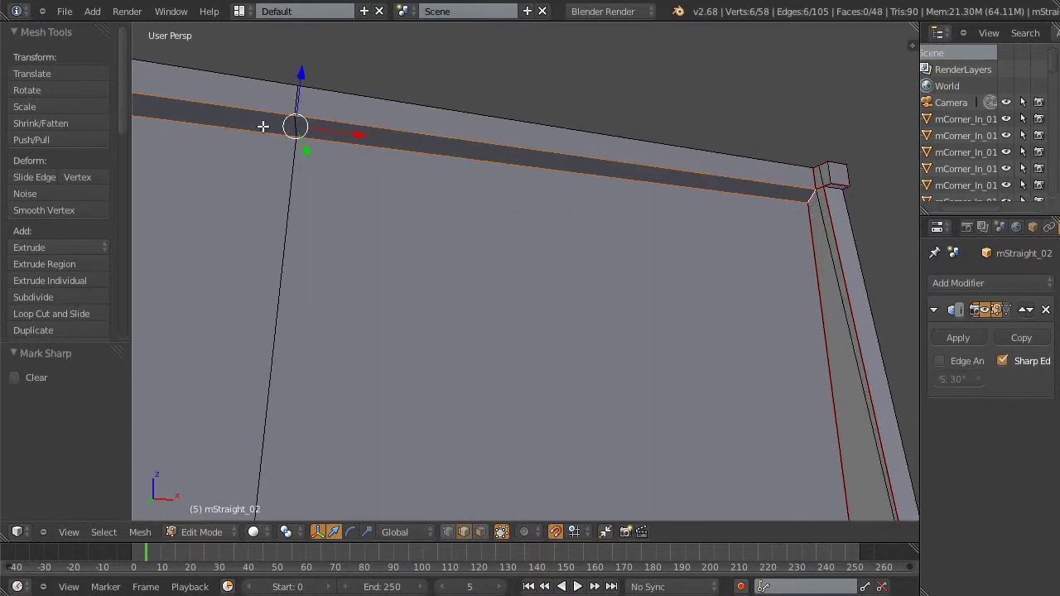
{"action": "left_click", "coordinate": [138, 531]}
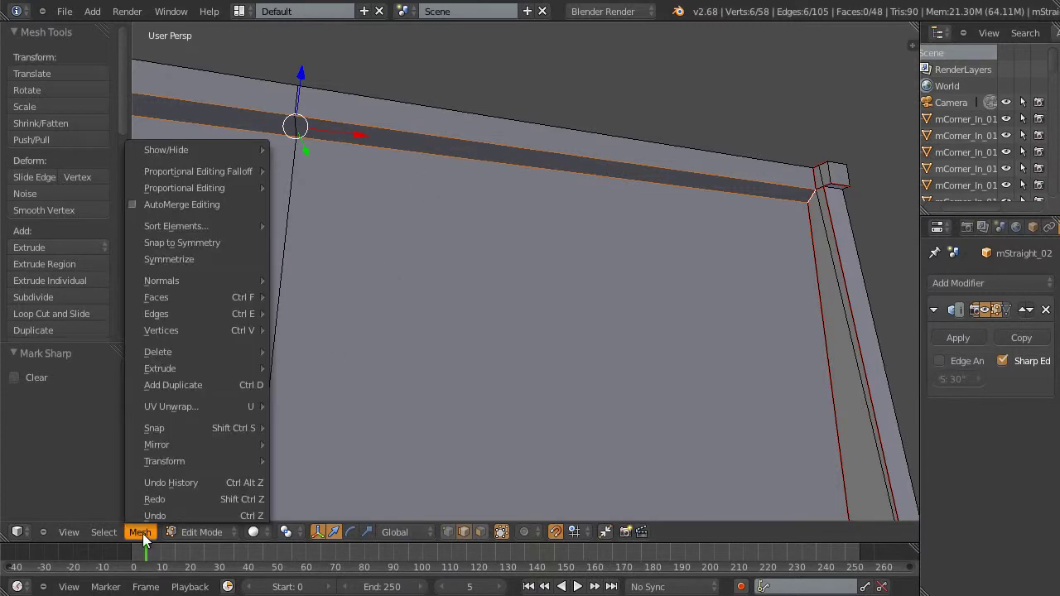
{"action": "mouse_move", "coordinate": [164, 311]}
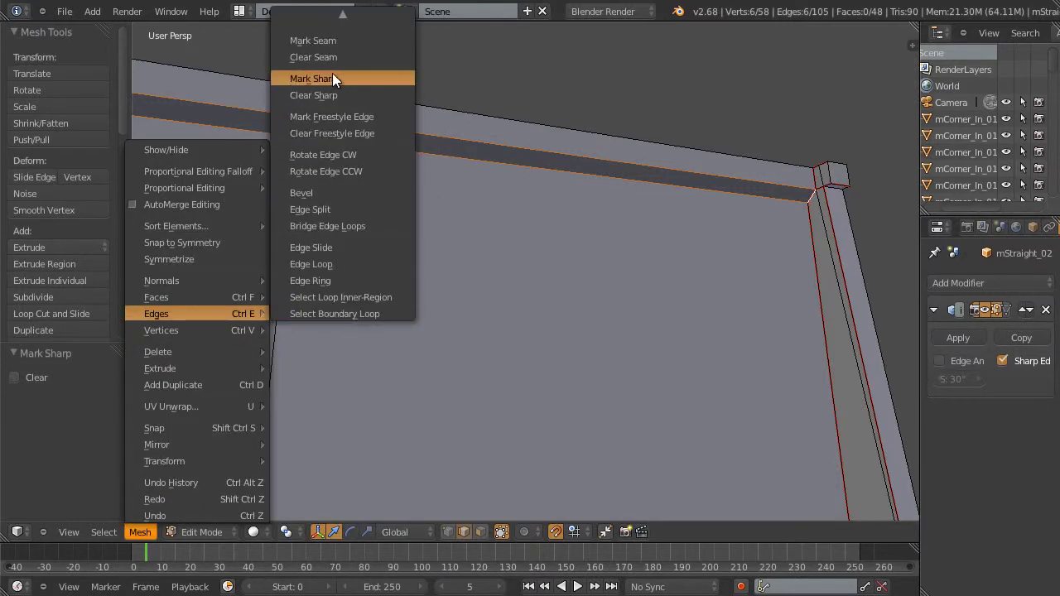
{"action": "left_click", "coordinate": [332, 73]}
{"action": "key", "text": "a"}
Mark both edge segments along the upper front of the wall's top trim as sharp, then clear the selection.
{"action": "middle_click_drag", "start_coordinate": [737, 327], "coordinate": [466, 394]}
{"action": "right_click", "coordinate": [362, 291]}
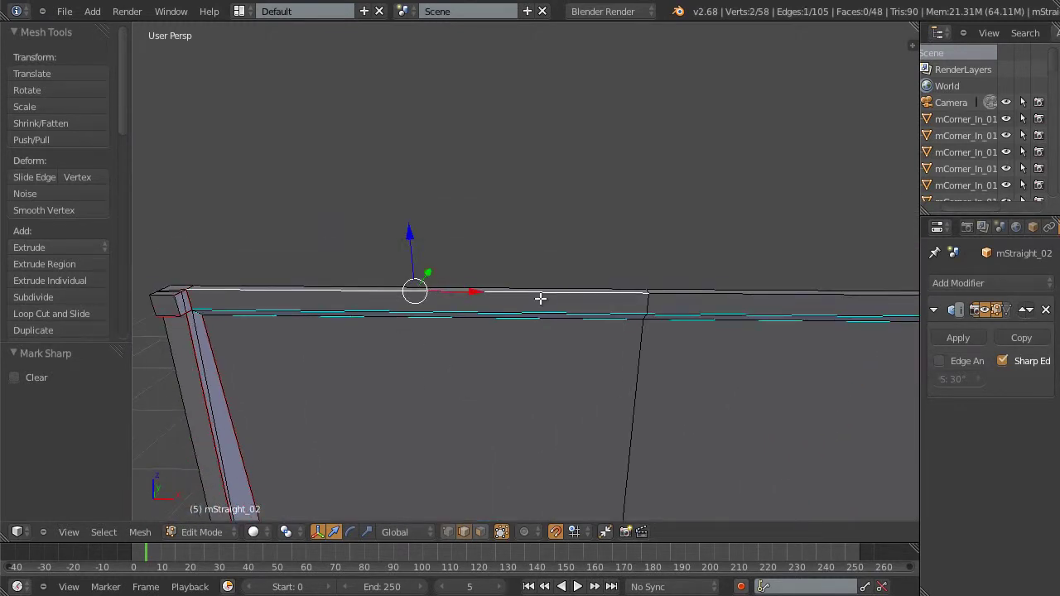
{"action": "scroll", "coordinate": [530, 314], "scroll_direction": "down", "scroll_amount": 5, "text": "ctrl"}
{"action": "right_click", "coordinate": [683, 302]}
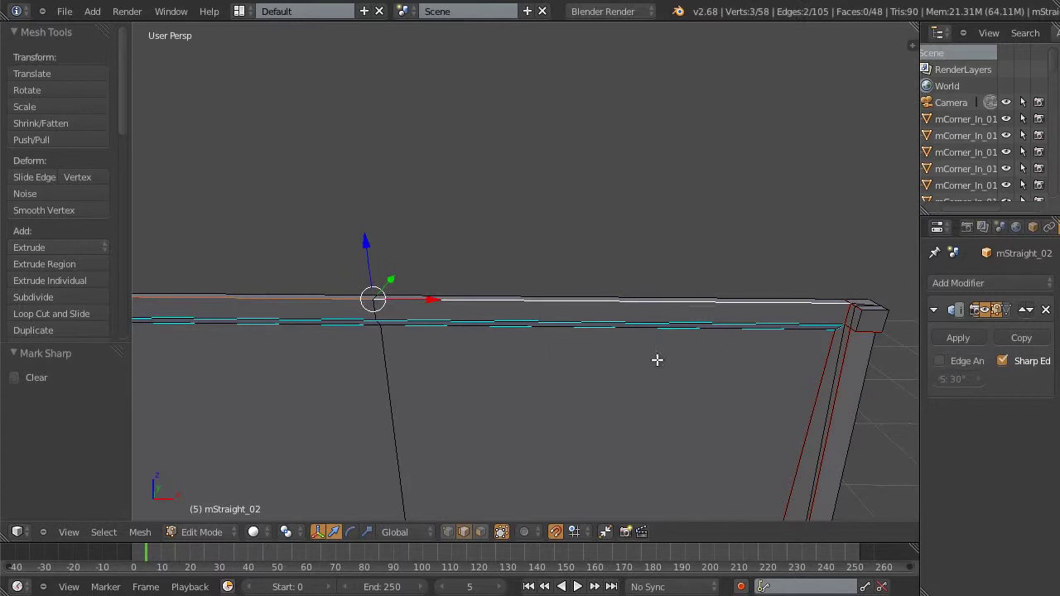
{"action": "left_click", "coordinate": [138, 531]}
{"action": "mouse_move", "coordinate": [217, 314]}
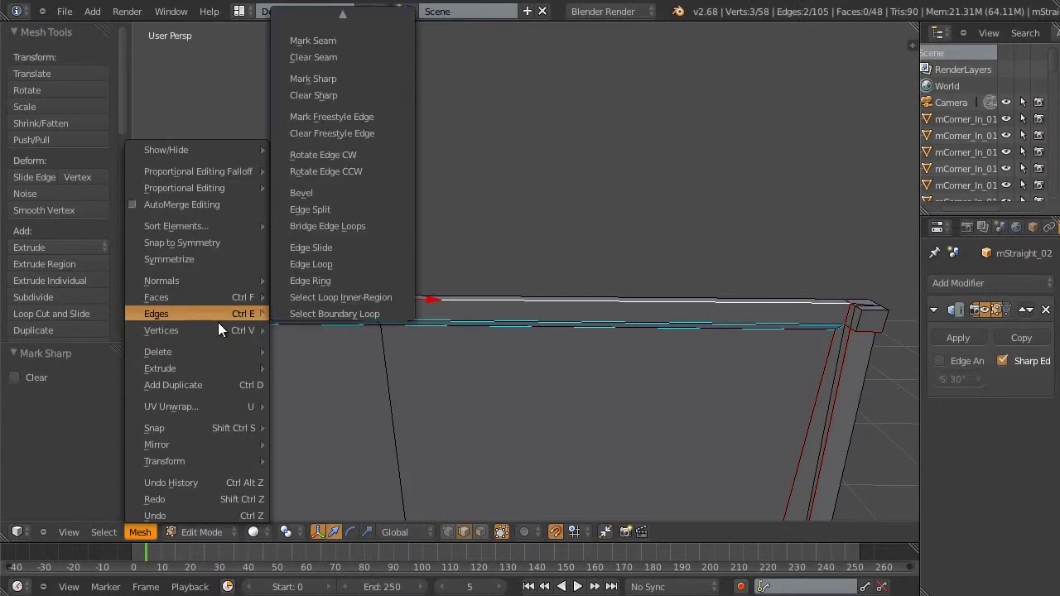
{"action": "left_click", "coordinate": [313, 77]}
{"action": "key", "text": "a"}
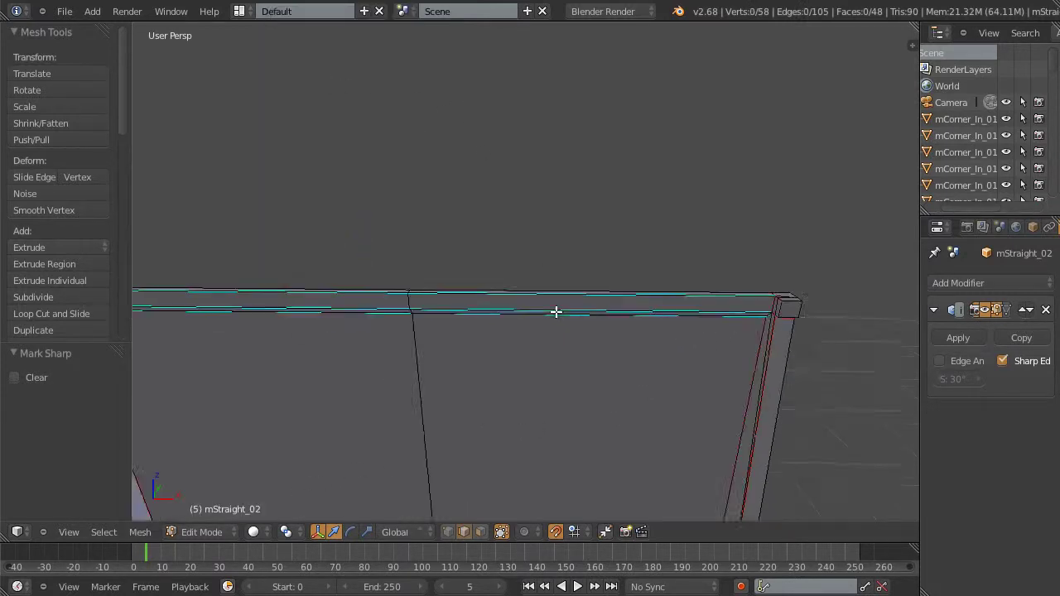
Select the upper and lower vertical edges on both sides of the right pillar's inner face.
{"action": "scroll", "coordinate": [556, 309], "scroll_direction": "down", "scroll_amount": 3}
{"action": "middle_click_drag", "start_coordinate": [555, 309], "coordinate": [537, 448]}
{"action": "scroll", "coordinate": [599, 405], "scroll_direction": "up", "scroll_amount": 4}
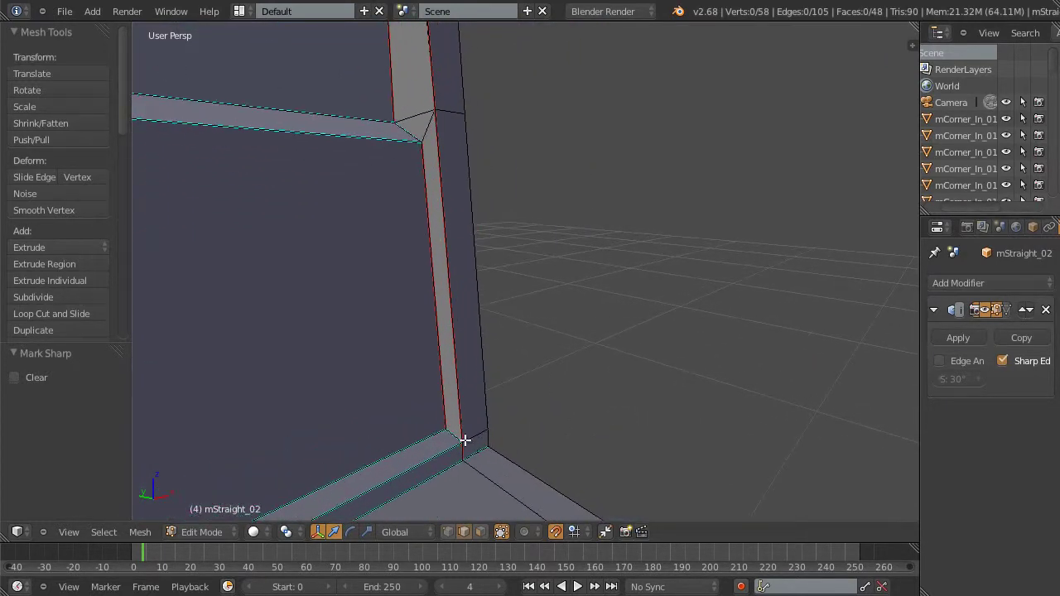
{"action": "right_click", "coordinate": [456, 402]}
{"action": "right_click", "coordinate": [445, 405], "text": "shift"}
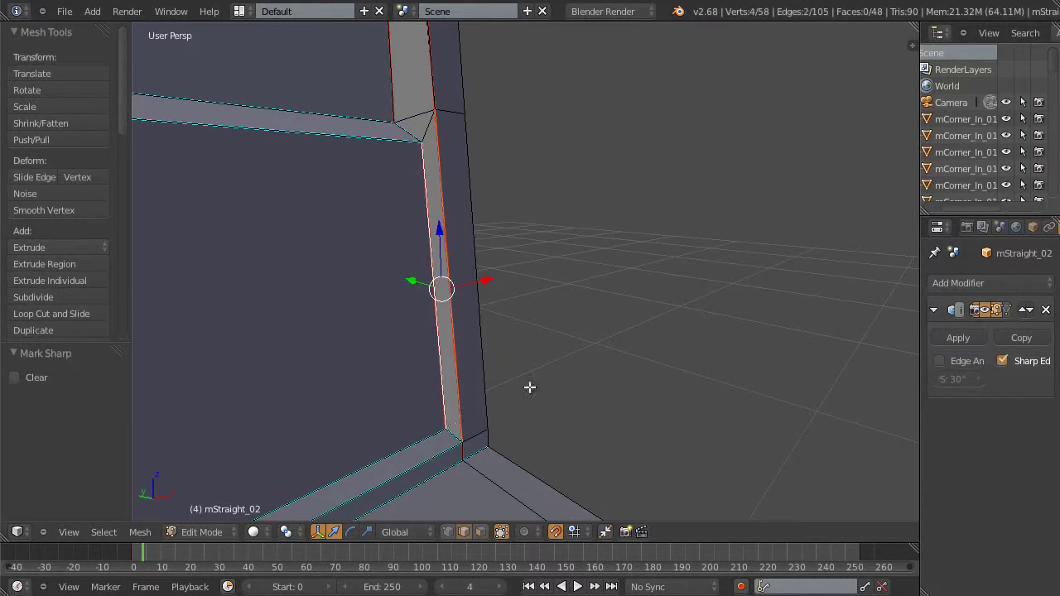
{"action": "middle_click_drag", "start_coordinate": [530, 387], "coordinate": [584, 440]}
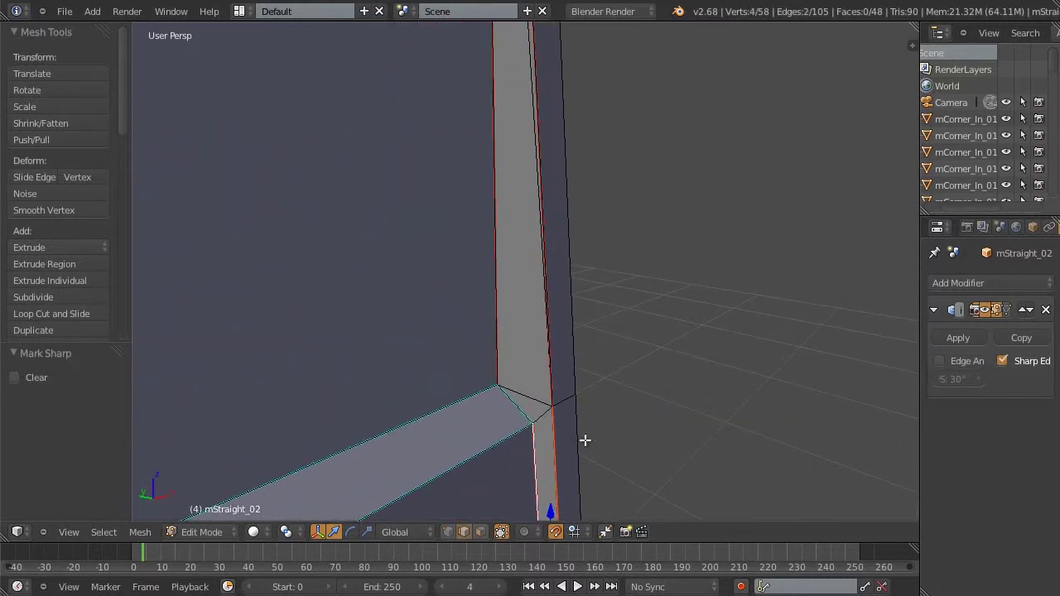
{"action": "right_click", "coordinate": [496, 327], "text": "shift"}
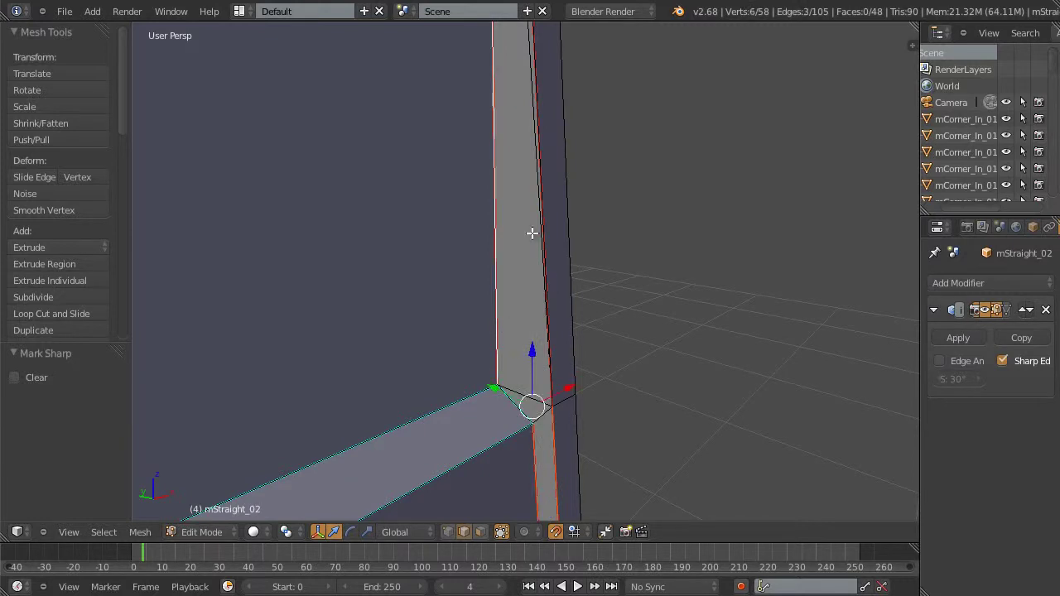
{"action": "right_click", "coordinate": [540, 182], "text": "shift"}
{"action": "middle_click_drag", "start_coordinate": [622, 237], "coordinate": [639, 322]}
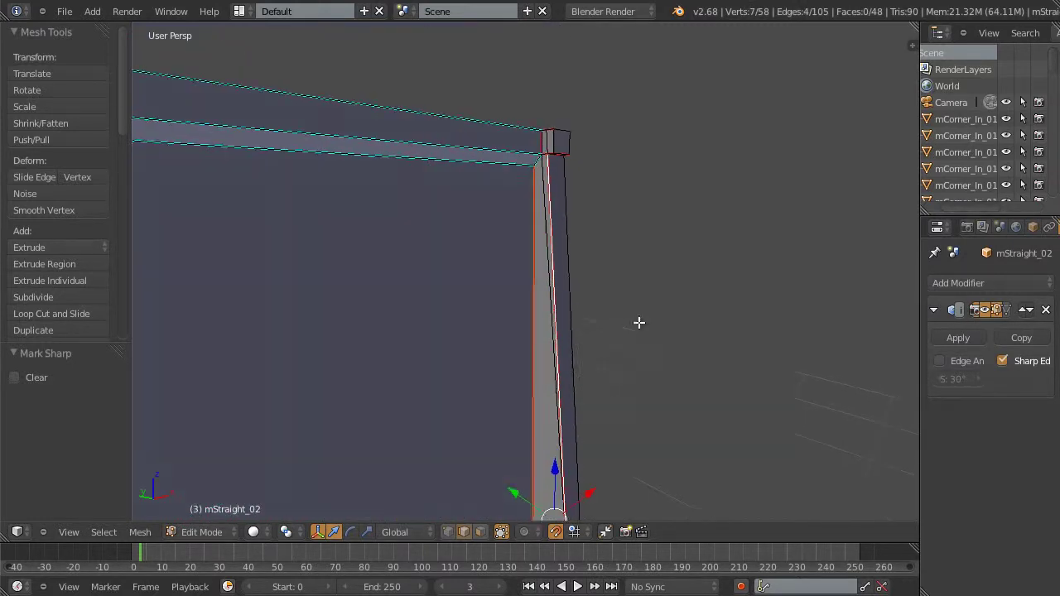
{"action": "key", "text": "Left"}
{"action": "middle_click_drag", "start_coordinate": [646, 359], "coordinate": [718, 416]}
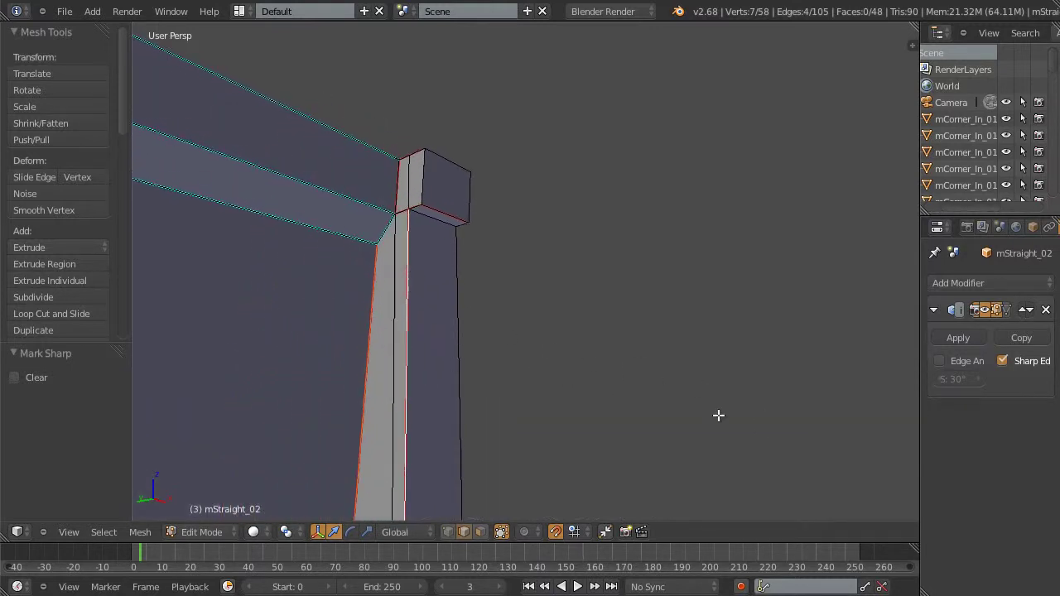
Add the right pillar cap's lower, front corner and upper edges to the selection and mark all selected edges as sharp.
{"action": "right_click", "coordinate": [434, 214], "text": "shift"}
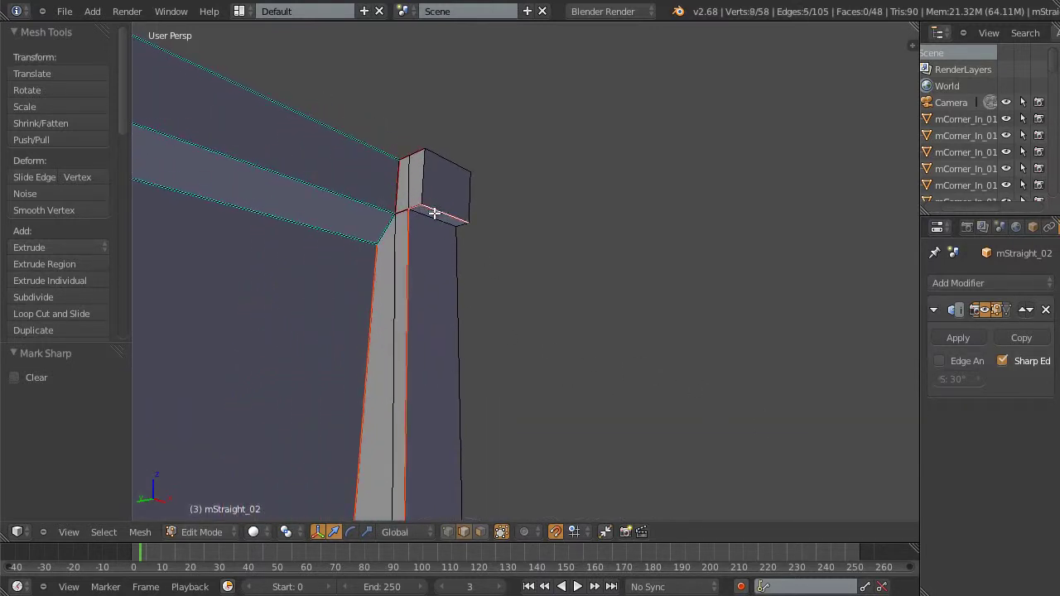
{"action": "right_click", "coordinate": [423, 166], "text": "shift"}
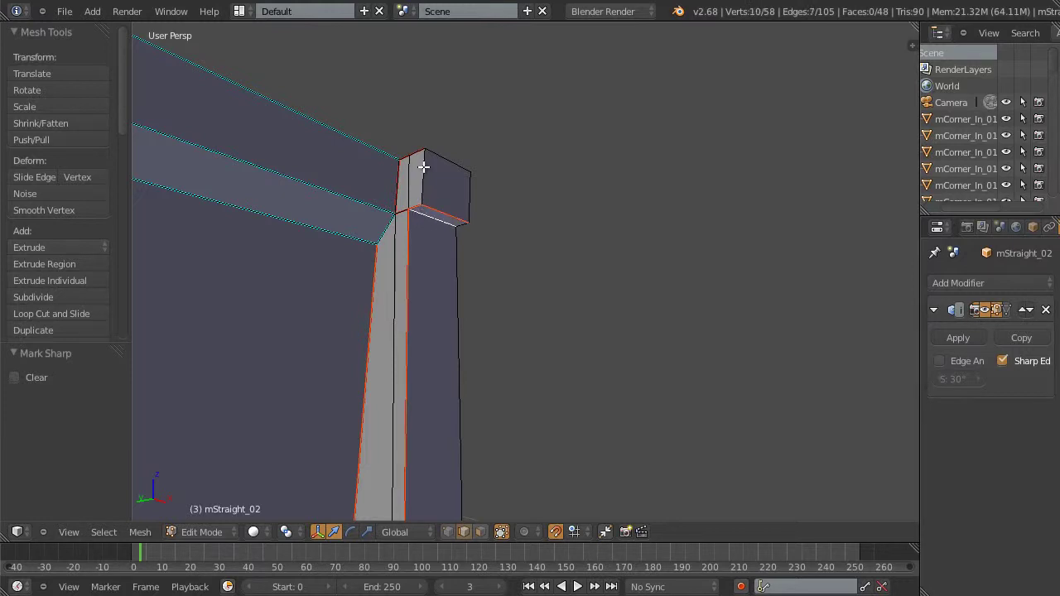
{"action": "right_click", "coordinate": [423, 166], "text": "shift"}
{"action": "scroll", "coordinate": [527, 310], "scroll_direction": "up", "scroll_amount": 5}
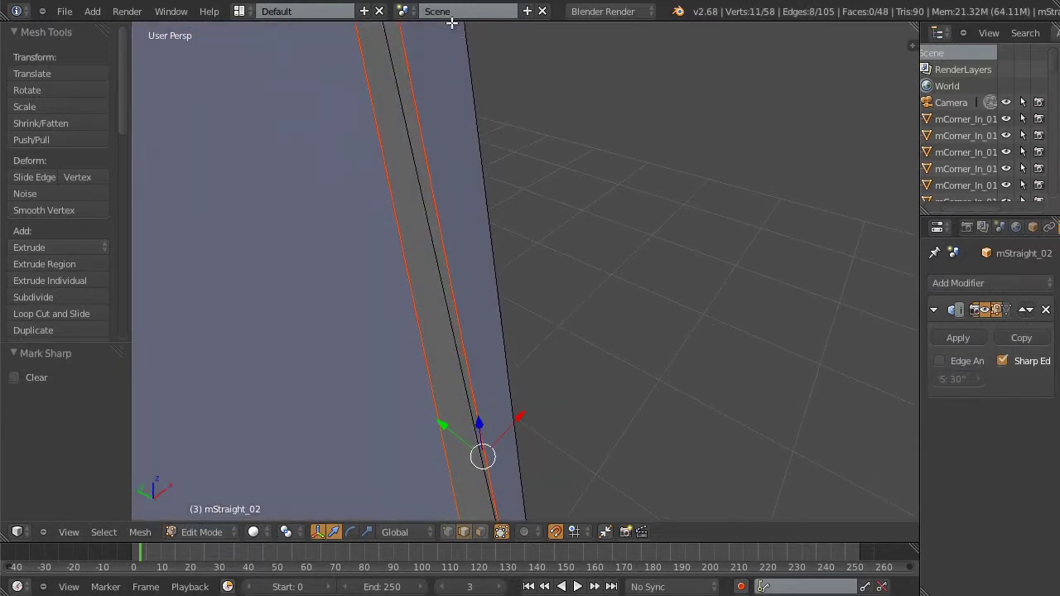
{"action": "key", "text": "Left"}
{"action": "scroll", "coordinate": [516, 289], "scroll_direction": "down", "scroll_amount": 6}
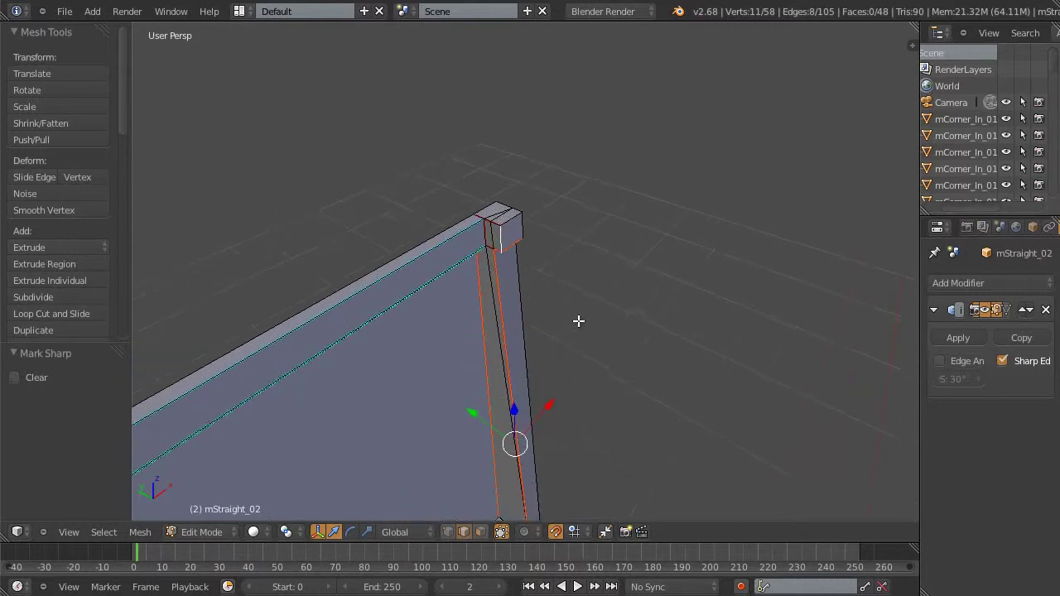
{"action": "scroll", "coordinate": [578, 321], "scroll_direction": "up", "scroll_amount": 4}
{"action": "middle_click_drag", "start_coordinate": [594, 274], "coordinate": [649, 360]}
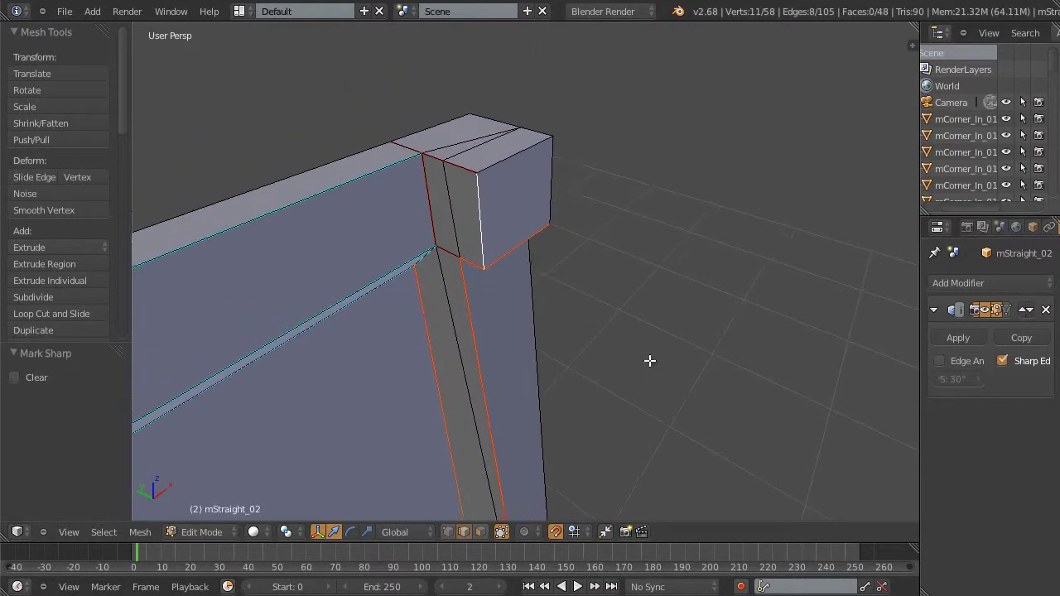
{"action": "right_click", "coordinate": [470, 164], "text": "shift"}
{"action": "right_click", "coordinate": [451, 164], "text": "shift"}
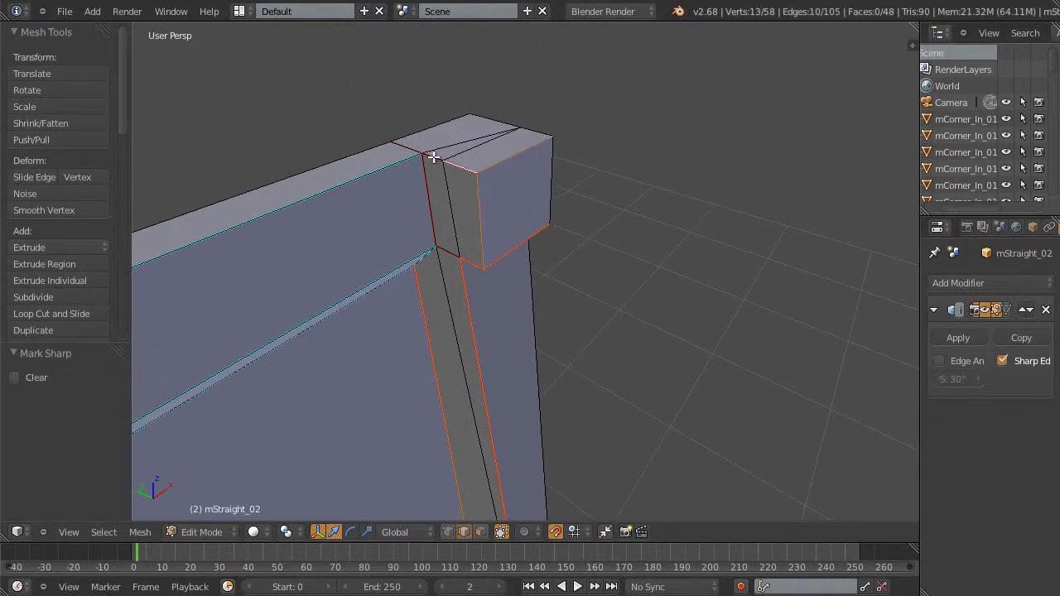
{"action": "left_click", "coordinate": [140, 531]}
{"action": "mouse_move", "coordinate": [162, 310]}
{"action": "left_click", "coordinate": [319, 84]}
{"action": "key", "text": "a"}
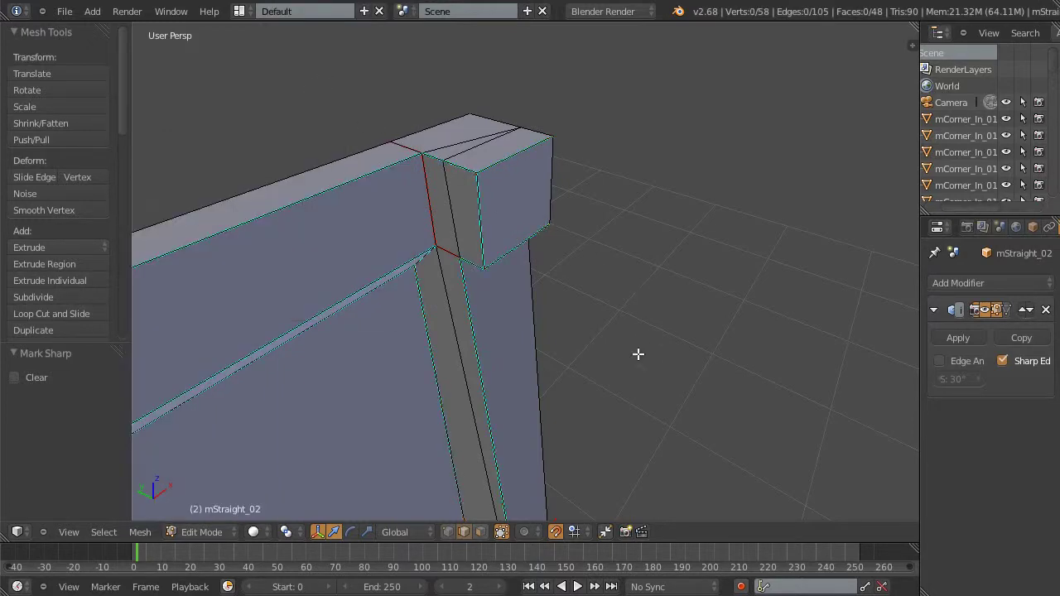
Select the left pillar cap's inner top, front corner and lower edges, plus the upper front edge of the pillar.
{"action": "middle_click_drag", "start_coordinate": [637, 354], "coordinate": [500, 250]}
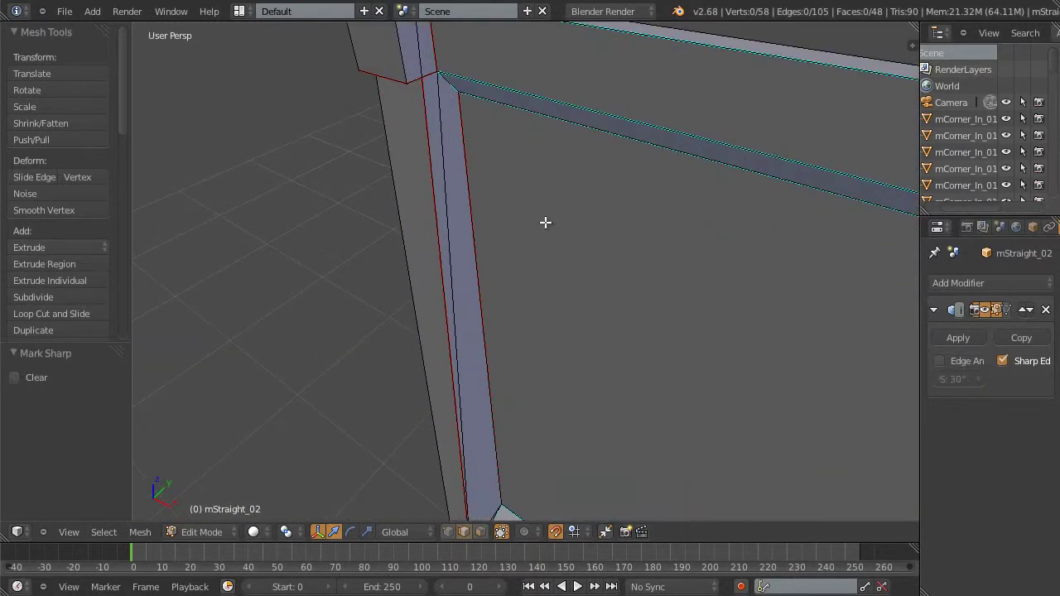
{"action": "middle_click_drag", "start_coordinate": [545, 222], "coordinate": [535, 265]}
{"action": "right_click", "coordinate": [458, 158]}
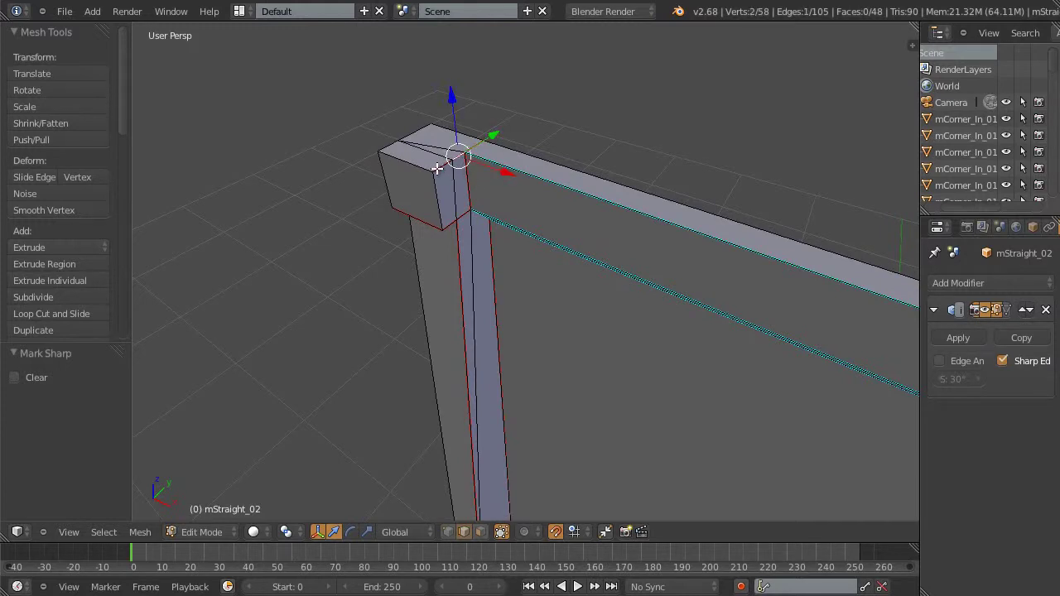
{"action": "right_click", "coordinate": [438, 168], "text": "shift"}
{"action": "right_click", "coordinate": [442, 205], "text": "shift"}
{"action": "mouse_move", "coordinate": [442, 205]}
{"action": "middle_mouse_down"}
{"action": "mouse_move", "coordinate": [454, 226]}
{"action": "mouse_move", "coordinate": [458, 198]}
{"action": "middle_mouse_up"}
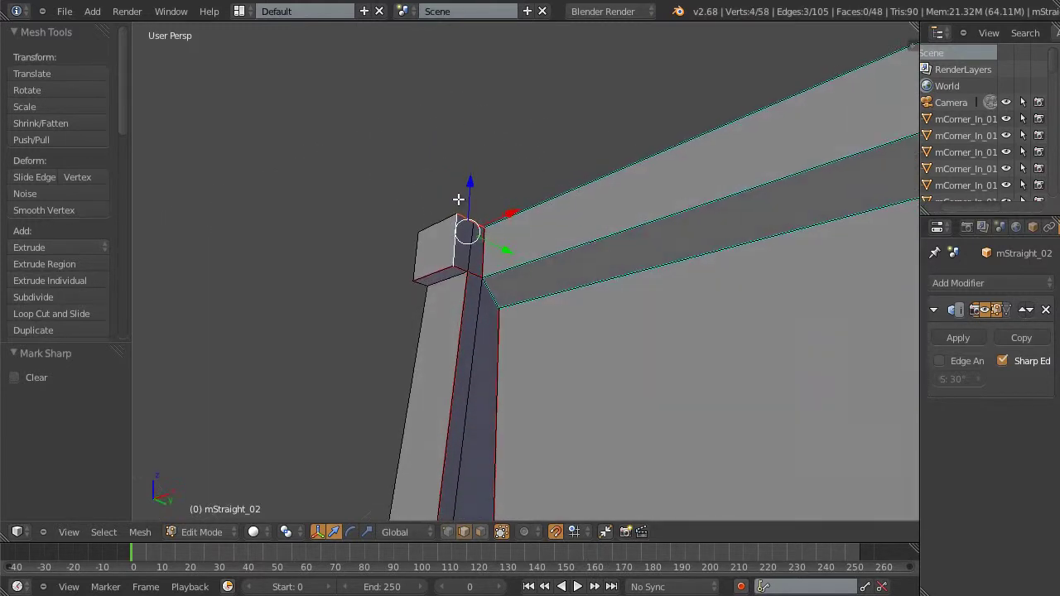
{"action": "right_click", "coordinate": [460, 268], "text": "shift"}
{"action": "right_click", "coordinate": [437, 273], "text": "shift"}
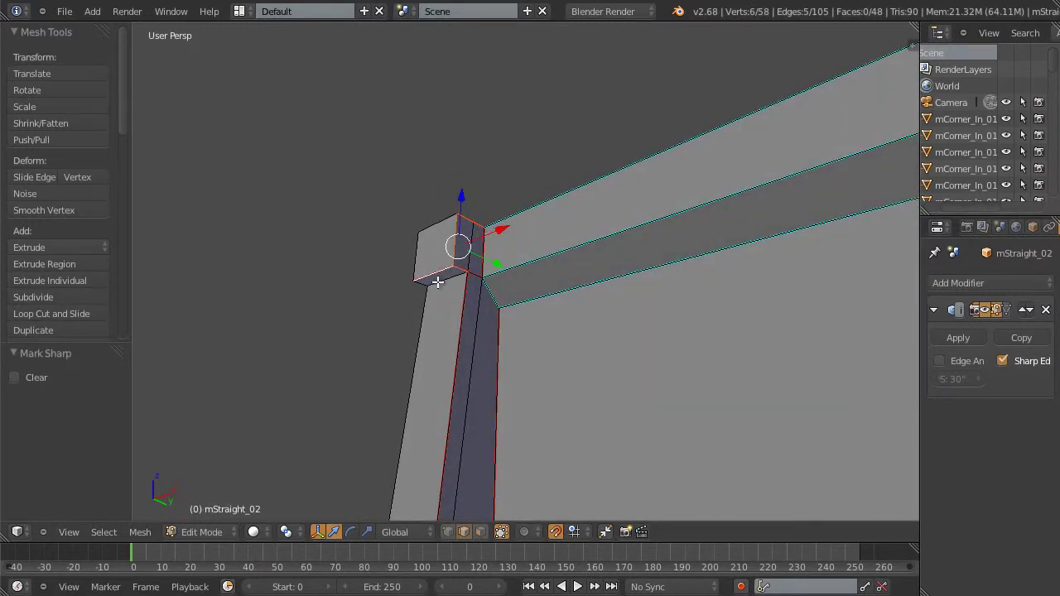
{"action": "right_click", "coordinate": [455, 282], "text": "shift"}
{"action": "right_click", "coordinate": [463, 299], "text": "shift"}
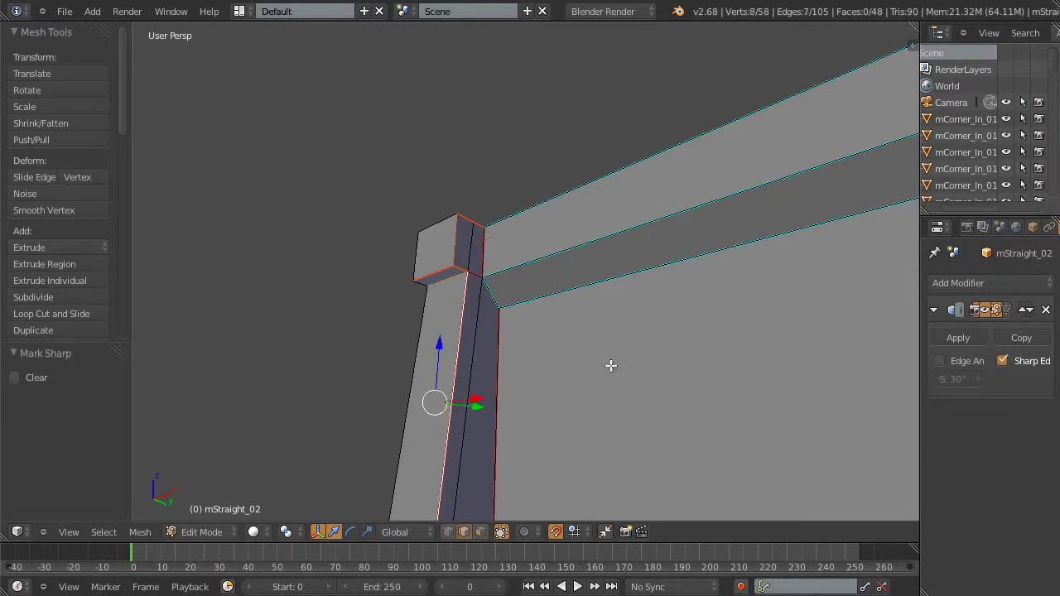
Add the cap's outer top edge and the left pillar's remaining vertical edges to the selection and mark them all as sharp.
{"action": "scroll", "coordinate": [597, 365], "scroll_direction": "down", "scroll_amount": 2}
{"action": "middle_click_drag", "start_coordinate": [580, 343], "coordinate": [431, 182]}
{"action": "right_click", "coordinate": [420, 188], "text": "shift"}
{"action": "scroll", "coordinate": [598, 308], "scroll_direction": "down", "scroll_amount": 4}
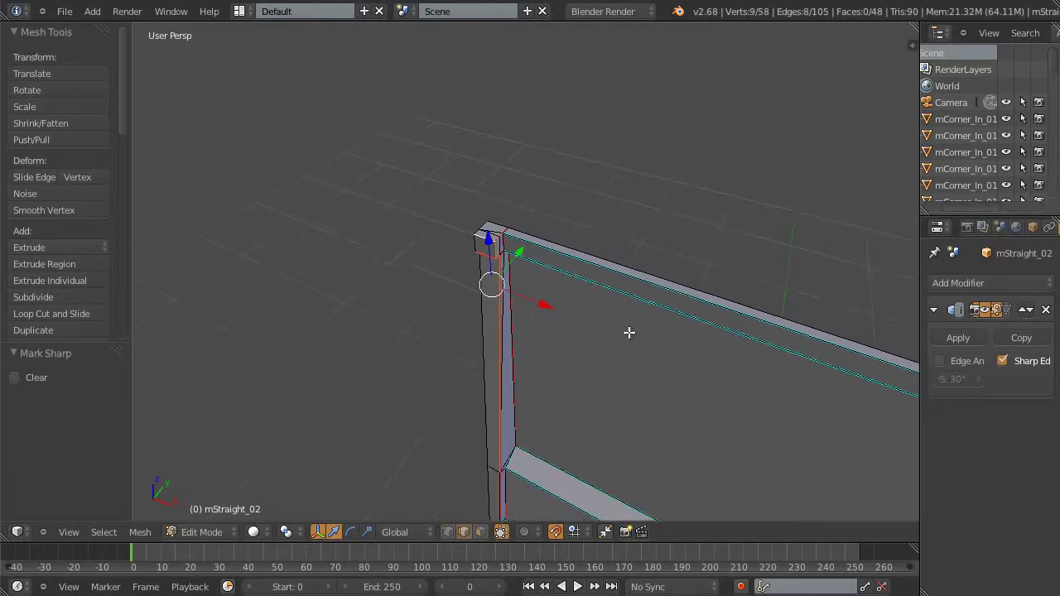
{"action": "middle_click_drag", "start_coordinate": [627, 332], "coordinate": [139, 147], "text": "shift"}
{"action": "scroll", "coordinate": [615, 305], "scroll_direction": "down", "scroll_amount": 4}
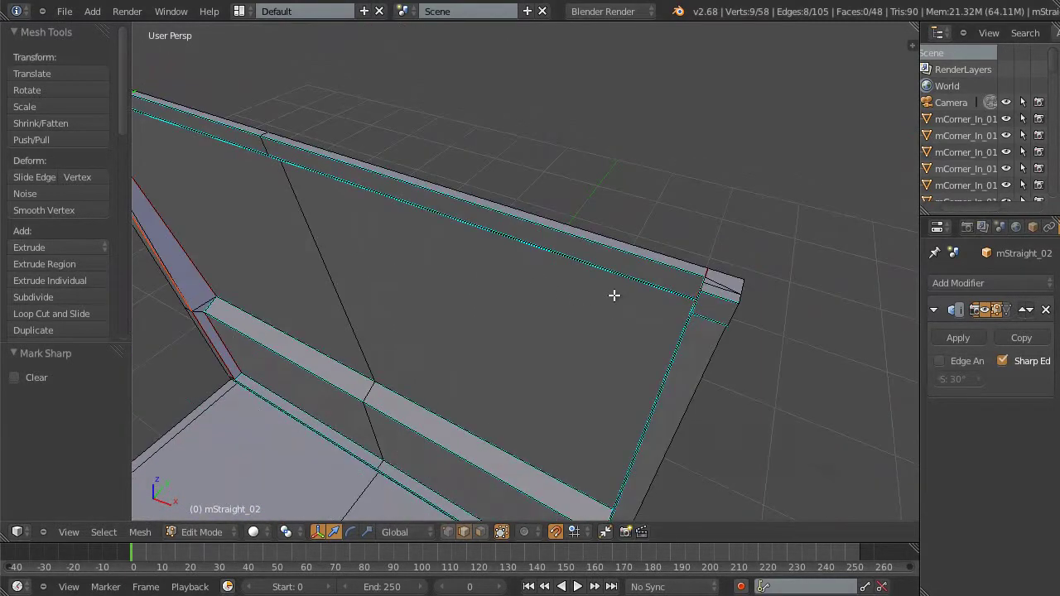
{"action": "middle_click_drag", "start_coordinate": [584, 293], "coordinate": [439, 289]}
{"action": "scroll", "coordinate": [568, 301], "scroll_direction": "up", "scroll_amount": 3}
{"action": "right_click", "coordinate": [450, 288], "text": "shift"}
{"action": "middle_click_drag", "start_coordinate": [571, 351], "coordinate": [530, 242]}
{"action": "right_click", "coordinate": [479, 238], "text": "shift"}
{"action": "right_click", "coordinate": [501, 154], "text": "shift"}
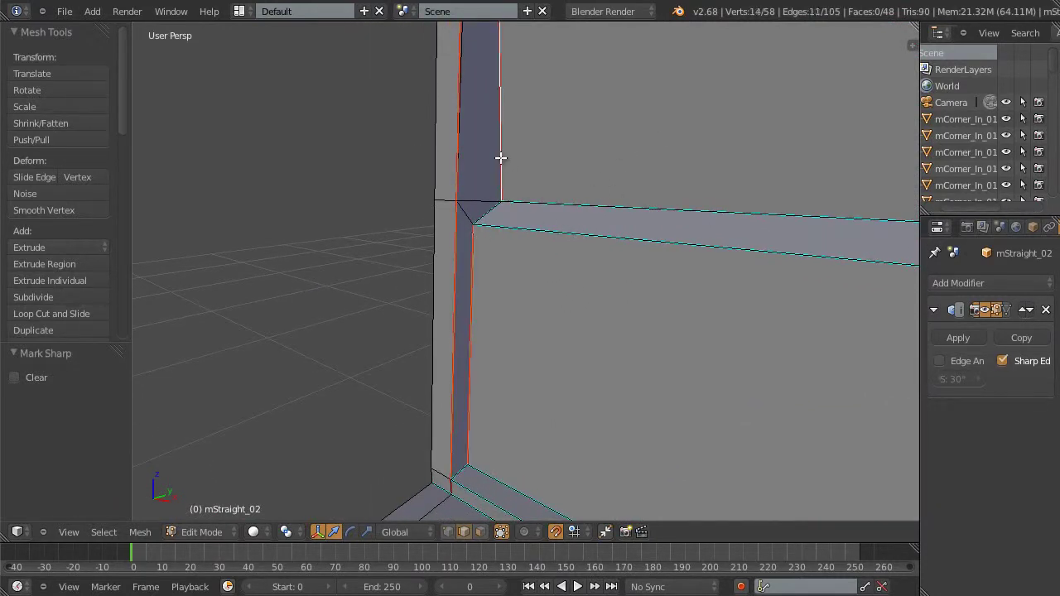
{"action": "right_click", "coordinate": [460, 470], "text": "shift"}
{"action": "middle_click_drag", "start_coordinate": [532, 288], "coordinate": [681, 283]}
{"action": "middle_click_drag", "start_coordinate": [776, 242], "coordinate": [564, 299]}
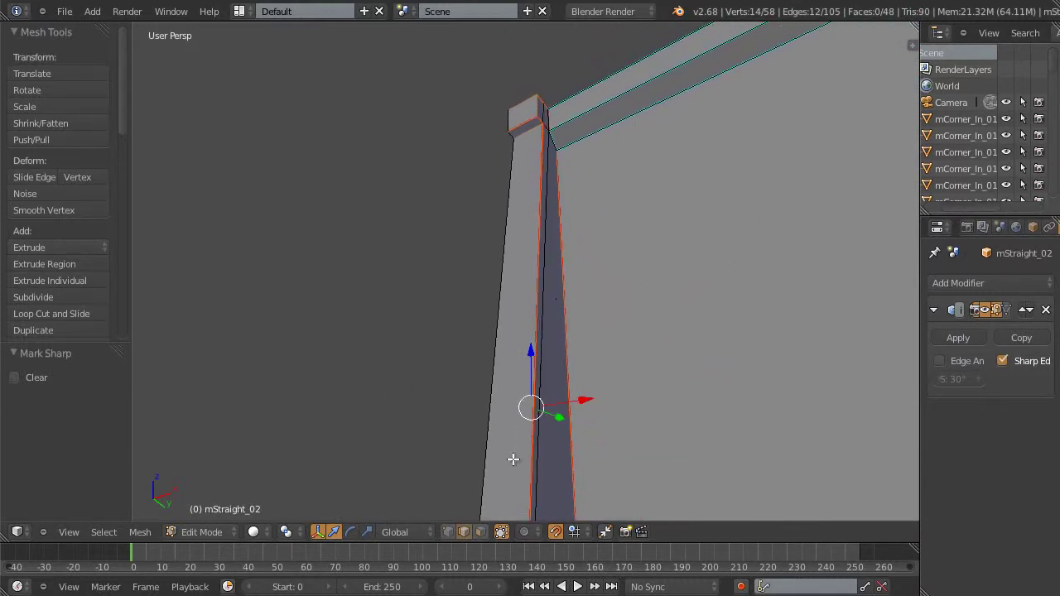
{"action": "left_click", "coordinate": [139, 532]}
{"action": "middle_click_drag", "start_coordinate": [646, 267], "coordinate": [643, 376]}
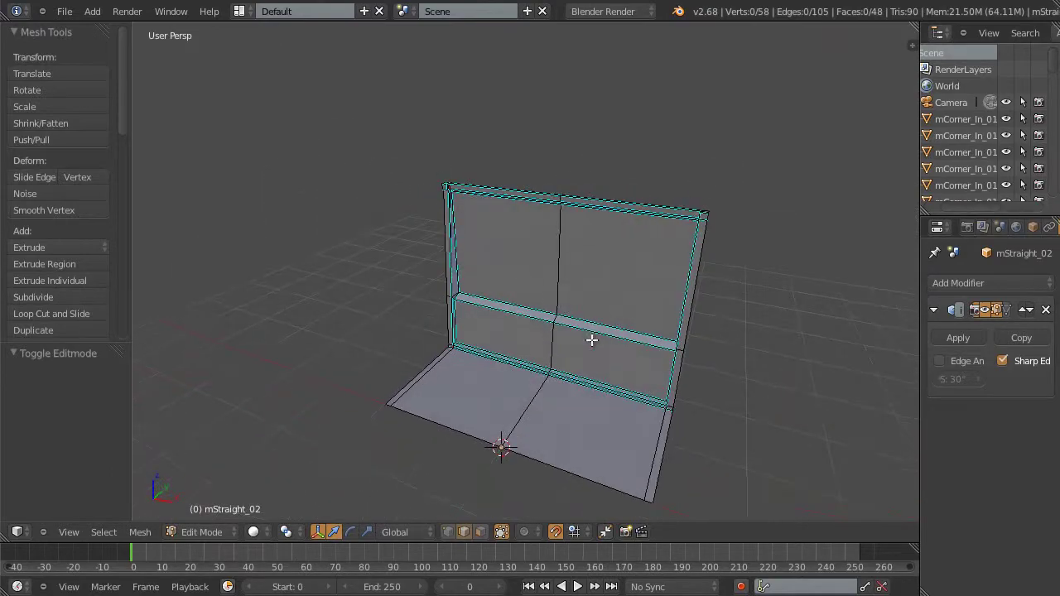
Examine the vertical edge where the top trim meets the pillar cap at both ends of the wall.
{"action": "scroll", "coordinate": [583, 321], "scroll_direction": "up", "scroll_amount": 6}
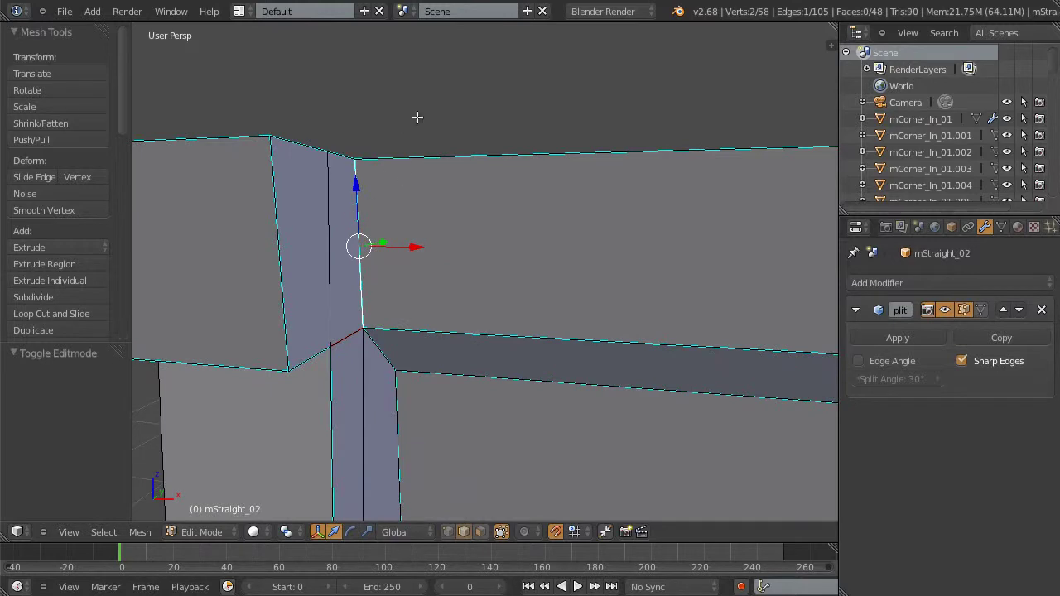
{"action": "right_click", "coordinate": [363, 246], "text": "shift"}
{"action": "middle_click_drag", "start_coordinate": [471, 260], "coordinate": [497, 343]}
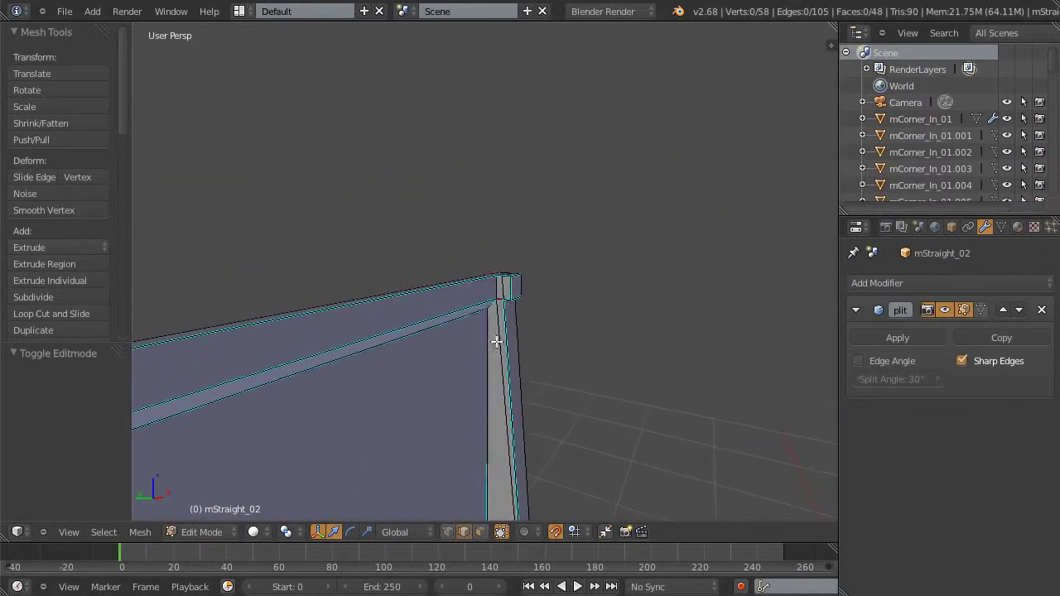
{"action": "right_click", "coordinate": [497, 287]}
{"action": "key", "text": "KP_Decimal"}
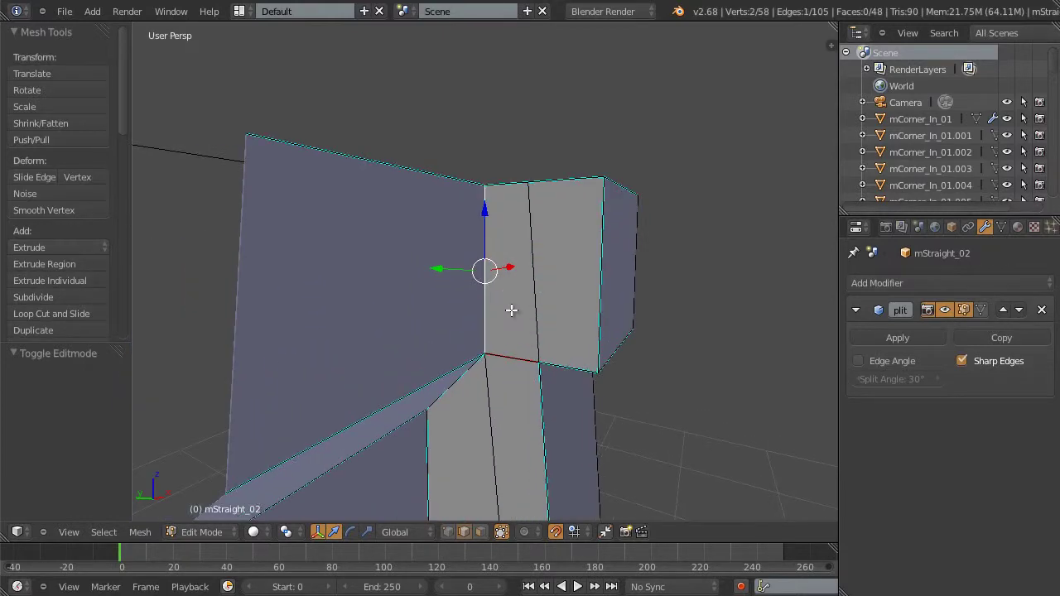
{"action": "scroll", "coordinate": [511, 309], "scroll_direction": "down", "scroll_amount": 6}
{"action": "middle_click_drag", "start_coordinate": [583, 363], "coordinate": [631, 330]}
Return the module to Object Mode, look up Edge Split among the available modifiers, and deselect the module.
{"action": "key", "text": "Tab"}
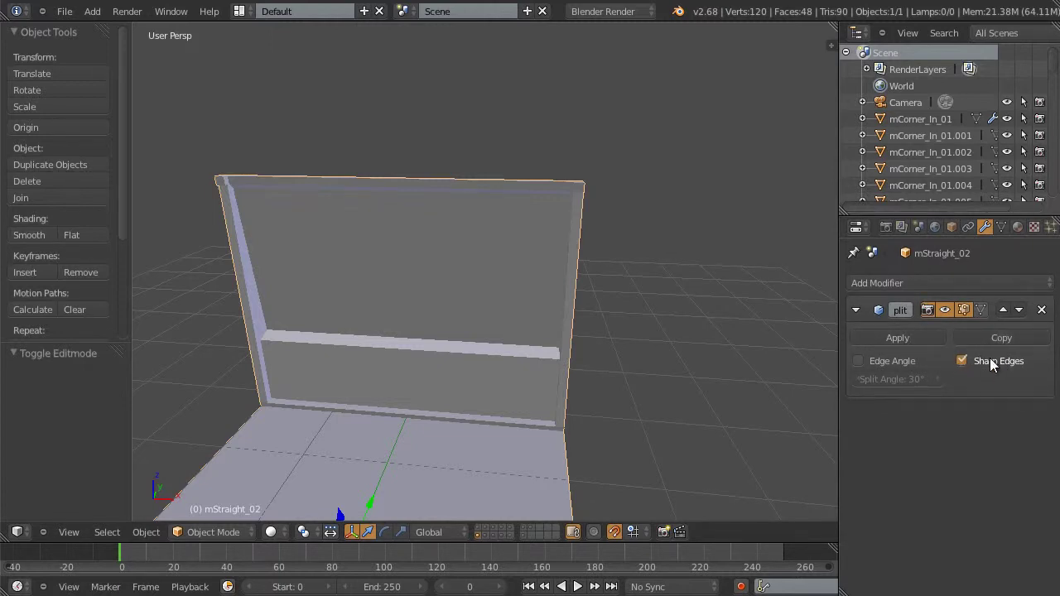
{"action": "left_click", "coordinate": [885, 284]}
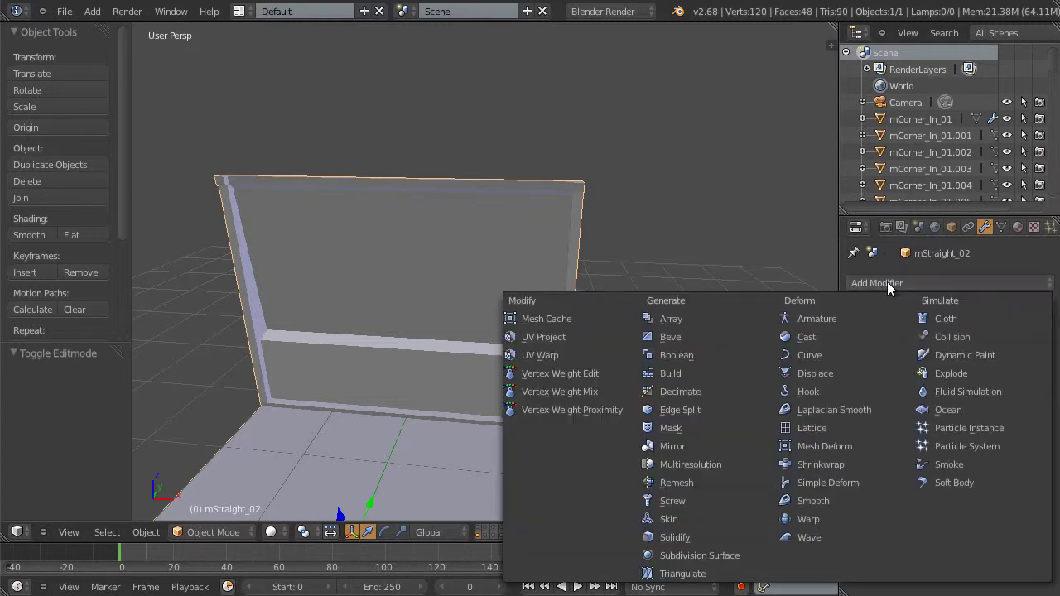
{"action": "left_click", "coordinate": [681, 409]}
{"action": "scroll", "coordinate": [594, 307], "scroll_direction": "down", "scroll_amount": 2}
{"action": "key", "text": "a"}
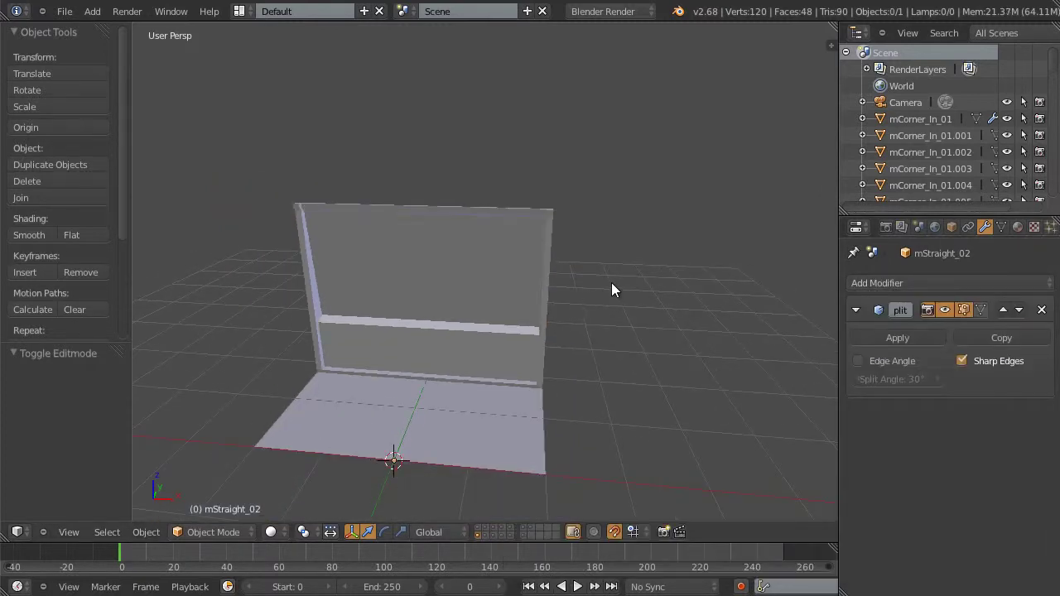
Select the mStraight_02 module and show the 3D view's properties with its display settings.
{"action": "middle_click_drag", "start_coordinate": [611, 290], "coordinate": [563, 277]}
{"action": "right_click", "coordinate": [491, 321]}
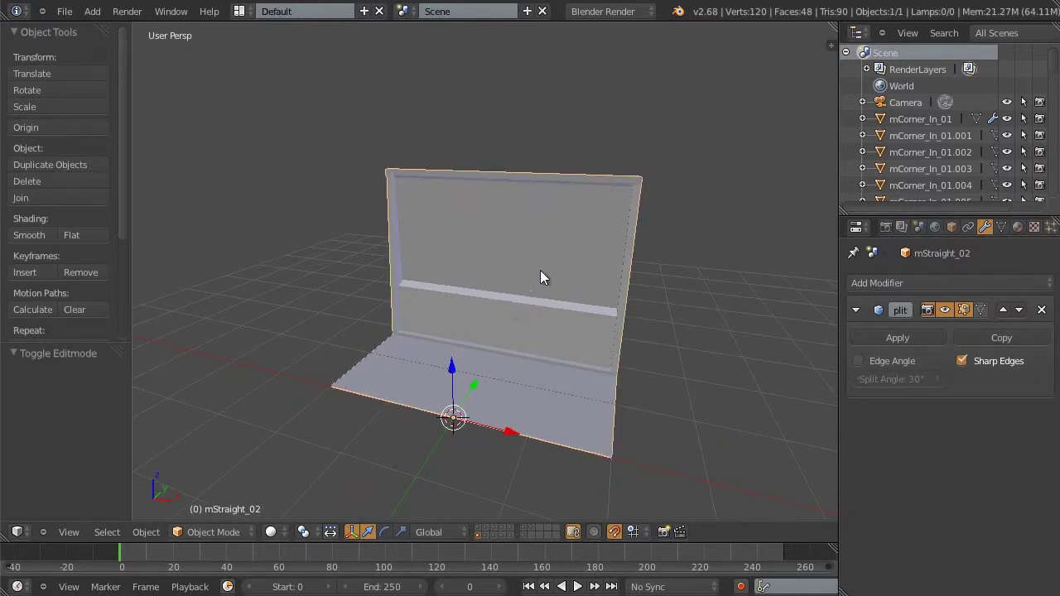
{"action": "left_click", "coordinate": [830, 45]}
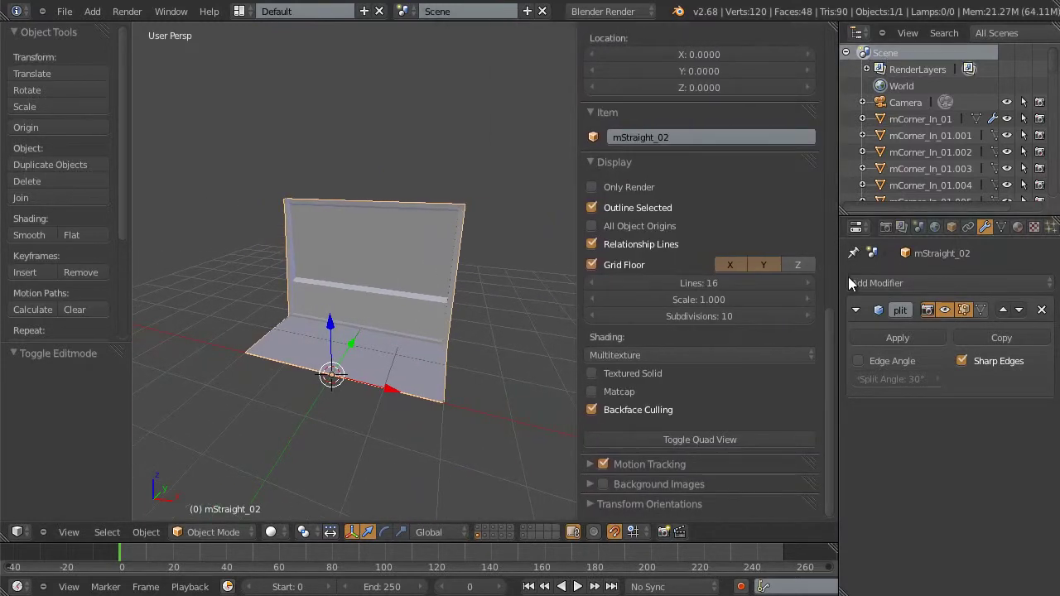
Set the mStraight_02 module's rotation to -90° on both X and Y.
{"action": "left_click_drag", "start_coordinate": [829, 336], "coordinate": [832, 38]}
{"action": "left_click", "coordinate": [704, 141]}
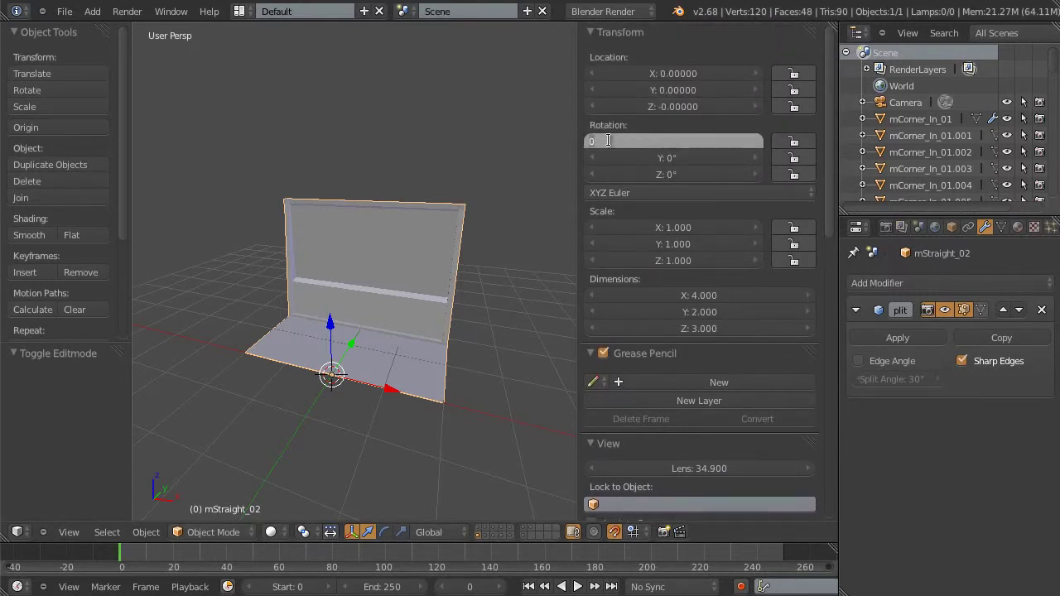
{"action": "type", "text": "-90"}
{"action": "key", "text": "Return"}
{"action": "left_click", "coordinate": [679, 157]}
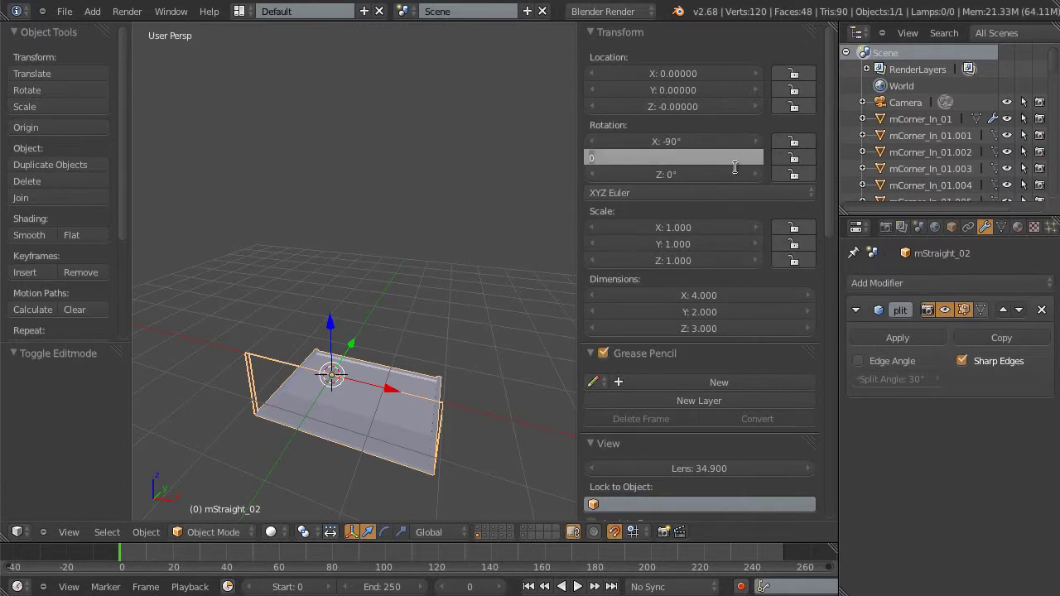
{"action": "type", "text": "-90"}
{"action": "key", "text": "Return"}
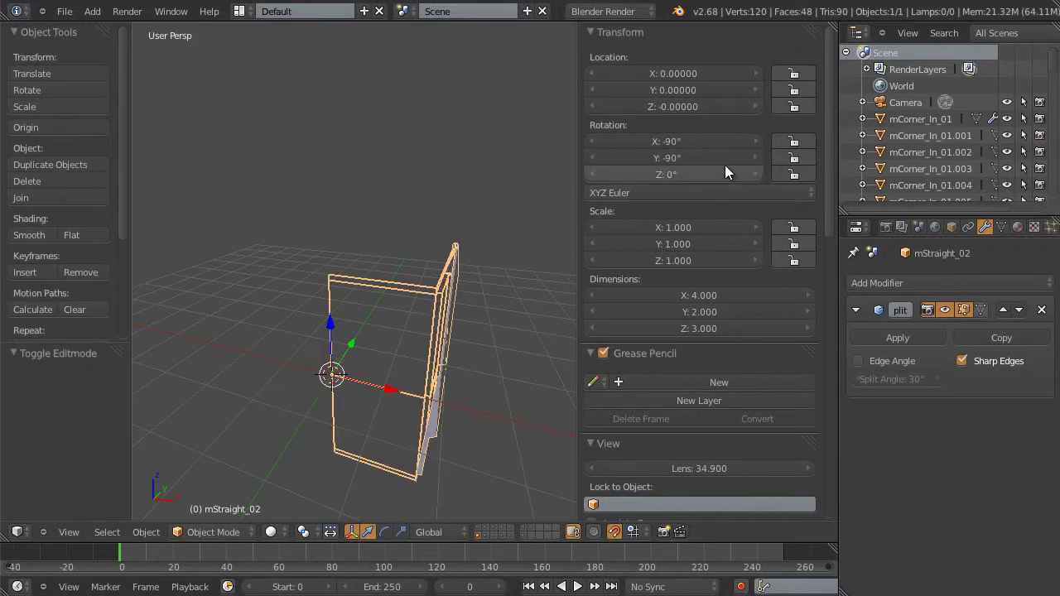
Apply the module's rotation to its mesh and hide the 3D view's properties.
{"action": "left_click", "coordinate": [142, 533]}
{"action": "mouse_move", "coordinate": [190, 415]}
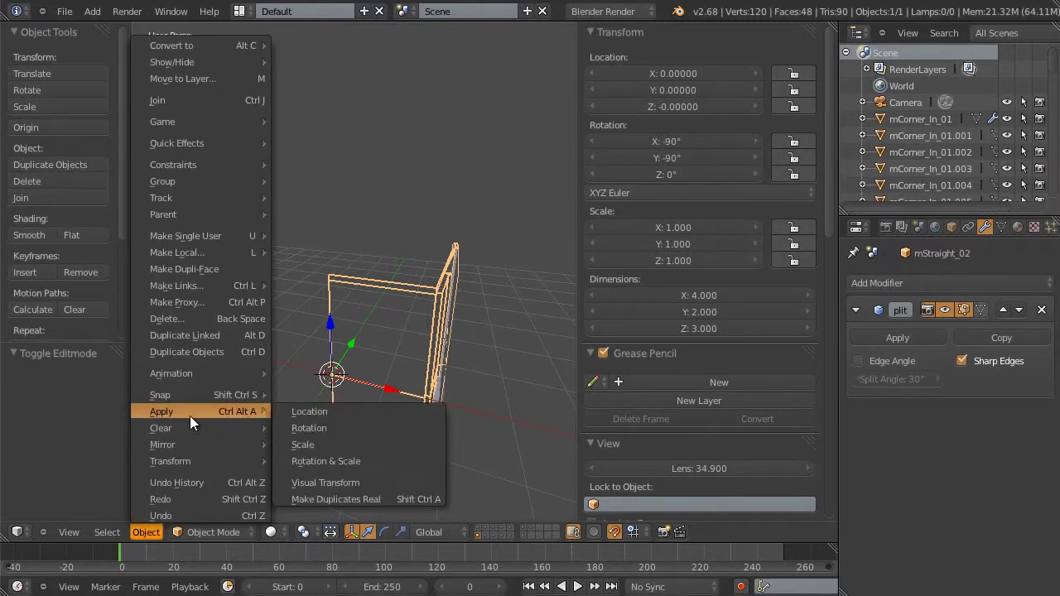
{"action": "left_click", "coordinate": [367, 427]}
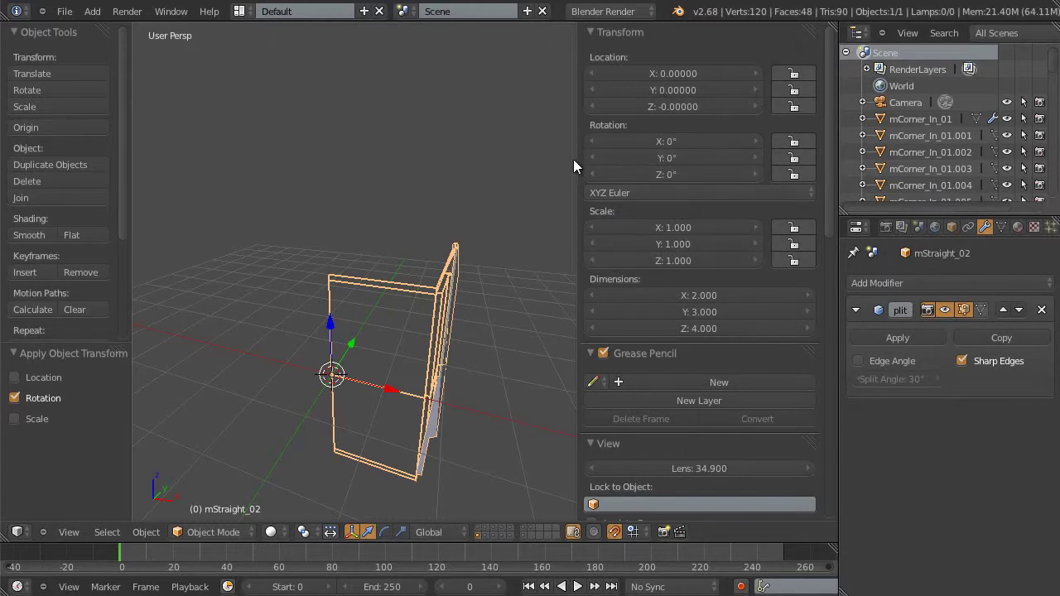
{"action": "key", "text": "n"}
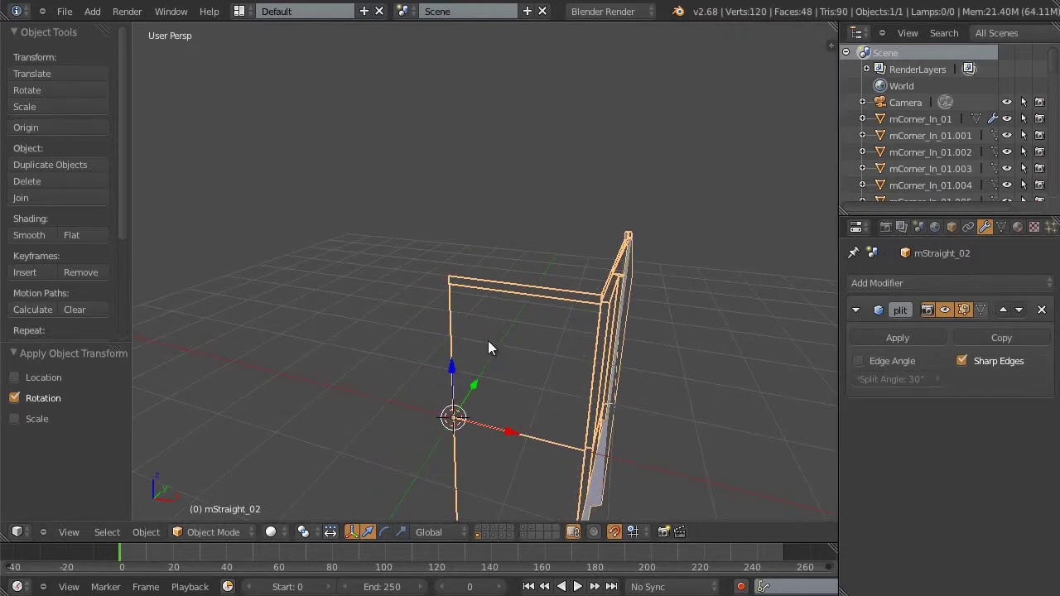
{"action": "scroll", "coordinate": [484, 342], "scroll_direction": "down", "scroll_amount": 2}
{"action": "scroll", "coordinate": [484, 343], "scroll_direction": "up", "scroll_amount": 3}
{"action": "mouse_move", "coordinate": [478, 385]}
{"action": "middle_mouse_down"}
{"action": "mouse_move", "coordinate": [574, 355]}
{"action": "mouse_move", "coordinate": [577, 366]}
{"action": "mouse_move", "coordinate": [509, 397]}
{"action": "mouse_move", "coordinate": [463, 390]}
{"action": "middle_mouse_up"}
{"action": "scroll", "coordinate": [583, 373], "scroll_direction": "down", "scroll_amount": 2}
Export the selected module in Autodesk FBX format to the module_03 folder as straight_section_01.fbx.
{"action": "left_click", "coordinate": [67, 13]}
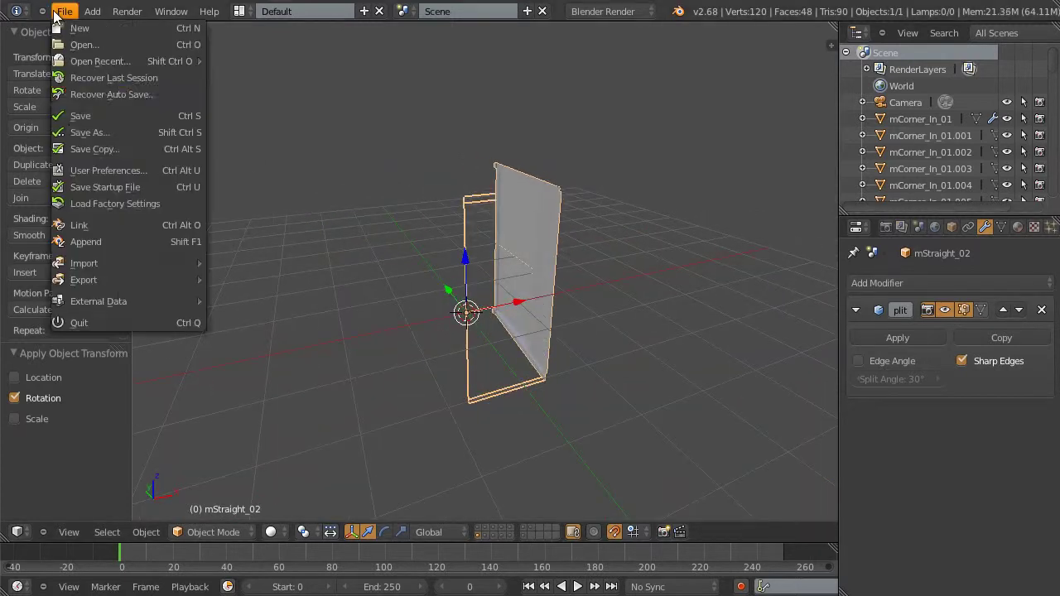
{"action": "mouse_move", "coordinate": [77, 286]}
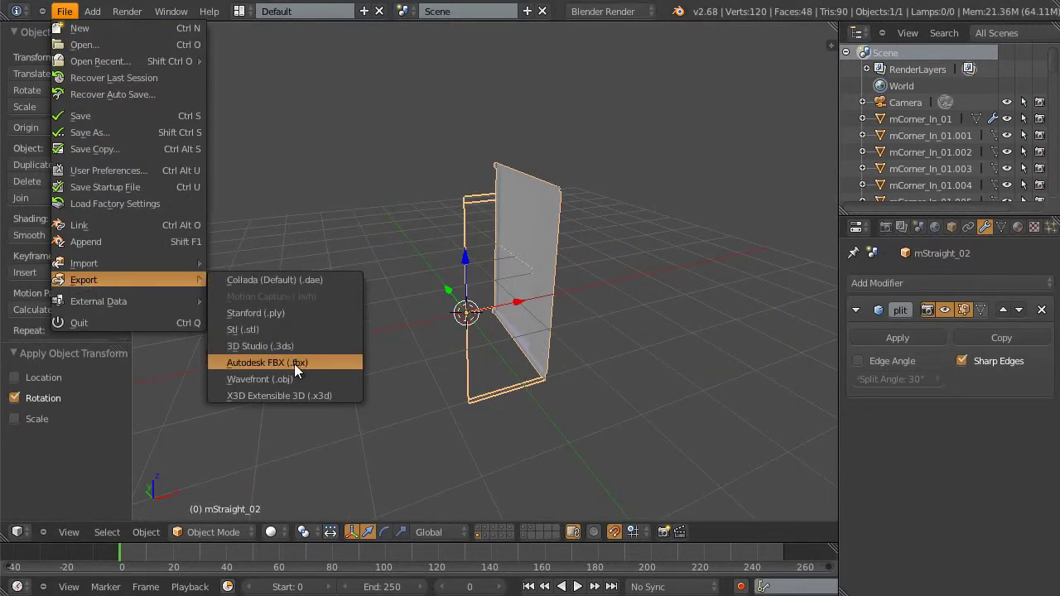
{"action": "left_click", "coordinate": [318, 364]}
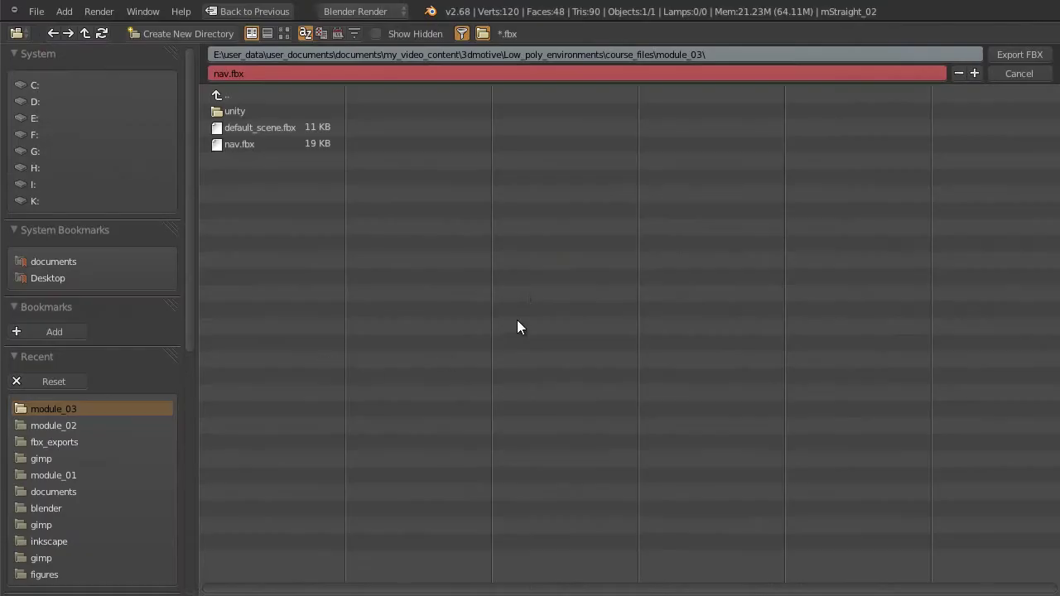
{"action": "left_click", "coordinate": [227, 73]}
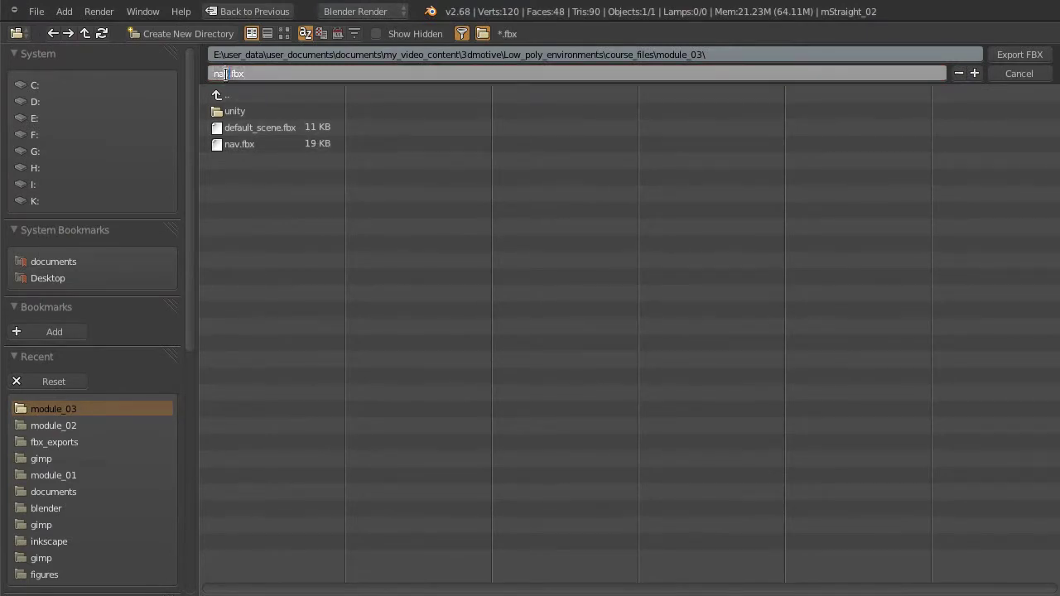
{"action": "key", "text": "BackSpace"}
{"action": "key", "text": "BackSpace"}
{"action": "key", "text": "BackSpace"}
{"action": "type", "text": "straight_section_091"}
{"action": "key", "text": "BackSpace"}
{"action": "key", "text": "Return"}
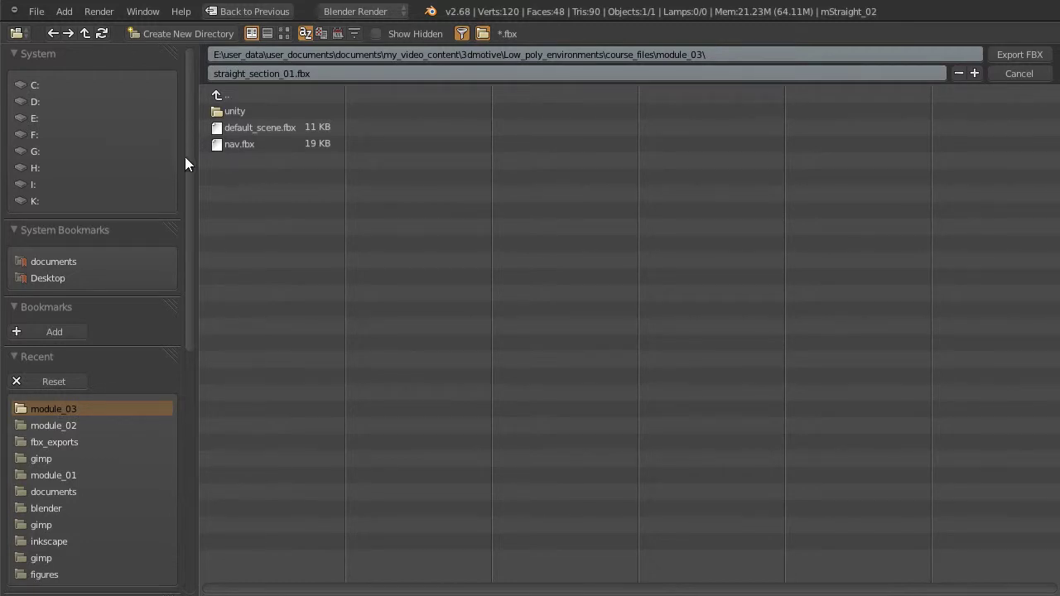
{"action": "left_click_drag", "start_coordinate": [188, 158], "coordinate": [191, 399]}
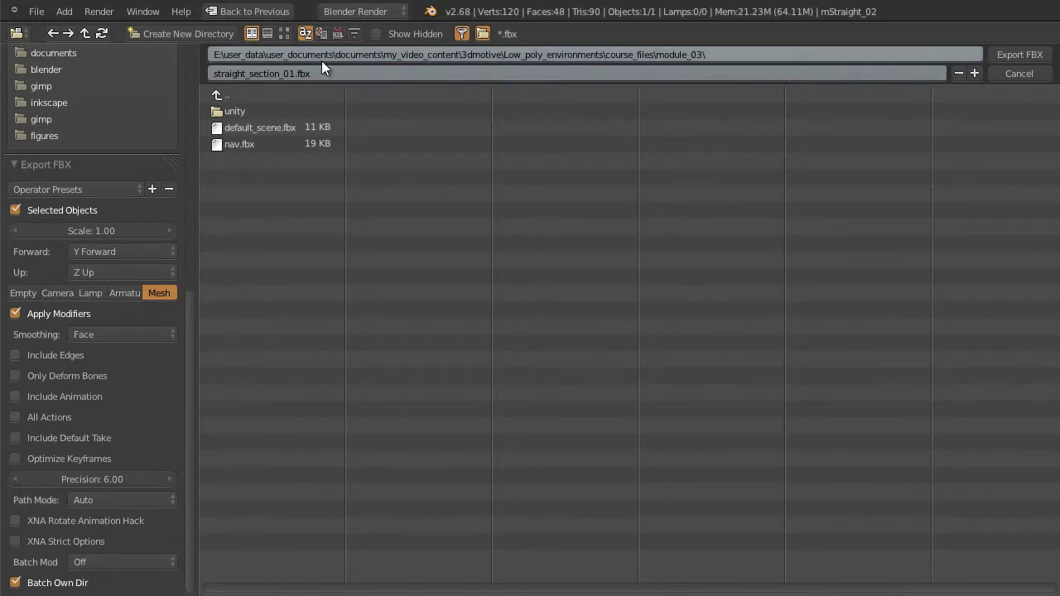
{"action": "left_click", "coordinate": [1010, 57]}
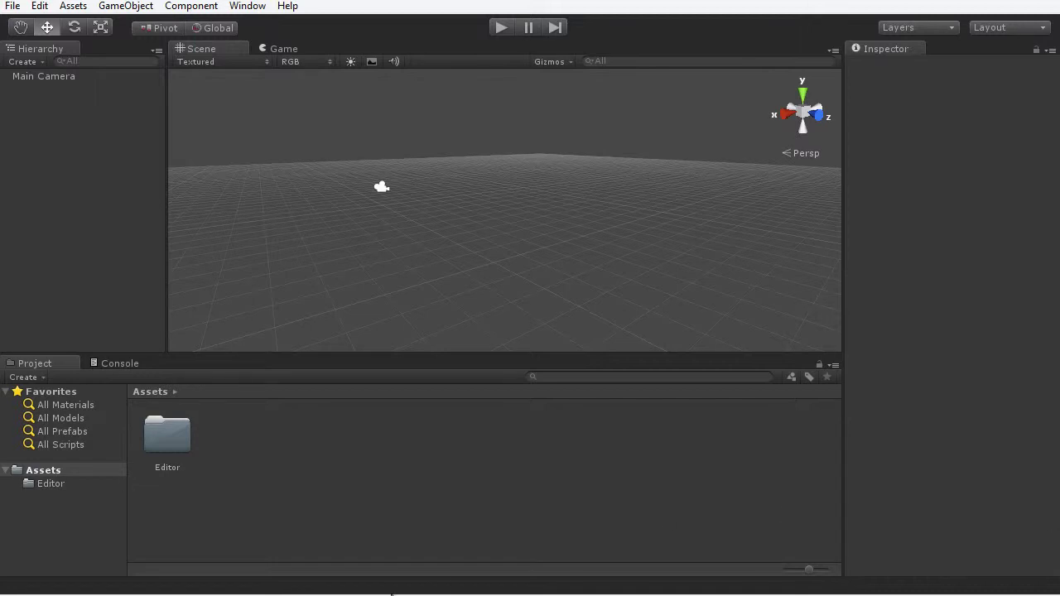
In Unity, import straight_edge_02.fbx from the module_03 folder into the project's Assets, and minimize the file browser.
{"action": "left_click_drag", "start_coordinate": [249, 589], "coordinate": [507, 255]}
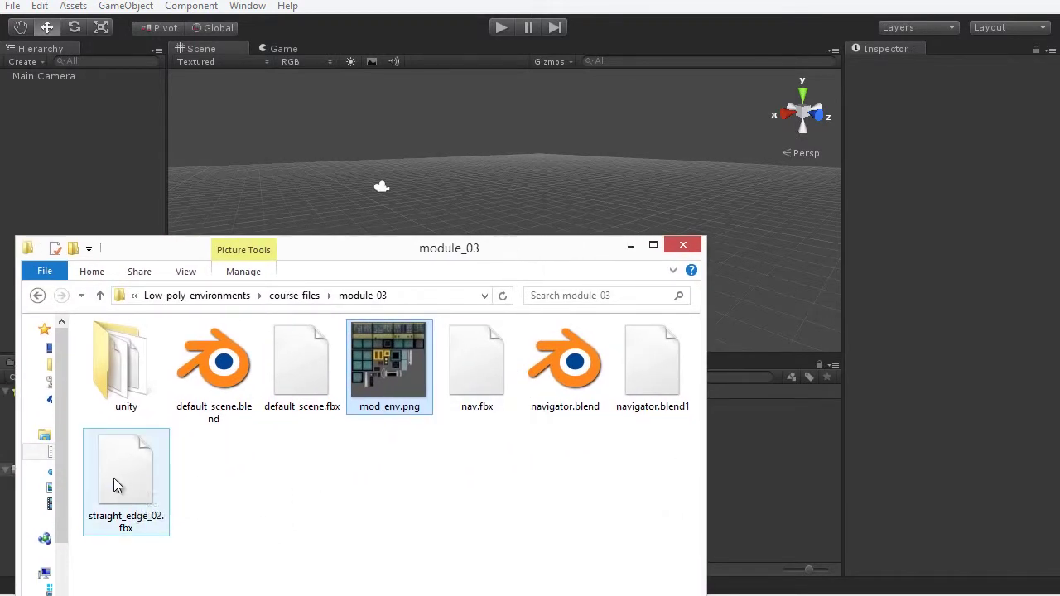
{"action": "left_click_drag", "start_coordinate": [116, 486], "coordinate": [755, 486]}
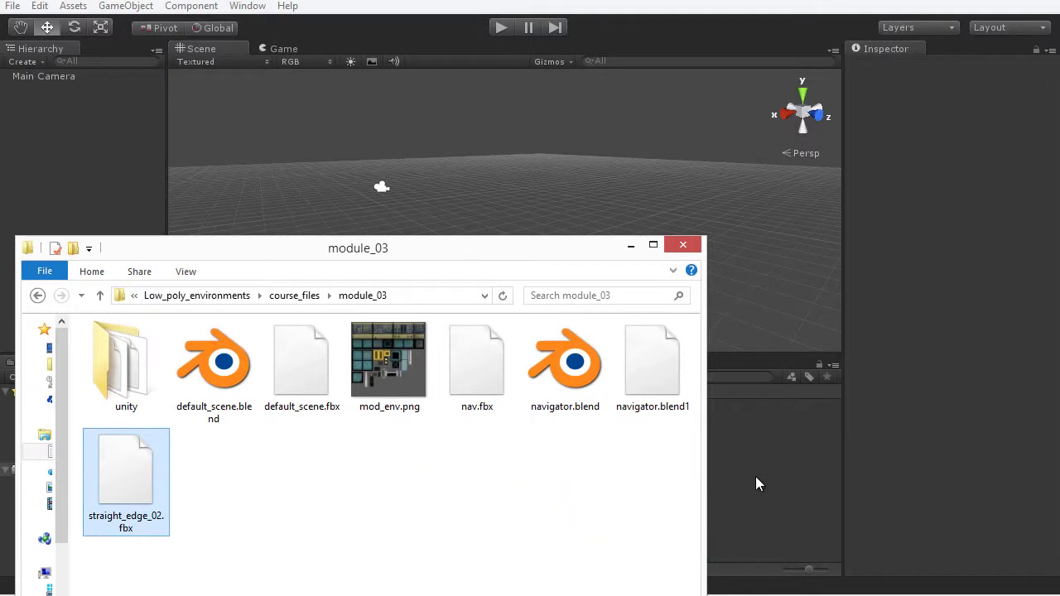
{"action": "left_click", "coordinate": [630, 245]}
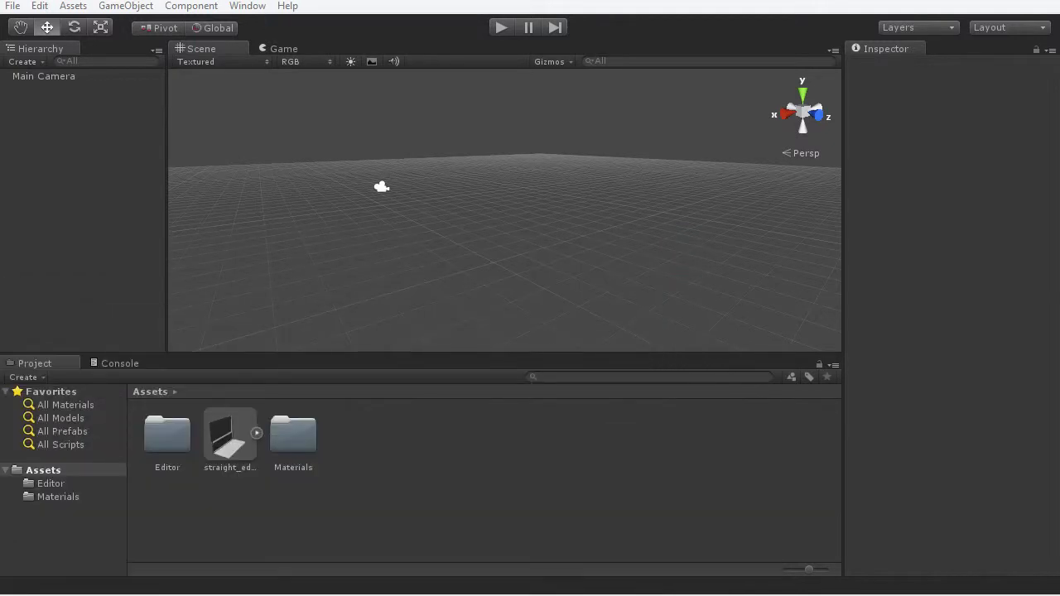
Inspect the imported straight_edge_02 model in the preview, along with its mod_env material.
{"action": "left_click", "coordinate": [232, 448]}
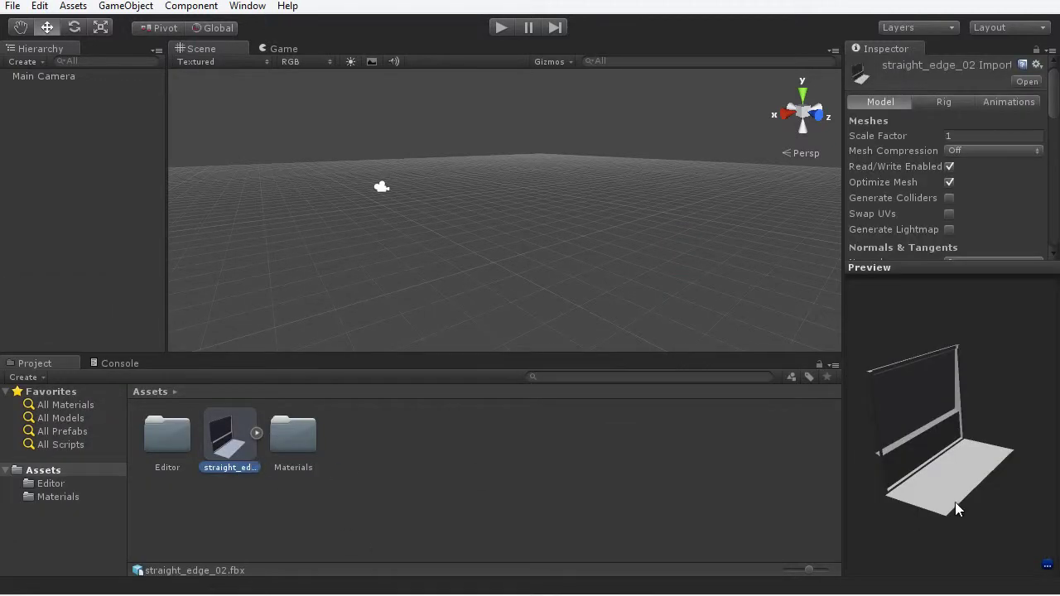
{"action": "mouse_move", "coordinate": [974, 499]}
{"action": "left_mouse_down"}
{"action": "mouse_move", "coordinate": [834, 486]}
{"action": "mouse_move", "coordinate": [930, 449]}
{"action": "mouse_move", "coordinate": [970, 501]}
{"action": "mouse_move", "coordinate": [919, 465]}
{"action": "mouse_move", "coordinate": [988, 492]}
{"action": "mouse_move", "coordinate": [1017, 474]}
{"action": "mouse_move", "coordinate": [978, 449]}
{"action": "mouse_move", "coordinate": [895, 479]}
{"action": "mouse_move", "coordinate": [831, 462]}
{"action": "mouse_move", "coordinate": [965, 472]}
{"action": "mouse_move", "coordinate": [927, 477]}
{"action": "mouse_move", "coordinate": [1017, 492]}
{"action": "mouse_move", "coordinate": [962, 504]}
{"action": "left_mouse_up"}
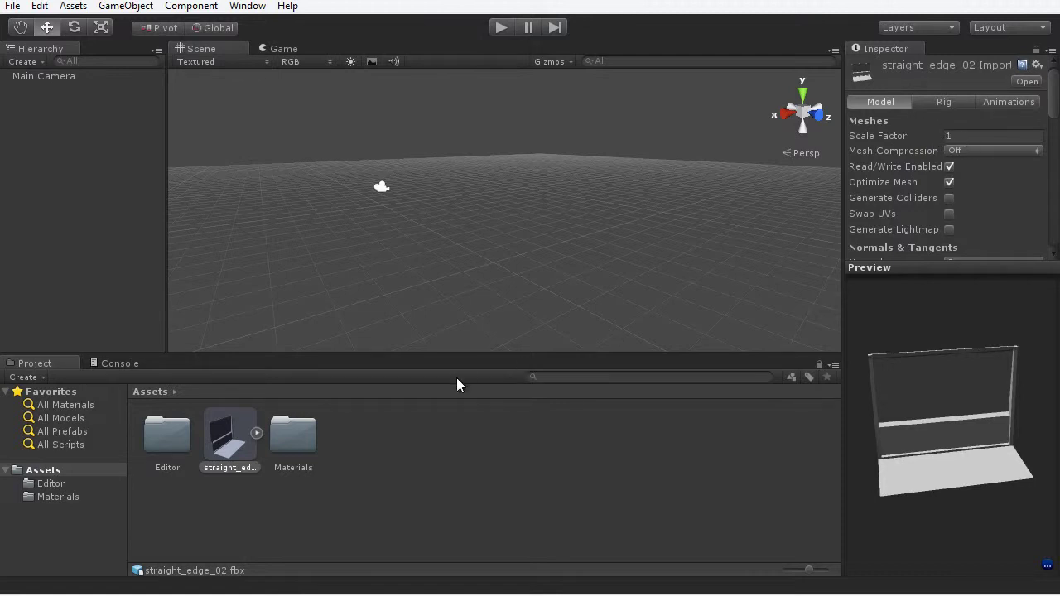
{"action": "double_click", "coordinate": [303, 436]}
{"action": "left_click", "coordinate": [160, 447]}
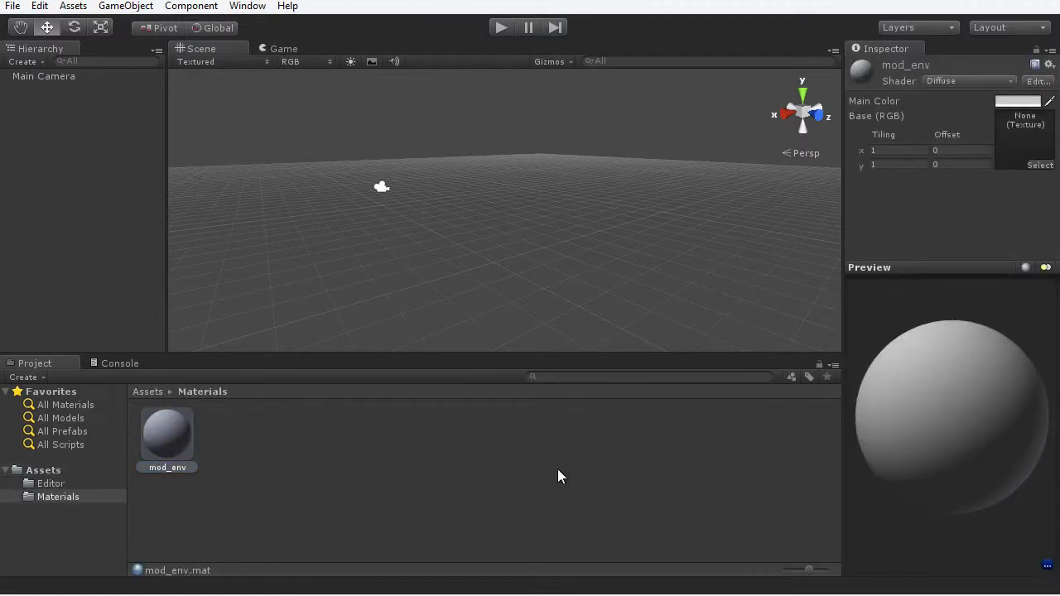
Create a folder named Texture in the project's Assets.
{"action": "left_click", "coordinate": [71, 471]}
{"action": "right_click", "coordinate": [465, 481]}
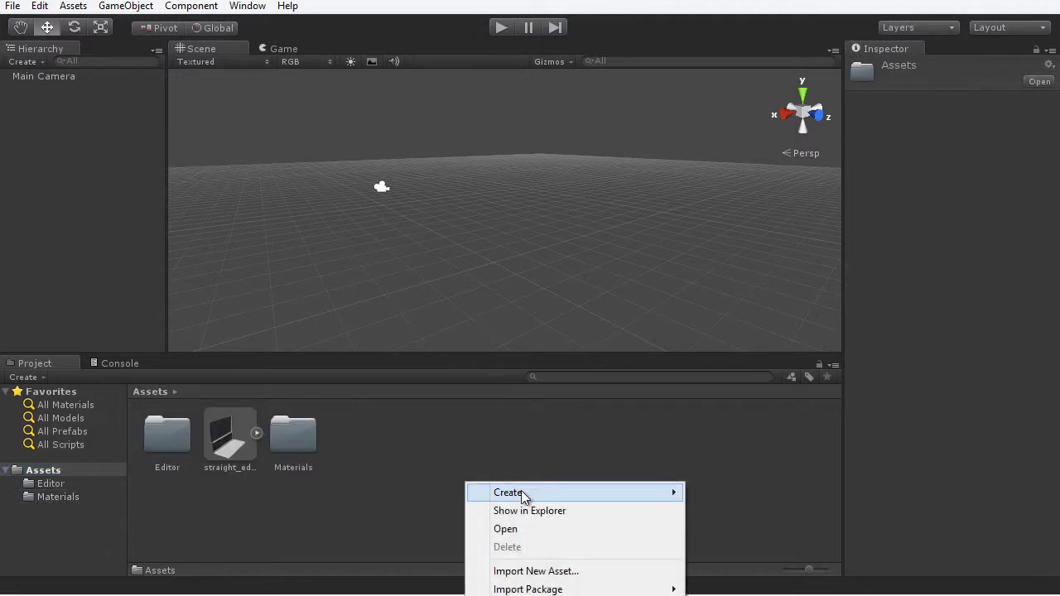
{"action": "mouse_move", "coordinate": [536, 492]}
{"action": "left_click", "coordinate": [721, 493]}
{"action": "type", "text": "Texture"}
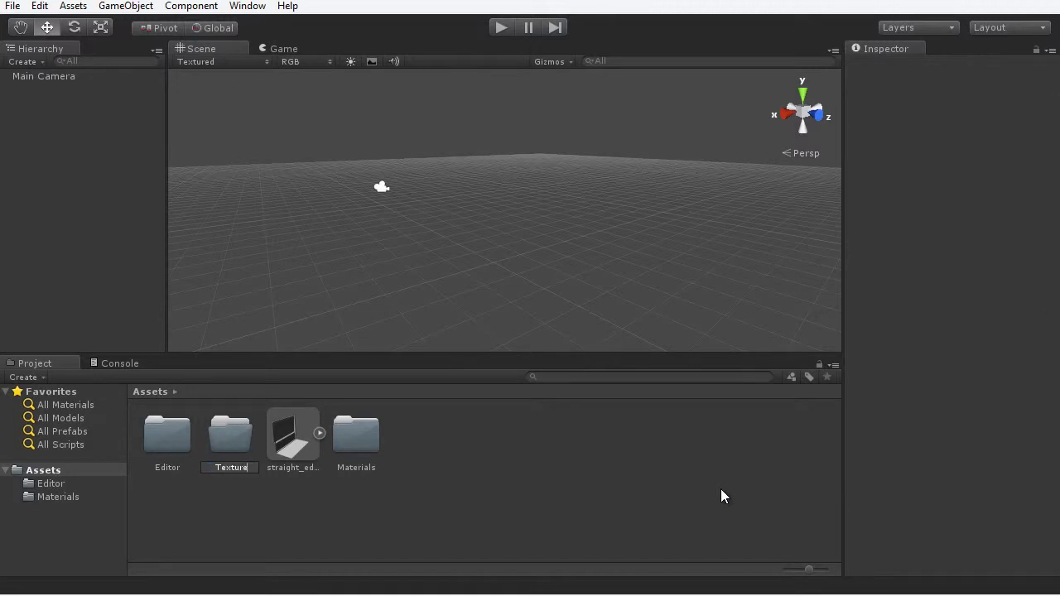
{"action": "key", "text": "Return"}
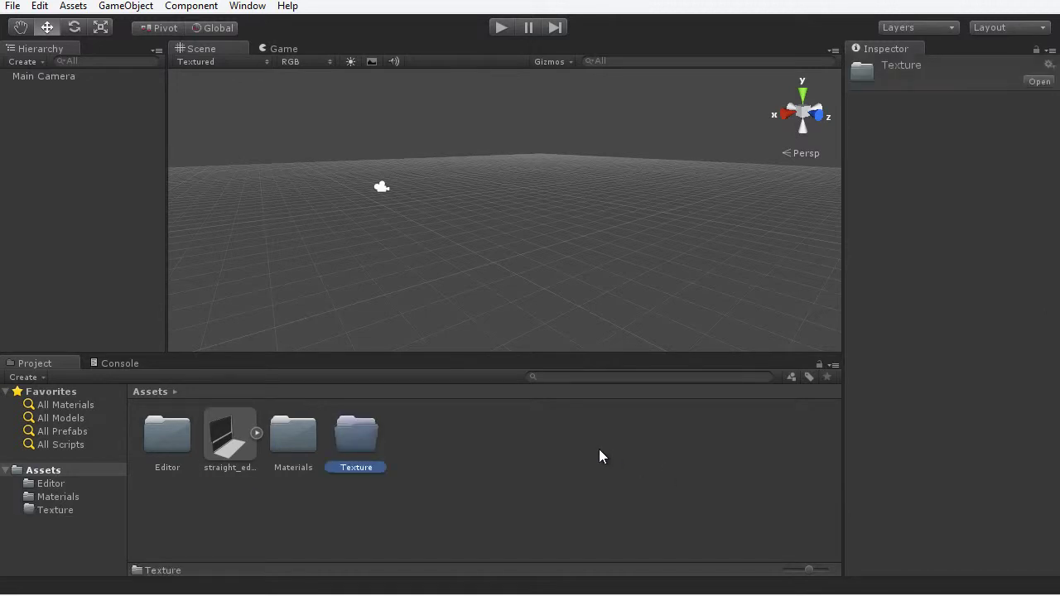
Import mod_env.png from the module_03 folder into the Texture folder.
{"action": "double_click", "coordinate": [371, 422]}
{"action": "left_click_drag", "start_coordinate": [304, 595], "coordinate": [327, 275]}
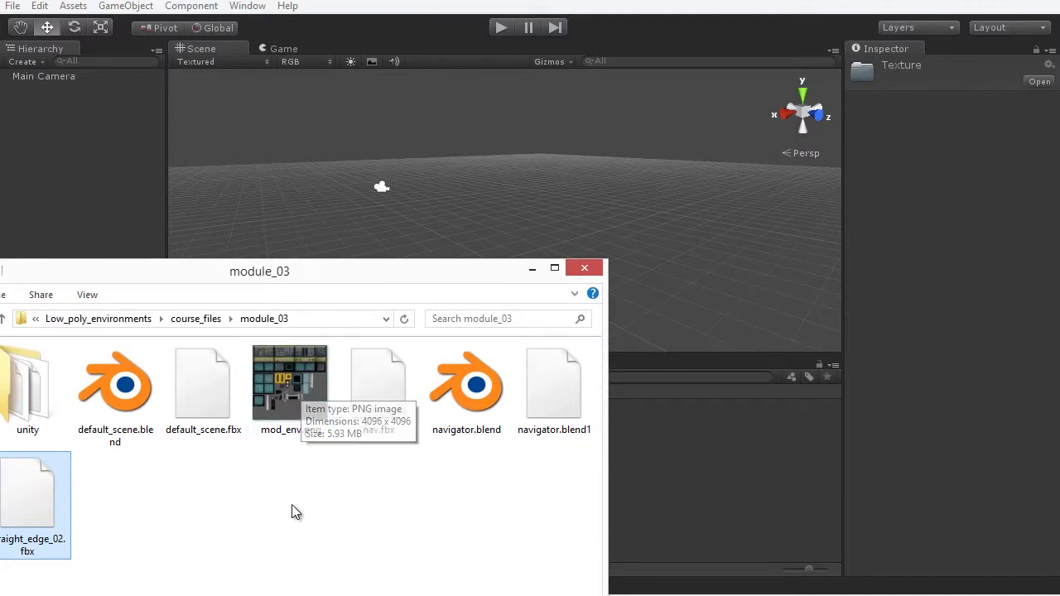
{"action": "left_click_drag", "start_coordinate": [309, 383], "coordinate": [721, 463]}
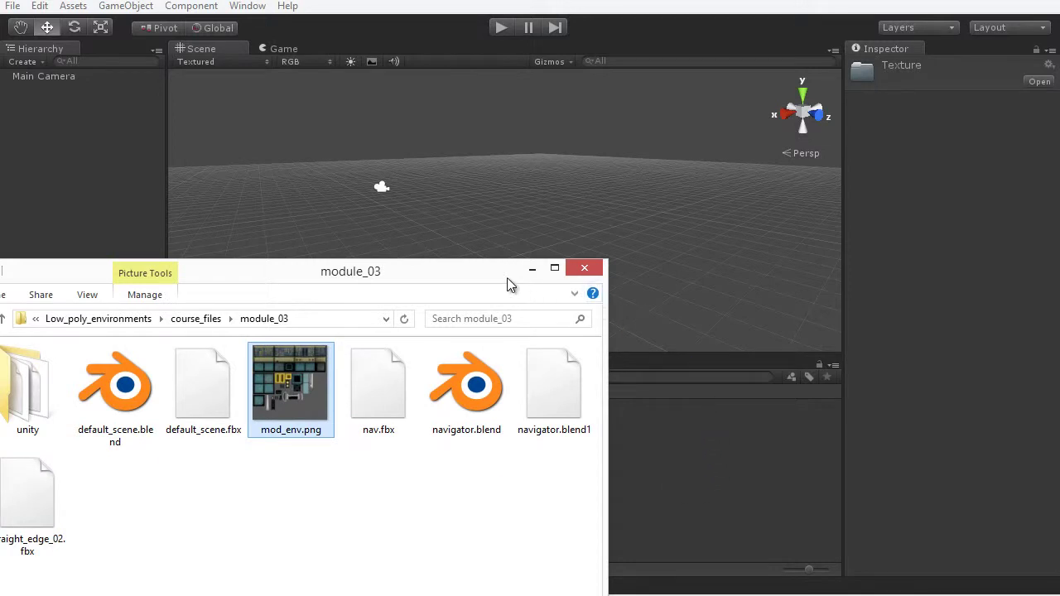
{"action": "left_click_drag", "start_coordinate": [503, 274], "coordinate": [475, 595]}
Set the mod_env texture's maximum size to 4096 and apply the import setting.
{"action": "left_click", "coordinate": [168, 446]}
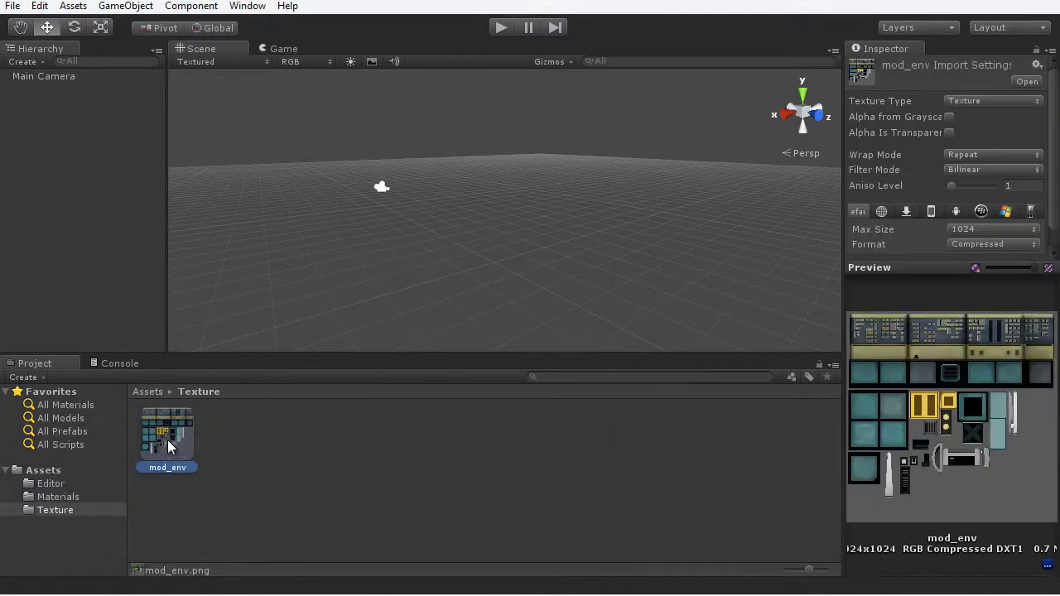
{"action": "left_click", "coordinate": [983, 232]}
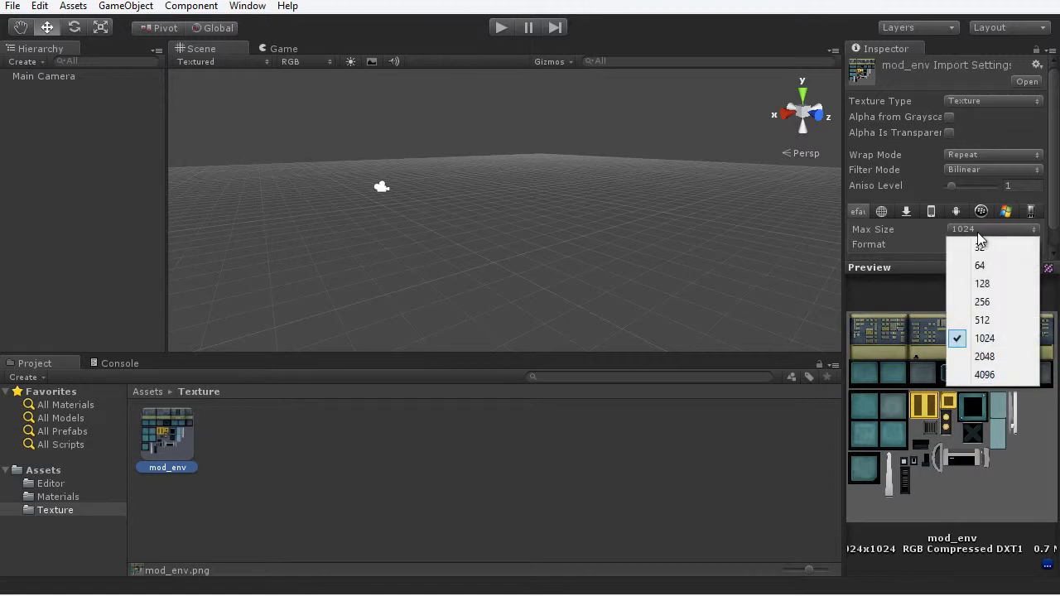
{"action": "left_click", "coordinate": [988, 373]}
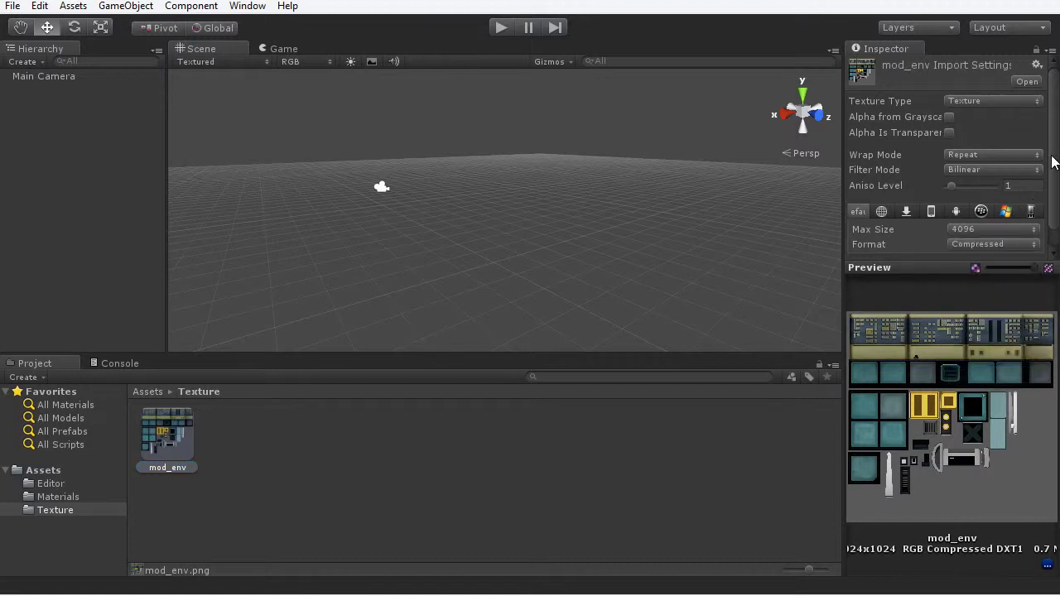
{"action": "scroll", "coordinate": [1053, 162], "scroll_direction": "down", "scroll_amount": 1}
{"action": "left_click", "coordinate": [1024, 244]}
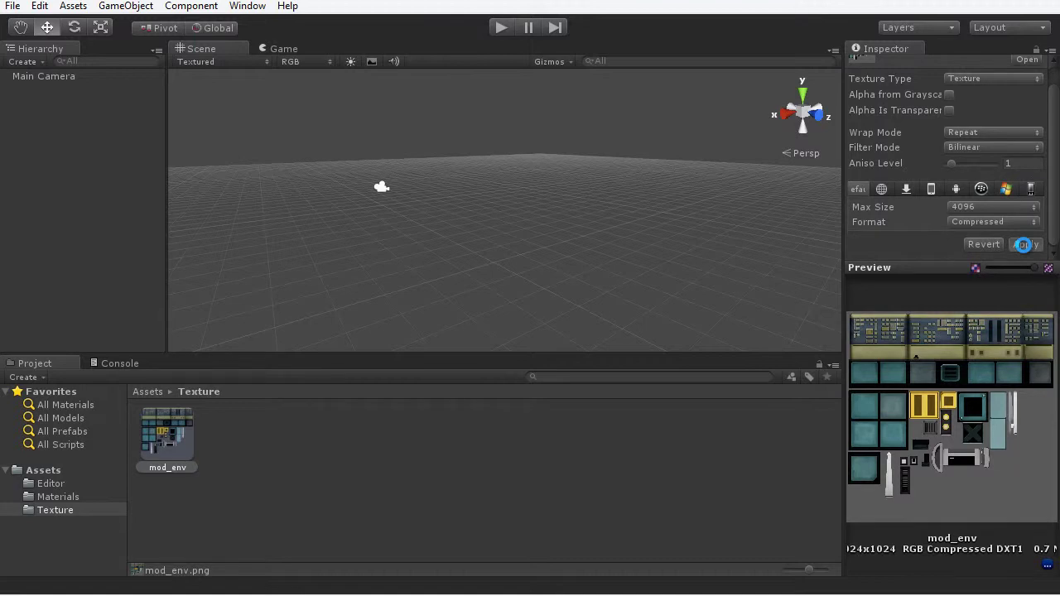
{"action": "left_click", "coordinate": [987, 208]}
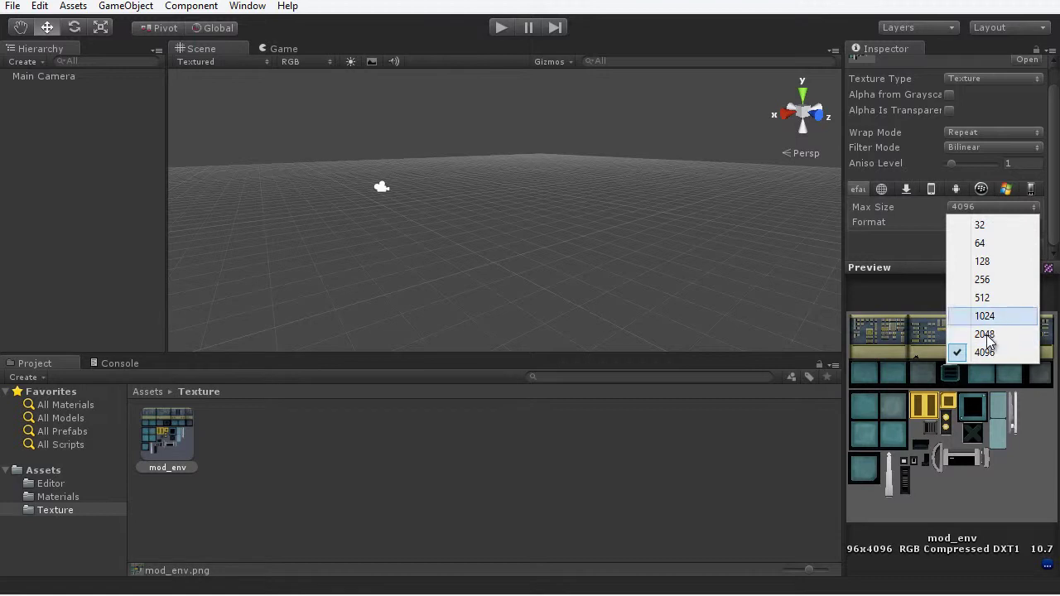
{"action": "left_click", "coordinate": [916, 430]}
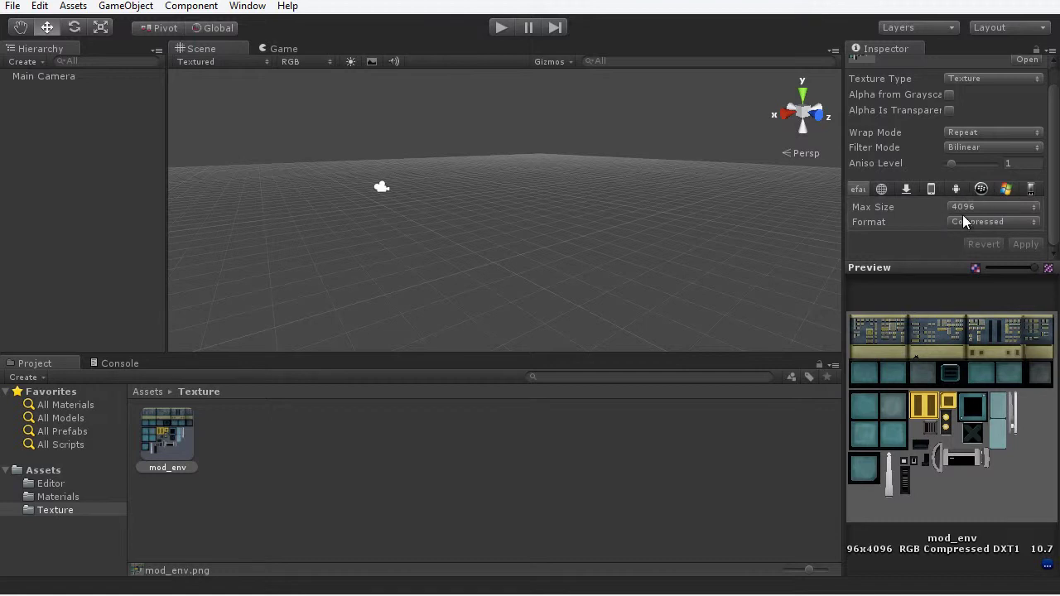
Assign the mod_env texture as the Base (RGB) map of the mod_env material.
{"action": "left_click", "coordinate": [48, 496]}
{"action": "left_click", "coordinate": [162, 443]}
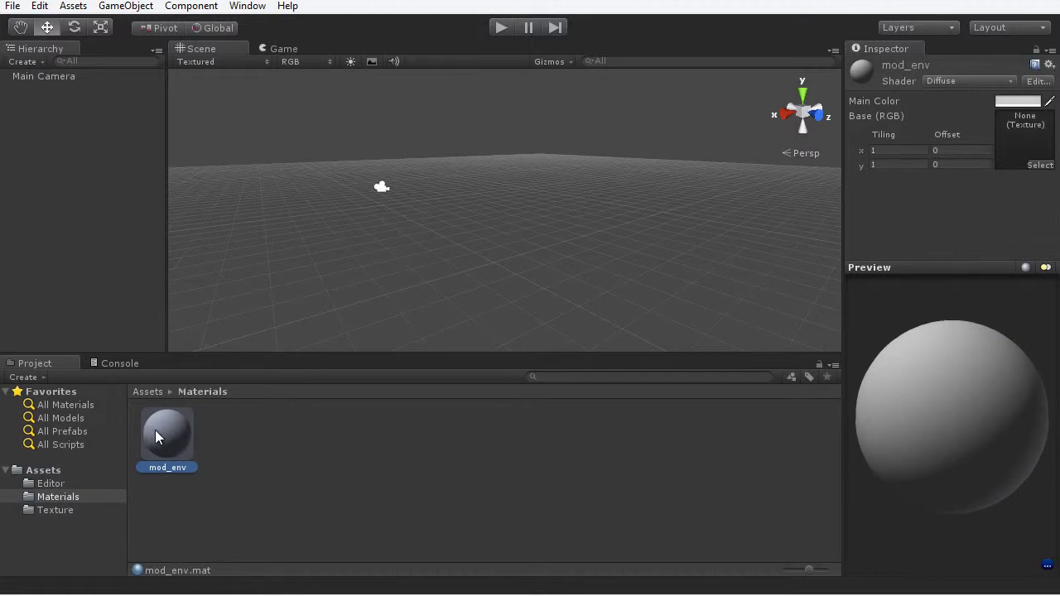
{"action": "left_click", "coordinate": [1030, 166]}
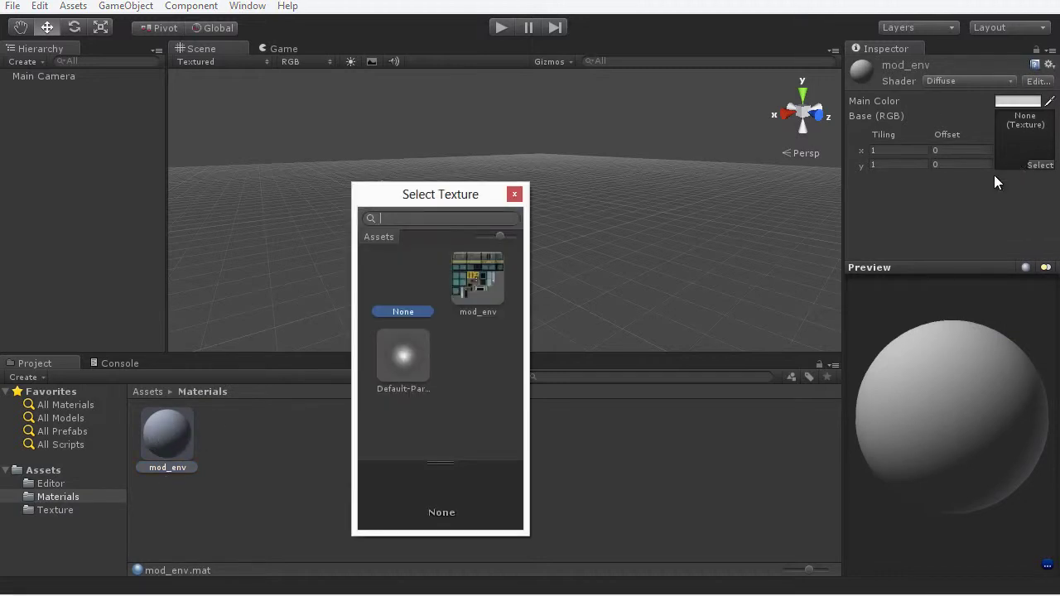
{"action": "left_click", "coordinate": [490, 299]}
{"action": "left_click", "coordinate": [513, 196]}
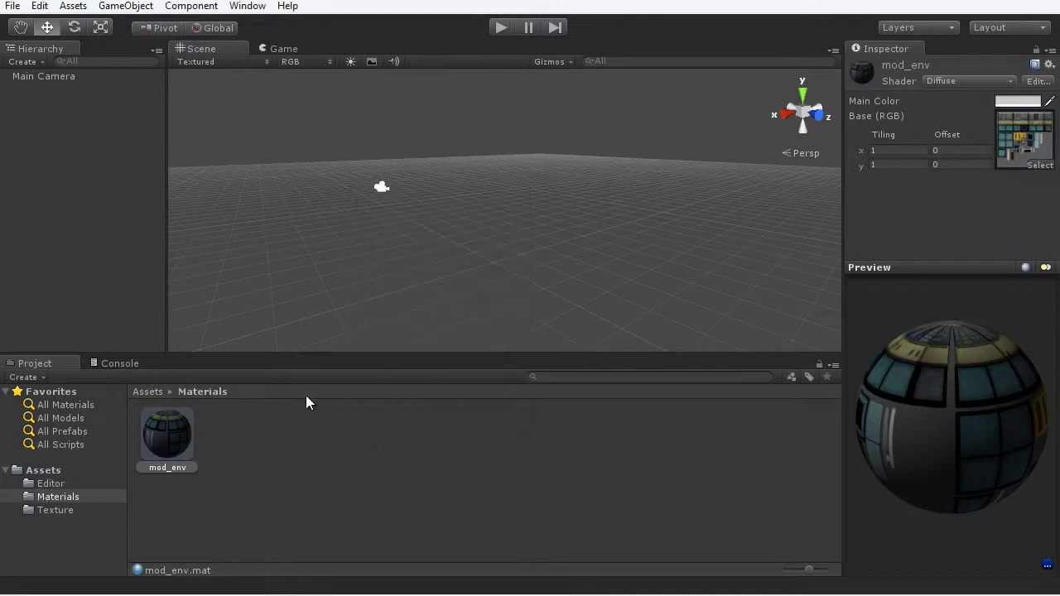
Examine the textured straight_edge_02 model in the preview from another angle.
{"action": "left_click", "coordinate": [49, 471]}
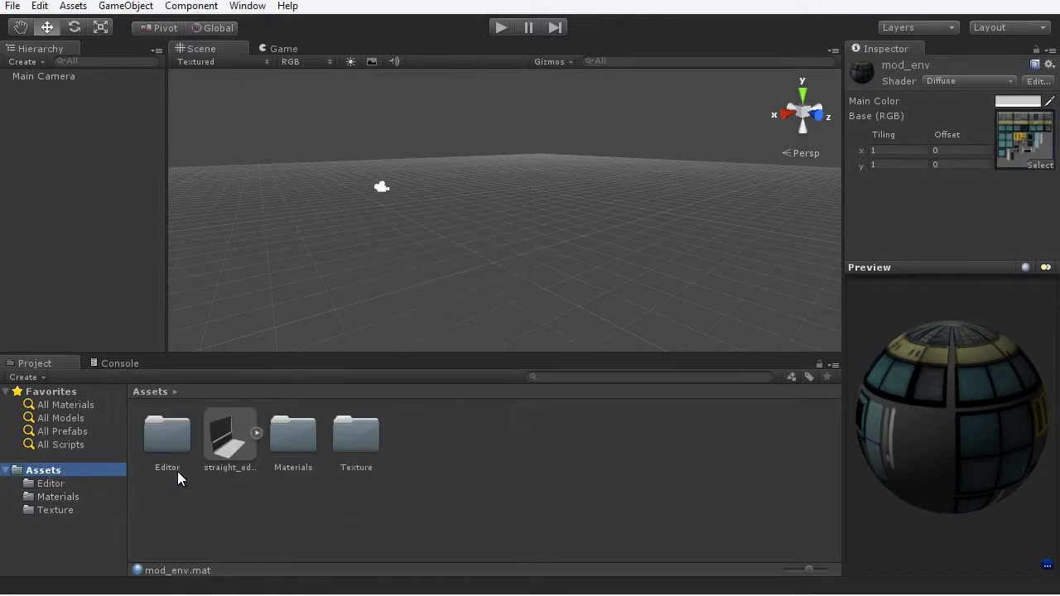
{"action": "left_click", "coordinate": [228, 438]}
{"action": "left_click_drag", "start_coordinate": [845, 458], "coordinate": [938, 419]}
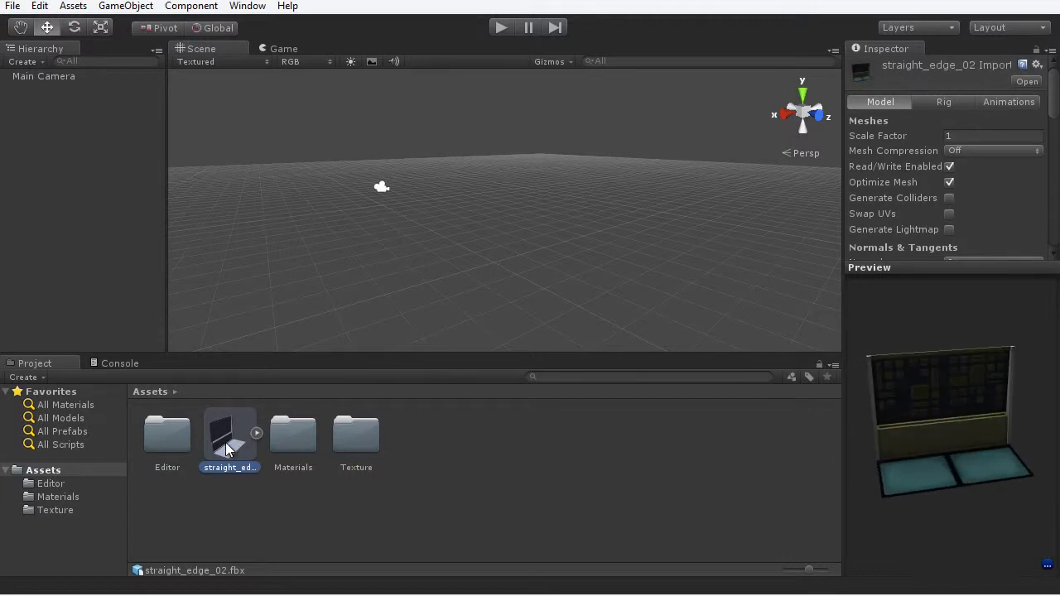
Place the straight_edge_02 model in the scene and examine it from another angle.
{"action": "left_click_drag", "start_coordinate": [228, 447], "coordinate": [542, 286]}
{"action": "left_click", "coordinate": [592, 260]}
{"action": "left_click_drag", "start_coordinate": [464, 296], "coordinate": [469, 237], "text": "alt"}
{"action": "scroll", "coordinate": [510, 242], "scroll_direction": "up", "scroll_amount": 5}
{"action": "left_click", "coordinate": [468, 236]}
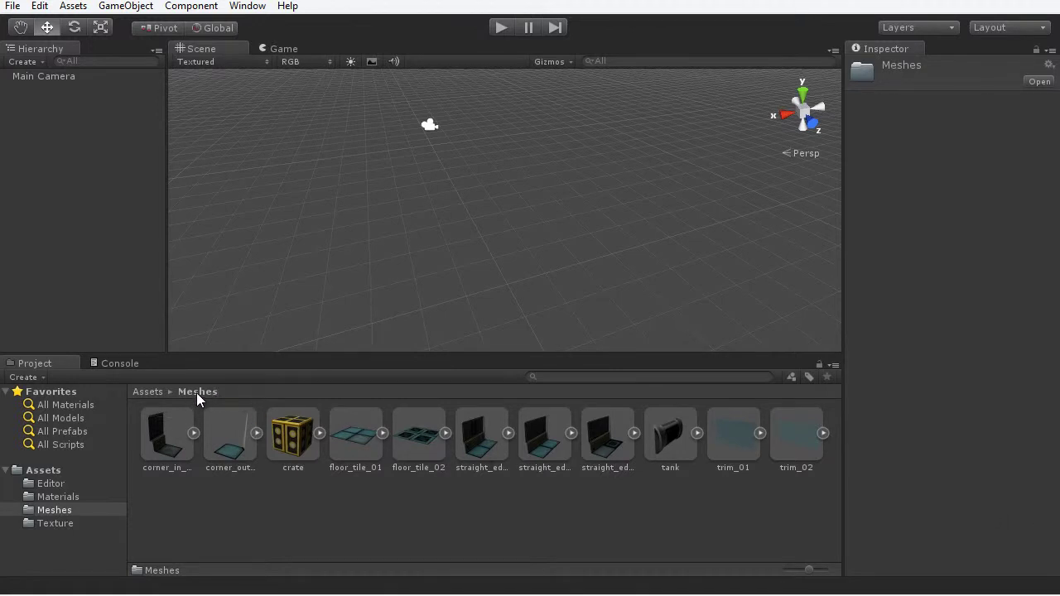
Examine the corner_in_01, corner_out_01, crate and floor_tile_02 meshes in the preview.
{"action": "left_click", "coordinate": [169, 452]}
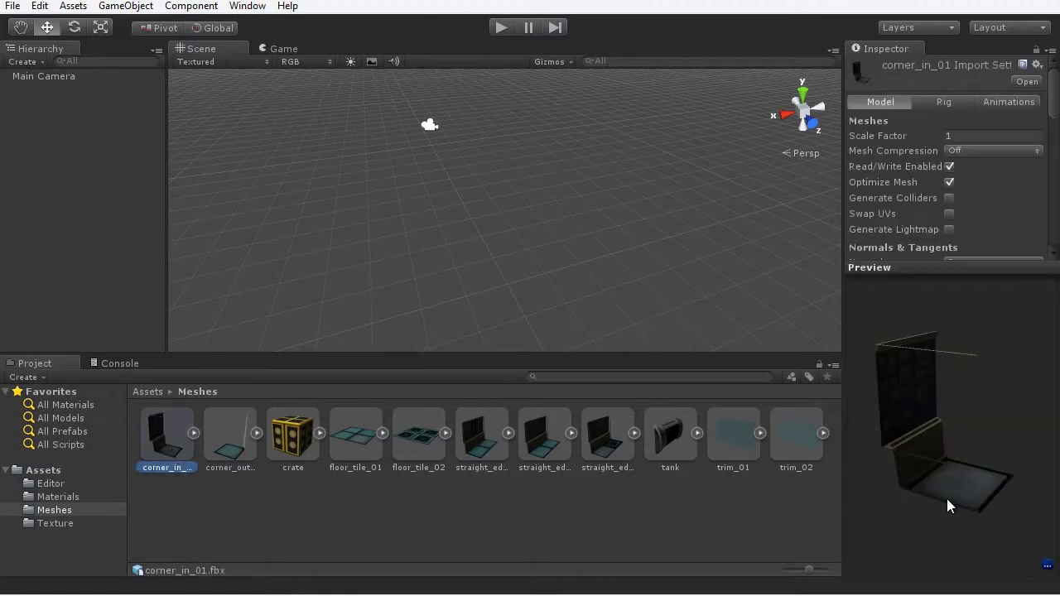
{"action": "left_click_drag", "start_coordinate": [986, 505], "coordinate": [765, 517]}
{"action": "left_click", "coordinate": [230, 437]}
{"action": "left_click_drag", "start_coordinate": [914, 495], "coordinate": [1036, 503]}
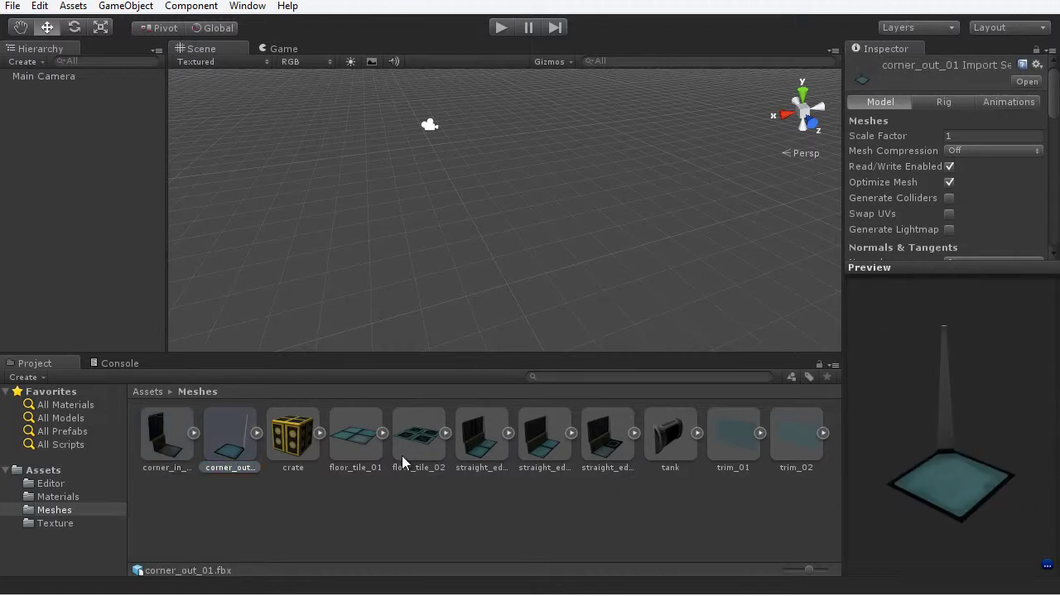
{"action": "left_click", "coordinate": [298, 450]}
{"action": "mouse_move", "coordinate": [919, 466]}
{"action": "left_mouse_down"}
{"action": "mouse_move", "coordinate": [887, 485]}
{"action": "mouse_move", "coordinate": [974, 438]}
{"action": "mouse_move", "coordinate": [966, 481]}
{"action": "mouse_move", "coordinate": [499, 456]}
{"action": "mouse_move", "coordinate": [968, 452]}
{"action": "mouse_move", "coordinate": [910, 454]}
{"action": "left_mouse_up"}
{"action": "left_click", "coordinate": [432, 458]}
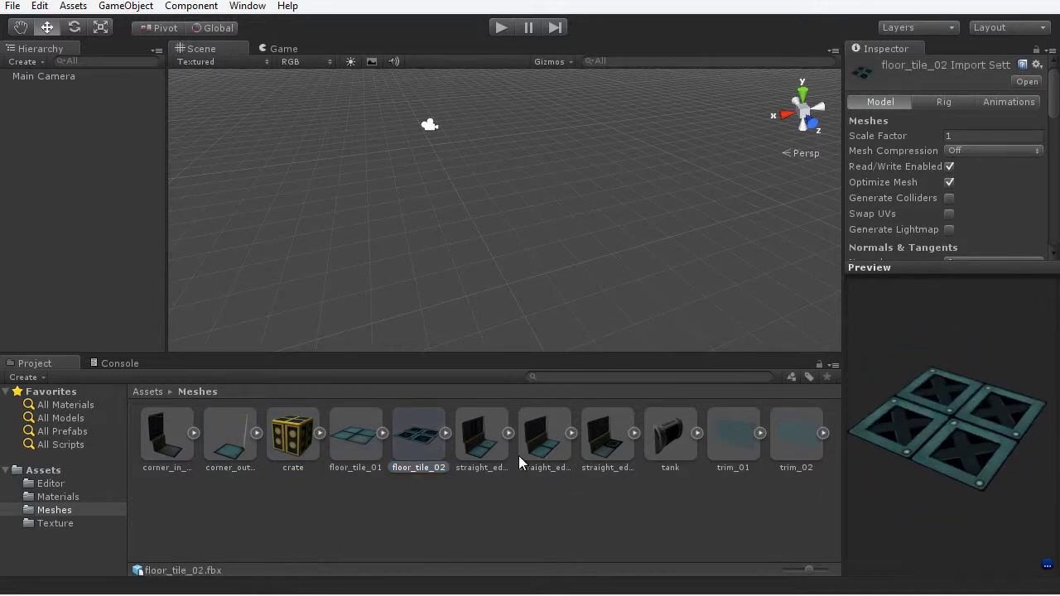
Examine the remaining straight edge, tank, trim_01 and trim_02 meshes in the preview, then clear the selection.
{"action": "left_click", "coordinate": [534, 451]}
{"action": "left_click", "coordinate": [604, 447]}
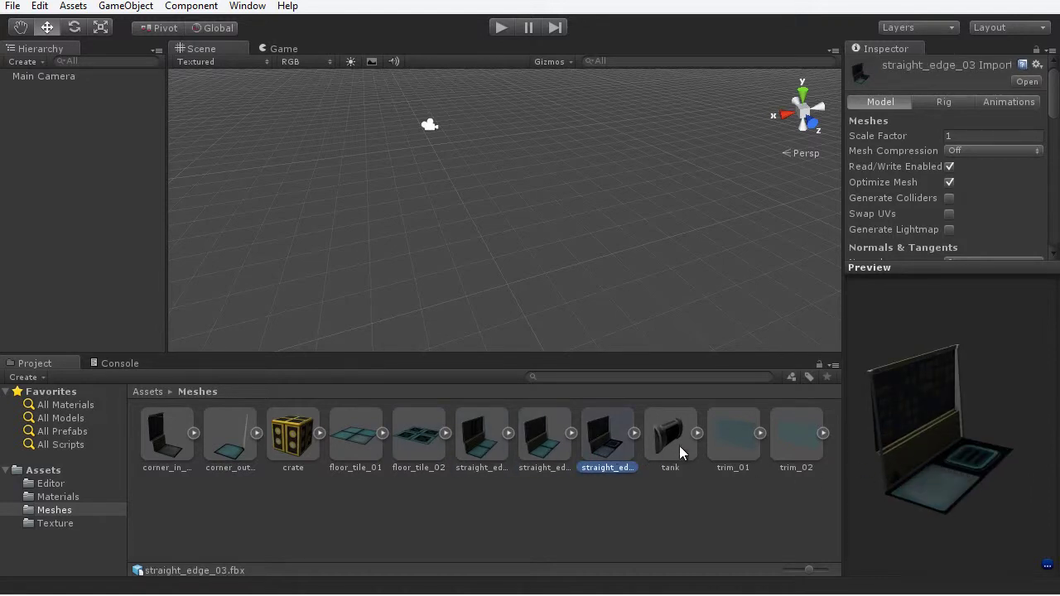
{"action": "left_click", "coordinate": [669, 438]}
{"action": "mouse_move", "coordinate": [974, 454]}
{"action": "left_mouse_down"}
{"action": "mouse_move", "coordinate": [989, 453]}
{"action": "mouse_move", "coordinate": [959, 449]}
{"action": "left_mouse_up"}
{"action": "left_click", "coordinate": [736, 445]}
{"action": "left_click", "coordinate": [793, 443]}
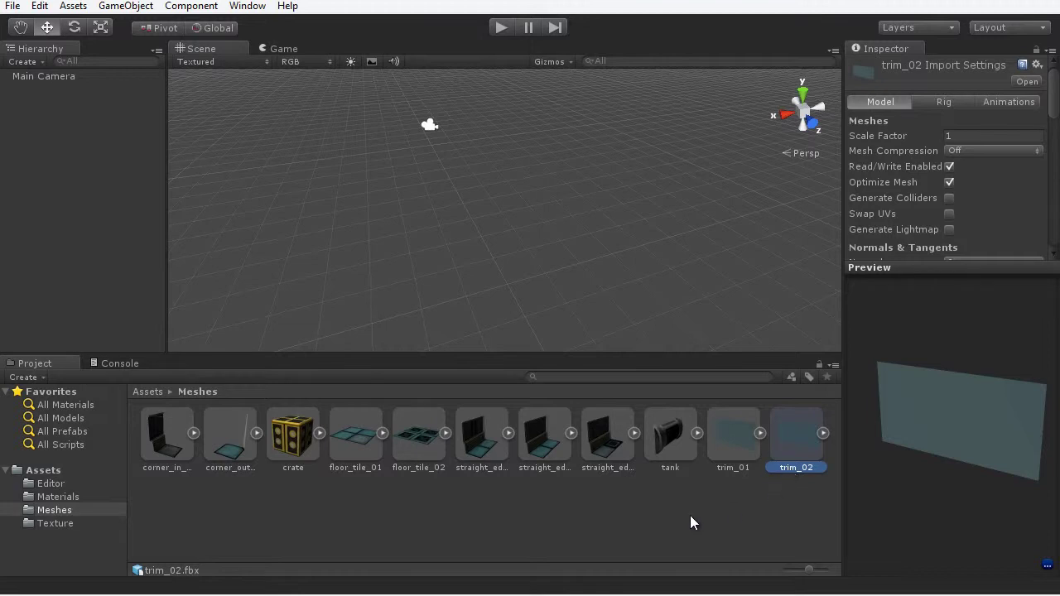
{"action": "left_click", "coordinate": [572, 520]}
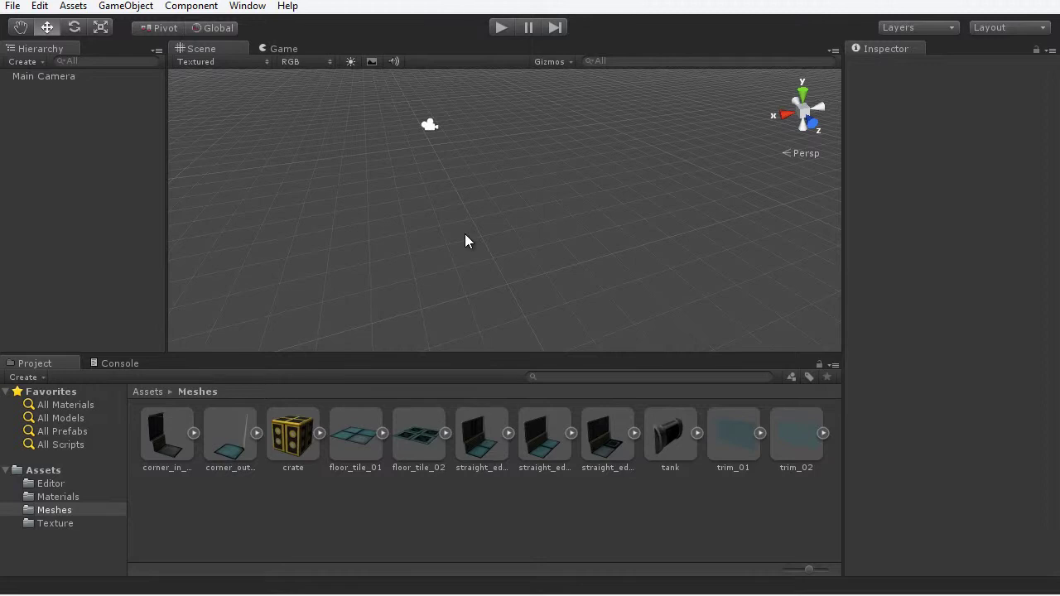
Place the floor_tile_02 and straight_edge_01 models in the scene.
{"action": "left_click_drag", "start_coordinate": [417, 441], "coordinate": [546, 247]}
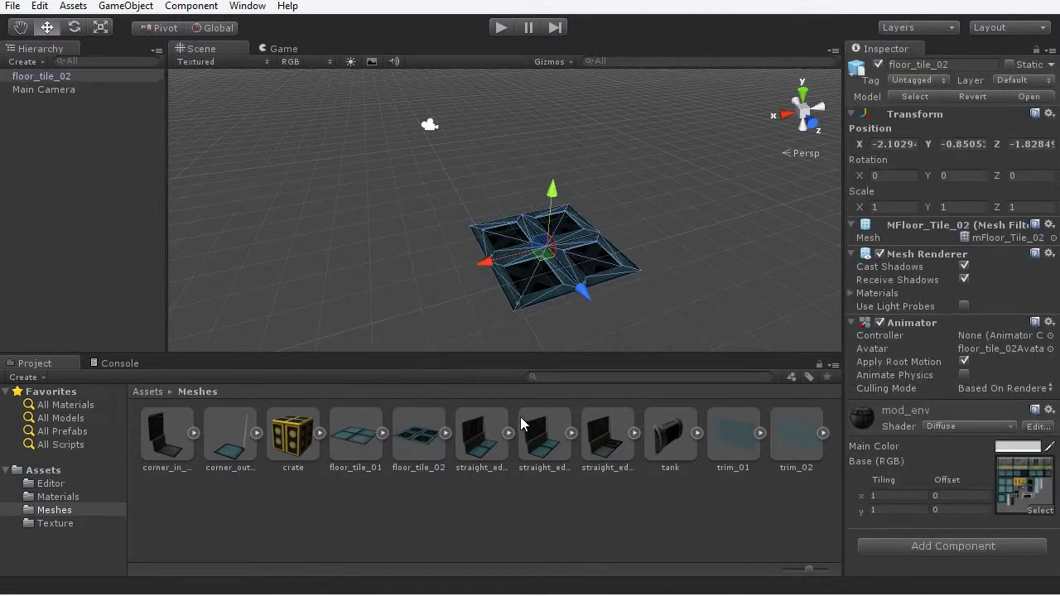
{"action": "left_click_drag", "start_coordinate": [481, 435], "coordinate": [433, 207]}
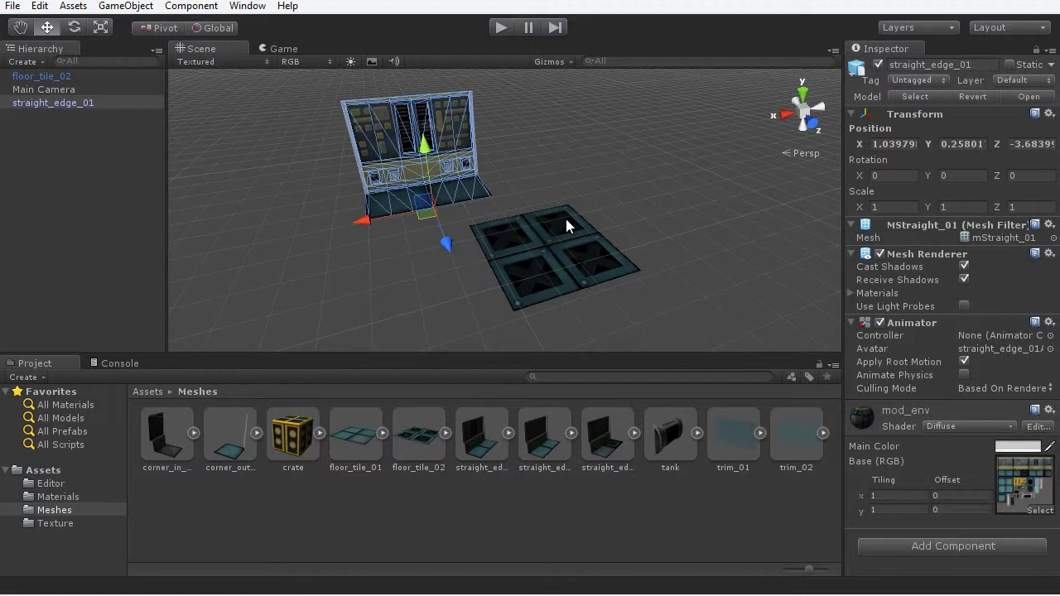
{"action": "left_click", "coordinate": [630, 190]}
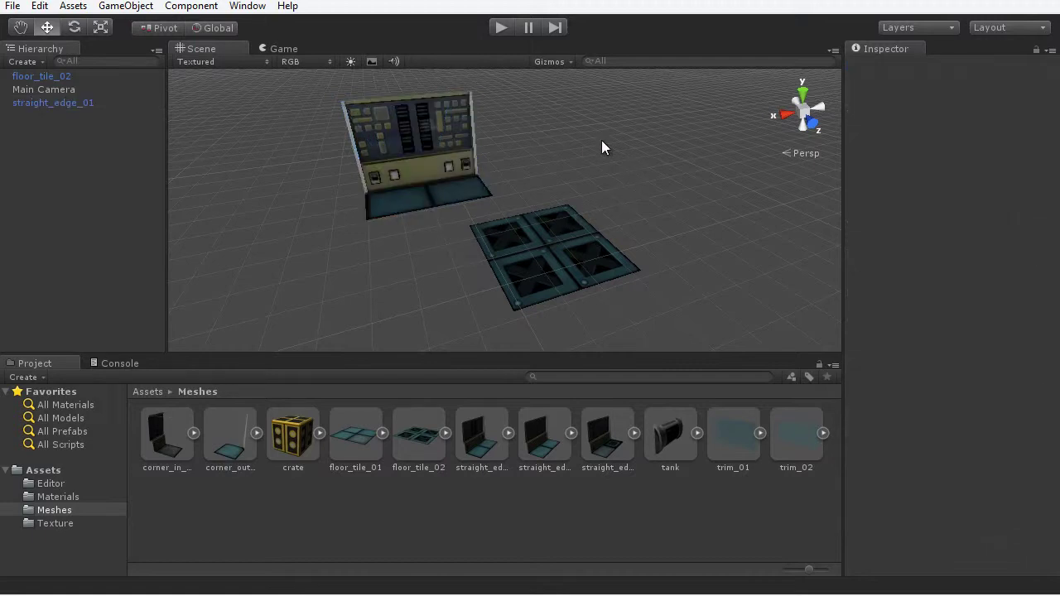
Vertex-snap the front floor corner of straight_edge_01 onto the matching corner of the floor_tile_02 tile in the maximized scene view.
{"action": "key", "text": "shift+space"}
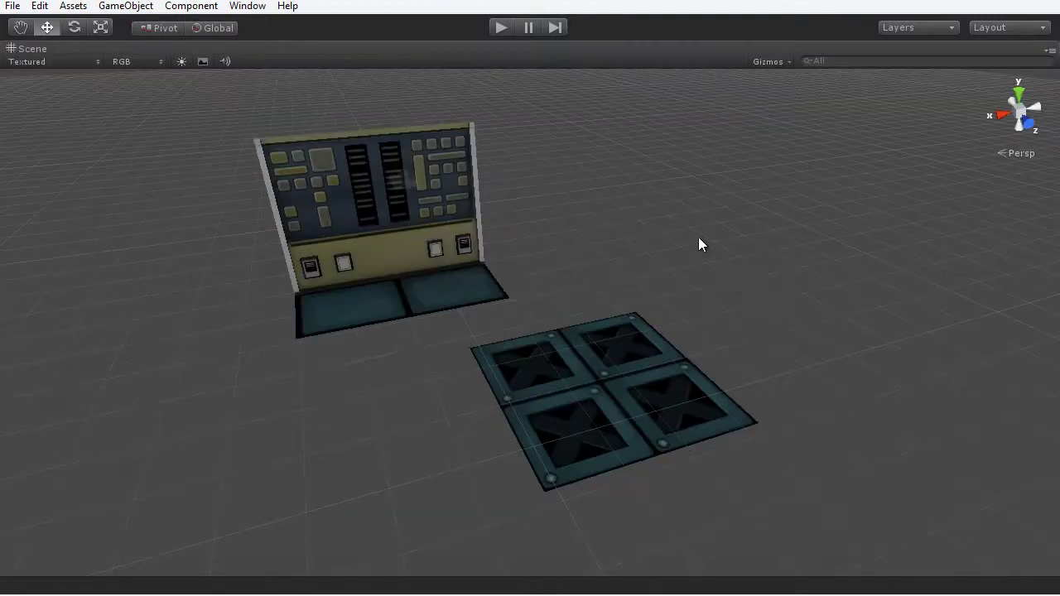
{"action": "mouse_move", "coordinate": [698, 236]}
{"action": "left_mouse_down", "text": "alt"}
{"action": "mouse_move", "coordinate": [684, 300]}
{"action": "mouse_move", "coordinate": [756, 341]}
{"action": "mouse_move", "coordinate": [704, 257]}
{"action": "left_mouse_up", "text": "alt"}
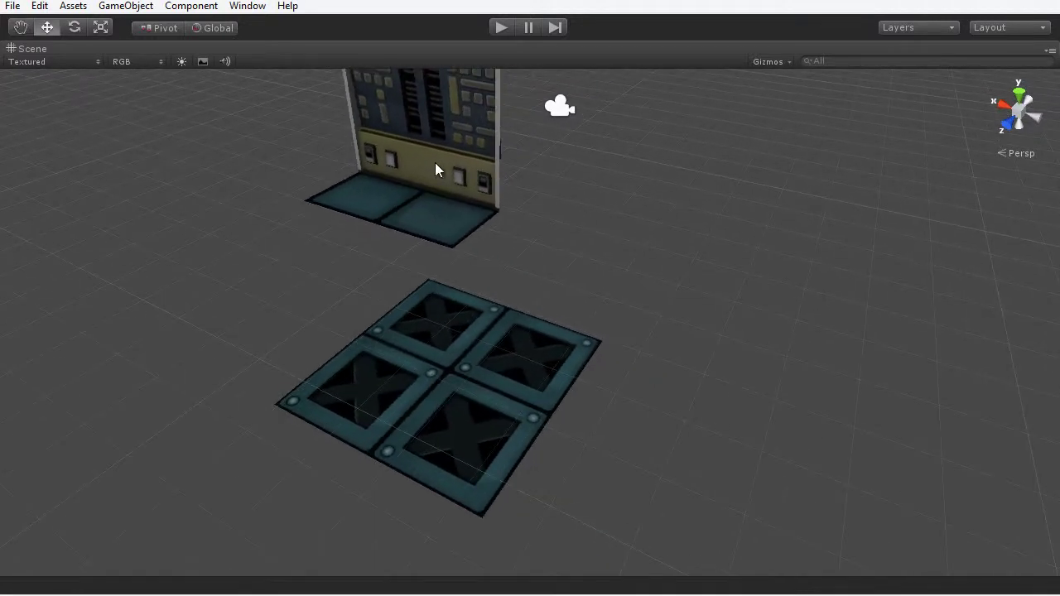
{"action": "left_click", "coordinate": [434, 167]}
{"action": "scroll", "coordinate": [629, 336], "scroll_direction": "up", "scroll_amount": 2}
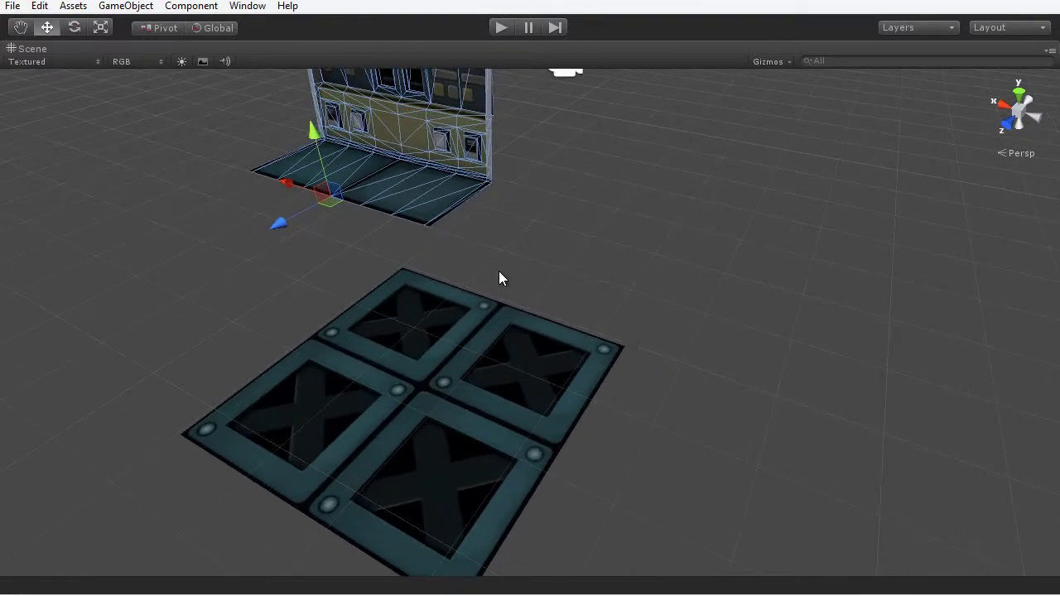
{"action": "key", "text": "q"}
{"action": "left_click_drag", "start_coordinate": [450, 305], "coordinate": [626, 327], "text": "alt"}
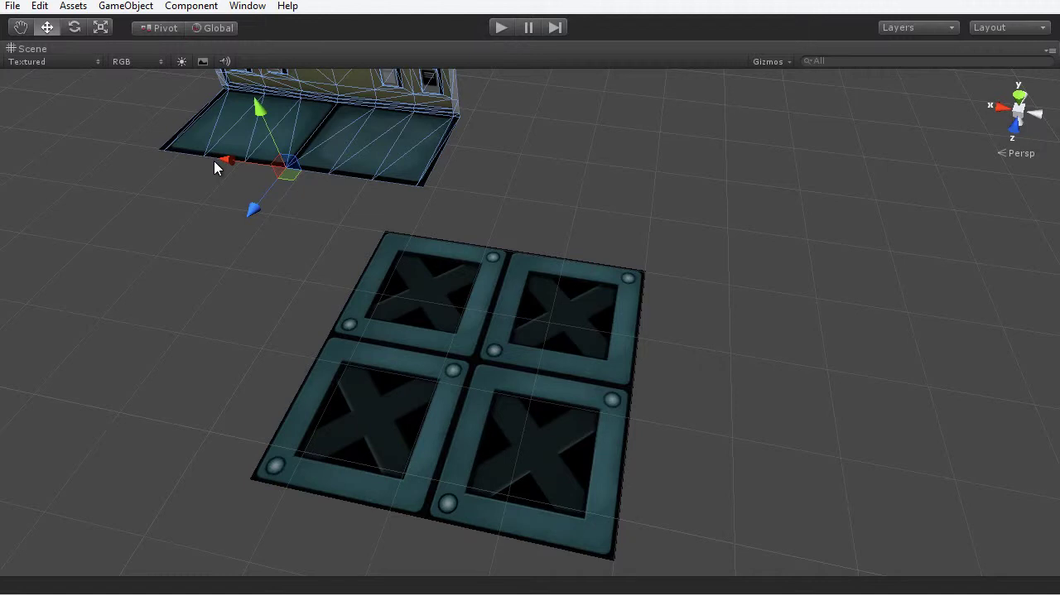
{"action": "key", "text": "shift"}
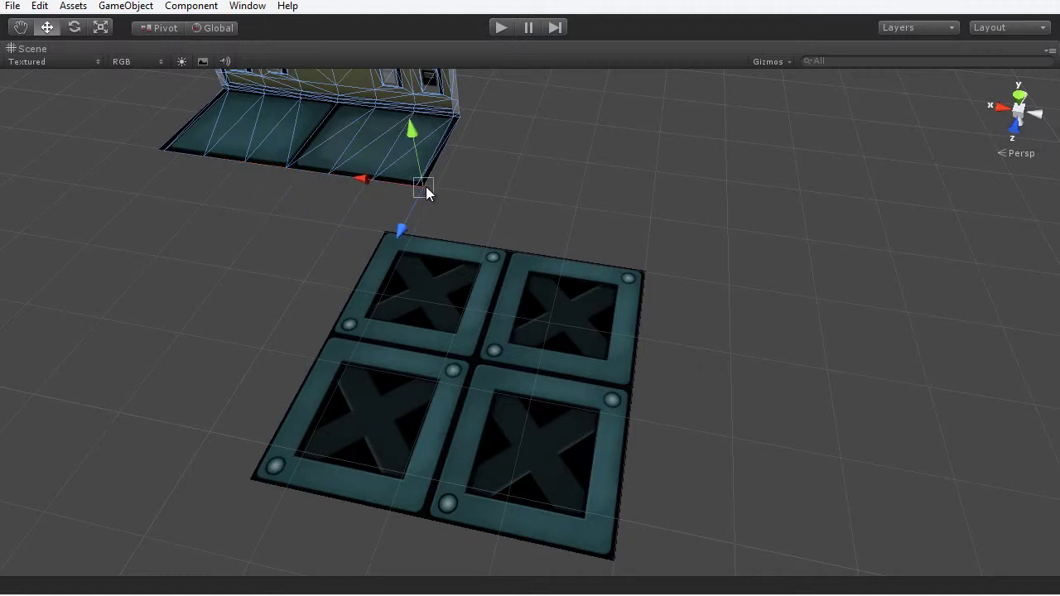
{"action": "left_click_drag", "start_coordinate": [424, 187], "coordinate": [641, 264]}
{"action": "left_click", "coordinate": [698, 310]}
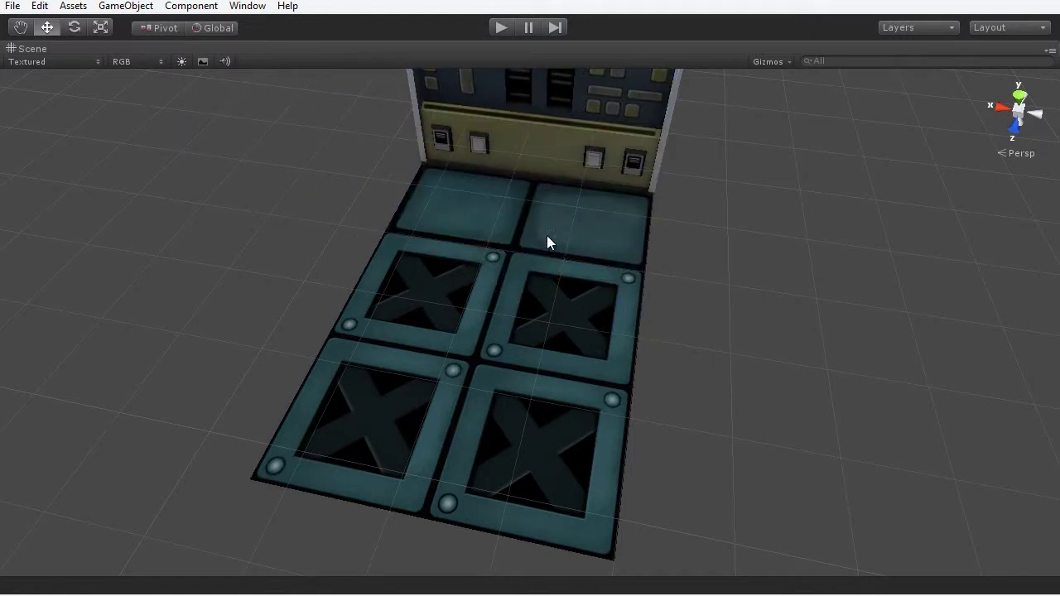
Restore the normal layout and delete both straight_edge_01 and floor_tile_02 from the scene.
{"action": "left_click_drag", "start_coordinate": [449, 295], "coordinate": [398, 296], "text": "alt"}
{"action": "scroll", "coordinate": [629, 339], "scroll_direction": "down", "scroll_amount": 5}
{"action": "left_click_drag", "start_coordinate": [608, 338], "coordinate": [662, 304], "text": "alt"}
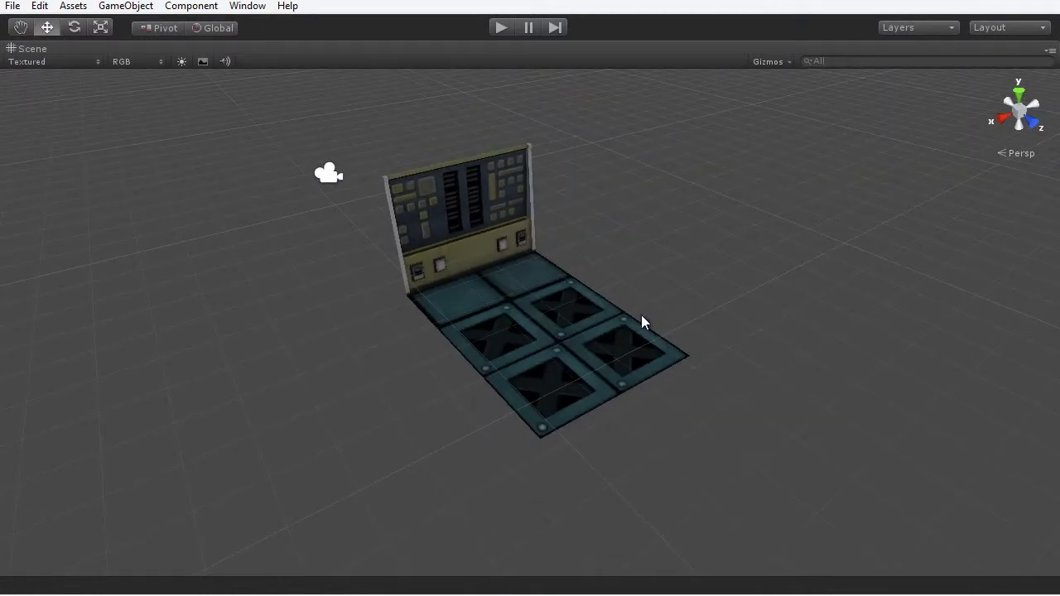
{"action": "key", "text": "shift+space"}
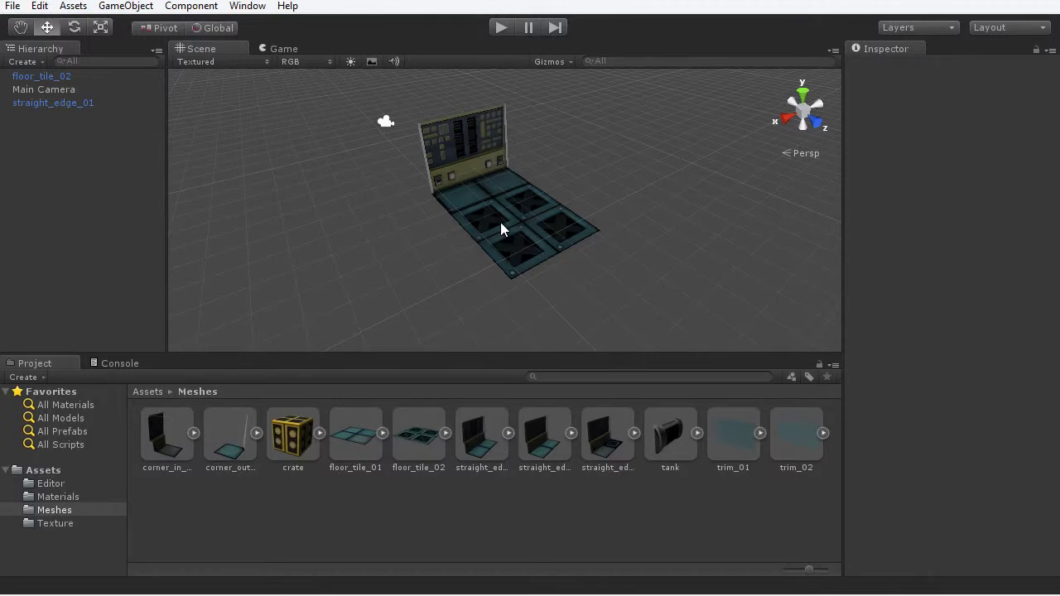
{"action": "left_click", "coordinate": [493, 169]}
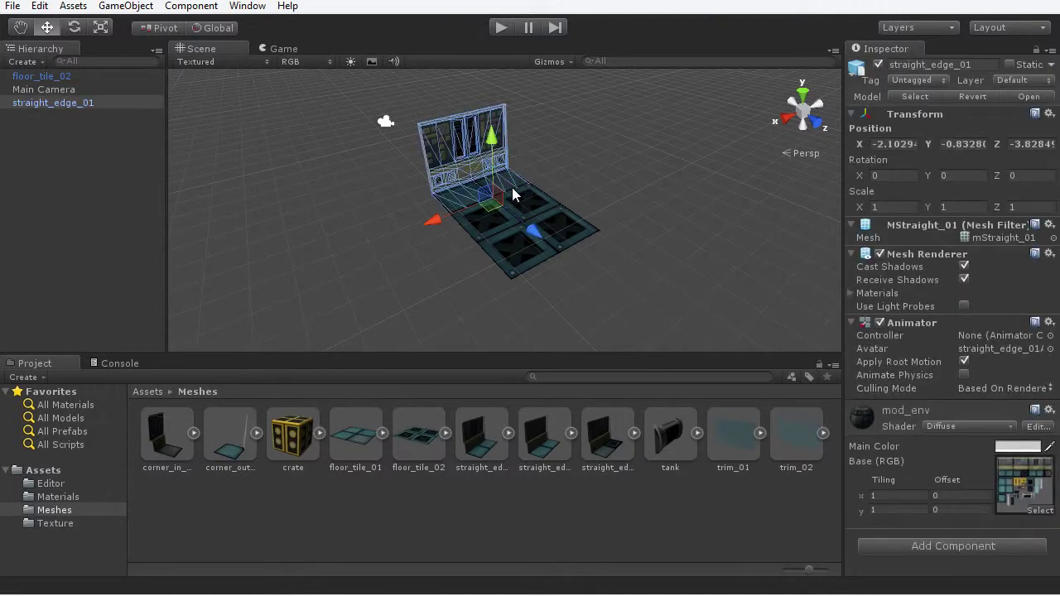
{"action": "left_click", "coordinate": [555, 222], "text": "shift"}
{"action": "key", "text": "Delete"}
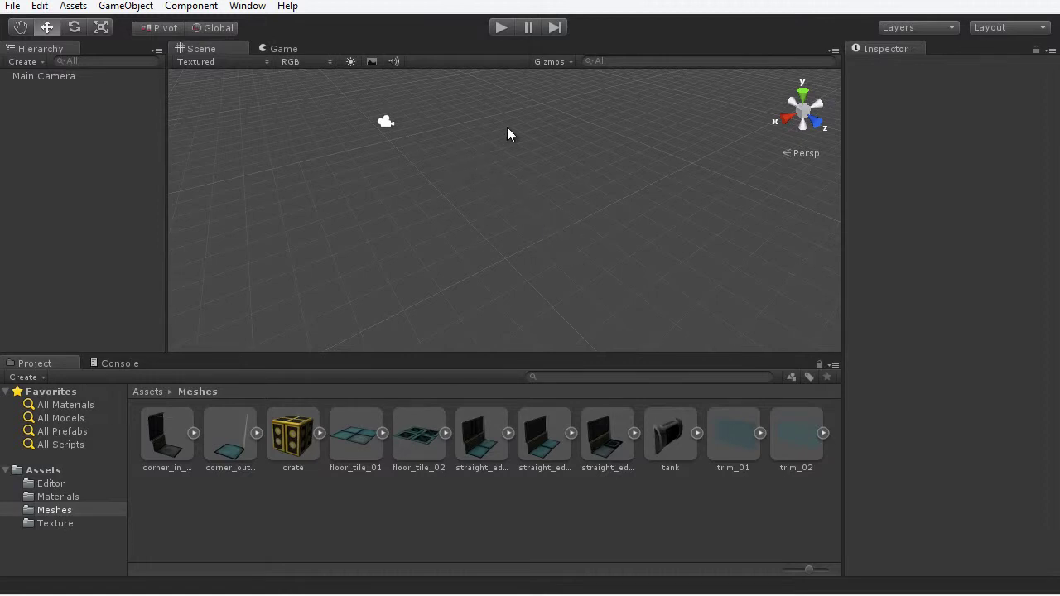
Inspect the corner_in_01 mesh in the preview and place it in the scene.
{"action": "left_click", "coordinate": [166, 414]}
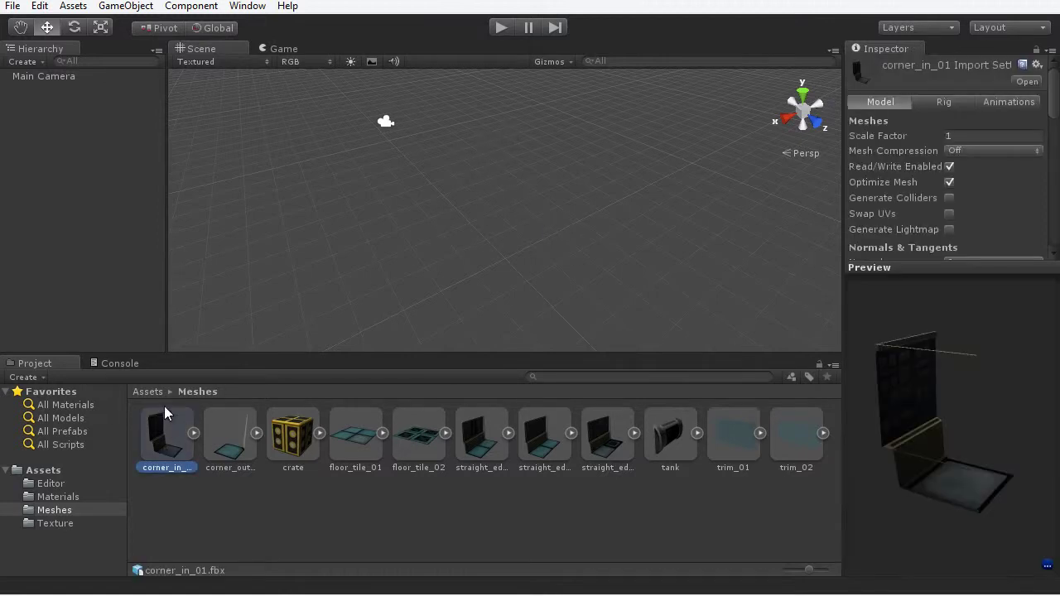
{"action": "left_click_drag", "start_coordinate": [979, 489], "coordinate": [850, 495]}
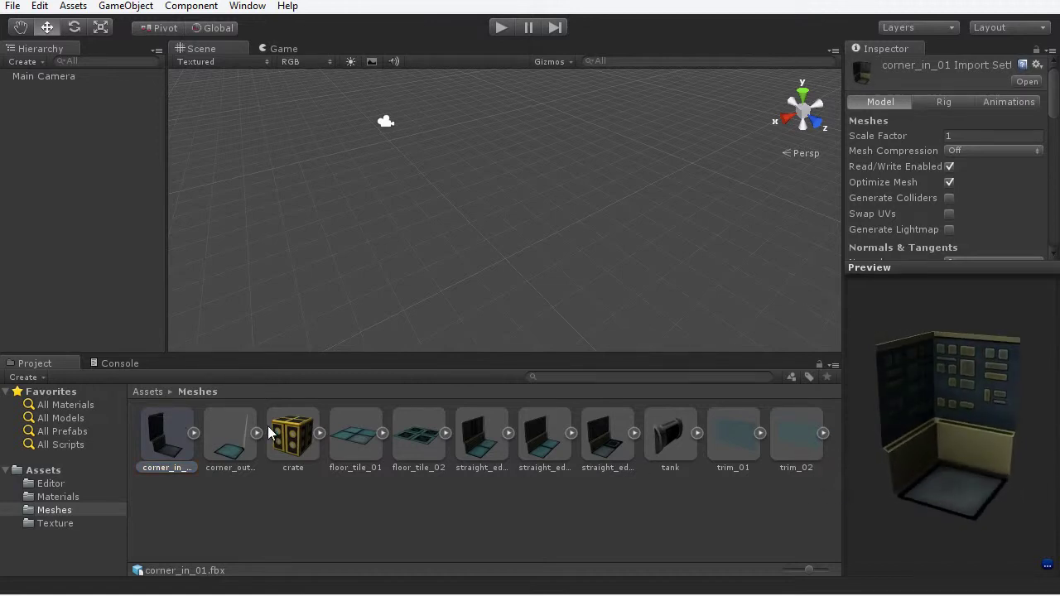
{"action": "left_click_drag", "start_coordinate": [275, 337], "coordinate": [489, 219]}
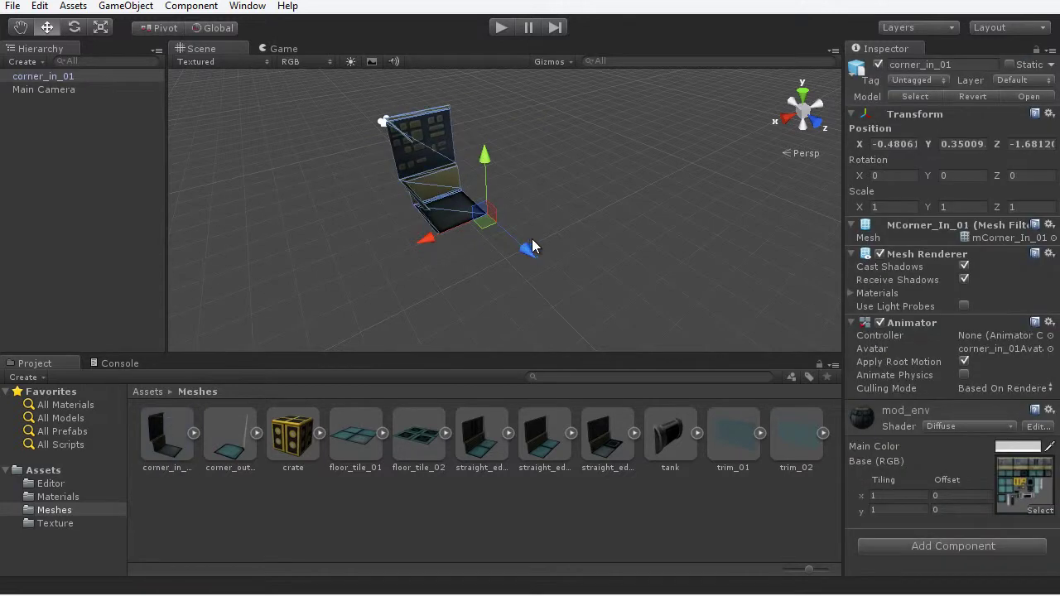
{"action": "left_click_drag", "start_coordinate": [562, 224], "coordinate": [630, 232], "text": "alt"}
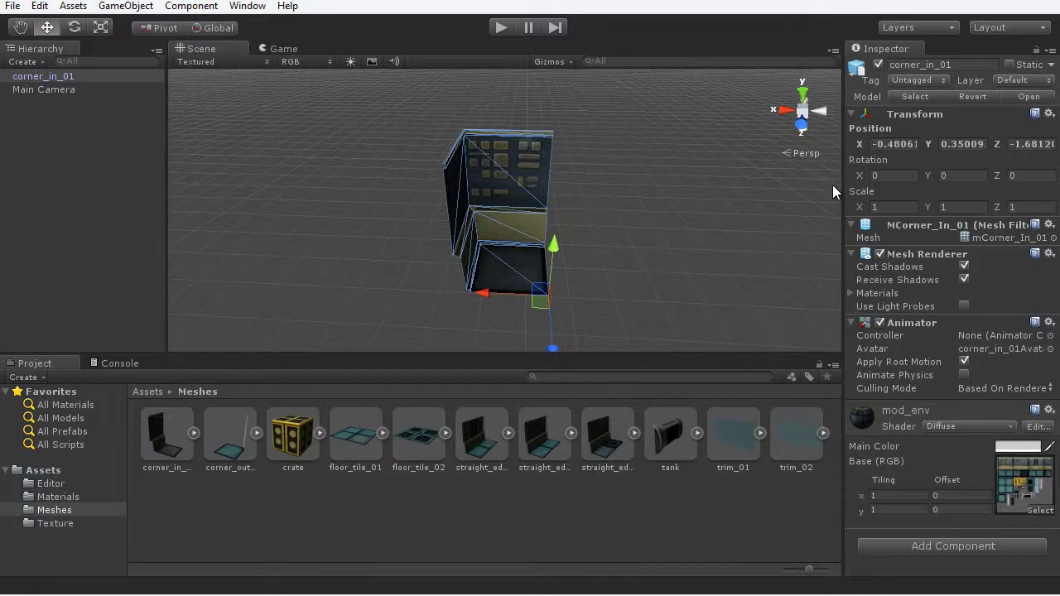
Set the corner_in_01 object's position to X 0, Y 0, Z 0.
{"action": "left_click", "coordinate": [890, 144]}
{"action": "type", "text": "0"}
{"action": "left_click", "coordinate": [960, 144]}
{"action": "type", "text": "0"}
{"action": "left_click", "coordinate": [1014, 144]}
{"action": "type", "text": "0"}
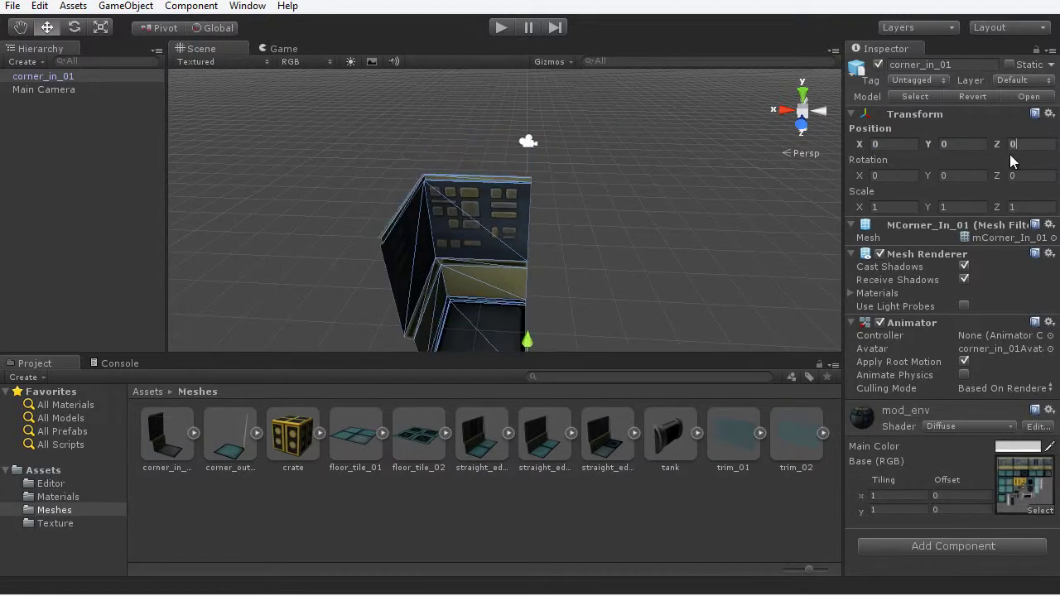
{"action": "left_click", "coordinate": [630, 311]}
{"action": "left_click_drag", "start_coordinate": [552, 284], "coordinate": [533, 307], "text": "alt"}
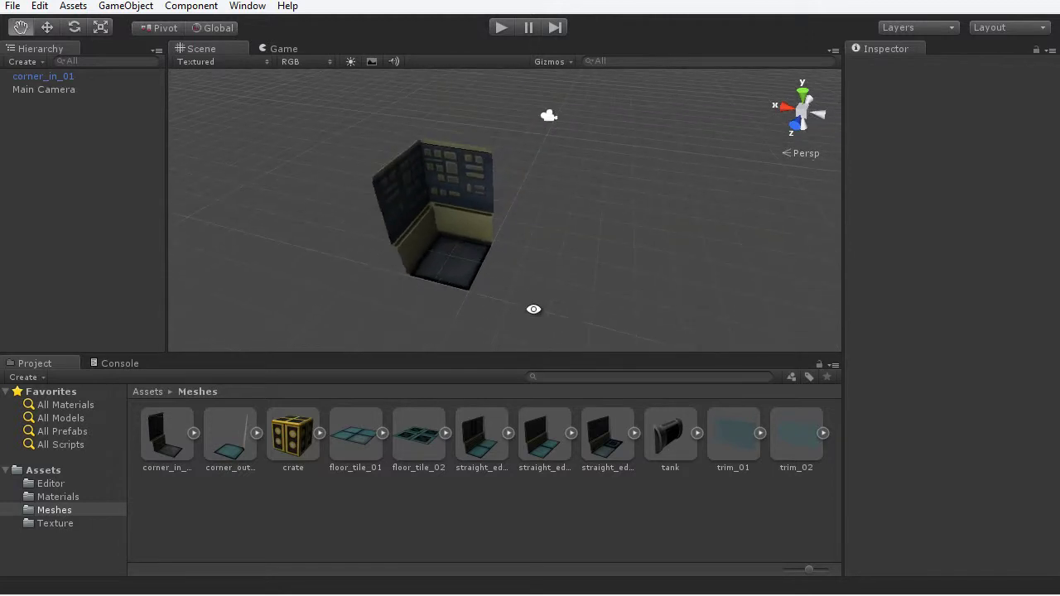
Duplicate corner_in_01, mirror the copy with an X scale of -1, and check both halves from several angles.
{"action": "left_click", "coordinate": [457, 214]}
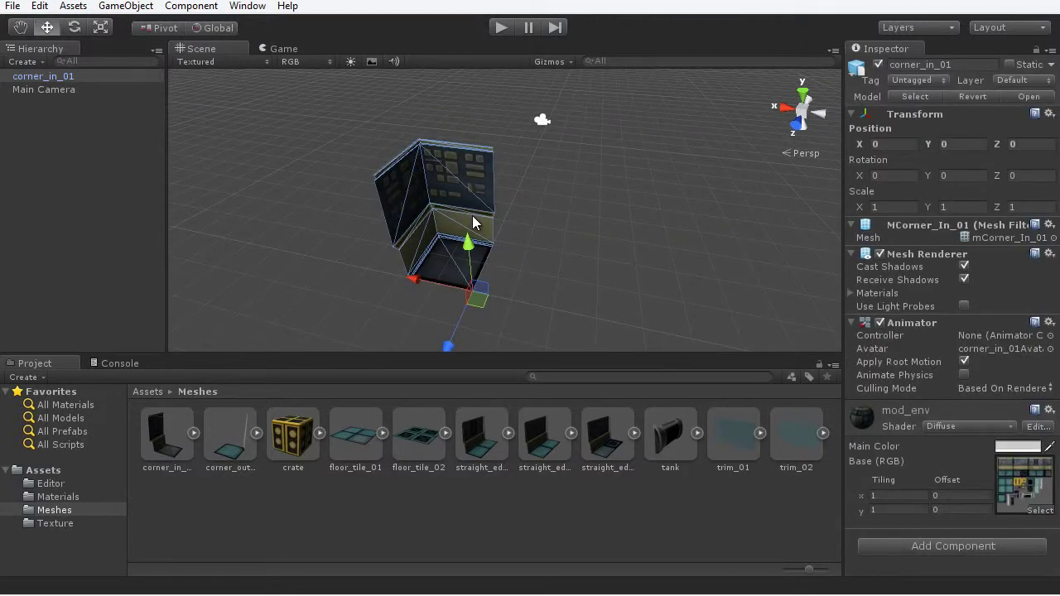
{"action": "key", "text": "ctrl+d"}
{"action": "left_click", "coordinate": [882, 211]}
{"action": "type", "text": "-1"}
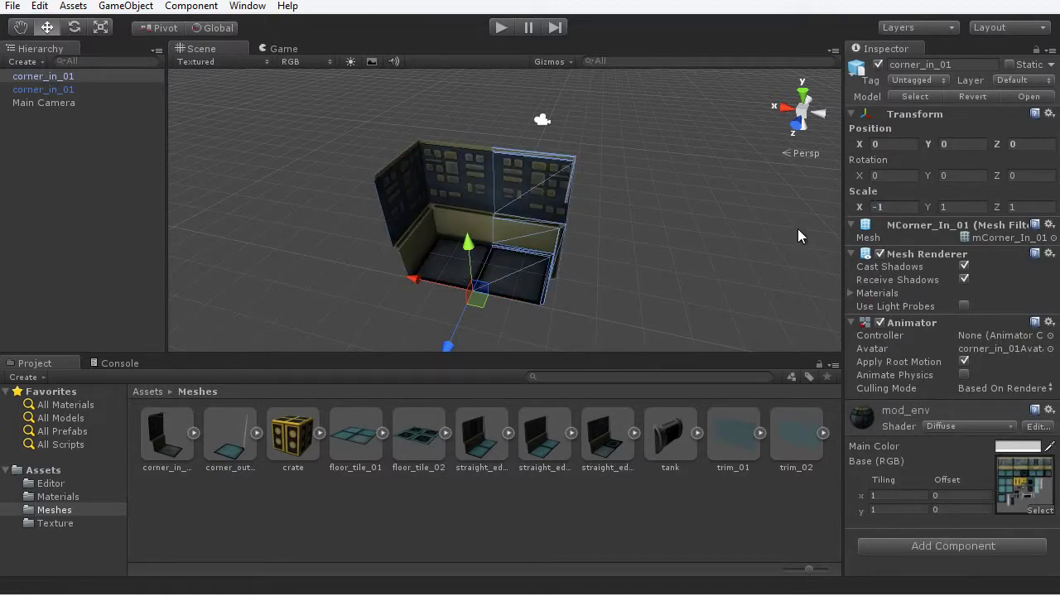
{"action": "left_click", "coordinate": [797, 229]}
{"action": "left_click_drag", "start_coordinate": [658, 326], "coordinate": [533, 184], "text": "alt"}
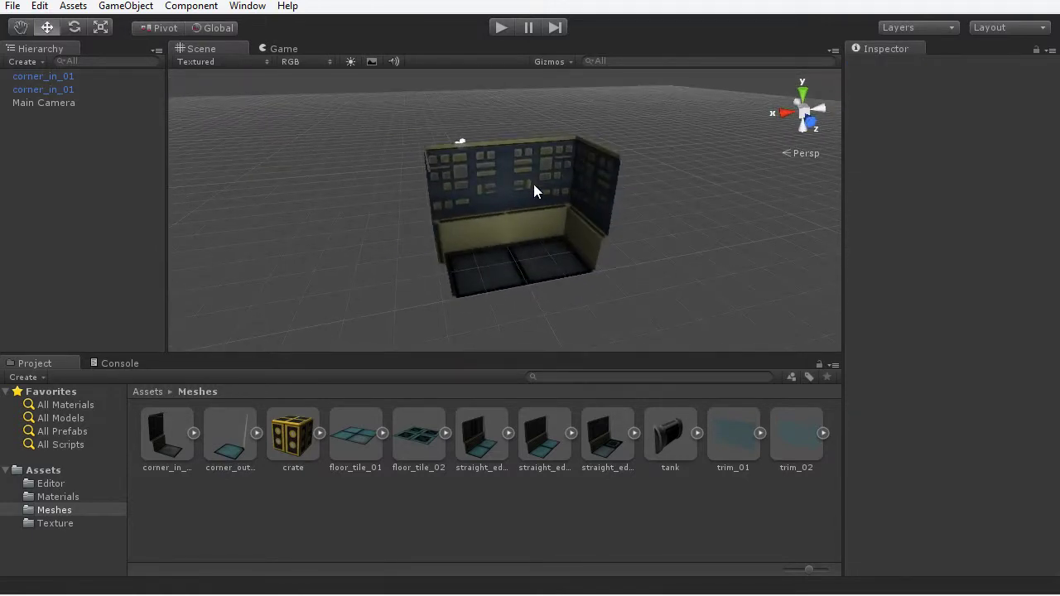
{"action": "left_click", "coordinate": [534, 183]}
{"action": "left_click", "coordinate": [485, 207]}
{"action": "left_click_drag", "start_coordinate": [685, 273], "coordinate": [641, 309], "text": "alt"}
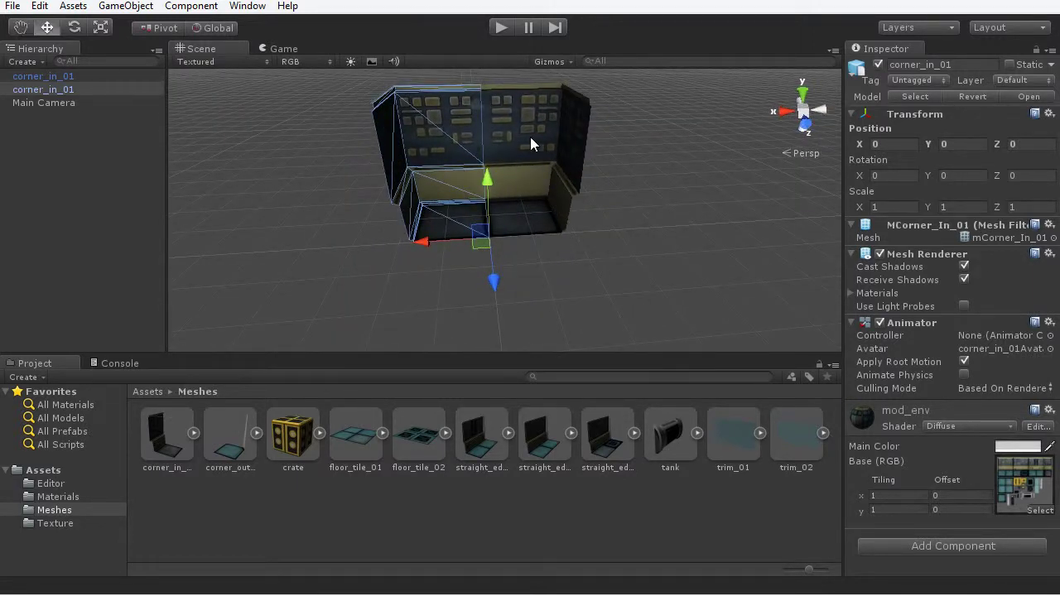
{"action": "left_click", "coordinate": [636, 189]}
{"action": "left_click_drag", "start_coordinate": [636, 189], "coordinate": [692, 256], "text": "alt"}
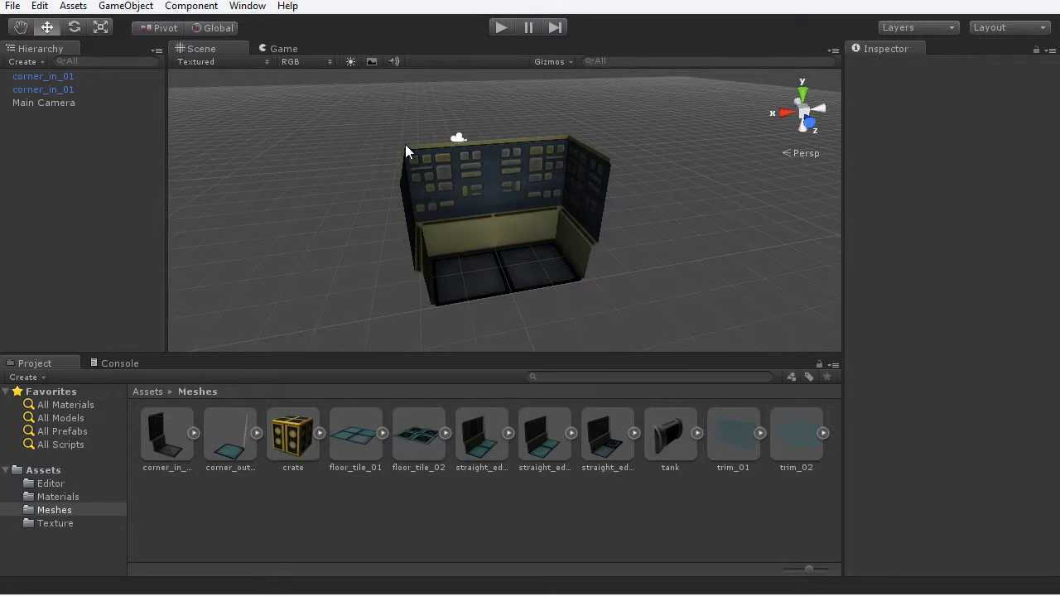
Create an empty game object and set its position to X 0, Y 0, Z 0.
{"action": "left_click", "coordinate": [125, 5]}
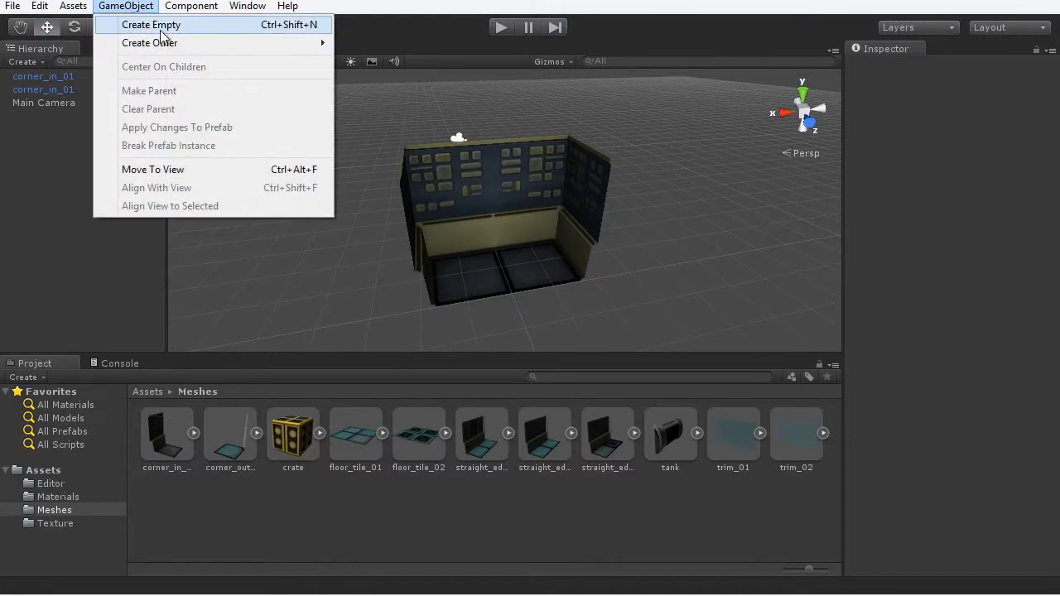
{"action": "left_click", "coordinate": [191, 27]}
{"action": "left_click", "coordinate": [898, 128]}
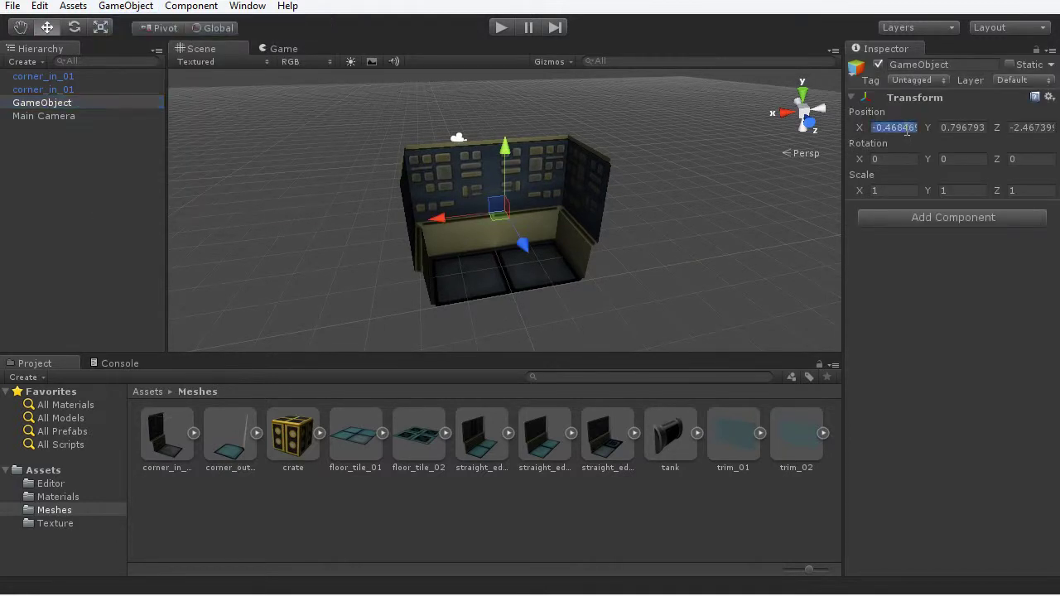
{"action": "type", "text": "0"}
{"action": "key", "text": "Tab"}
{"action": "type", "text": "0"}
{"action": "key", "text": "Tab"}
{"action": "type", "text": "0"}
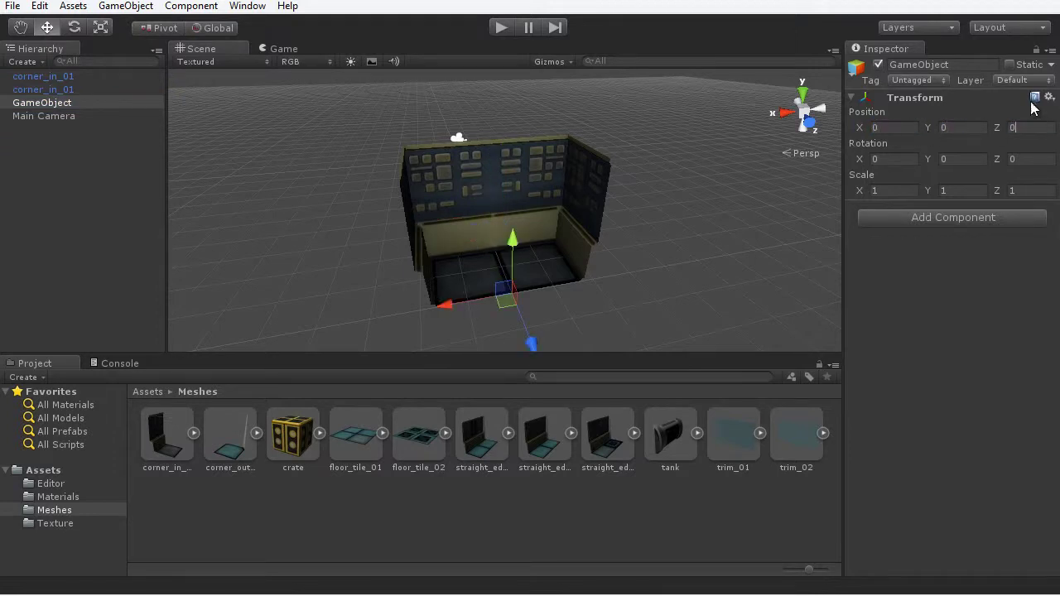
Rename the empty game object as DeadEnd.
{"action": "left_click", "coordinate": [952, 64]}
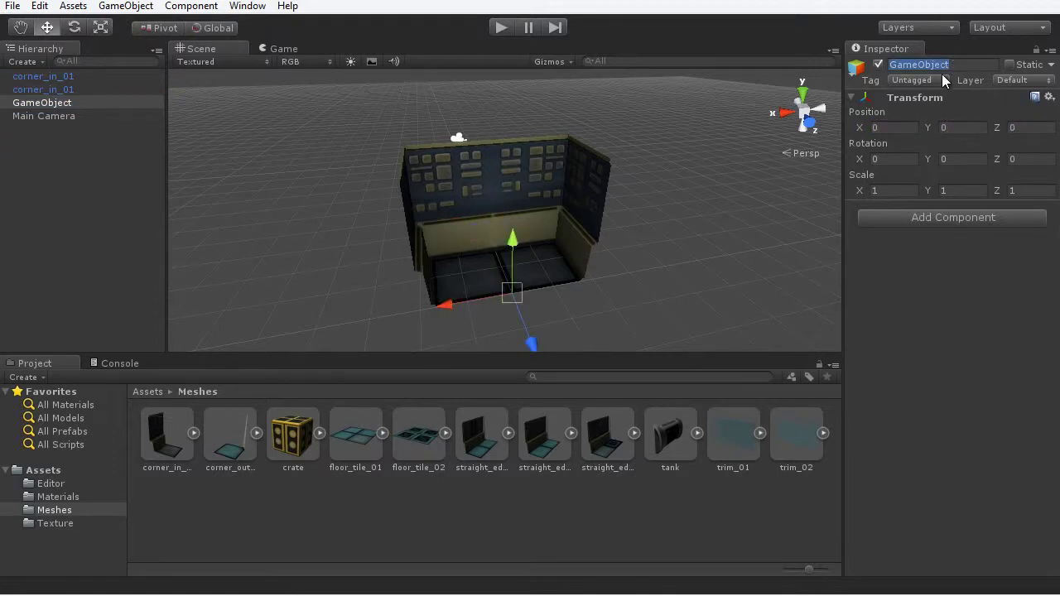
{"action": "type", "text": "DeadEnd"}
{"action": "key", "text": "Return"}
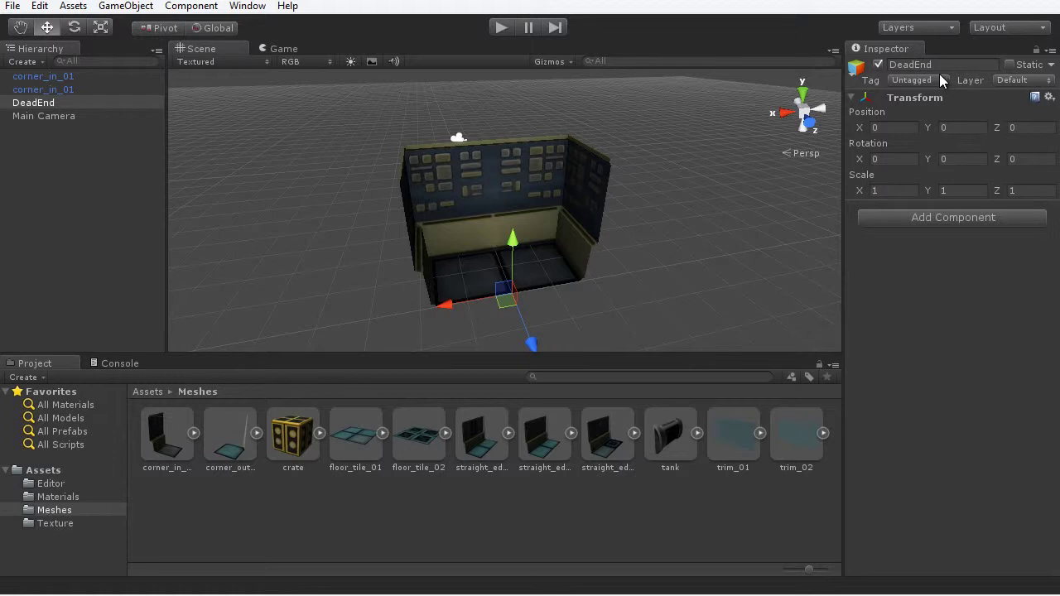
Make both corner_in_01 objects children of the DeadEnd object.
{"action": "left_click", "coordinate": [46, 472]}
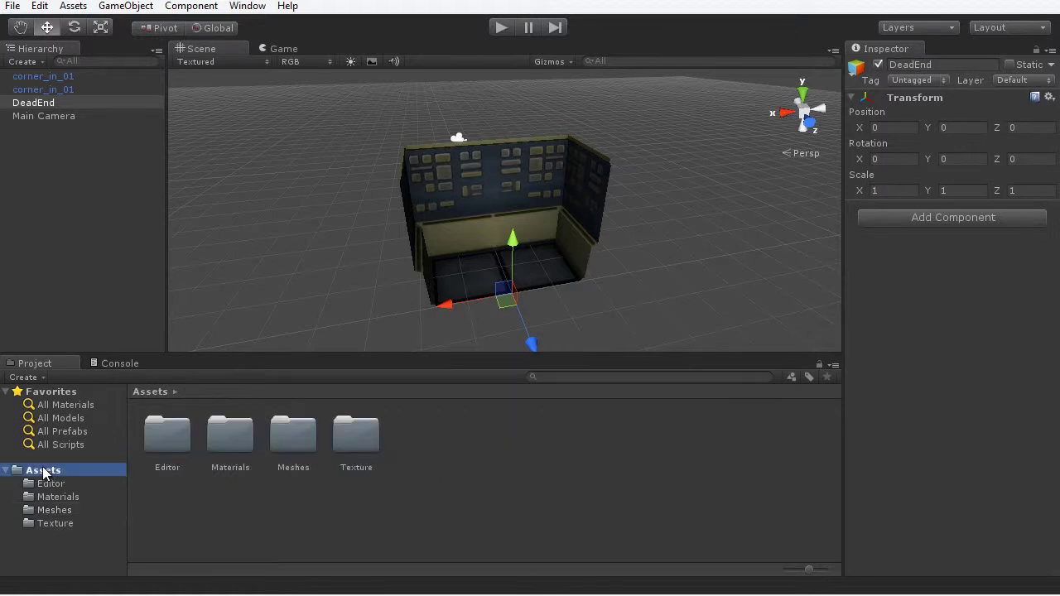
{"action": "left_click", "coordinate": [39, 78]}
{"action": "left_click", "coordinate": [63, 88], "text": "shift"}
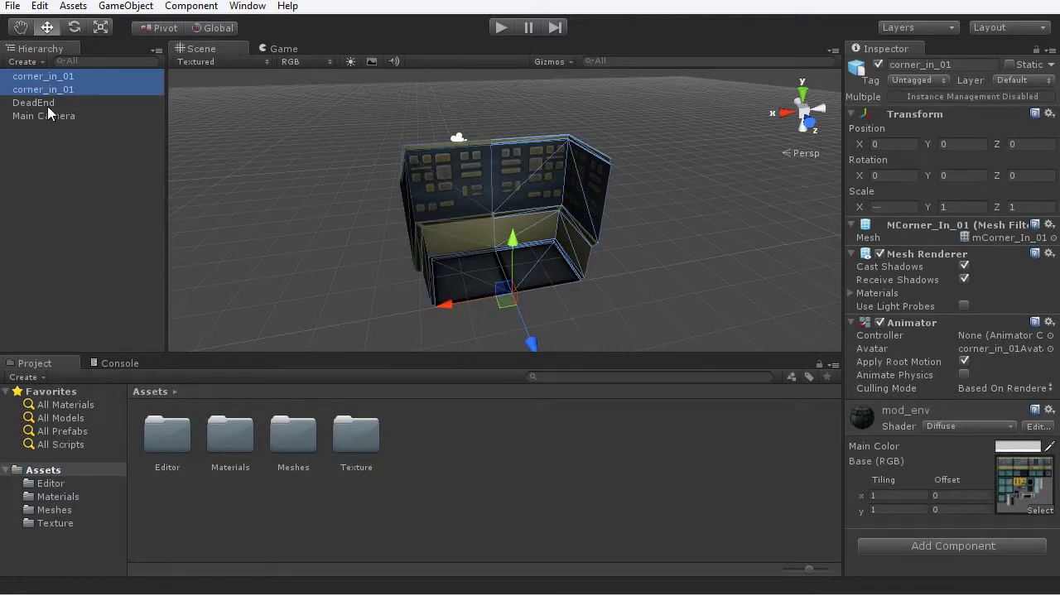
{"action": "mouse_move", "coordinate": [65, 94]}
{"action": "left_mouse_down"}
{"action": "mouse_move", "coordinate": [75, 98]}
{"action": "mouse_move", "coordinate": [50, 102]}
{"action": "left_mouse_up"}
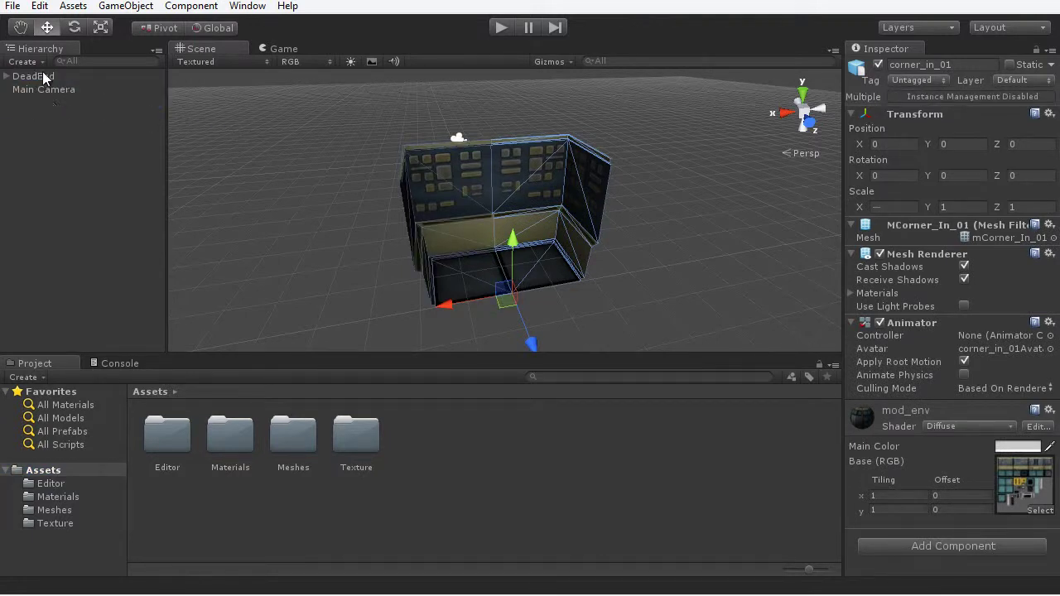
{"action": "left_click", "coordinate": [33, 76]}
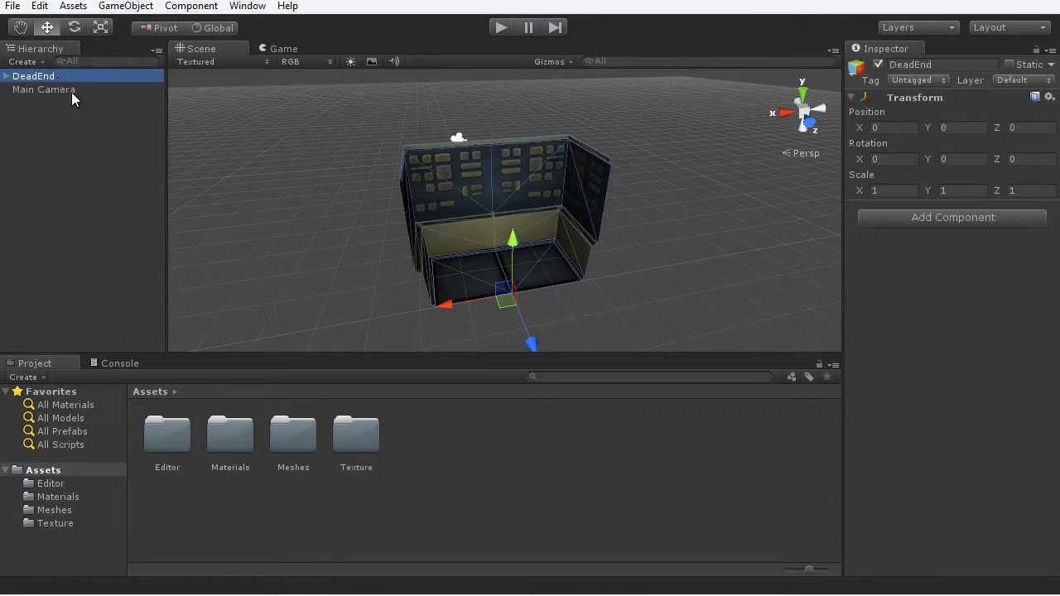
Create a folder named Prefabs in the Assets folder.
{"action": "right_click", "coordinate": [420, 426]}
{"action": "mouse_move", "coordinate": [454, 436]}
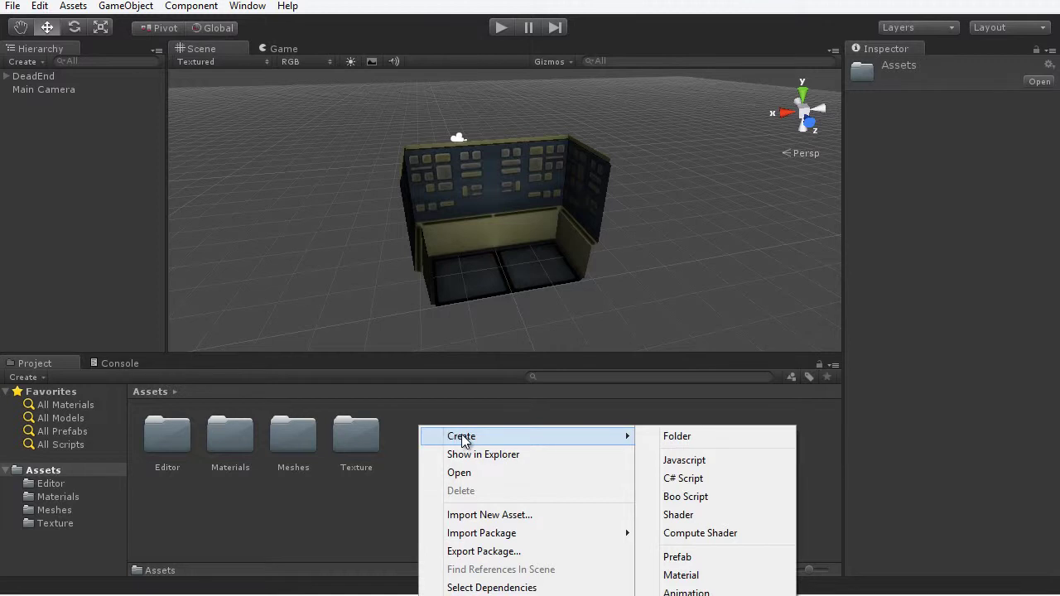
{"action": "left_click", "coordinate": [669, 443]}
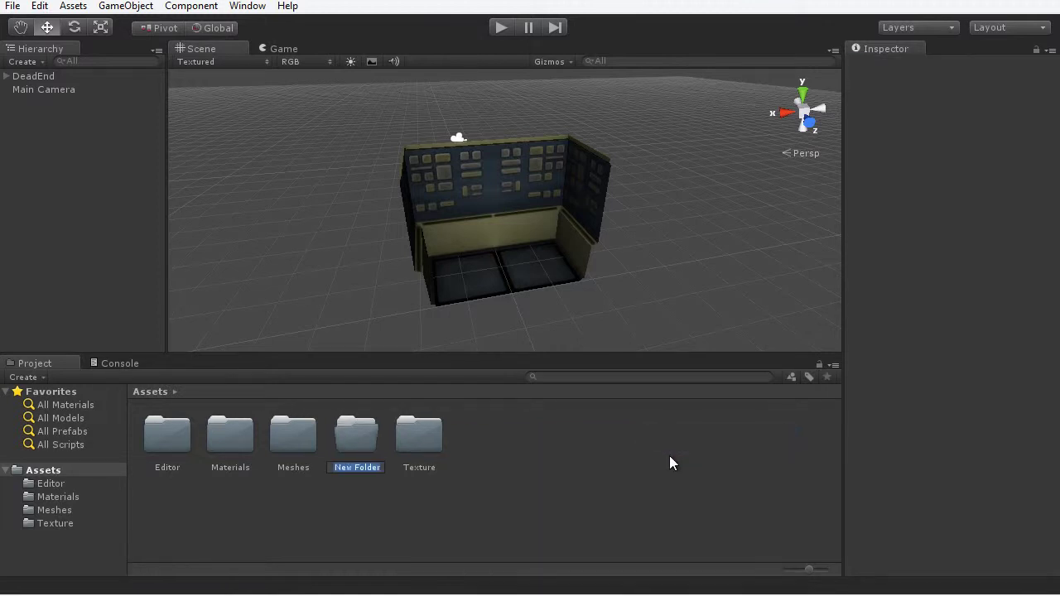
{"action": "type", "text": "Prefabs"}
{"action": "key", "text": "Return"}
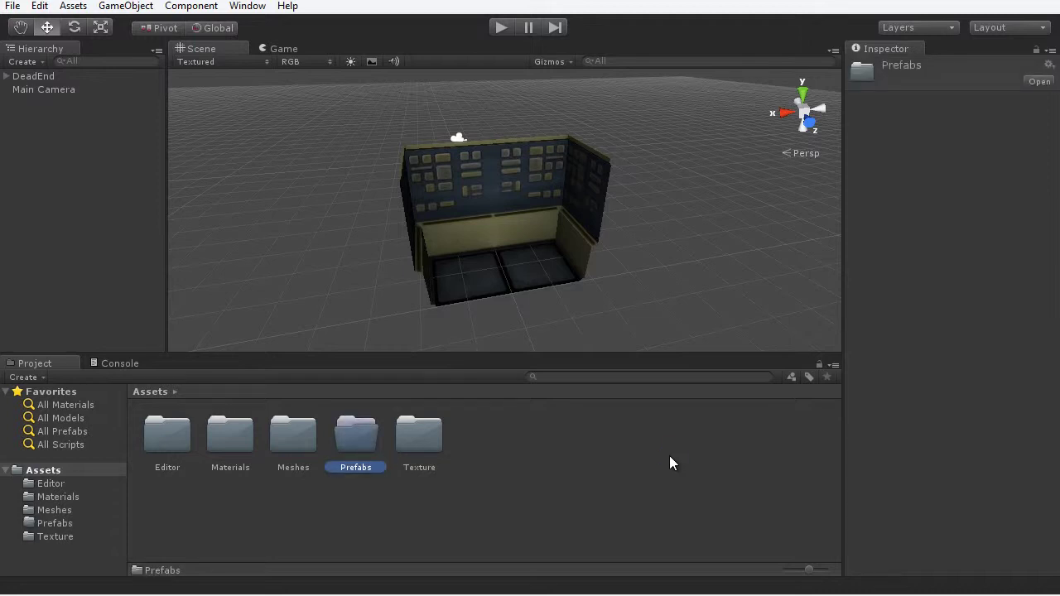
Create a prefab named DeadEnd in the Prefabs folder and fill it with the DeadEnd object from the scene.
{"action": "double_click", "coordinate": [356, 437]}
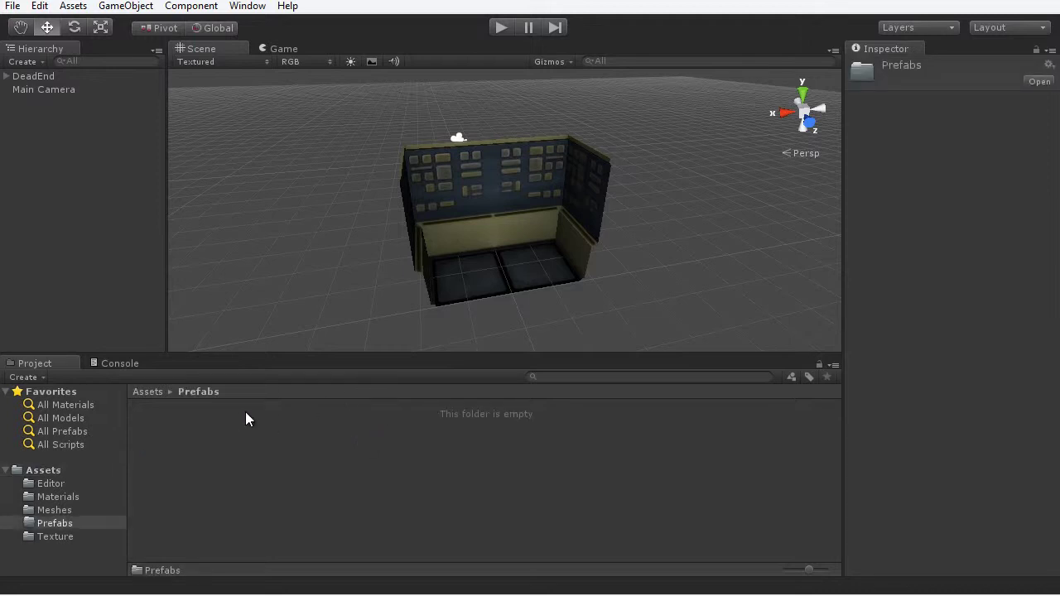
{"action": "right_click", "coordinate": [203, 405]}
{"action": "mouse_move", "coordinate": [246, 416]}
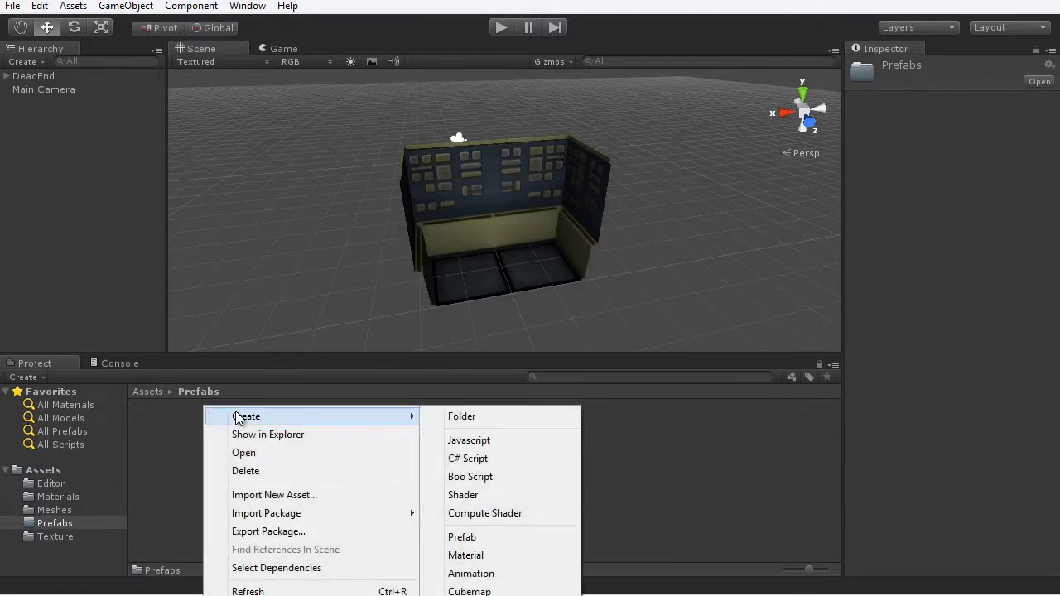
{"action": "left_click", "coordinate": [490, 537]}
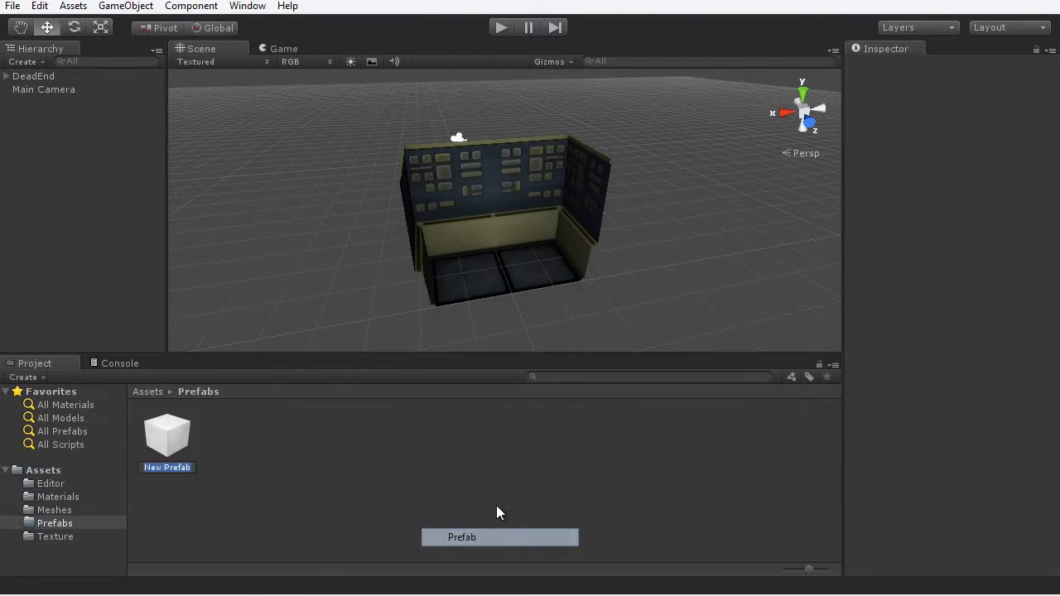
{"action": "type", "text": "DeadEnd"}
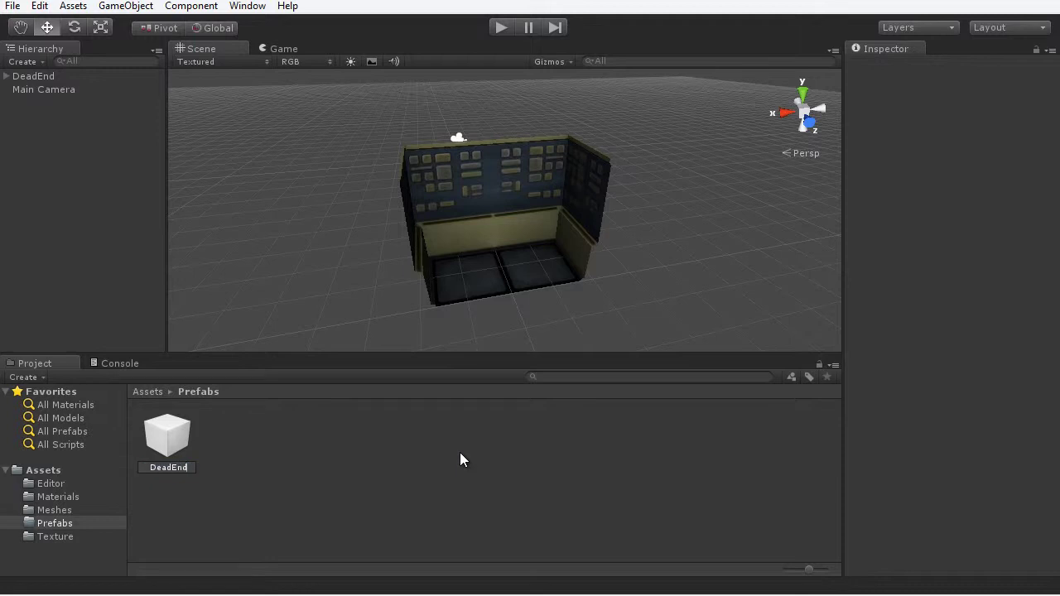
{"action": "key", "text": "Return"}
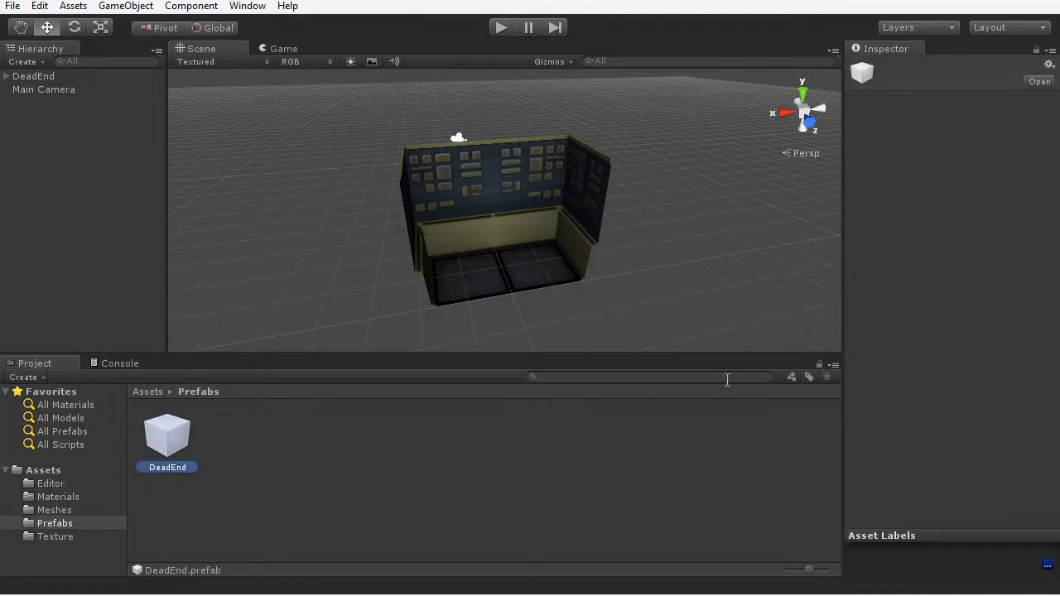
{"action": "left_click", "coordinate": [40, 76]}
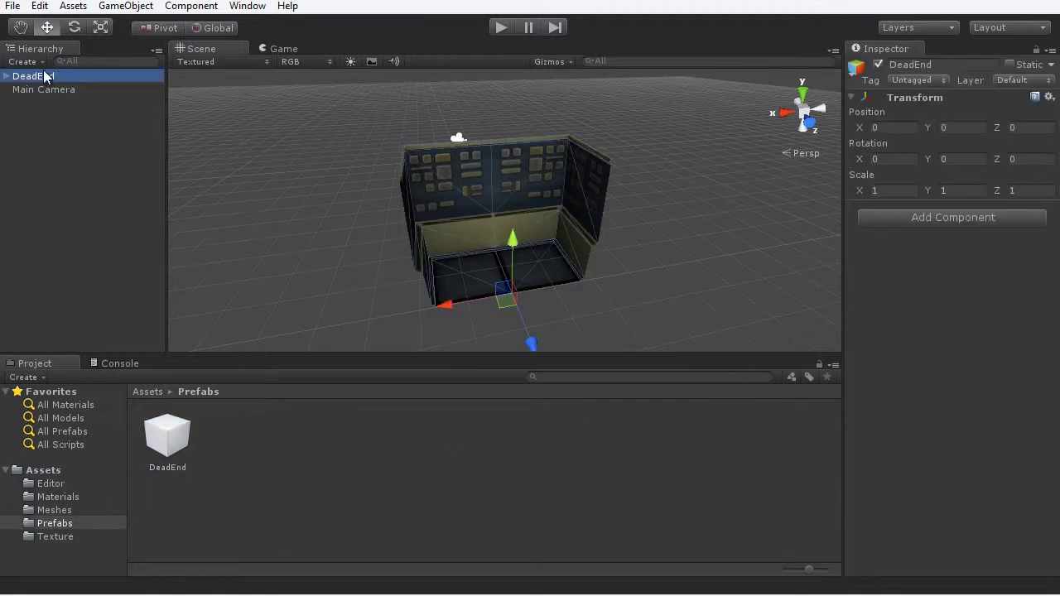
{"action": "left_click_drag", "start_coordinate": [47, 78], "coordinate": [169, 446]}
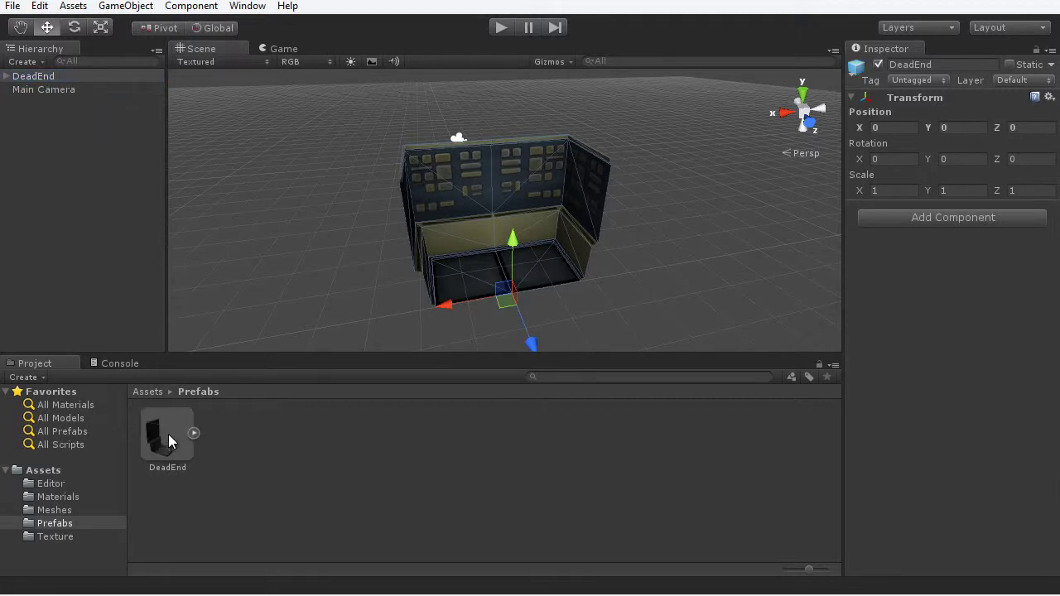
Inspect the DeadEnd prefab in the preview and delete the DeadEnd object from the scene.
{"action": "left_click", "coordinate": [169, 441]}
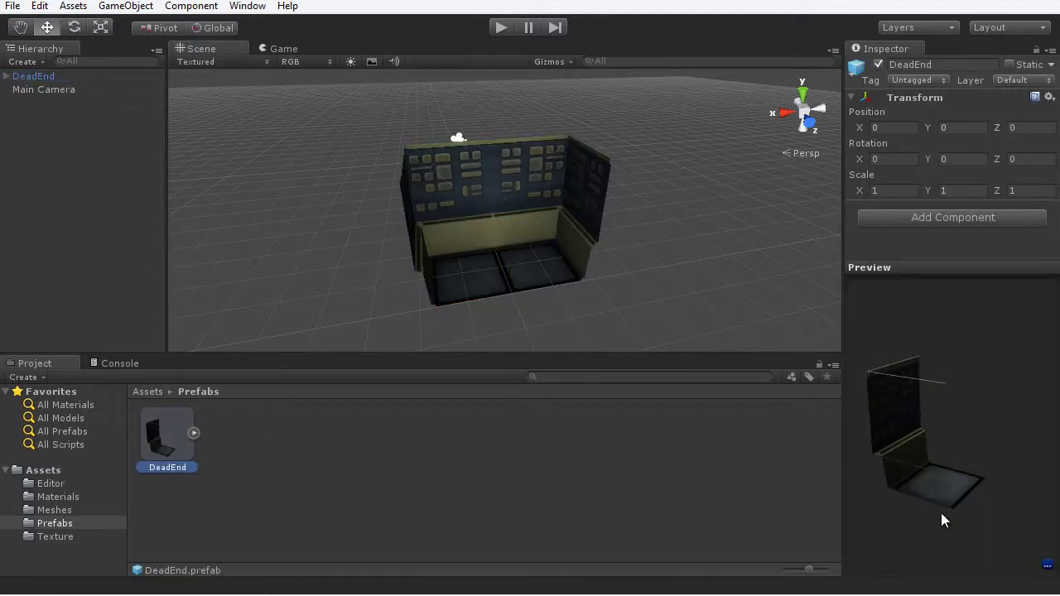
{"action": "left_click_drag", "start_coordinate": [940, 512], "coordinate": [950, 465]}
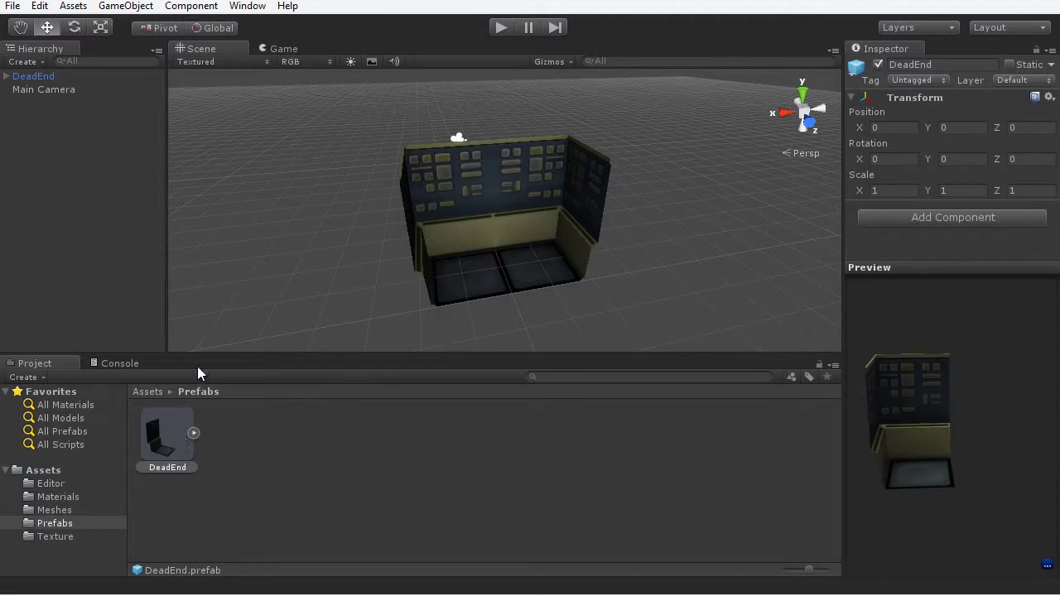
{"action": "left_click", "coordinate": [464, 224]}
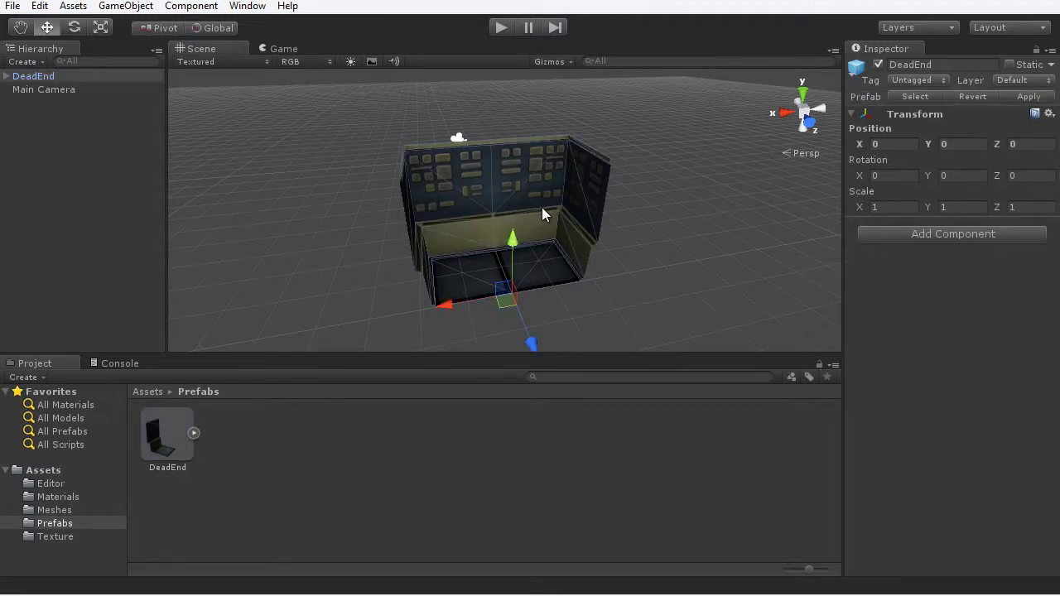
{"action": "key", "text": "Delete"}
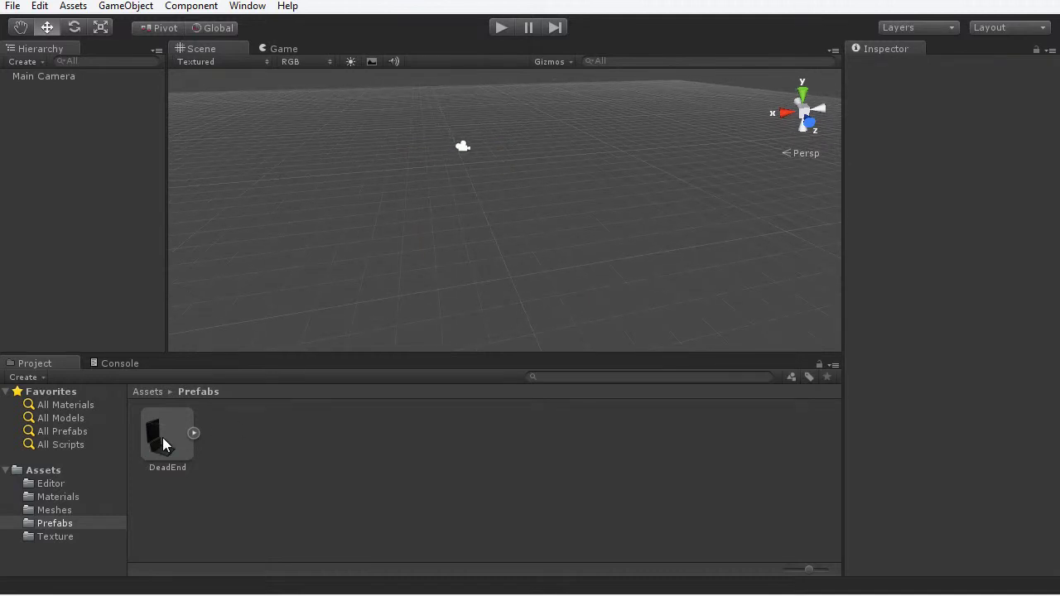
Place four instances of the DeadEnd prefab at different spots in the scene.
{"action": "left_click", "coordinate": [165, 439]}
{"action": "left_click_drag", "start_coordinate": [156, 449], "coordinate": [554, 259]}
{"action": "scroll", "coordinate": [553, 260], "scroll_direction": "down", "scroll_amount": 3}
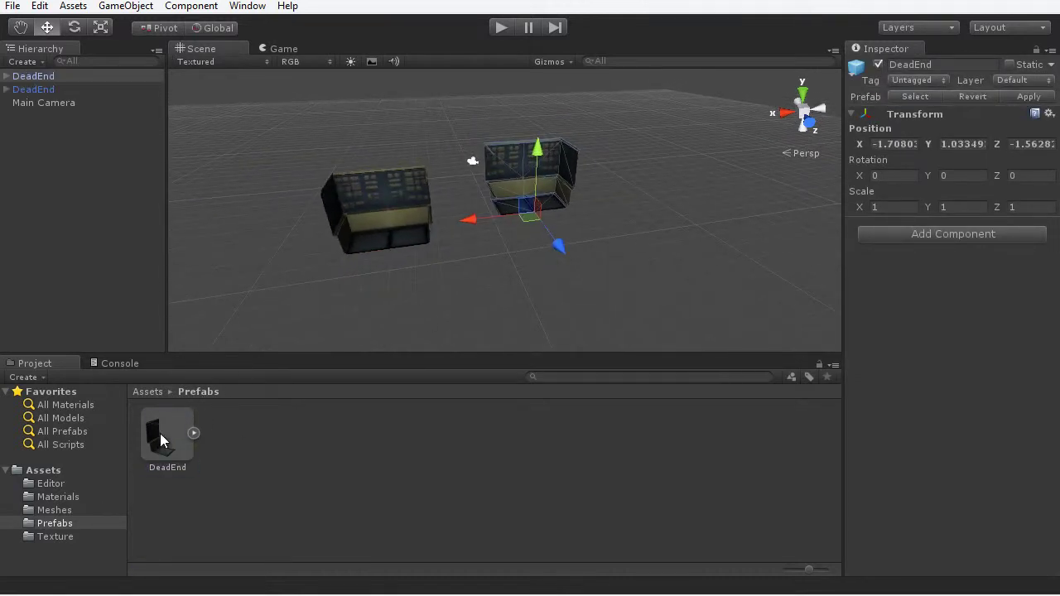
{"action": "left_click_drag", "start_coordinate": [159, 437], "coordinate": [602, 271]}
{"action": "scroll", "coordinate": [602, 272], "scroll_direction": "down", "scroll_amount": 2}
{"action": "scroll", "coordinate": [602, 279], "scroll_direction": "down", "scroll_amount": 1}
{"action": "left_click_drag", "start_coordinate": [166, 438], "coordinate": [560, 239]}
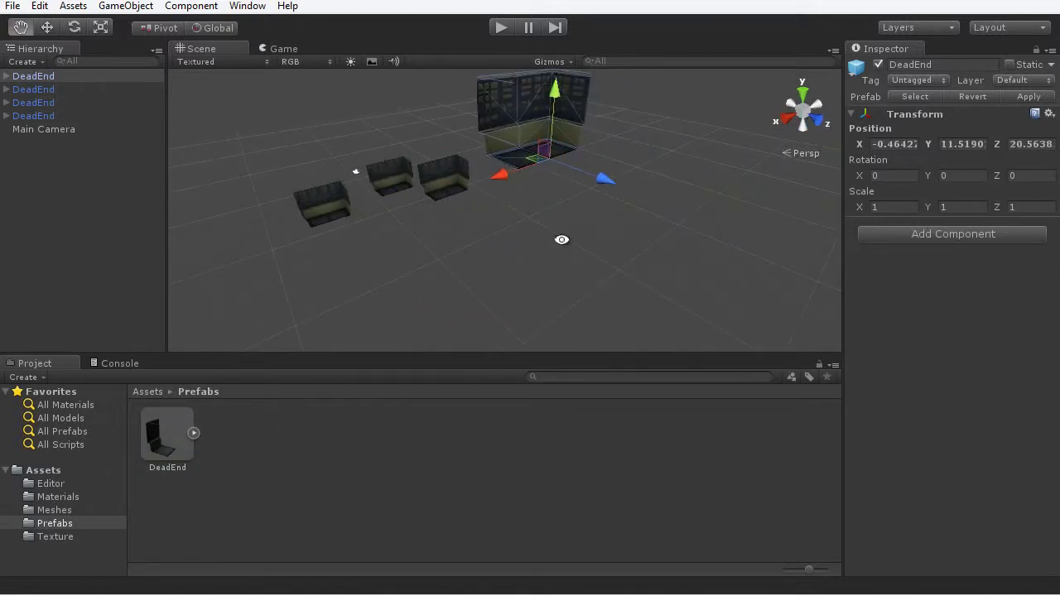
{"action": "scroll", "coordinate": [602, 239], "scroll_direction": "down", "scroll_amount": 2}
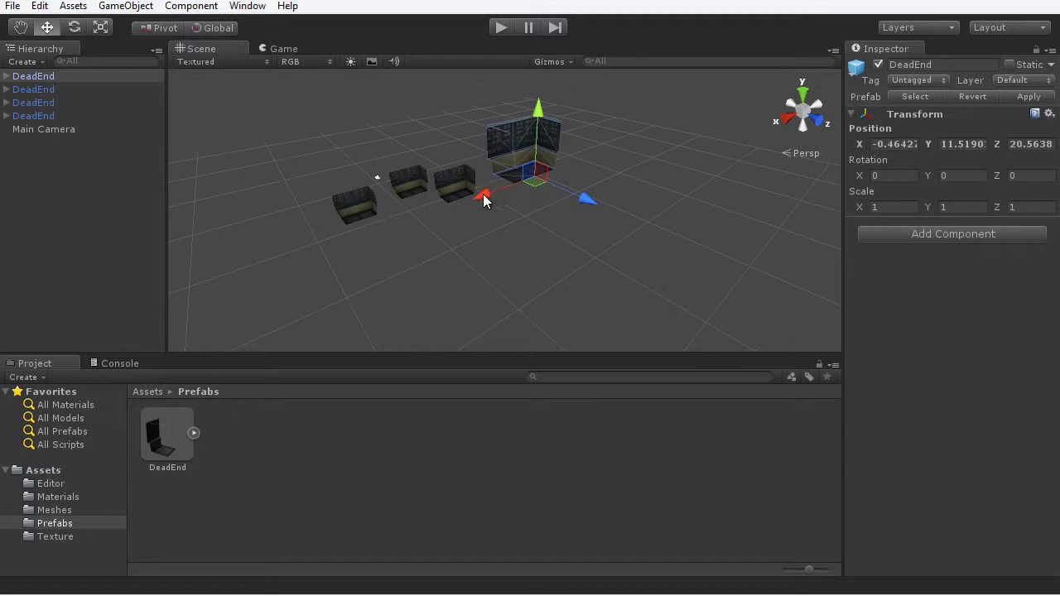
Undo the placement of all DeadEnd prefab instances in the scene.
{"action": "key", "text": "ctrl+z"}
{"action": "key", "text": "ctrl+z"}
{"action": "key", "text": "ctrl+z"}
{"action": "key", "text": "ctrl+z"}
{"action": "key", "text": "ctrl+z"}
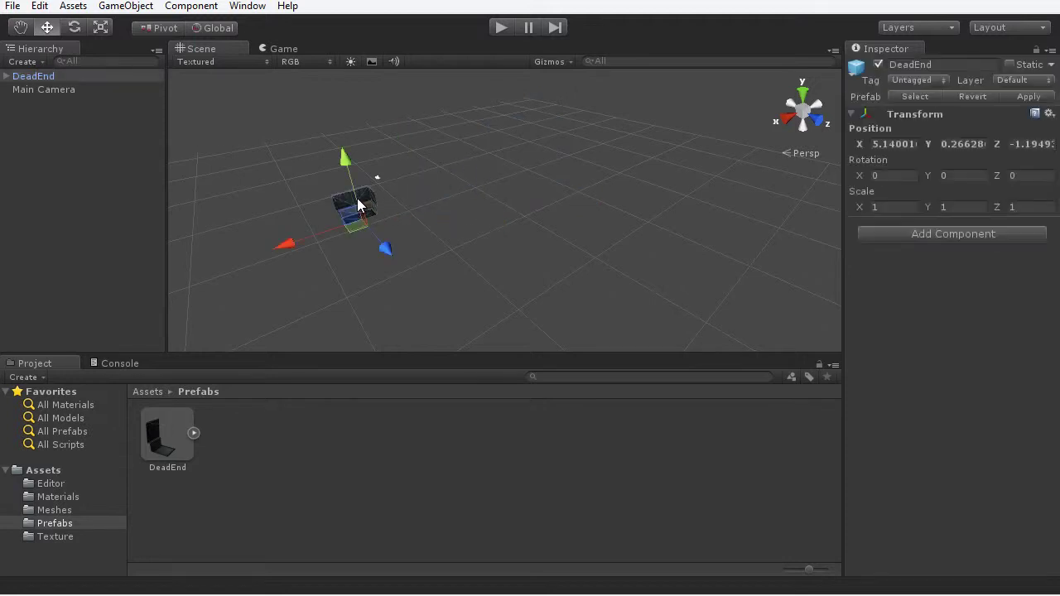
{"action": "key", "text": "ctrl+z"}
Place the straight_edge_02 mesh in the scene and set its position to X 0, Y 0, Z 0.
{"action": "scroll", "coordinate": [438, 224], "scroll_direction": "up", "scroll_amount": 2}
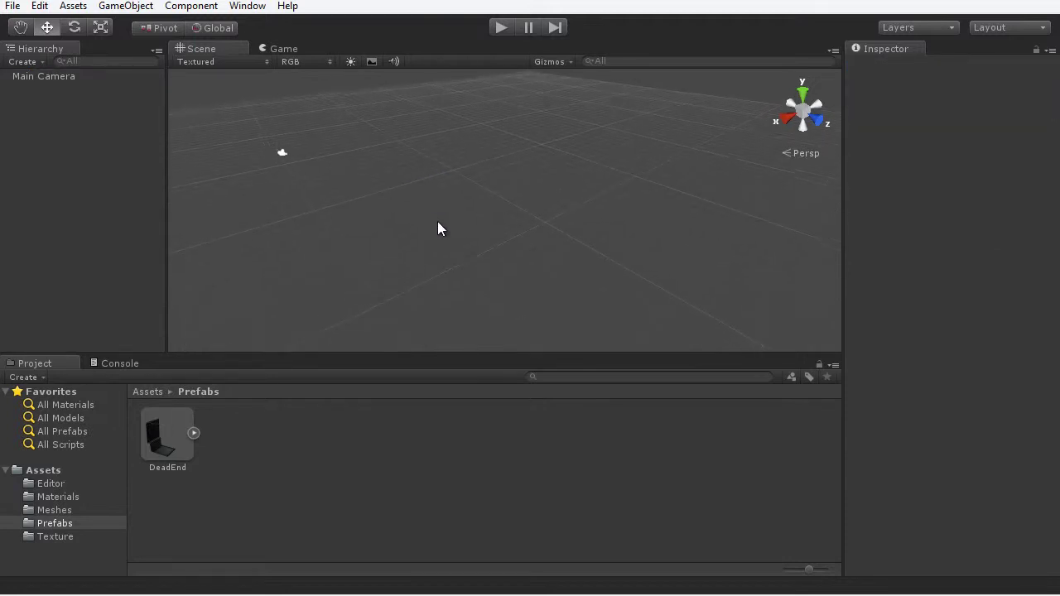
{"action": "left_click_drag", "start_coordinate": [437, 230], "coordinate": [471, 295], "text": "alt"}
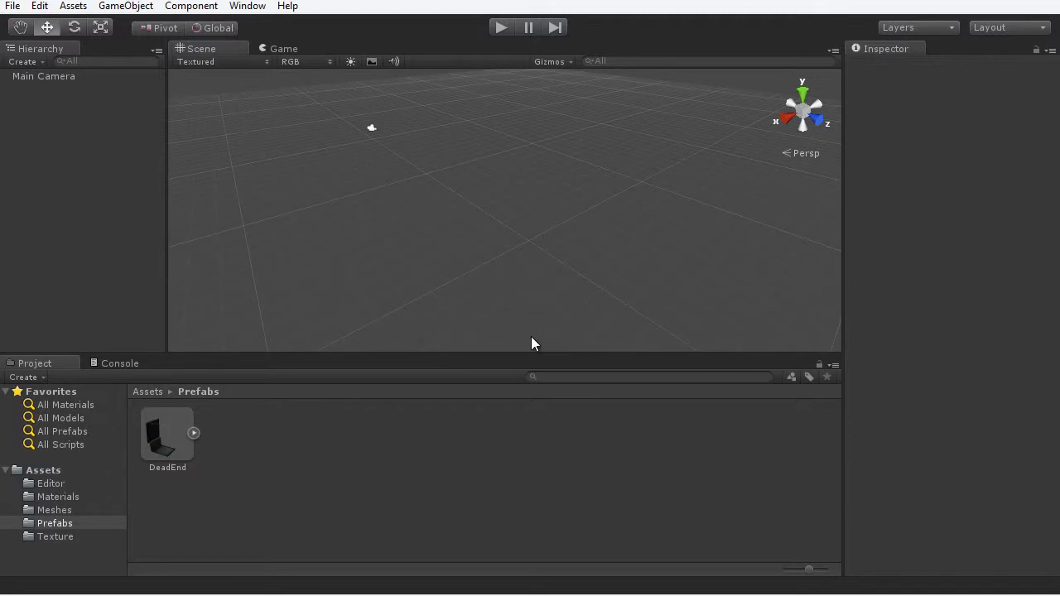
{"action": "scroll", "coordinate": [372, 128], "scroll_direction": "up", "scroll_amount": 3}
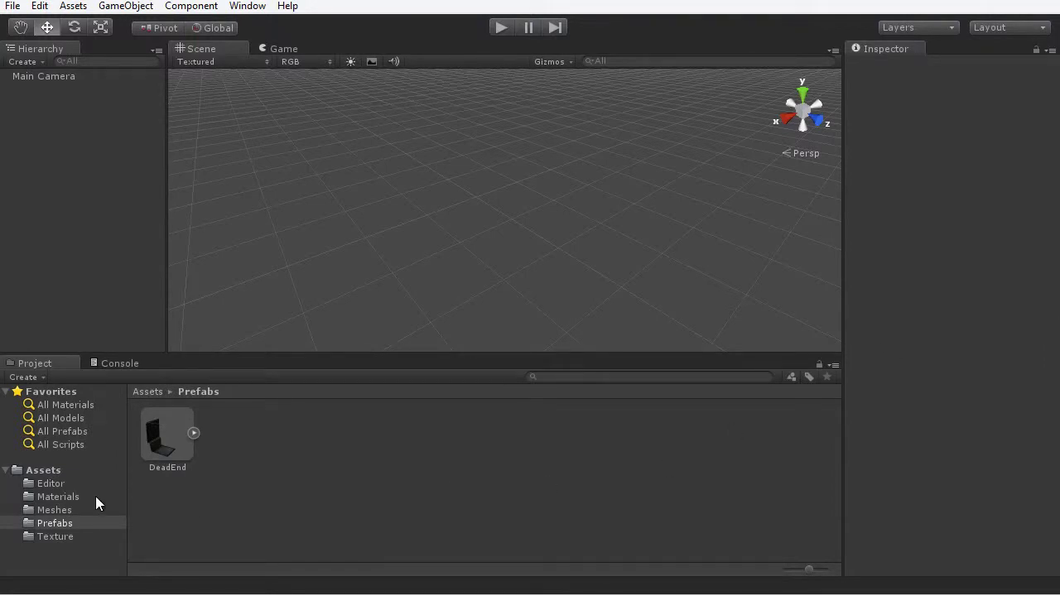
{"action": "left_click", "coordinate": [59, 509]}
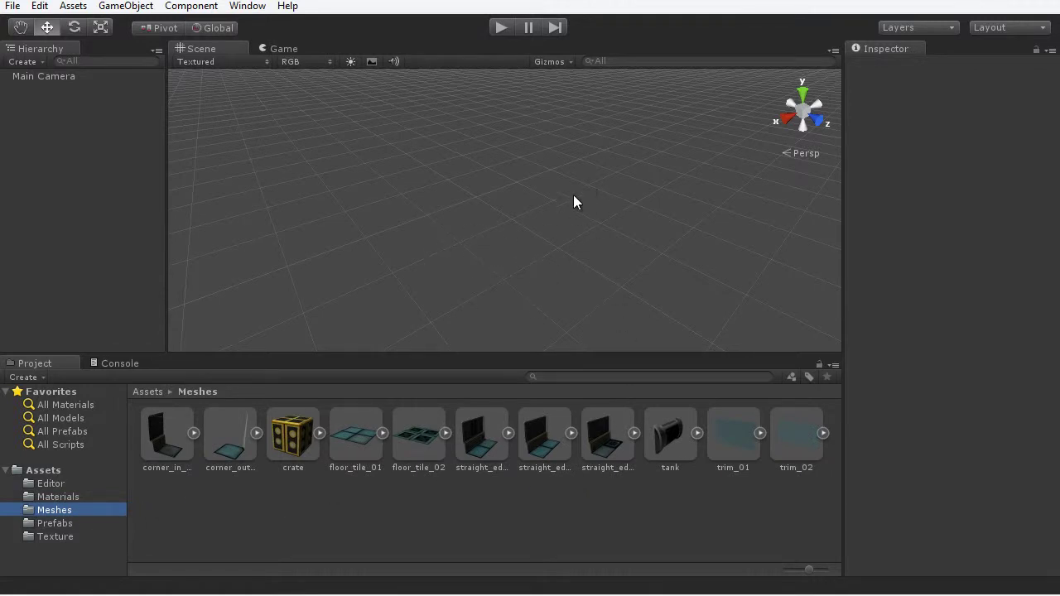
{"action": "left_click_drag", "start_coordinate": [535, 415], "coordinate": [505, 250]}
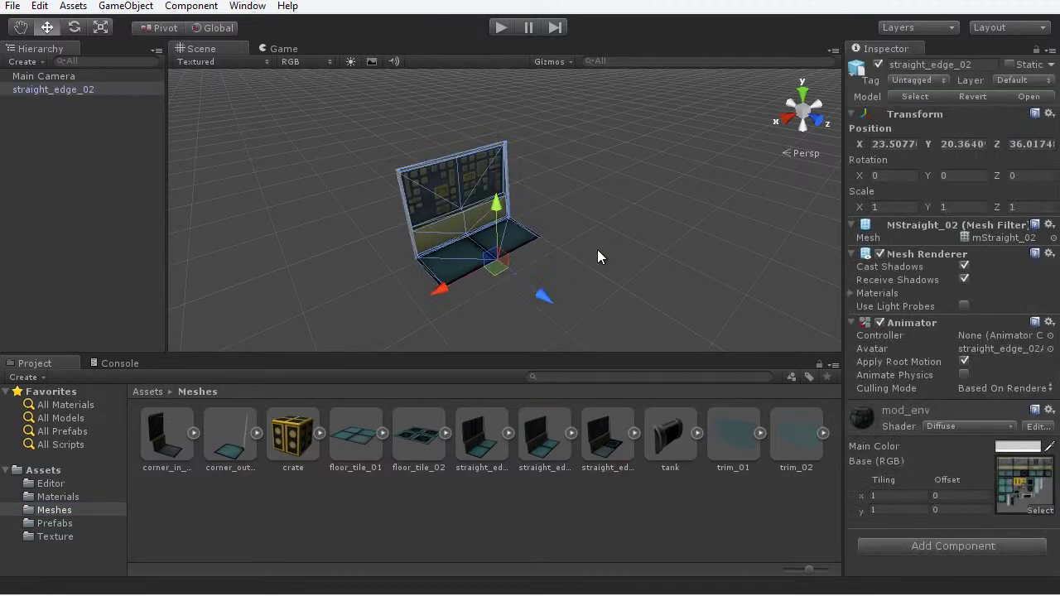
{"action": "left_click", "coordinate": [882, 144]}
{"action": "type", "text": "0"}
{"action": "left_click", "coordinate": [960, 144]}
{"action": "type", "text": "0"}
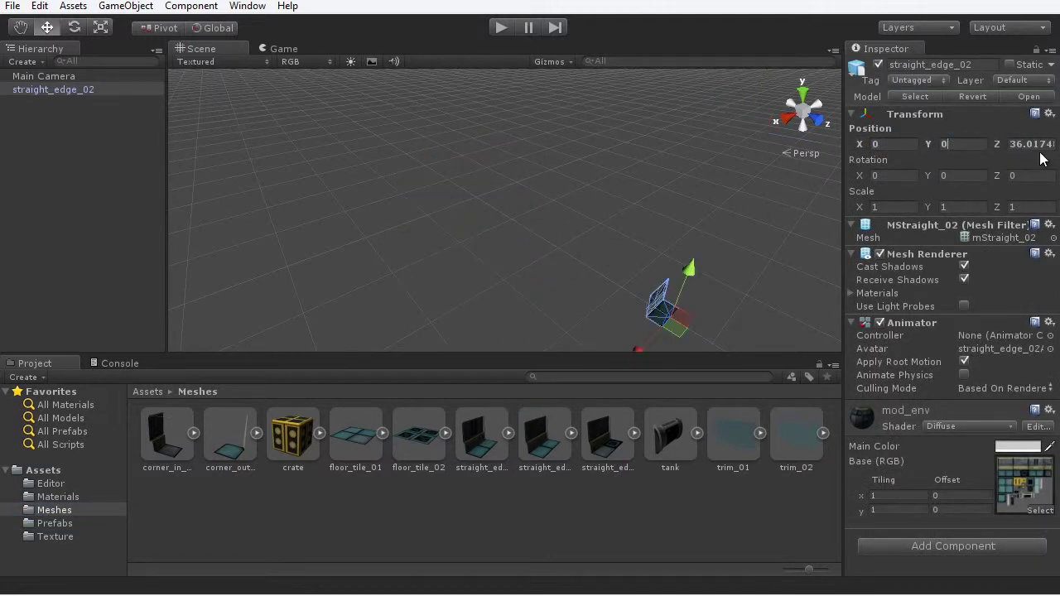
{"action": "left_click", "coordinate": [1032, 143]}
{"action": "type", "text": "0f"}
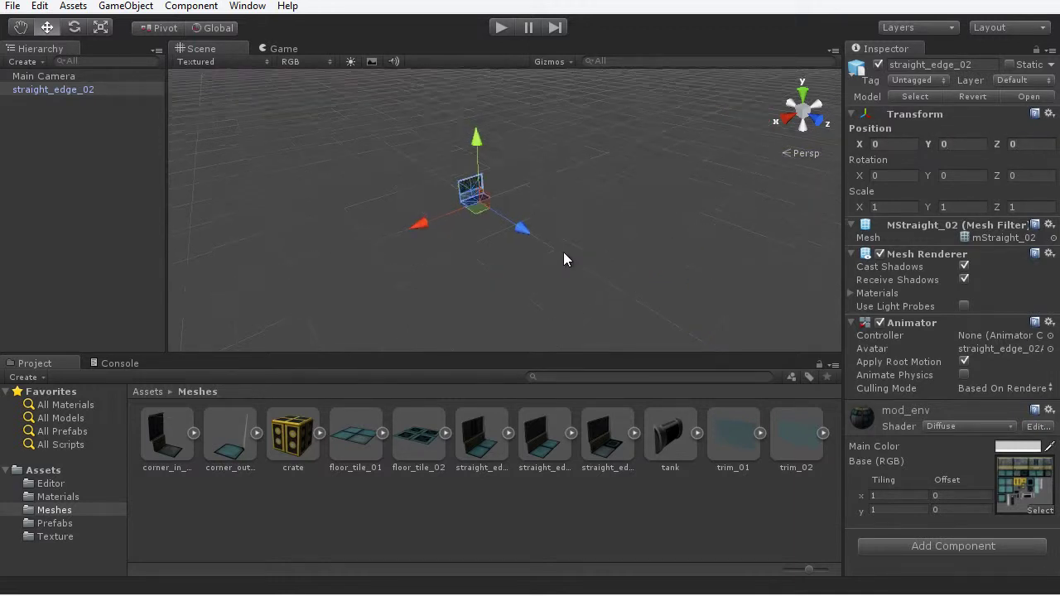
Place the straight_edge_03 mesh beside straight_edge_02 and set its Y rotation to 180.
{"action": "scroll", "coordinate": [539, 292], "scroll_direction": "down", "scroll_amount": 3}
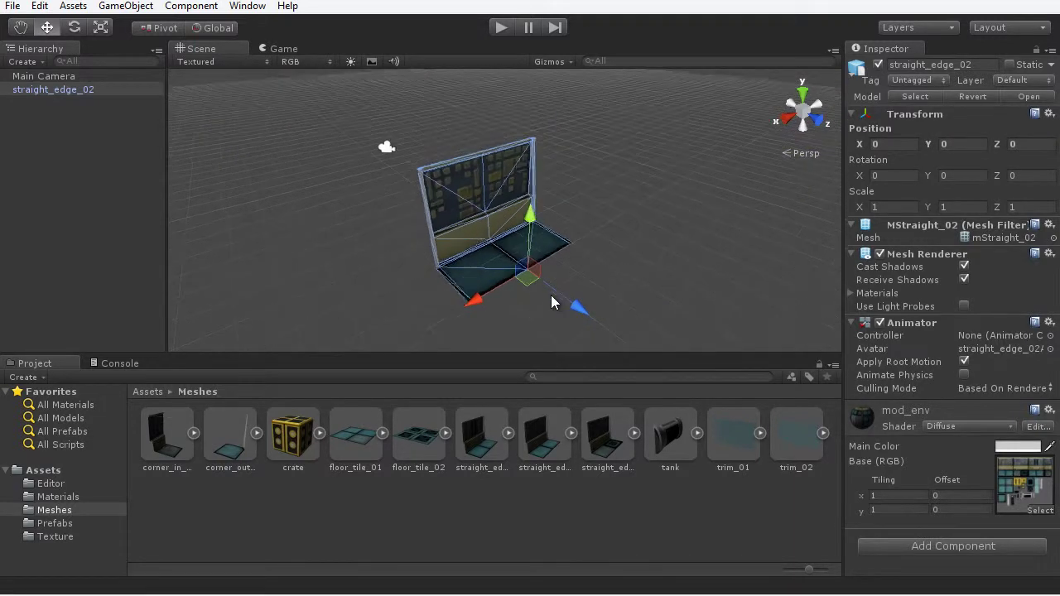
{"action": "left_click_drag", "start_coordinate": [605, 439], "coordinate": [681, 277]}
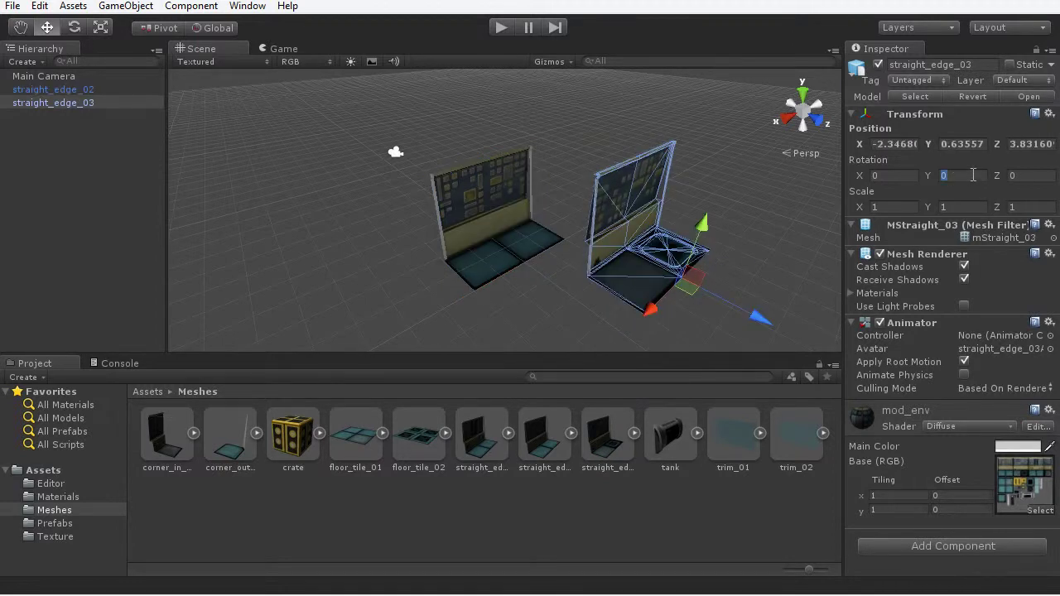
{"action": "type", "text": "180"}
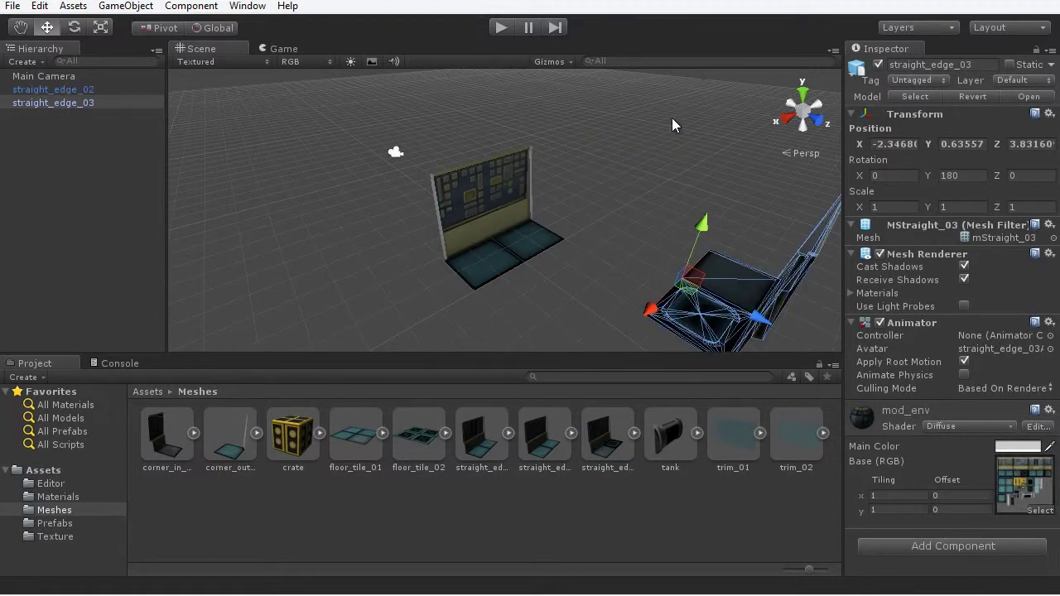
Set straight_edge_03's position to X 0, Y 0, Z 0 so it faces straight_edge_02.
{"action": "left_click", "coordinate": [907, 144]}
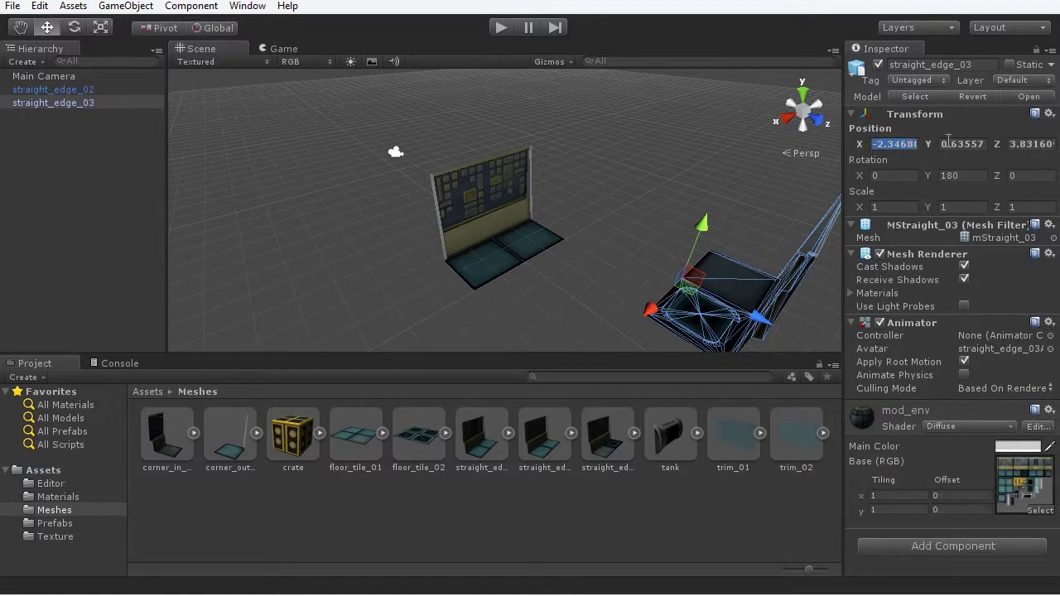
{"action": "type", "text": "0"}
{"action": "left_click", "coordinate": [948, 145]}
{"action": "type", "text": "0"}
{"action": "left_click", "coordinate": [1024, 144]}
{"action": "type", "text": "0"}
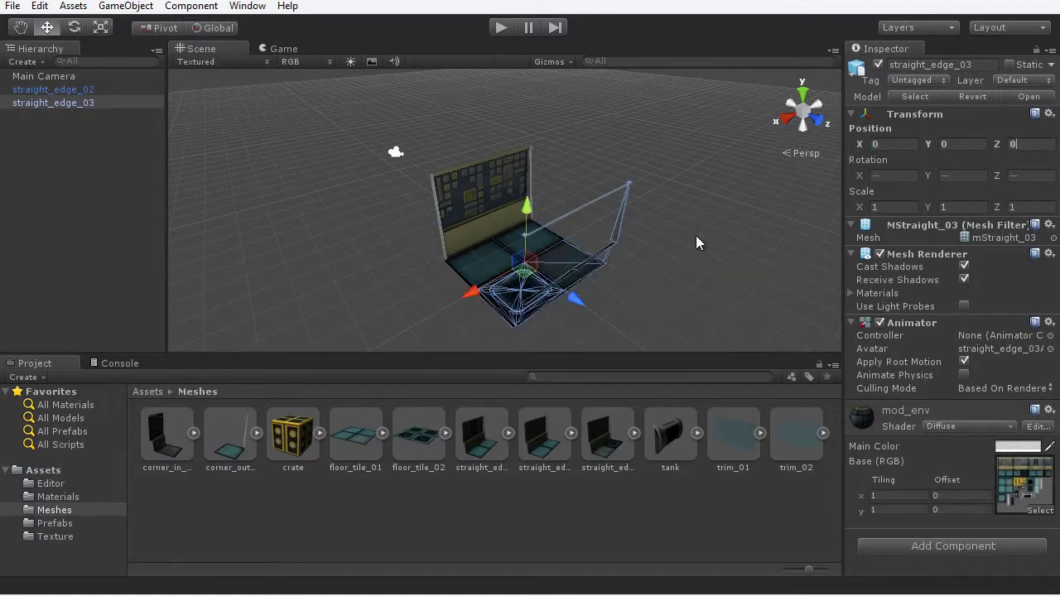
{"action": "left_click", "coordinate": [615, 280]}
{"action": "left_click_drag", "start_coordinate": [403, 256], "coordinate": [463, 242], "text": "alt"}
{"action": "scroll", "coordinate": [532, 269], "scroll_direction": "up", "scroll_amount": 5}
{"action": "scroll", "coordinate": [556, 252], "scroll_direction": "down", "scroll_amount": 2}
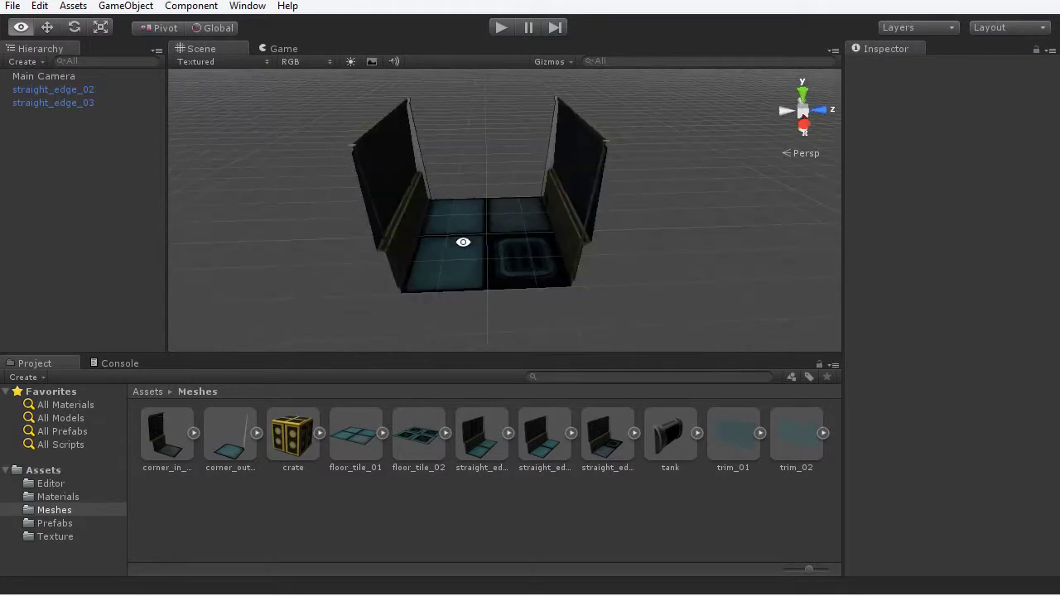
Create an empty game object and set its position to X 0, Y 0, Z 0.
{"action": "left_click", "coordinate": [560, 207]}
{"action": "left_click", "coordinate": [429, 222], "text": "shift"}
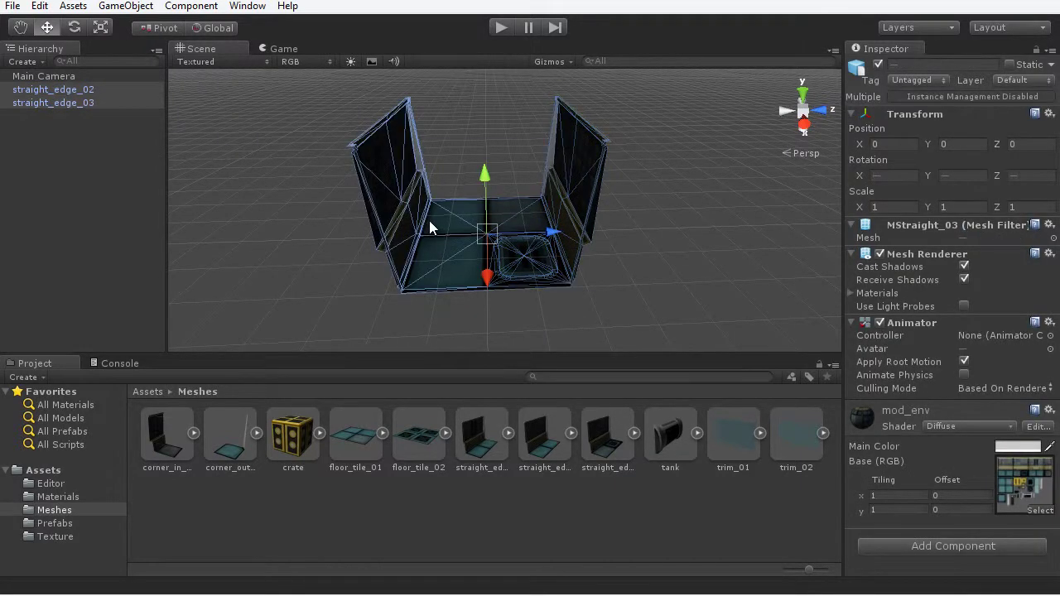
{"action": "left_click", "coordinate": [126, 6]}
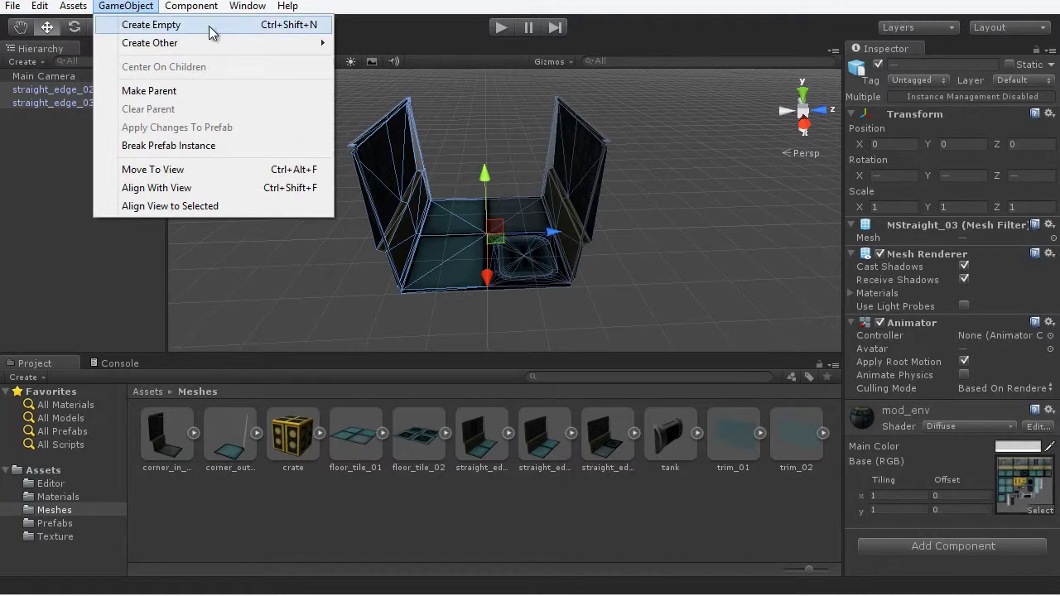
{"action": "left_click", "coordinate": [170, 25]}
{"action": "left_click", "coordinate": [905, 126]}
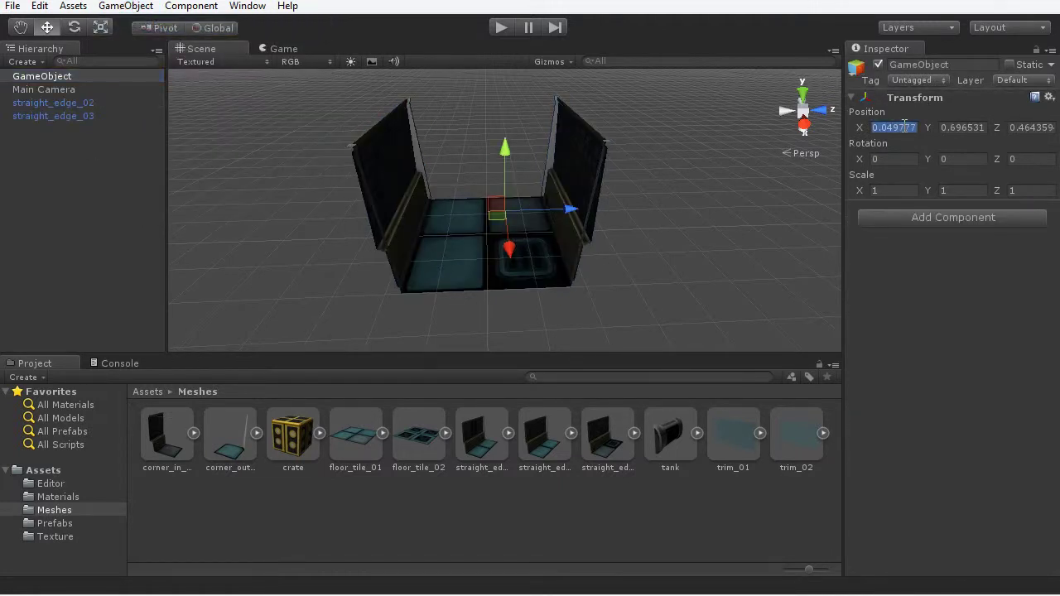
{"action": "type", "text": "0"}
{"action": "key", "text": "Tab"}
{"action": "type", "text": "0"}
{"action": "key", "text": "Tab"}
{"action": "type", "text": "0"}
Rename the empty game object as Straight_Section_01.
{"action": "left_click", "coordinate": [962, 64]}
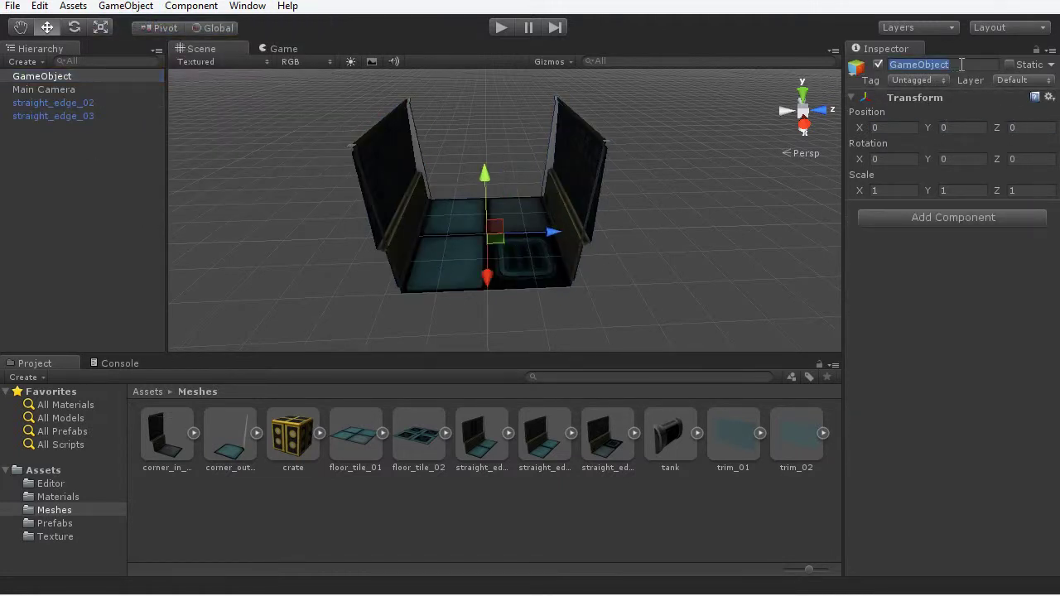
{"action": "type", "text": "Strai"}
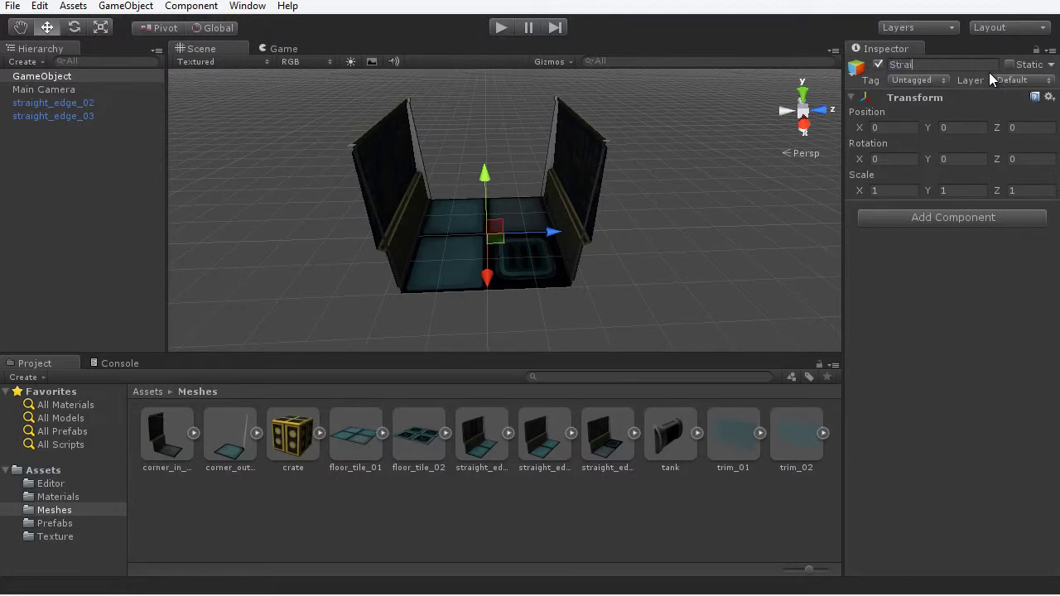
{"action": "type", "text": "ght_Section_01"}
{"action": "key", "text": "Return"}
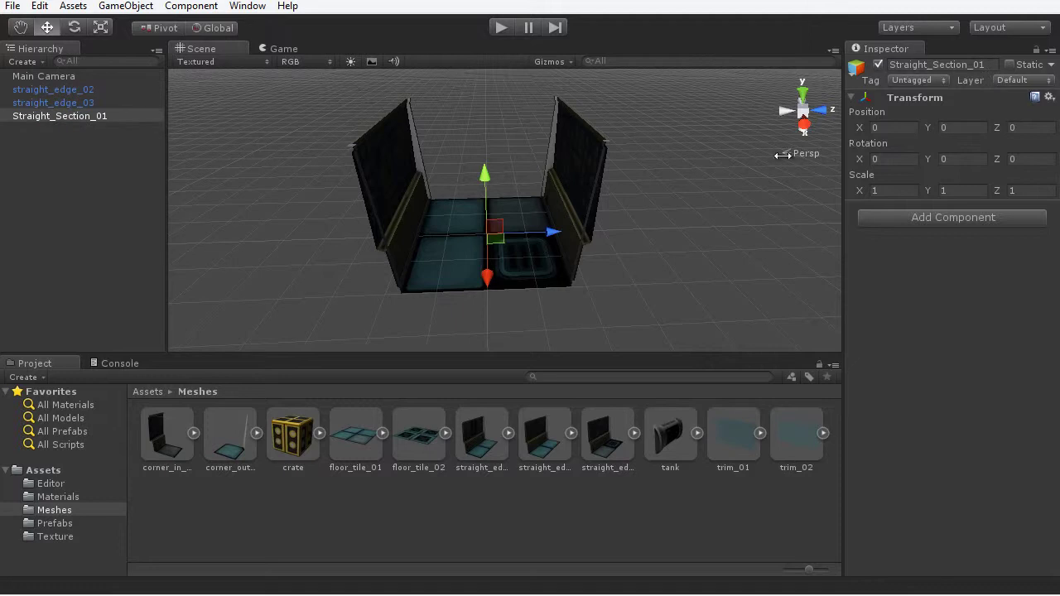
Make straight_edge_02 and straight_edge_03 children of the Straight_Section_01 object.
{"action": "left_click", "coordinate": [53, 89]}
{"action": "left_click", "coordinate": [73, 102], "text": "shift"}
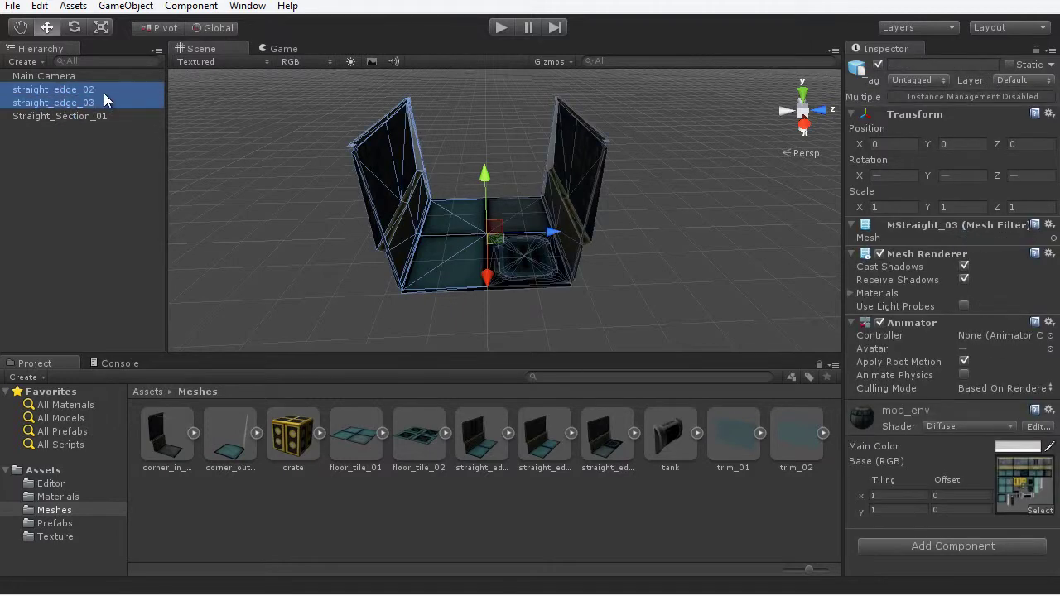
{"action": "left_click_drag", "start_coordinate": [105, 100], "coordinate": [60, 119]}
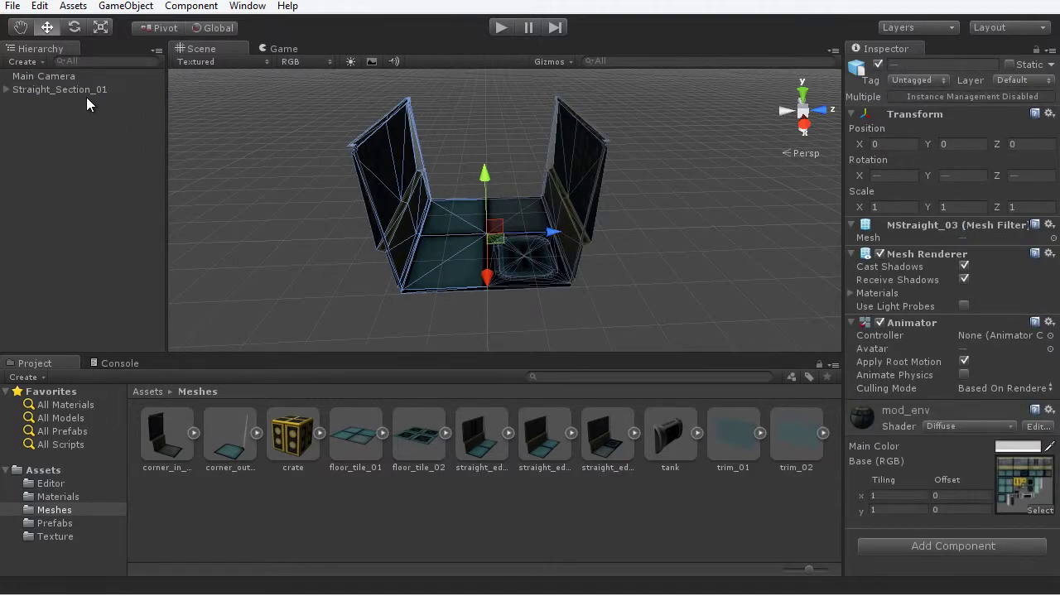
{"action": "left_click", "coordinate": [90, 92]}
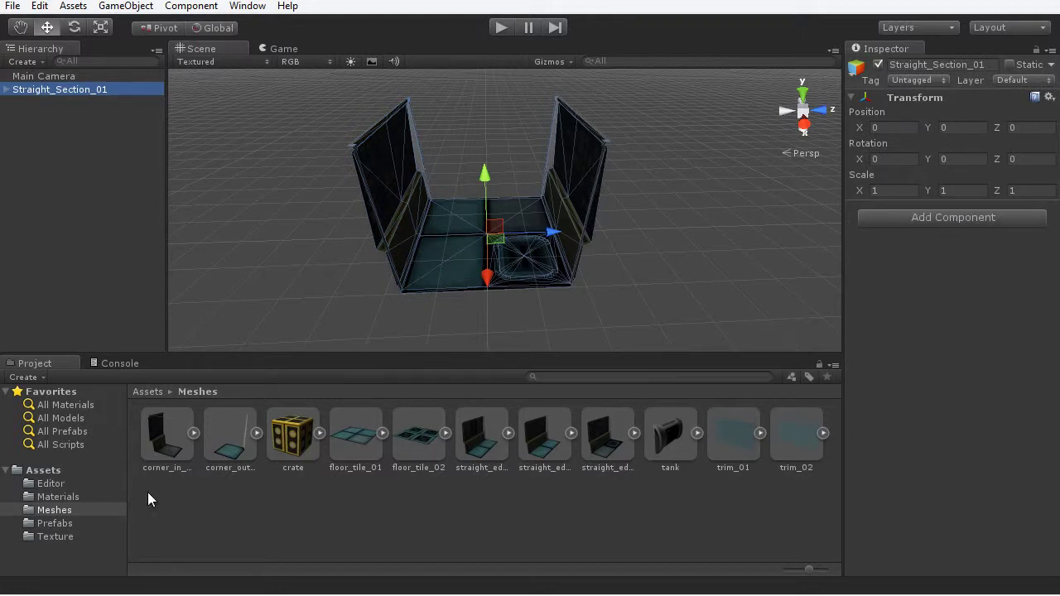
Create a new prefab named StraightSection_01 in the Prefabs folder.
{"action": "left_click", "coordinate": [76, 523]}
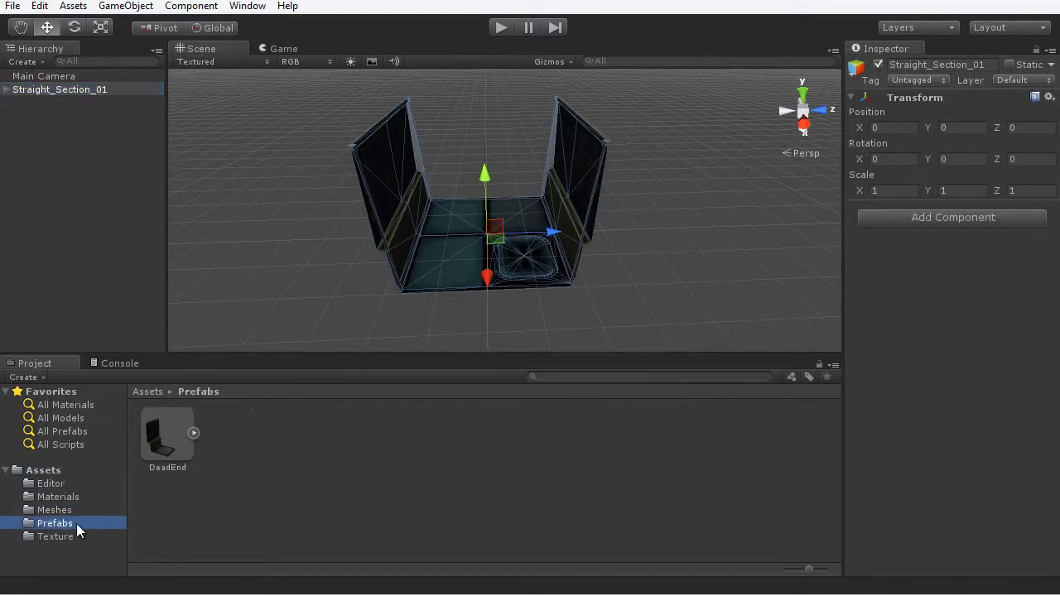
{"action": "right_click", "coordinate": [298, 419]}
{"action": "mouse_move", "coordinate": [355, 429]}
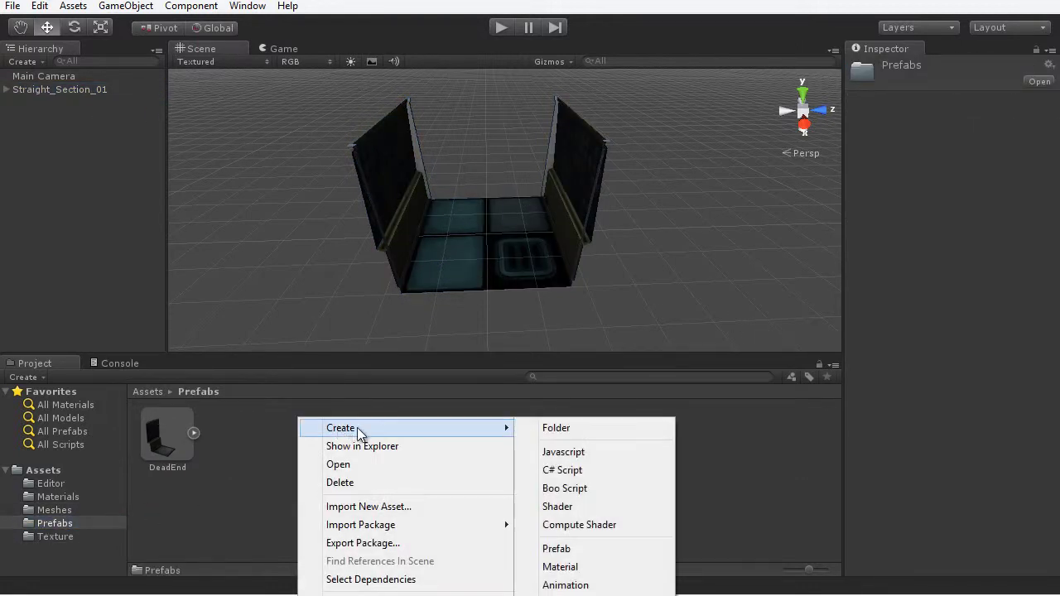
{"action": "left_click", "coordinate": [594, 548]}
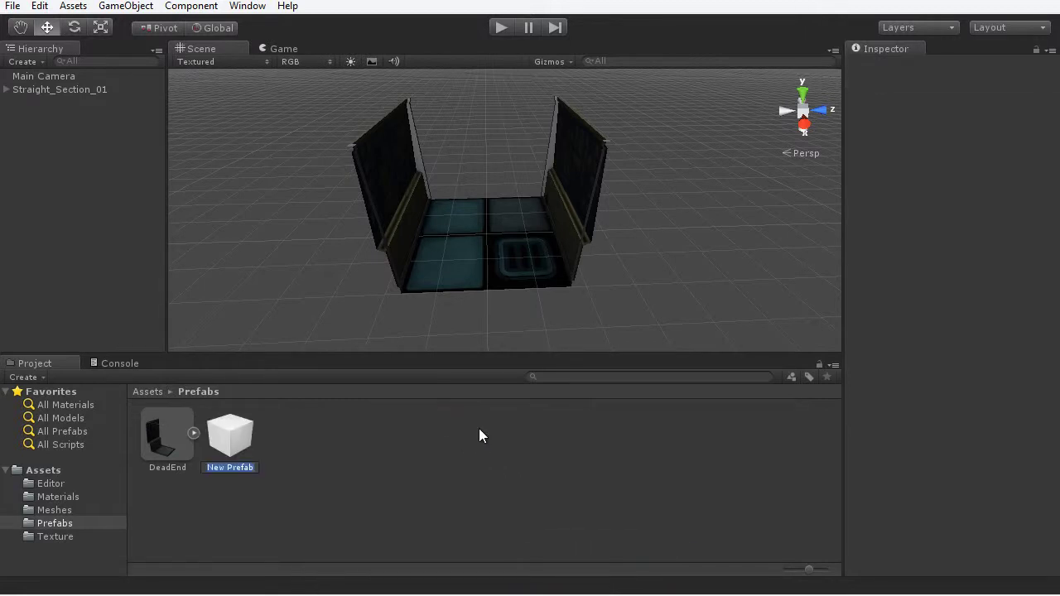
{"action": "type", "text": "S"}
{"action": "type", "text": "traightSection_01"}
{"action": "key", "text": "Return"}
Store the Straight_Section_01 object in the StraightSection_01 prefab and delete the original from the scene.
{"action": "left_click_drag", "start_coordinate": [54, 90], "coordinate": [230, 443]}
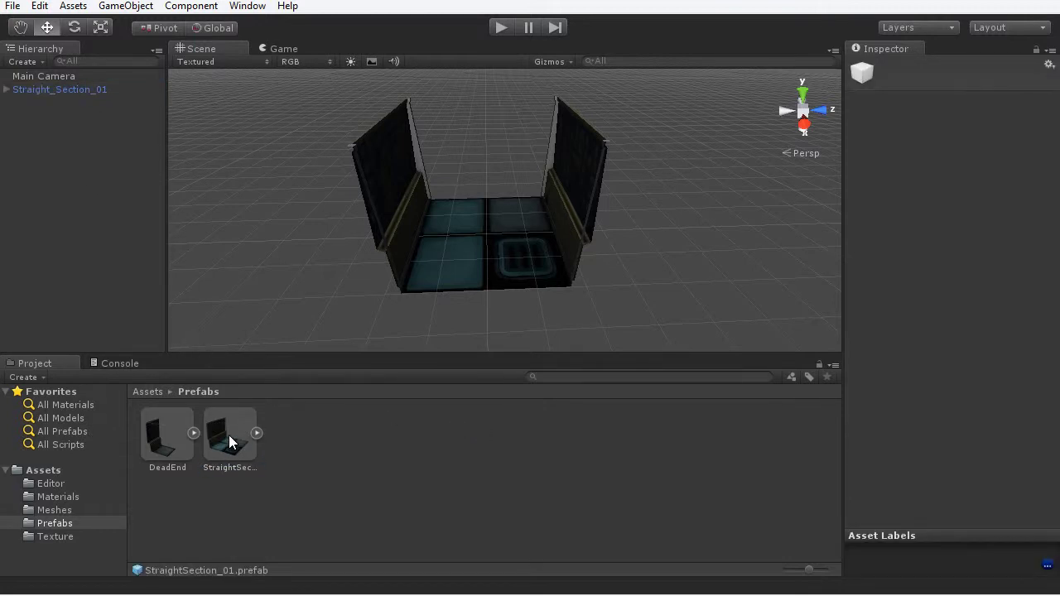
{"action": "left_click", "coordinate": [231, 443]}
{"action": "mouse_move", "coordinate": [892, 428]}
{"action": "left_mouse_down"}
{"action": "mouse_move", "coordinate": [924, 461]}
{"action": "mouse_move", "coordinate": [640, 385]}
{"action": "mouse_move", "coordinate": [996, 458]}
{"action": "mouse_move", "coordinate": [1018, 449]}
{"action": "mouse_move", "coordinate": [923, 443]}
{"action": "mouse_move", "coordinate": [1034, 466]}
{"action": "mouse_move", "coordinate": [931, 447]}
{"action": "mouse_move", "coordinate": [983, 443]}
{"action": "mouse_move", "coordinate": [1048, 466]}
{"action": "mouse_move", "coordinate": [903, 432]}
{"action": "left_mouse_up"}
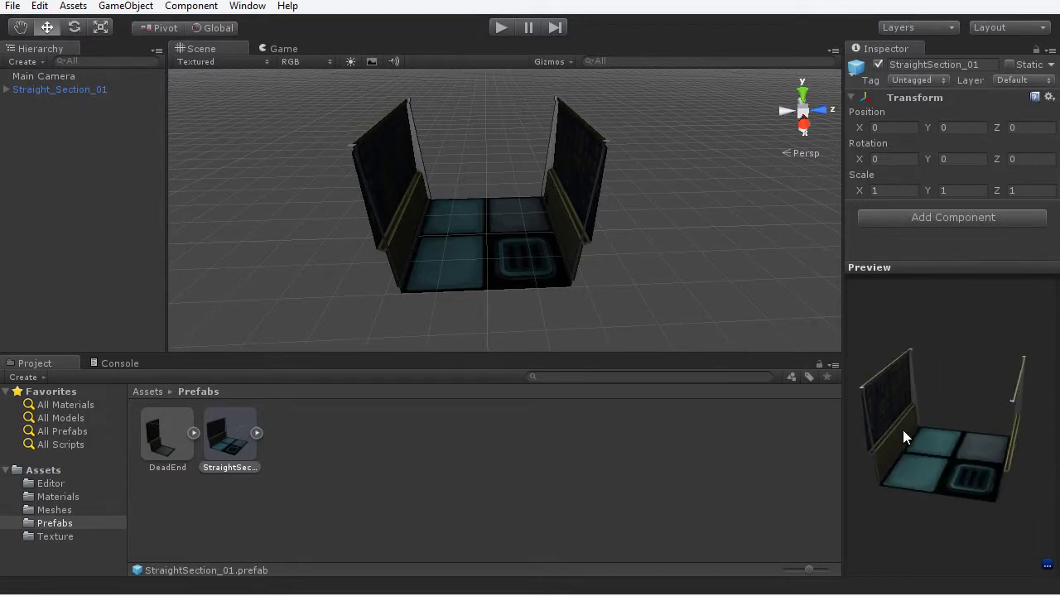
{"action": "left_click", "coordinate": [56, 91]}
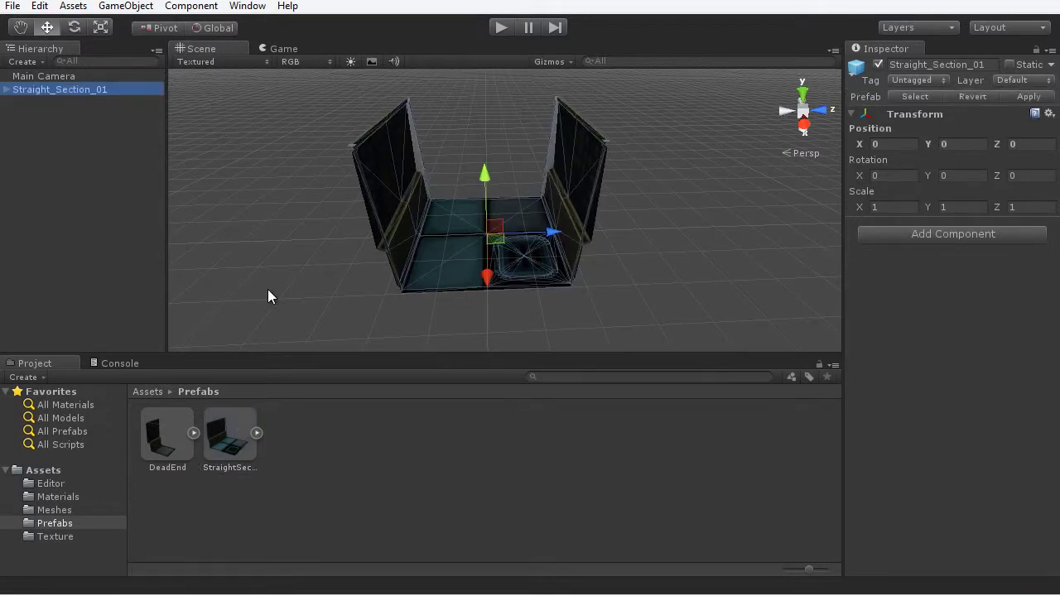
{"action": "key", "text": "Delete"}
Place two instances of the StraightSection_01 prefab in the scene and vertex-snap them end to end.
{"action": "left_click_drag", "start_coordinate": [239, 432], "coordinate": [603, 243]}
{"action": "key", "text": "v"}
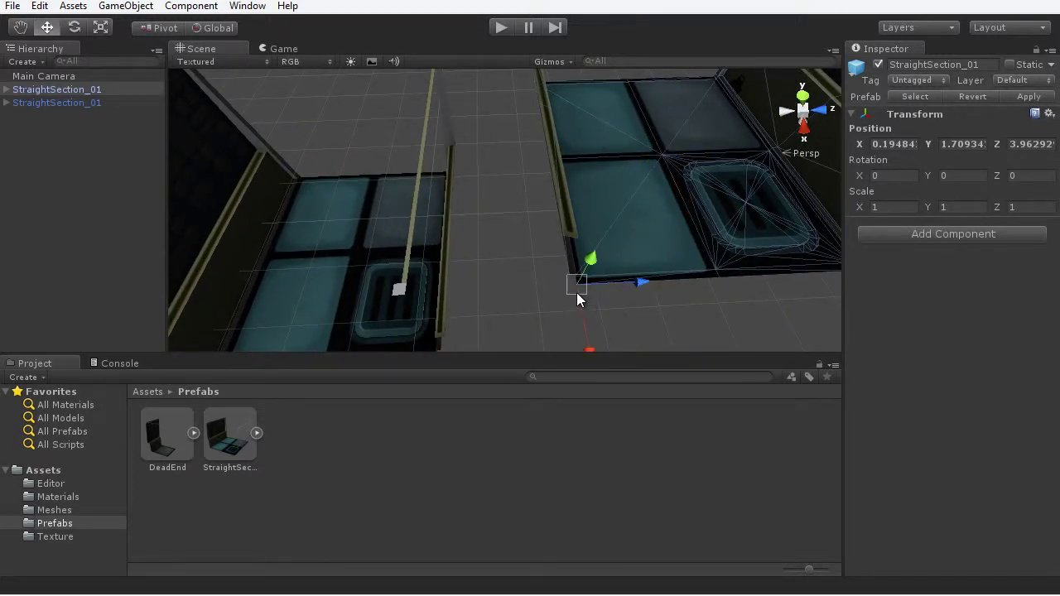
{"action": "left_click_drag", "start_coordinate": [575, 283], "coordinate": [293, 156]}
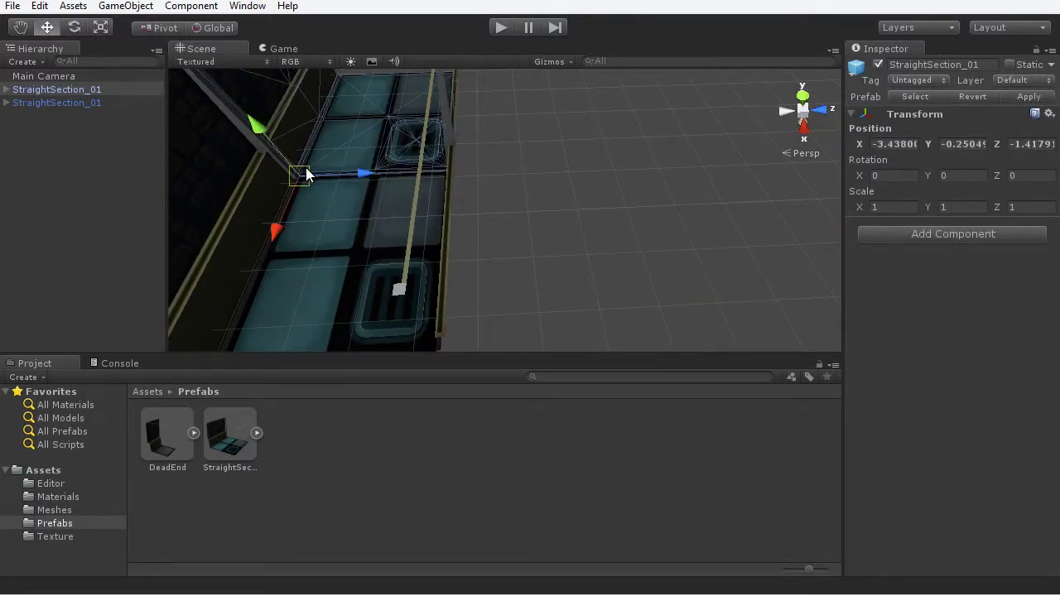
{"action": "left_click", "coordinate": [496, 170]}
{"action": "left_click_drag", "start_coordinate": [496, 170], "coordinate": [497, 222], "text": "alt"}
{"action": "left_click_drag", "start_coordinate": [472, 164], "coordinate": [461, 187], "text": "alt"}
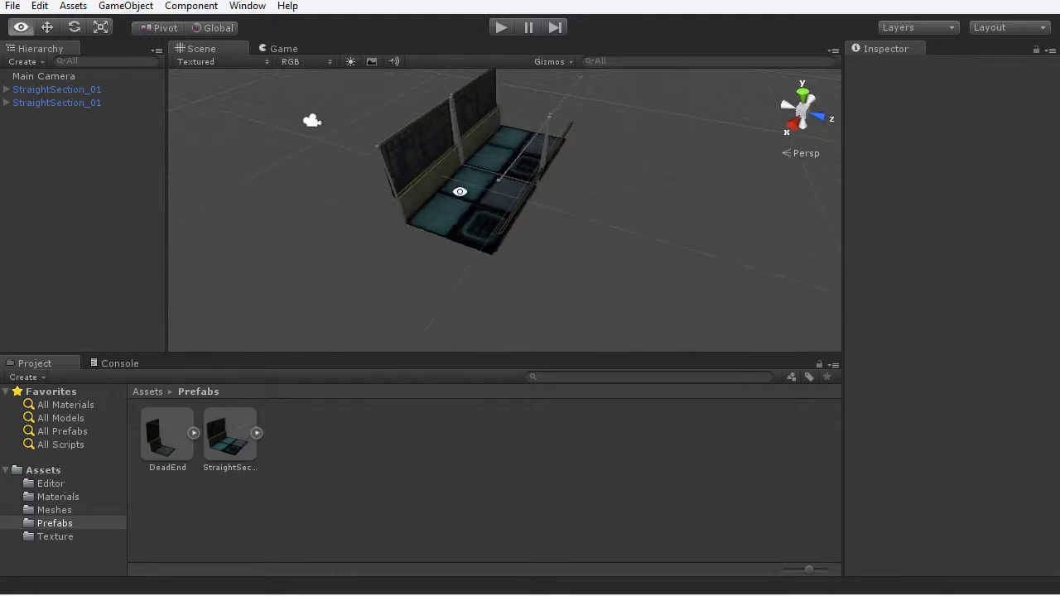
Delete both StraightSection_01 prefab instances from the scene.
{"action": "left_click", "coordinate": [504, 131]}
{"action": "key", "text": "Delete"}
{"action": "left_click", "coordinate": [474, 196]}
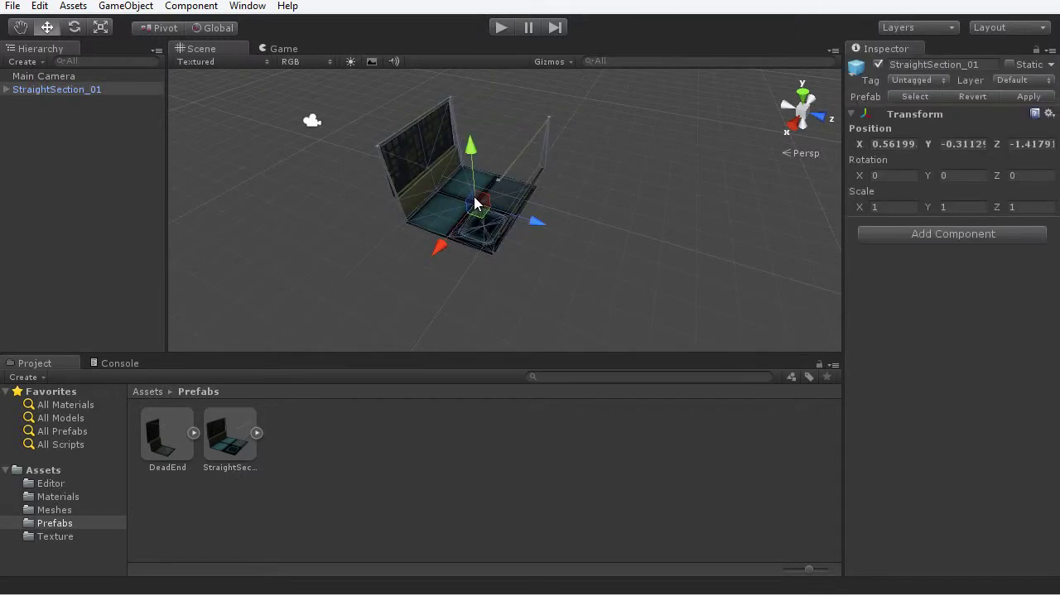
{"action": "key", "text": "Delete"}
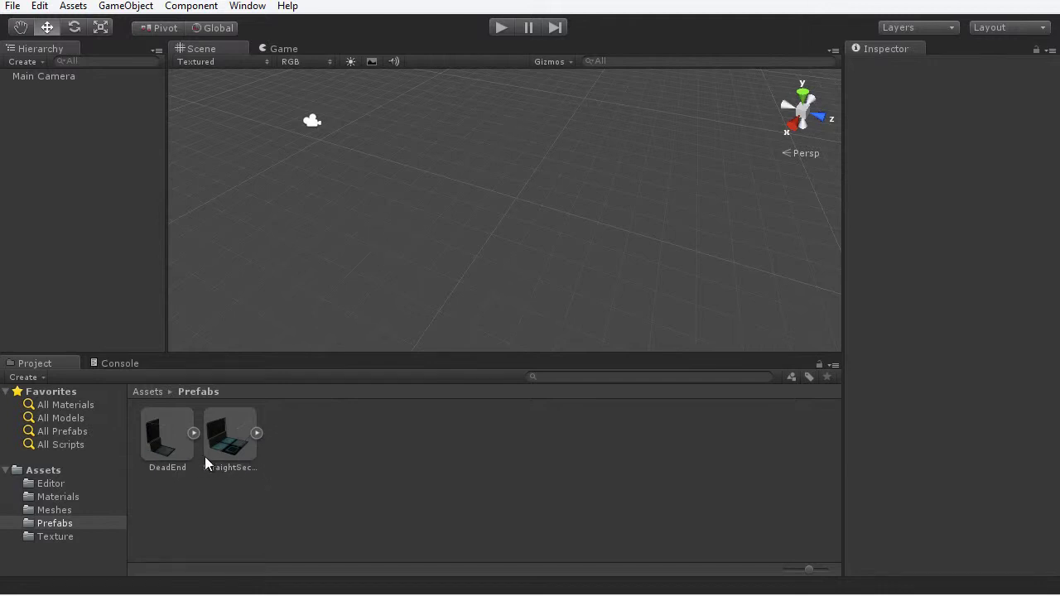
Place the corner_out_01 mesh from the Meshes folder in the scene and set its position to X 0, Y 0, Z 0.
{"action": "left_click", "coordinate": [60, 470]}
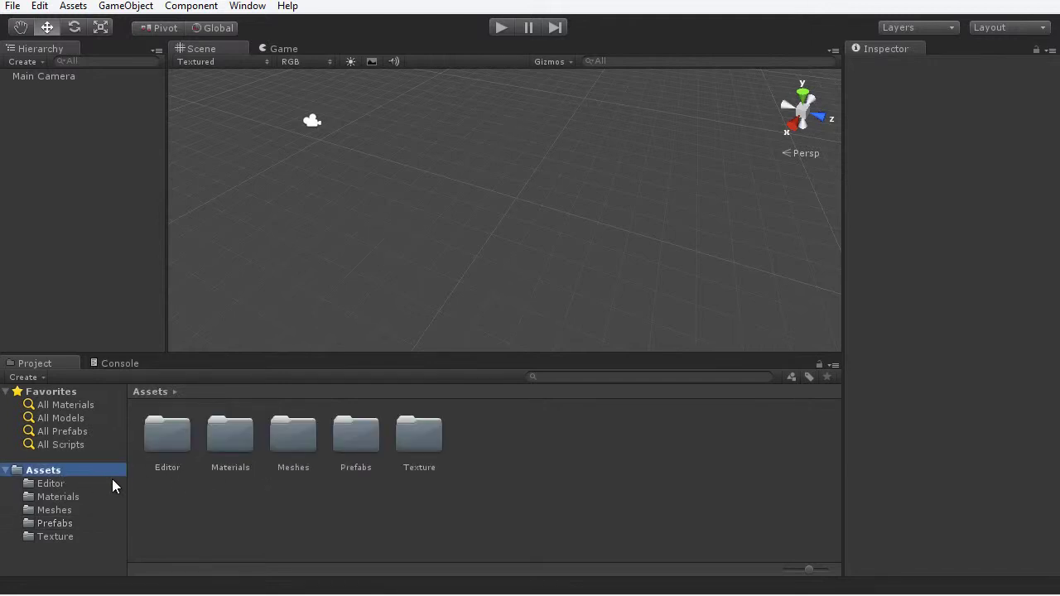
{"action": "left_click", "coordinate": [55, 510]}
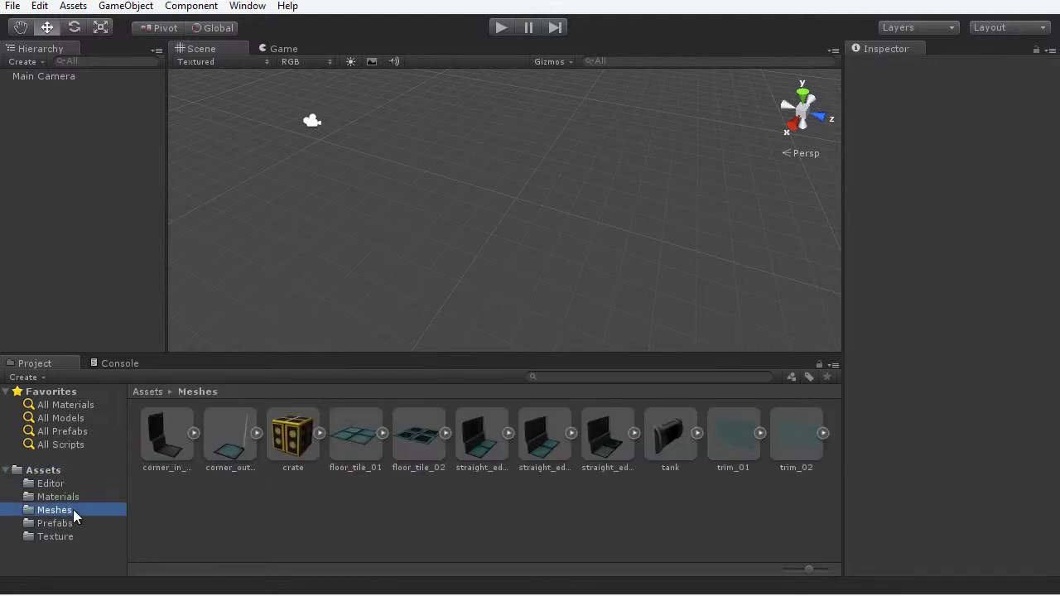
{"action": "left_click", "coordinate": [224, 460]}
{"action": "left_click_drag", "start_coordinate": [940, 495], "coordinate": [1018, 506]}
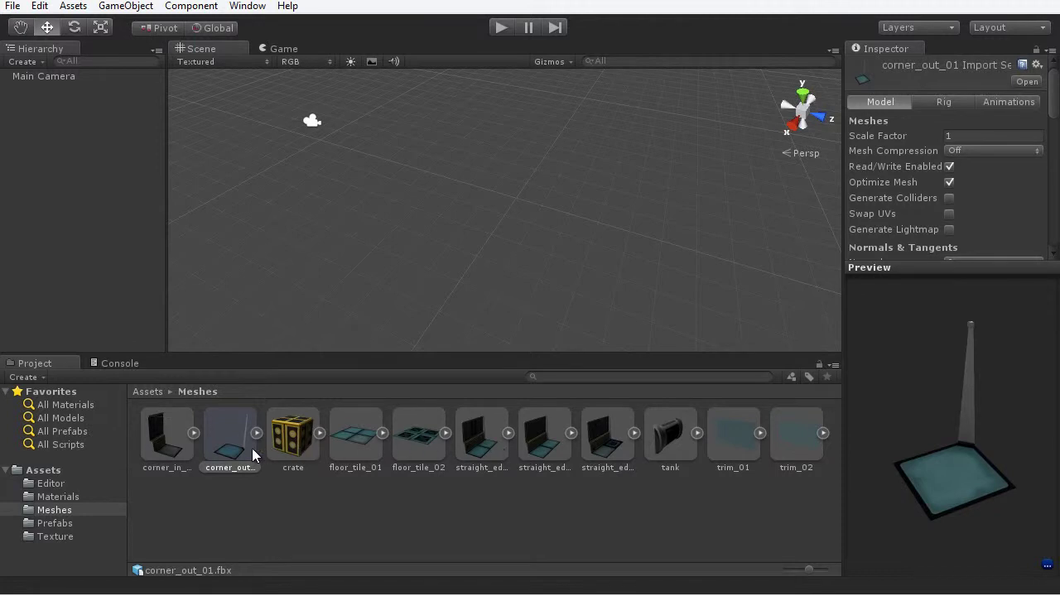
{"action": "left_click_drag", "start_coordinate": [251, 448], "coordinate": [519, 249]}
{"action": "left_click", "coordinate": [891, 145]}
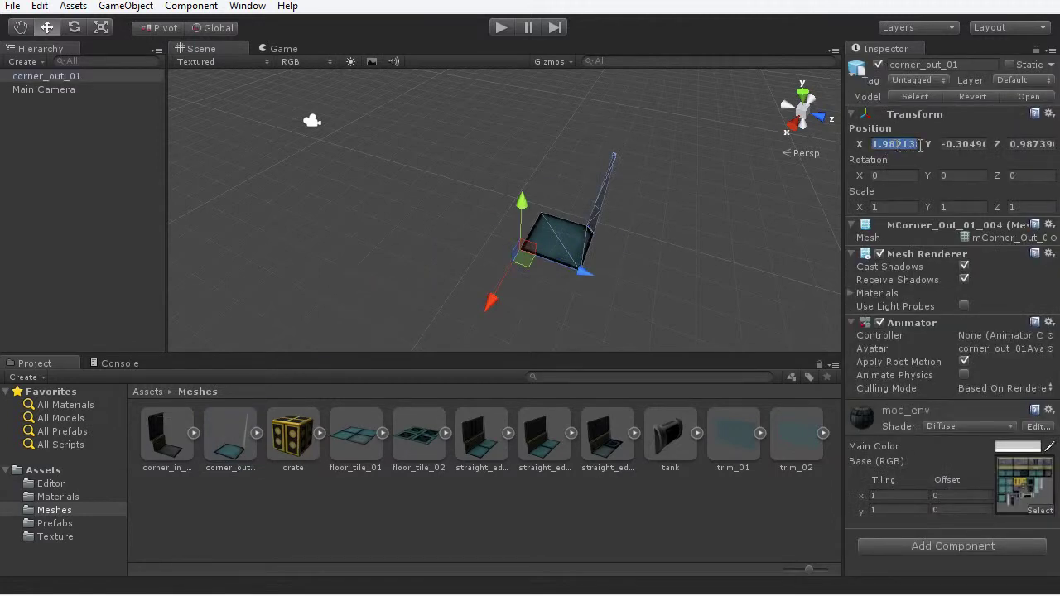
{"action": "type", "text": "0"}
{"action": "key", "text": "Tab"}
{"action": "type", "text": "0"}
{"action": "key", "text": "Tab"}
{"action": "type", "text": "0"}
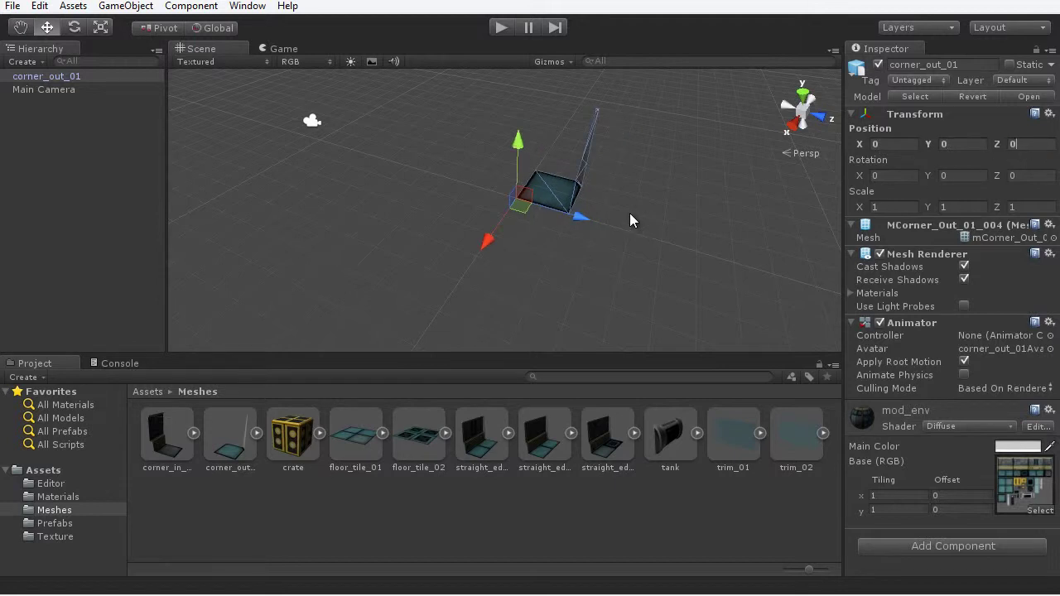
Duplicate corner_out_01 and mirror the copy by setting its X scale to -1.
{"action": "left_click_drag", "start_coordinate": [378, 250], "coordinate": [533, 253], "text": "alt"}
{"action": "key", "text": "ctrl+d"}
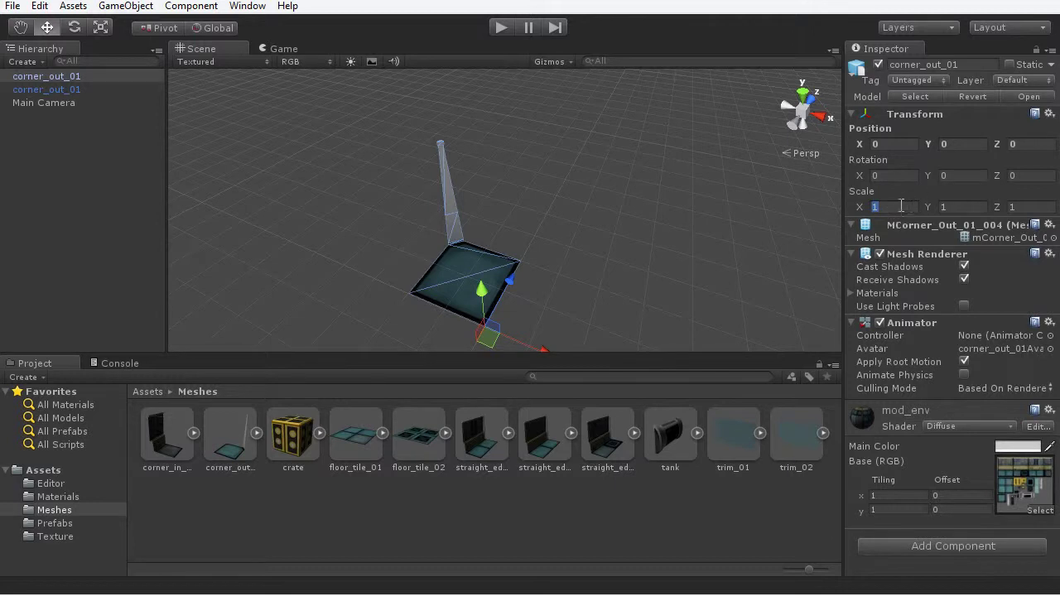
{"action": "type", "text": "-1"}
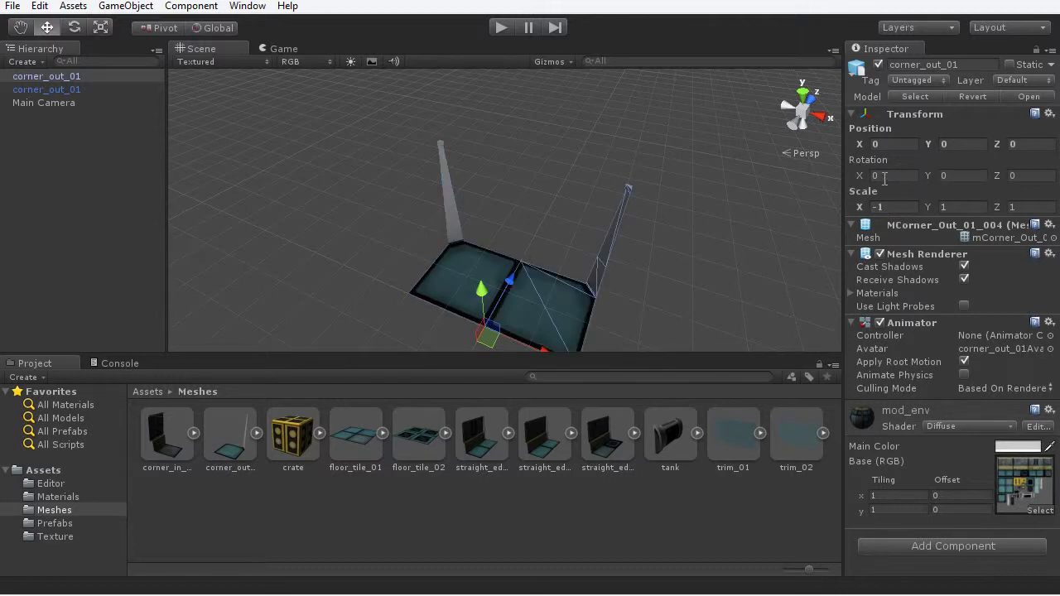
{"action": "left_click", "coordinate": [698, 264]}
{"action": "left_click_drag", "start_coordinate": [698, 263], "coordinate": [648, 232], "text": "alt"}
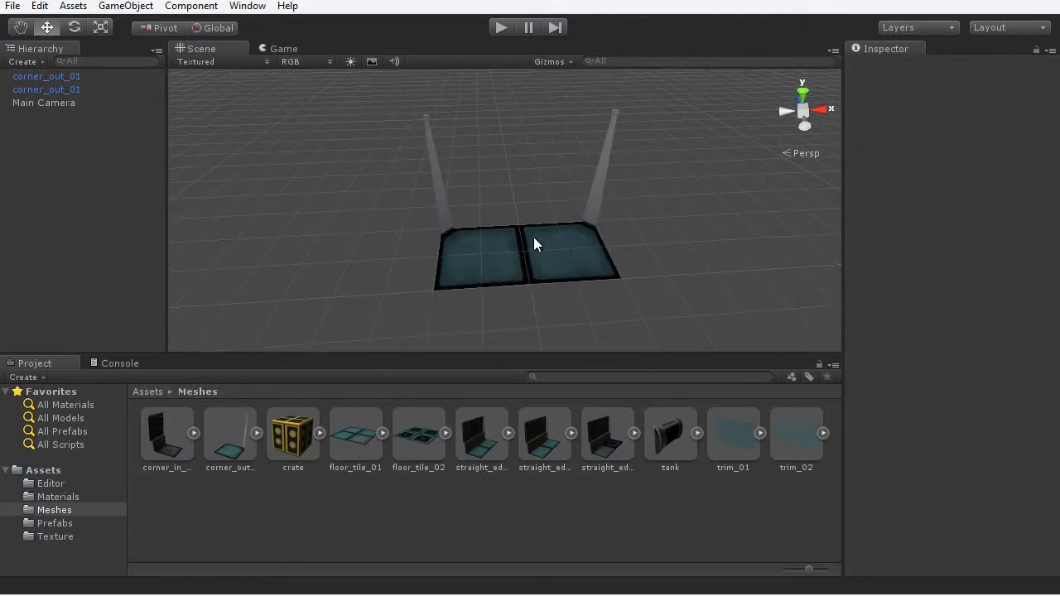
{"action": "left_click_drag", "start_coordinate": [664, 270], "coordinate": [621, 340], "text": "alt"}
Place the straight_edge_02 mesh near the corner_out_01 pieces and set its Y rotation to 90.
{"action": "left_click_drag", "start_coordinate": [546, 439], "coordinate": [681, 181]}
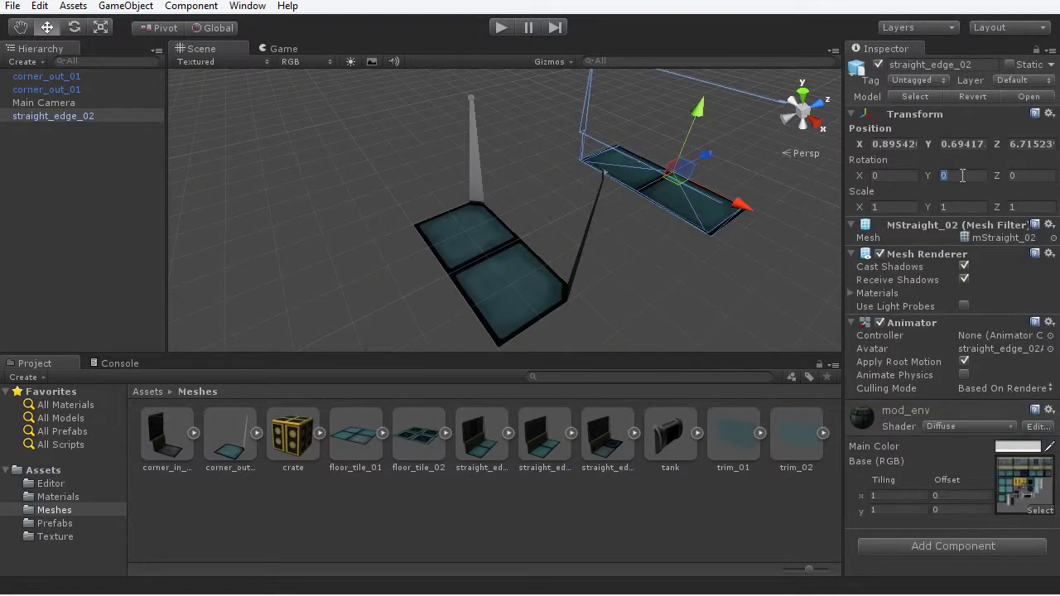
{"action": "type", "text": "90"}
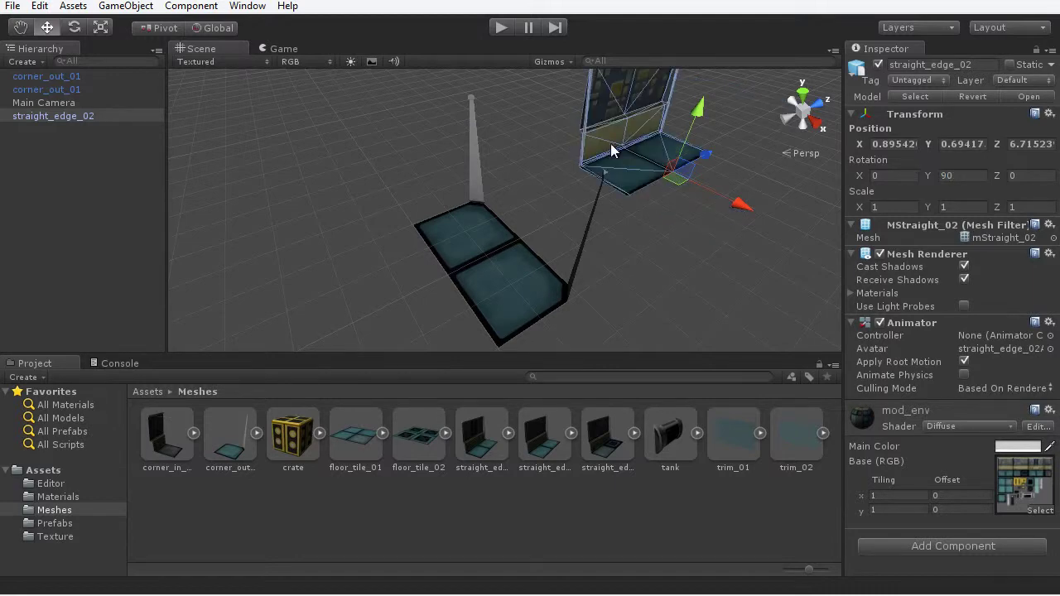
{"action": "left_click_drag", "start_coordinate": [648, 264], "coordinate": [539, 293], "text": "alt"}
{"action": "scroll", "coordinate": [549, 285], "scroll_direction": "up", "scroll_amount": 7}
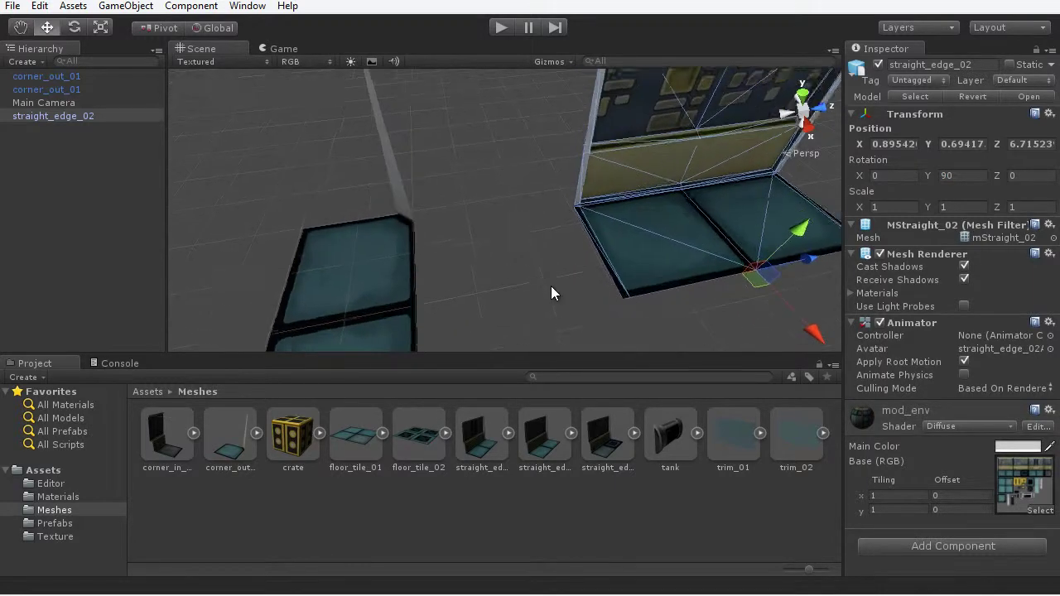
{"action": "middle_click_drag", "start_coordinate": [549, 235], "coordinate": [545, 226]}
{"action": "left_click_drag", "start_coordinate": [545, 226], "coordinate": [566, 271], "text": "alt"}
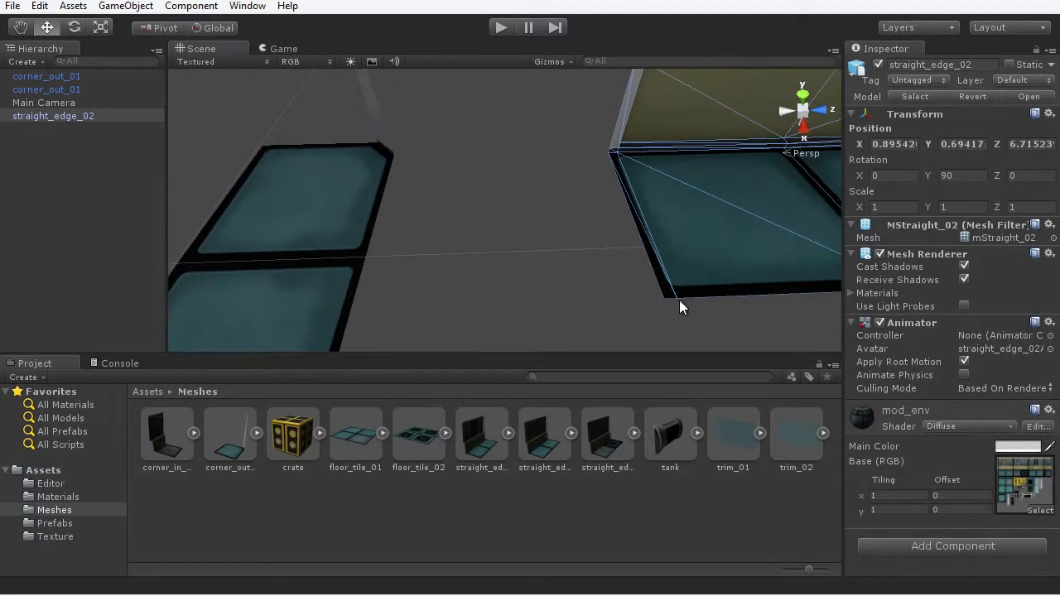
Vertex-snap straight_edge_02 to the floor corner of the adjoining corner_out_01 piece and deselect it.
{"action": "left_click_drag", "start_coordinate": [663, 296], "coordinate": [566, 303]}
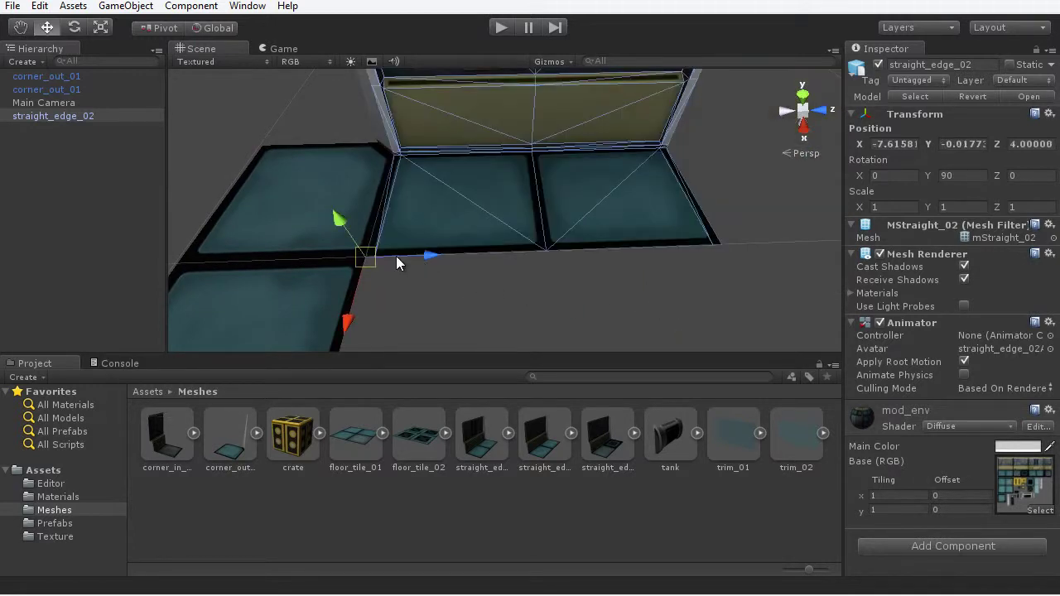
{"action": "left_click", "coordinate": [454, 294]}
{"action": "scroll", "coordinate": [454, 294], "scroll_direction": "down", "scroll_amount": 5}
{"action": "left_click_drag", "start_coordinate": [384, 265], "coordinate": [537, 343], "text": "alt"}
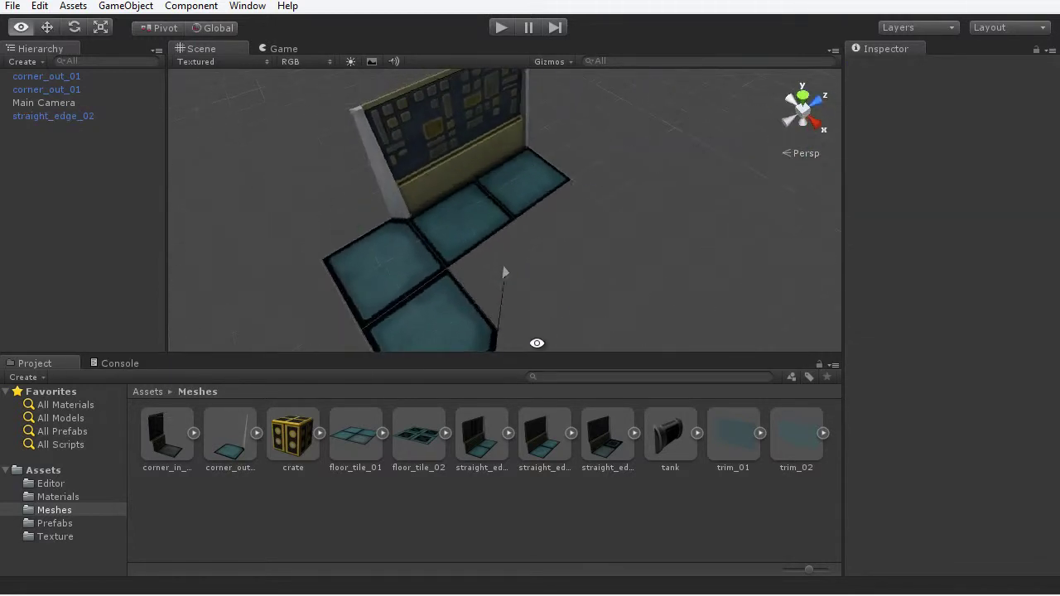
Place the straight_edge_01 mesh beside the assembled pieces and set its Y rotation to -90.
{"action": "left_click_drag", "start_coordinate": [472, 443], "coordinate": [666, 237]}
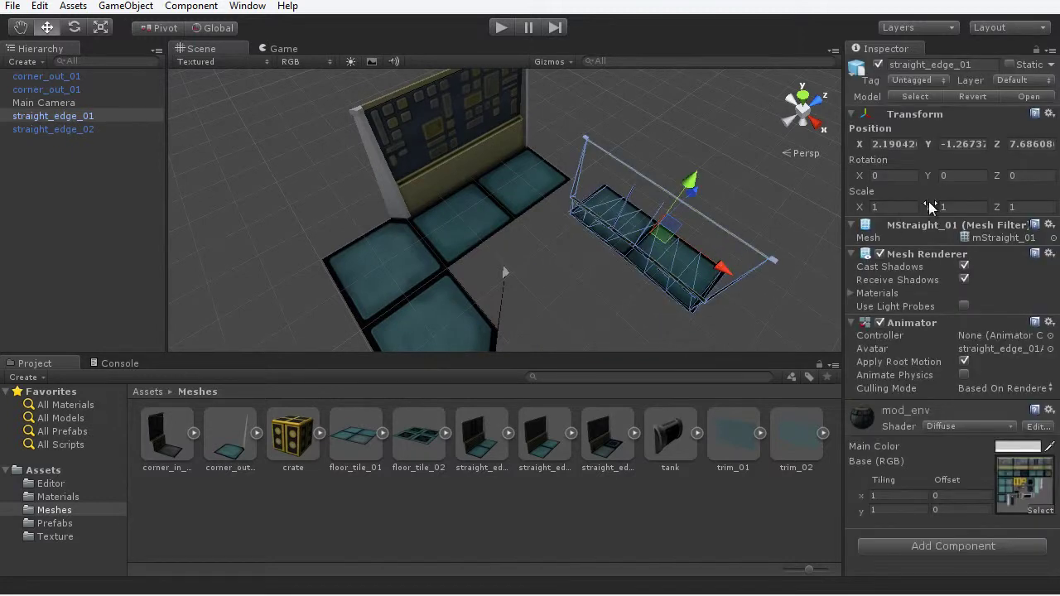
{"action": "left_click", "coordinate": [974, 174]}
{"action": "type", "text": "-90"}
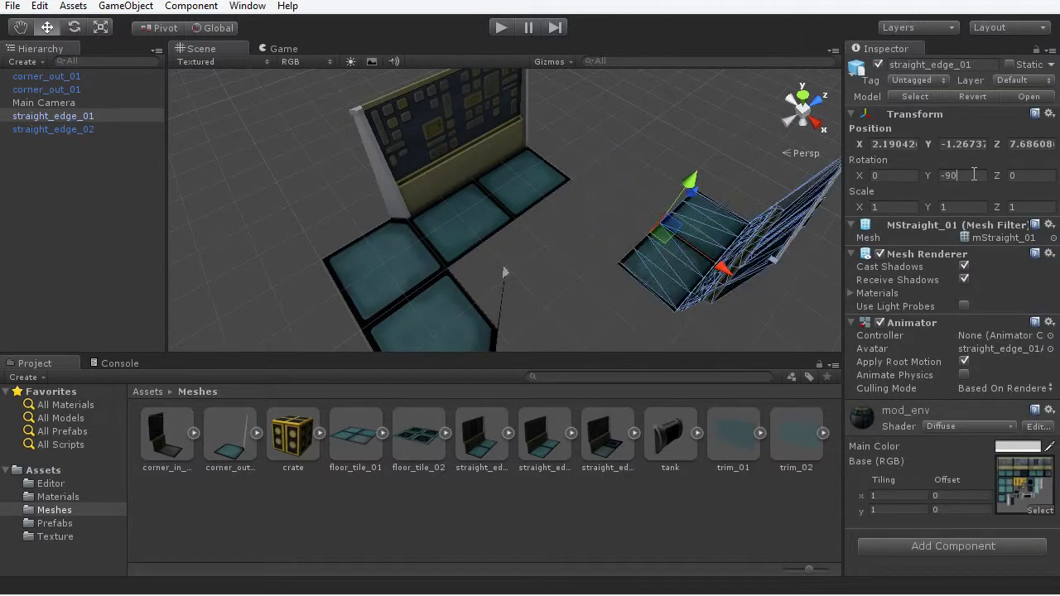
Vertex-snap straight_edge_01 to the other corner_out_01 piece so it faces straight_edge_02 across the corridor.
{"action": "left_click_drag", "start_coordinate": [580, 273], "coordinate": [425, 226], "text": "alt"}
{"action": "scroll", "coordinate": [424, 219], "scroll_direction": "down", "scroll_amount": 3}
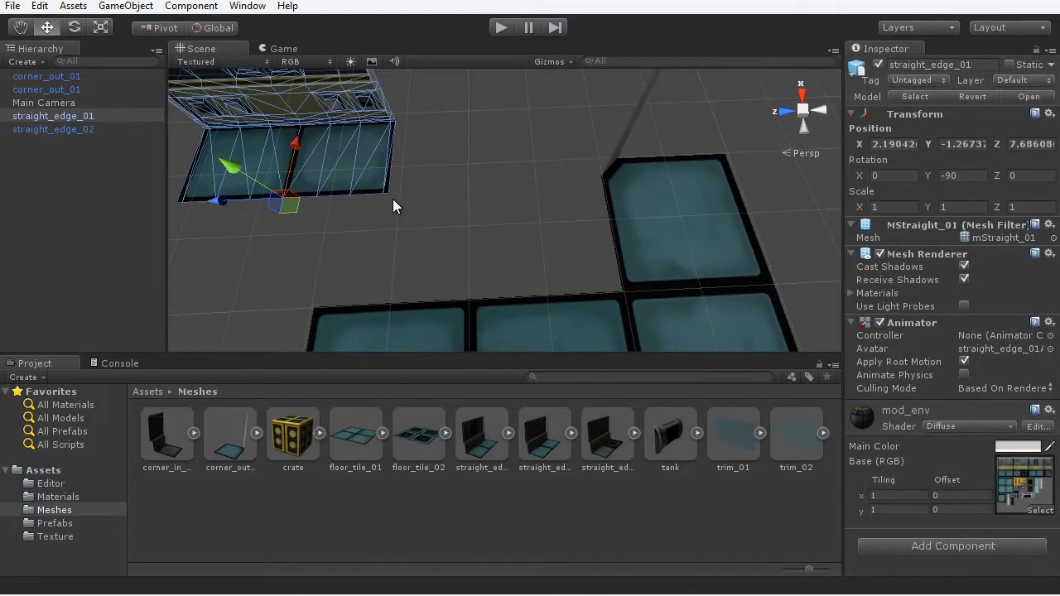
{"action": "key", "text": "v"}
{"action": "left_click_drag", "start_coordinate": [392, 197], "coordinate": [636, 285]}
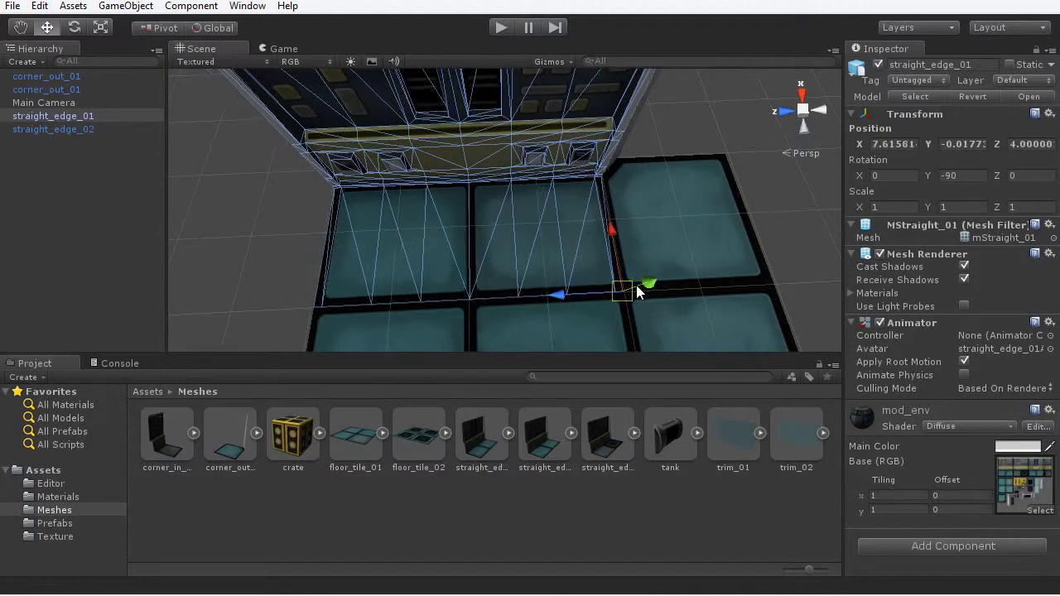
{"action": "left_click", "coordinate": [764, 243]}
{"action": "scroll", "coordinate": [679, 248], "scroll_direction": "down", "scroll_amount": 3}
{"action": "left_click_drag", "start_coordinate": [669, 246], "coordinate": [561, 309], "text": "alt"}
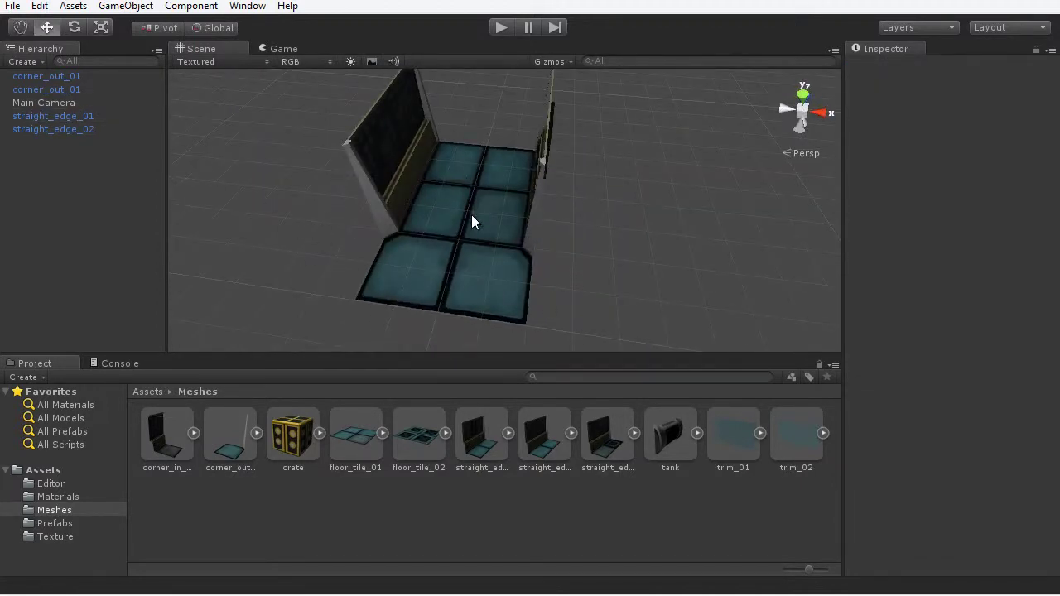
Place the straight_edge_03 mesh beside the corridor and set its Y rotation to 180.
{"action": "left_click_drag", "start_coordinate": [473, 222], "coordinate": [623, 236], "text": "alt"}
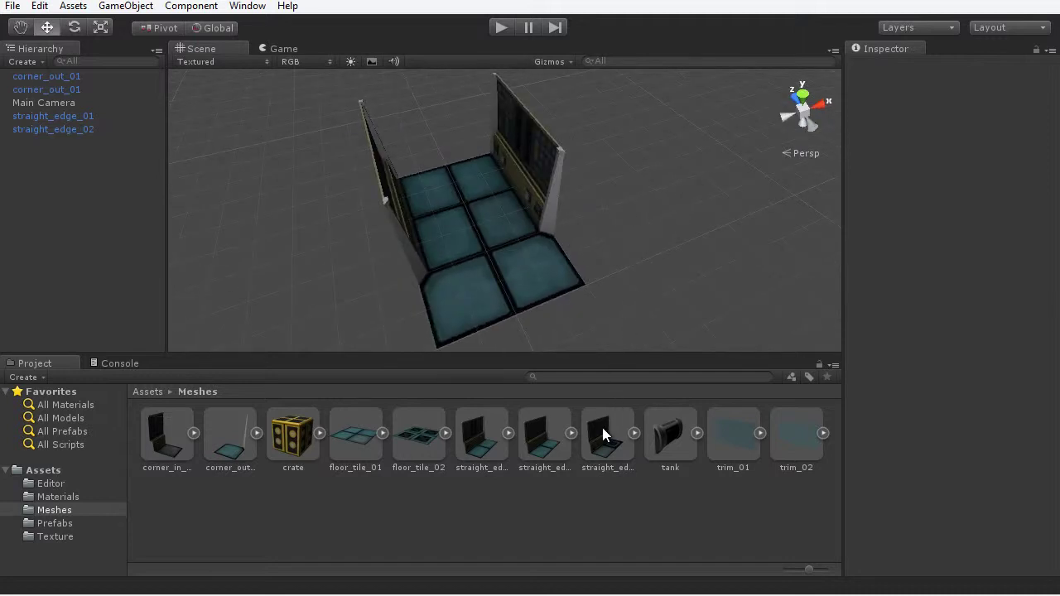
{"action": "left_click_drag", "start_coordinate": [601, 452], "coordinate": [695, 208]}
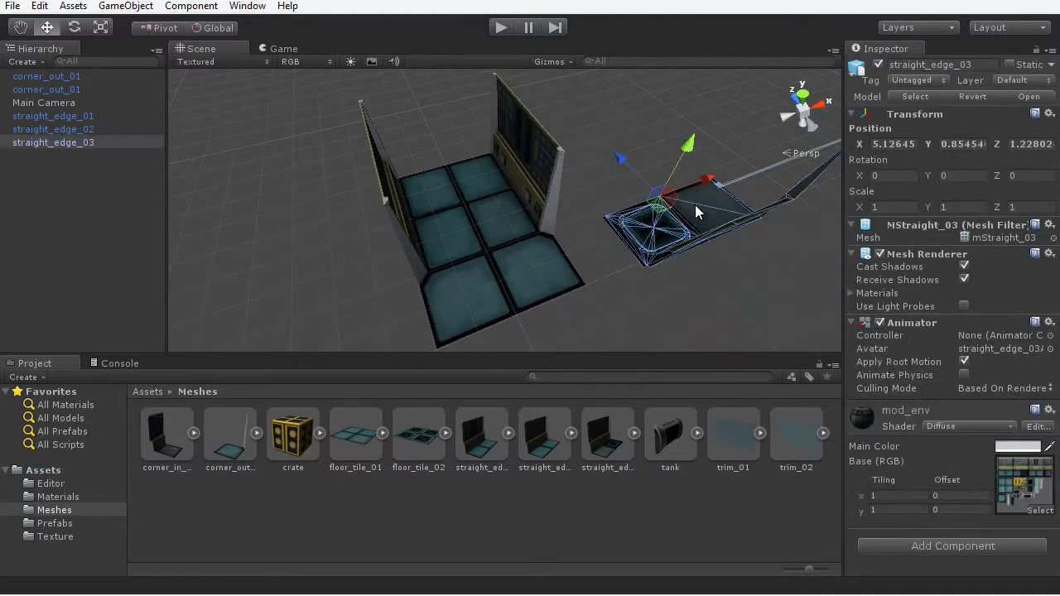
{"action": "left_click", "coordinate": [959, 177]}
{"action": "type", "text": "180"}
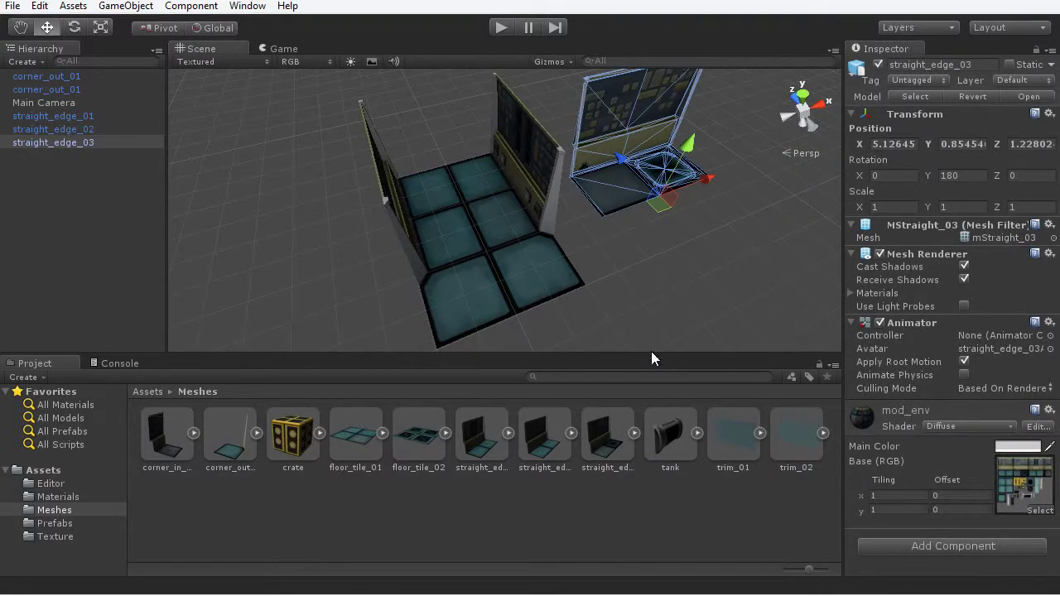
Vertex-snap straight_edge_03 to the outer front floor corner of the adjacent corner_out_01 piece.
{"action": "scroll", "coordinate": [636, 311], "scroll_direction": "up", "scroll_amount": 2}
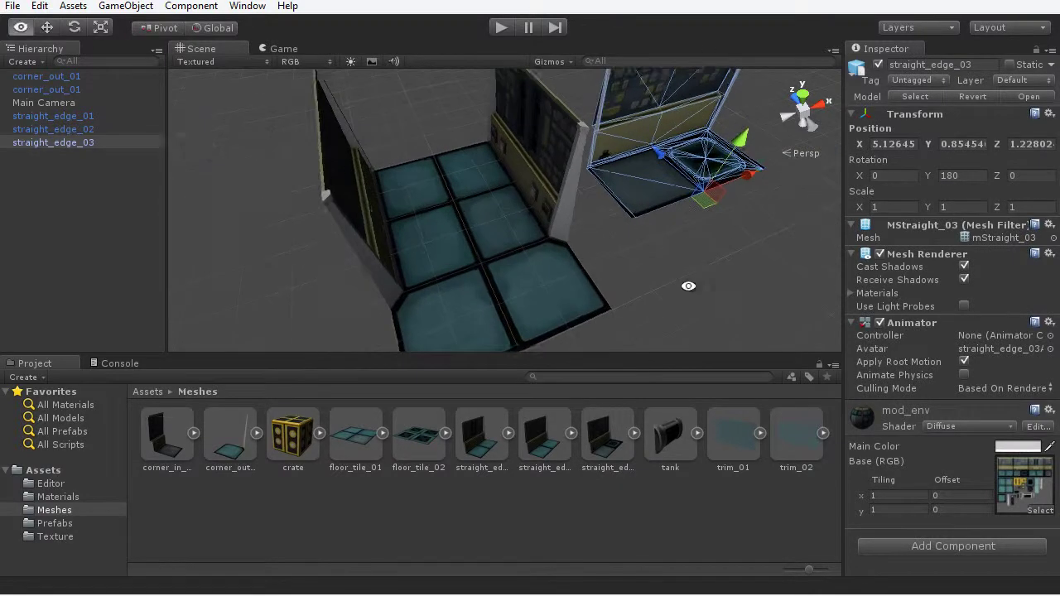
{"action": "left_click_drag", "start_coordinate": [620, 274], "coordinate": [596, 296], "text": "alt"}
{"action": "scroll", "coordinate": [540, 300], "scroll_direction": "up", "scroll_amount": 4}
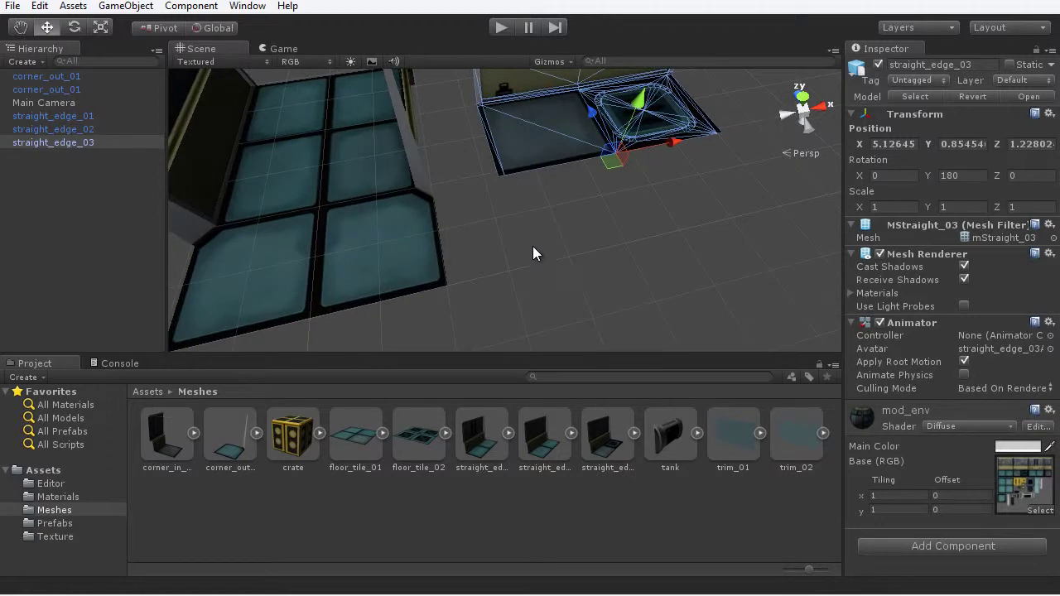
{"action": "left_click_drag", "start_coordinate": [491, 182], "coordinate": [462, 264]}
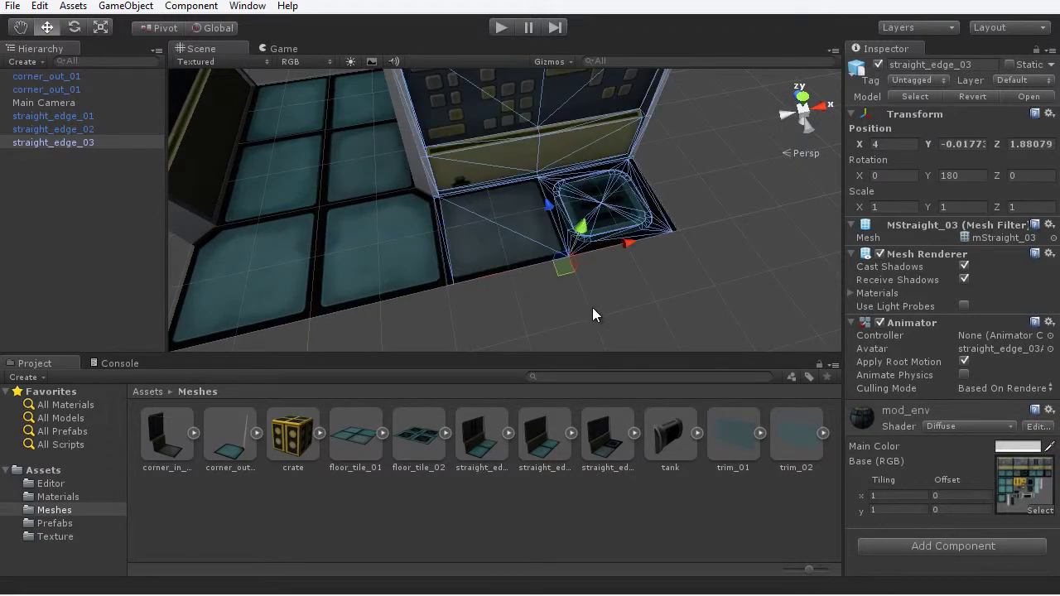
{"action": "left_click", "coordinate": [592, 314]}
{"action": "scroll", "coordinate": [563, 298], "scroll_direction": "down", "scroll_amount": 3}
{"action": "left_click_drag", "start_coordinate": [536, 284], "coordinate": [555, 273], "text": "alt"}
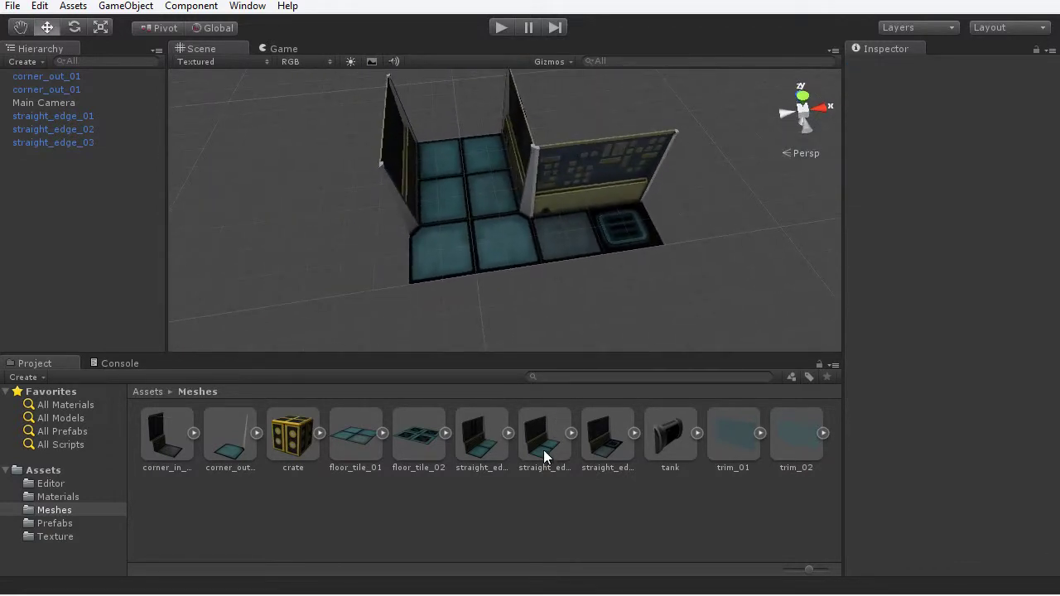
Place a second straight_edge_02 mesh on the corridor's opposite side and set its Y rotation to 180.
{"action": "left_click_drag", "start_coordinate": [544, 454], "coordinate": [302, 274]}
{"action": "left_click", "coordinate": [956, 172]}
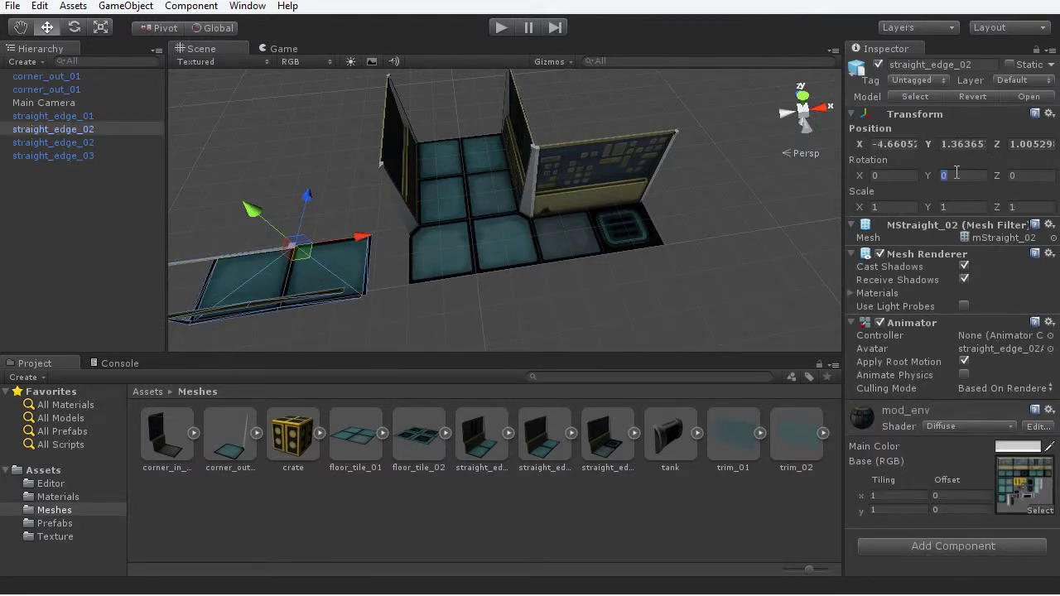
{"action": "type", "text": "180"}
{"action": "key", "text": "Return"}
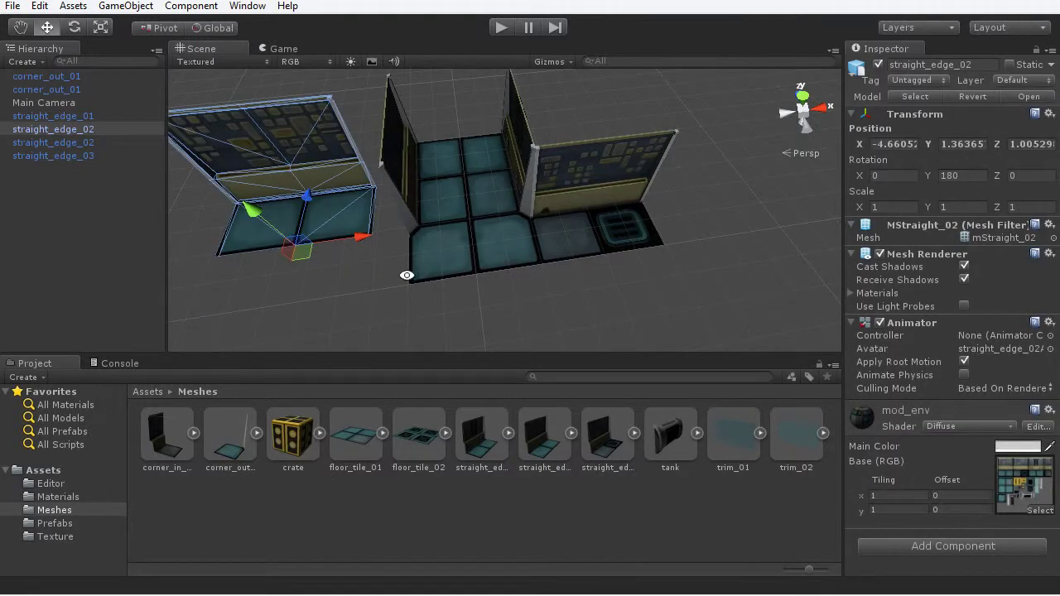
Vertex-snap the second straight_edge_02 to the outer front floor corner of the remaining corner_out_01 piece.
{"action": "scroll", "coordinate": [406, 274], "scroll_direction": "up", "scroll_amount": 6}
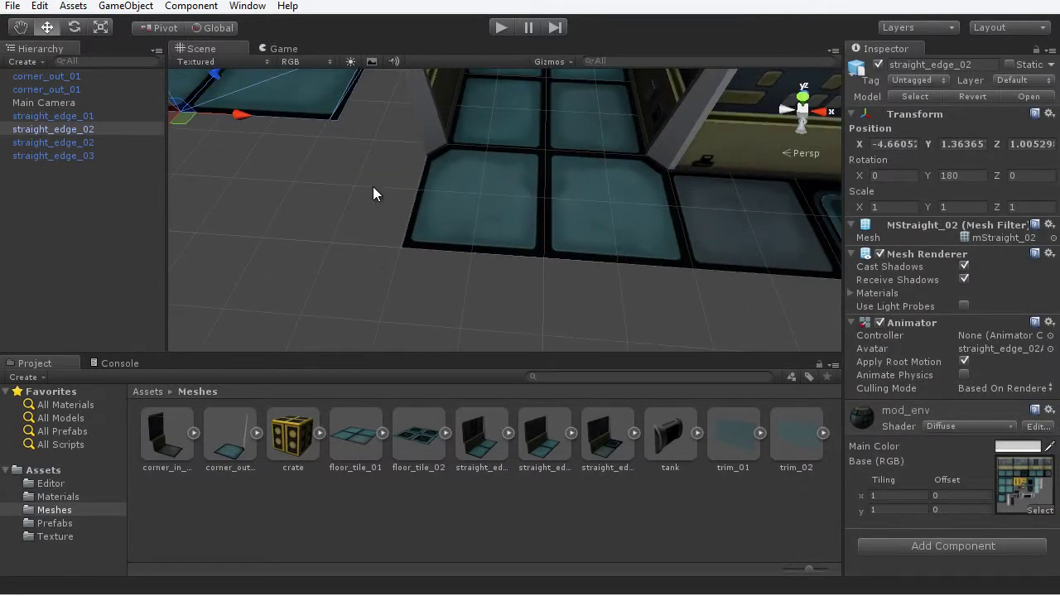
{"action": "left_click_drag", "start_coordinate": [346, 135], "coordinate": [438, 272]}
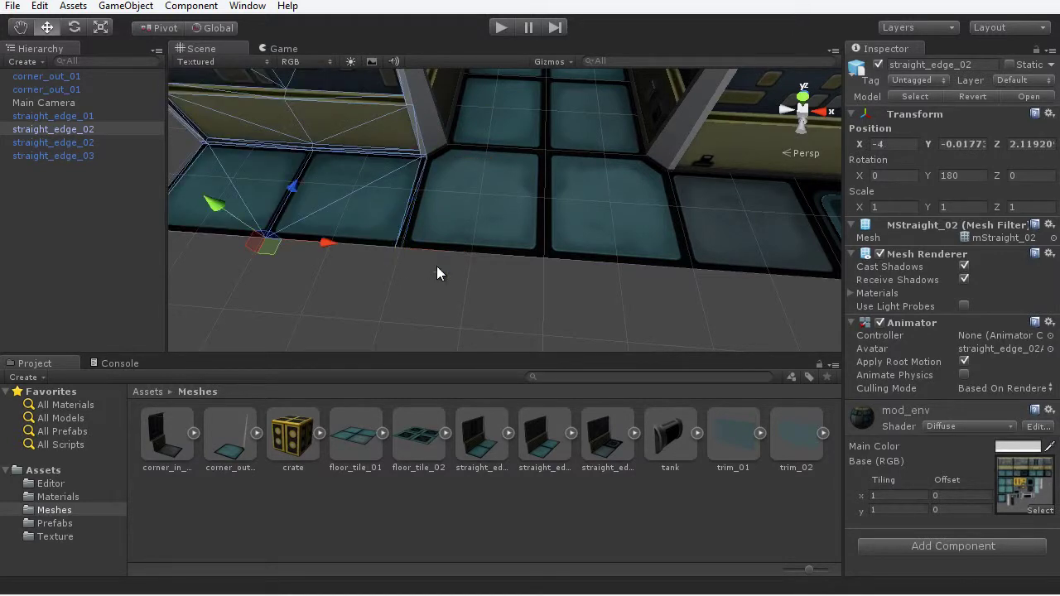
{"action": "left_click", "coordinate": [553, 295]}
{"action": "scroll", "coordinate": [553, 295], "scroll_direction": "down", "scroll_amount": 5}
{"action": "left_click_drag", "start_coordinate": [544, 289], "coordinate": [502, 247], "text": "alt"}
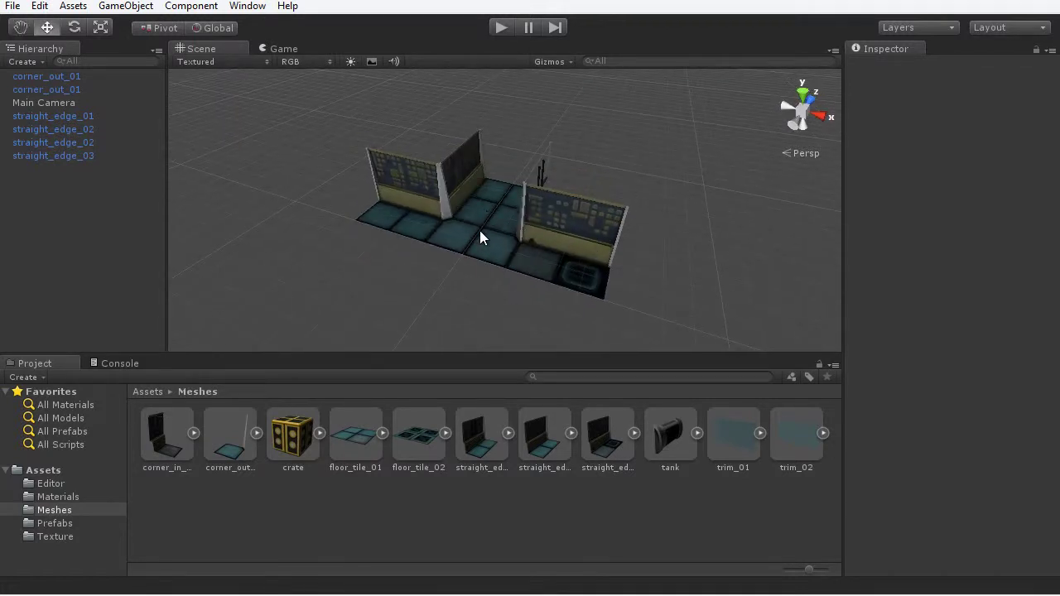
Create an empty game object and set its position to X 0, Y 0, Z 0.
{"action": "left_click", "coordinate": [126, 7]}
{"action": "left_click", "coordinate": [166, 26]}
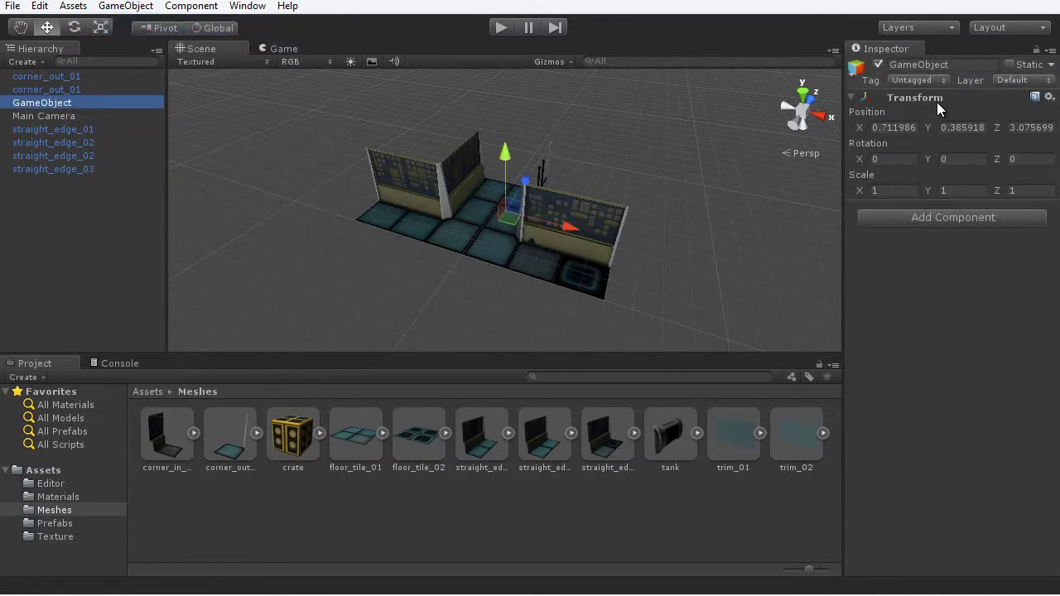
{"action": "left_click", "coordinate": [910, 126]}
{"action": "type", "text": "0"}
{"action": "key", "text": "Tab"}
{"action": "type", "text": "0"}
{"action": "key", "text": "Tab"}
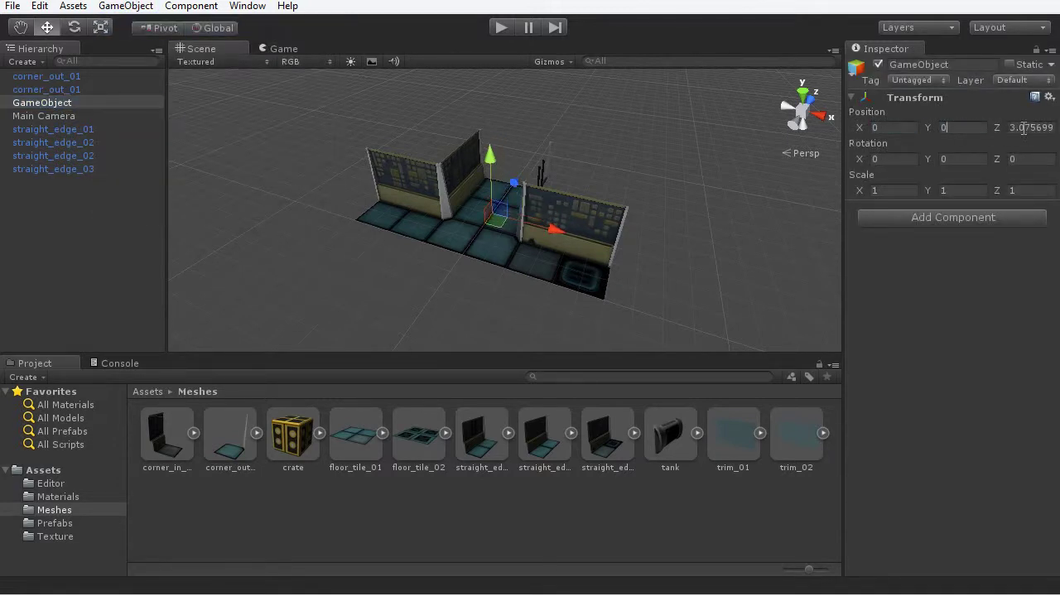
{"action": "type", "text": "0"}
Rename the empty game object as TSection_01.
{"action": "left_click", "coordinate": [944, 64]}
{"action": "key", "text": "BackSpace"}
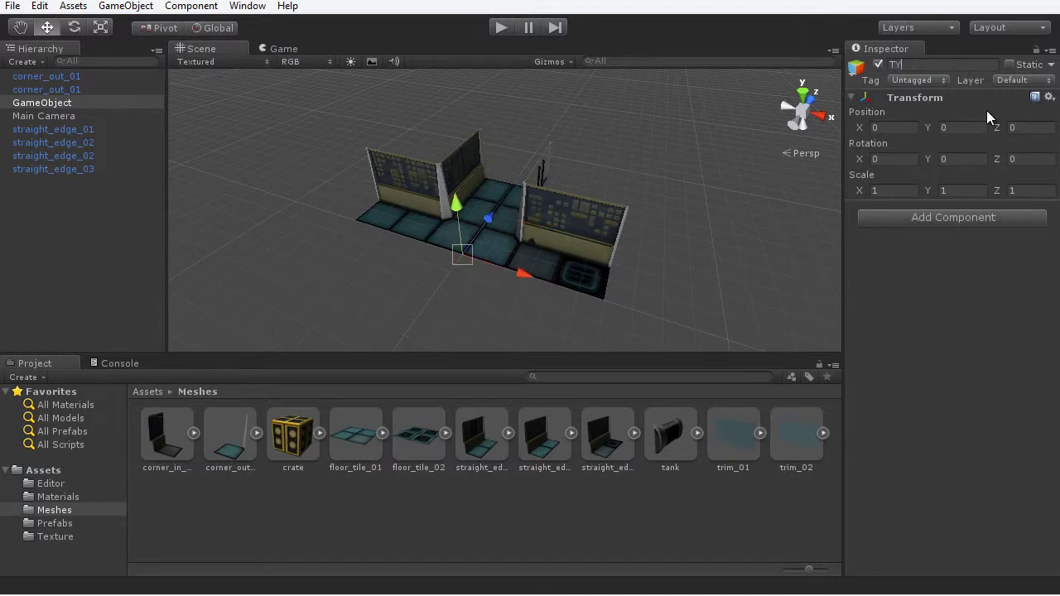
{"action": "type", "text": "TSection_01"}
{"action": "key", "text": "Return"}
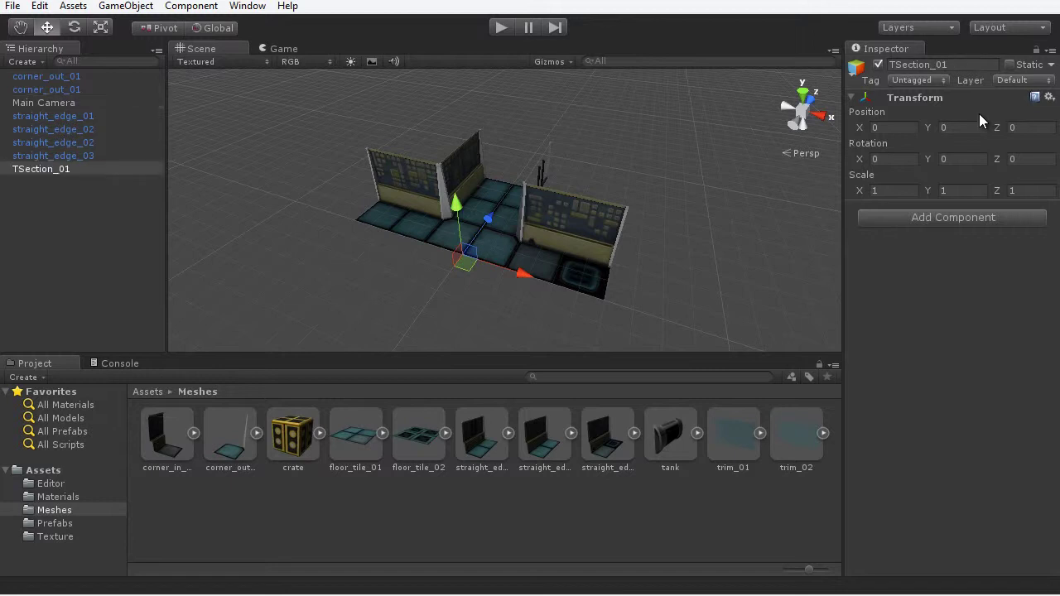
Parent both corner_out_01 pieces and all four straight_edge pieces to the TSection_01 object.
{"action": "left_click", "coordinate": [80, 114]}
{"action": "left_click", "coordinate": [80, 89]}
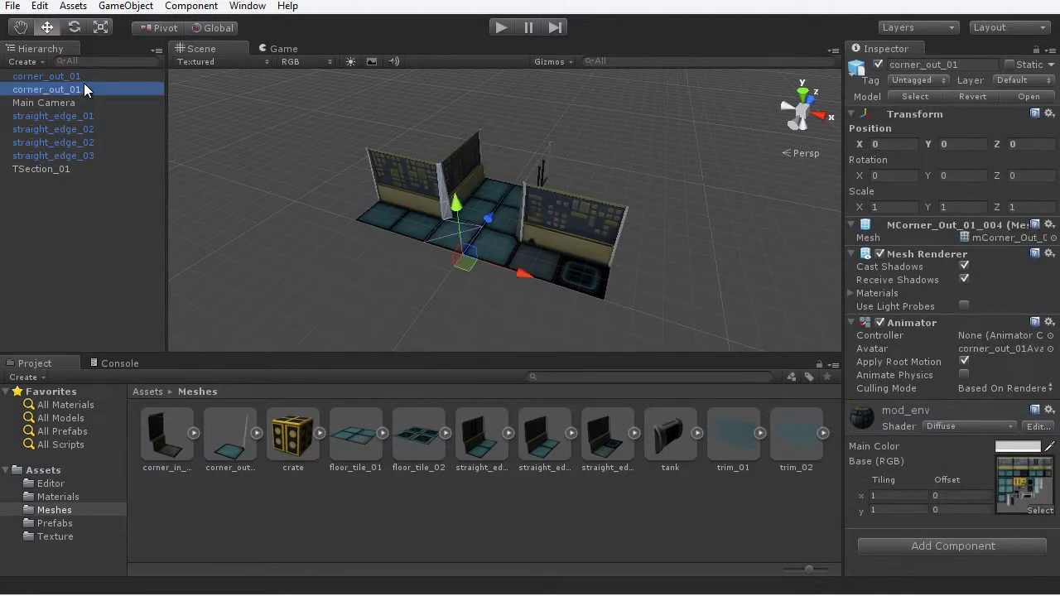
{"action": "left_click", "coordinate": [84, 79], "text": "ctrl"}
{"action": "left_click", "coordinate": [91, 118], "text": "ctrl"}
{"action": "left_click", "coordinate": [92, 126], "text": "ctrl"}
{"action": "left_click", "coordinate": [95, 141], "text": "ctrl"}
{"action": "left_click", "coordinate": [101, 155], "text": "ctrl"}
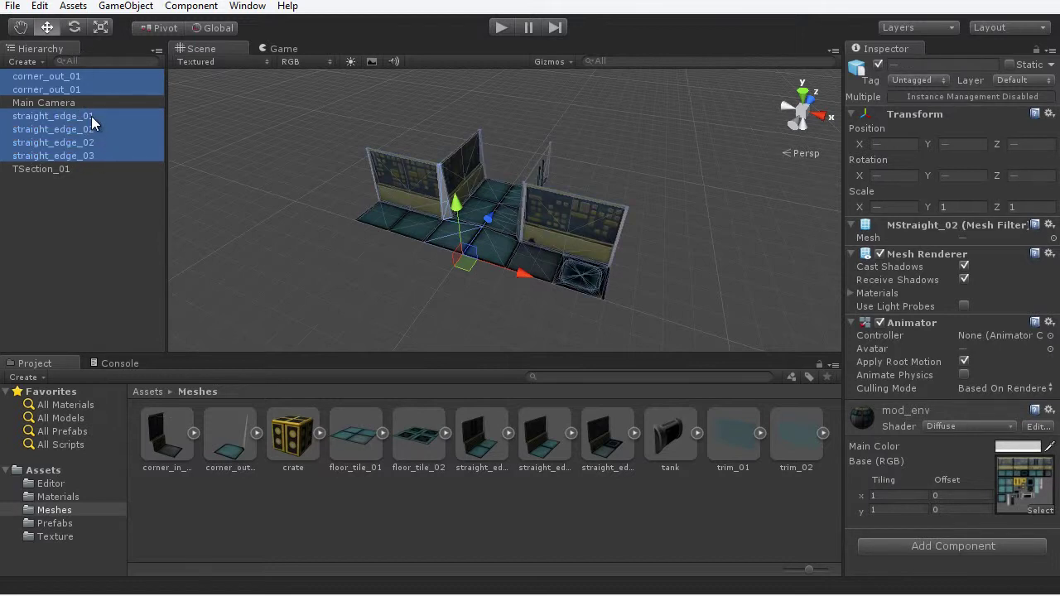
{"action": "left_click_drag", "start_coordinate": [91, 117], "coordinate": [40, 170]}
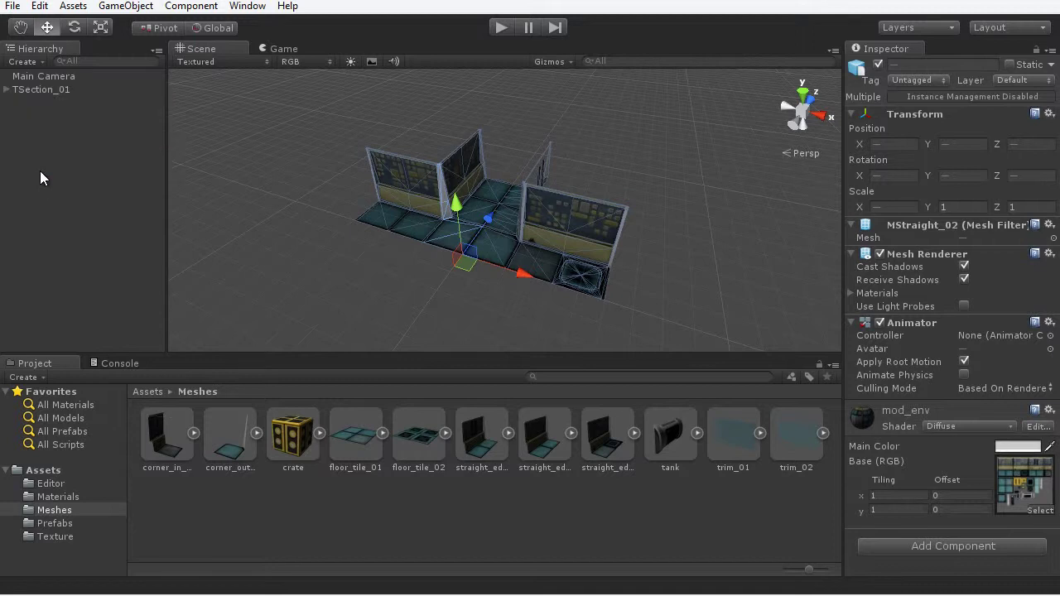
Create a new prefab in the Prefabs folder and name it TSection_01.
{"action": "left_click", "coordinate": [67, 521]}
{"action": "right_click", "coordinate": [345, 421]}
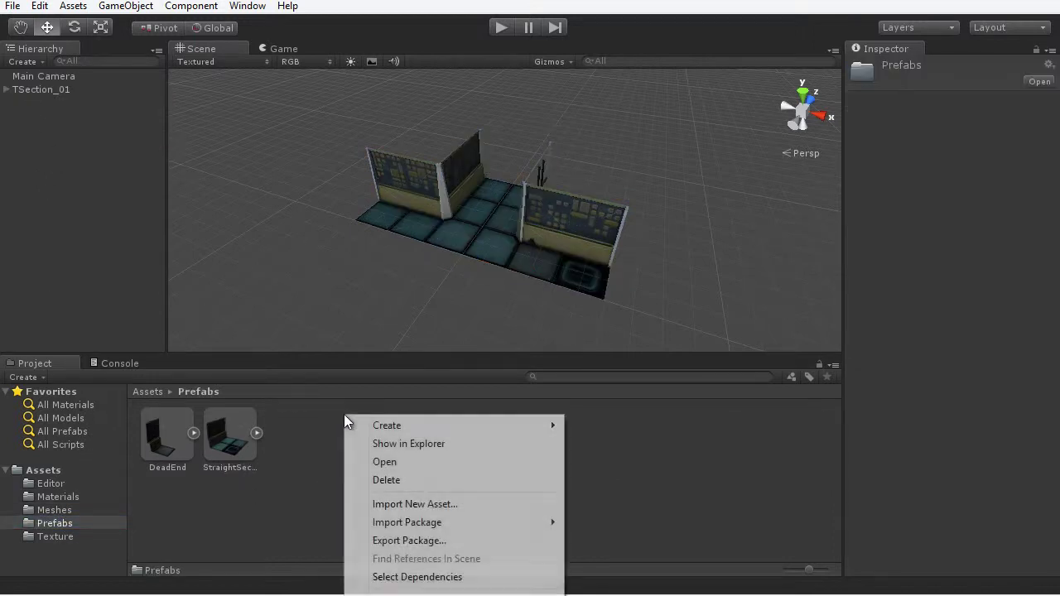
{"action": "mouse_move", "coordinate": [406, 425]}
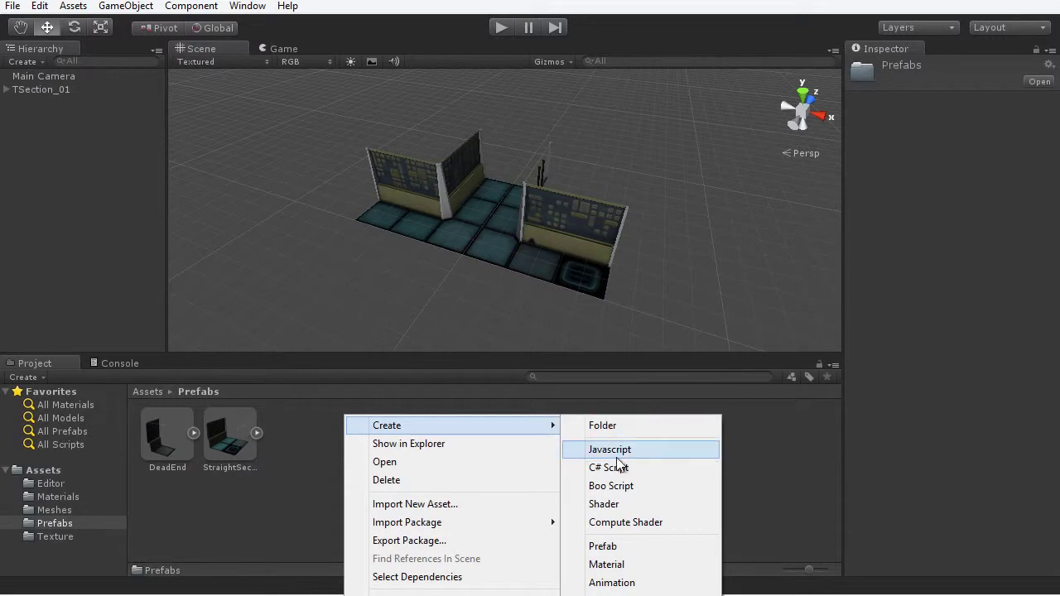
{"action": "left_click", "coordinate": [603, 545]}
{"action": "type", "text": "T"}
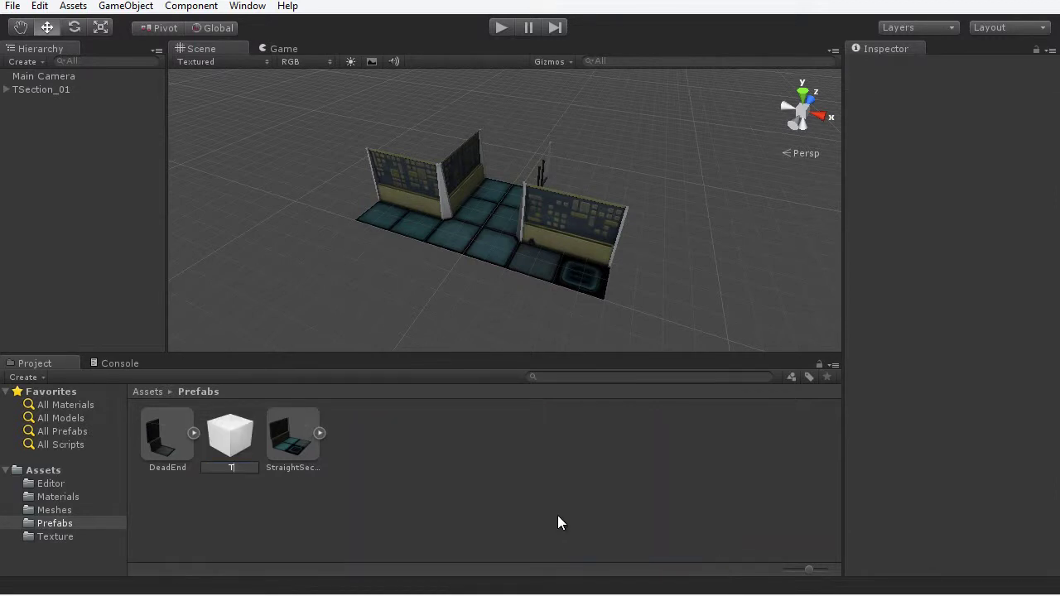
{"action": "type", "text": "Section_01"}
{"action": "key", "text": "Return"}
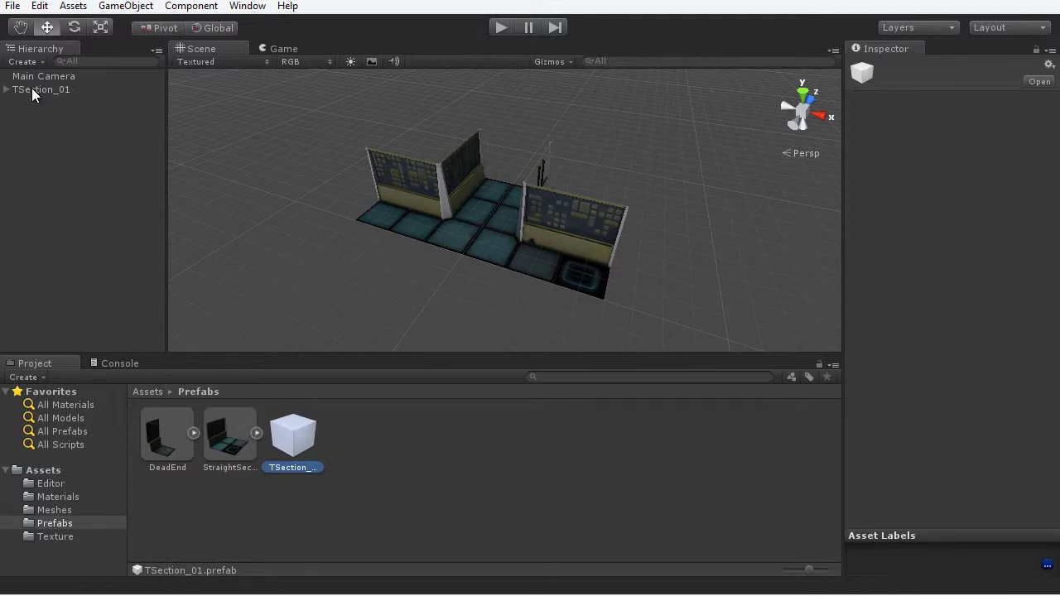
Store the TSection_01 scene object in the TSection_01 prefab and delete the object from the scene.
{"action": "left_click_drag", "start_coordinate": [33, 91], "coordinate": [286, 439]}
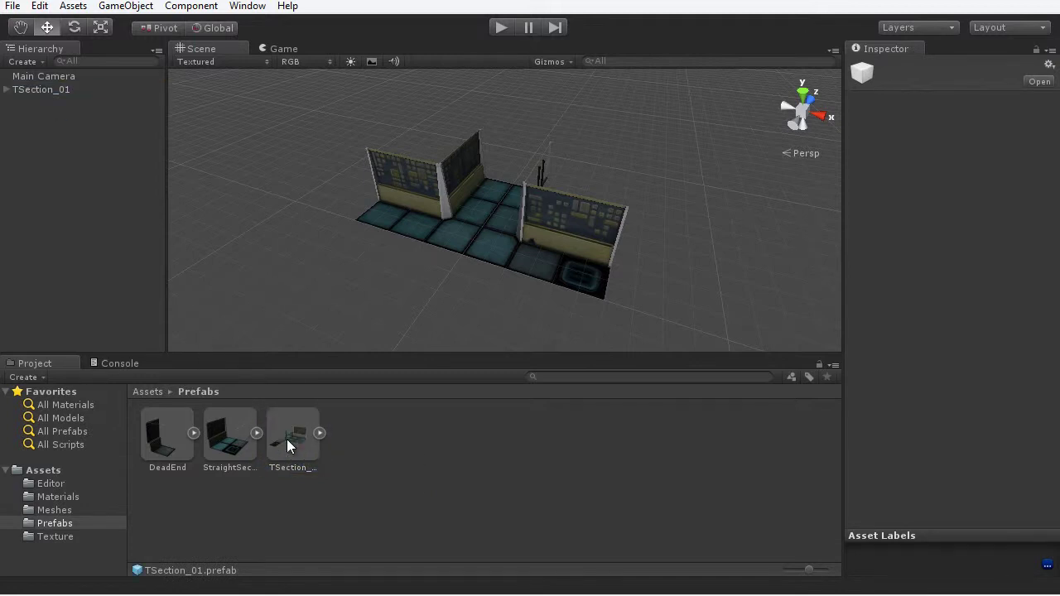
{"action": "left_click", "coordinate": [442, 220]}
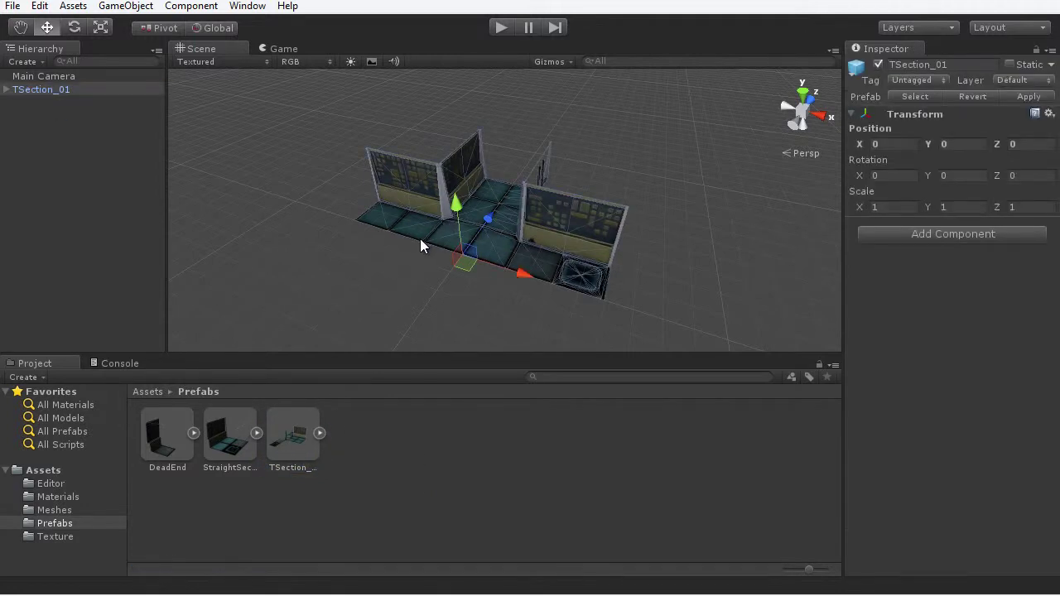
{"action": "key", "text": "Delete"}
Try out the TSection_01 prefab by placing it in the scene, and delete the test instance.
{"action": "left_click_drag", "start_coordinate": [292, 432], "coordinate": [464, 246]}
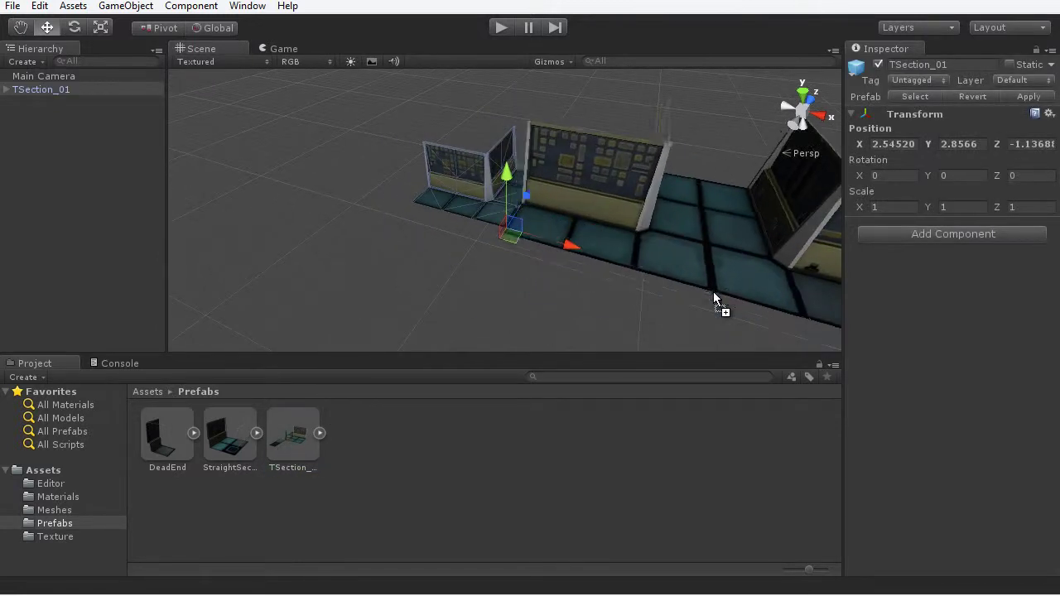
{"action": "left_click_drag", "start_coordinate": [713, 292], "coordinate": [700, 265]}
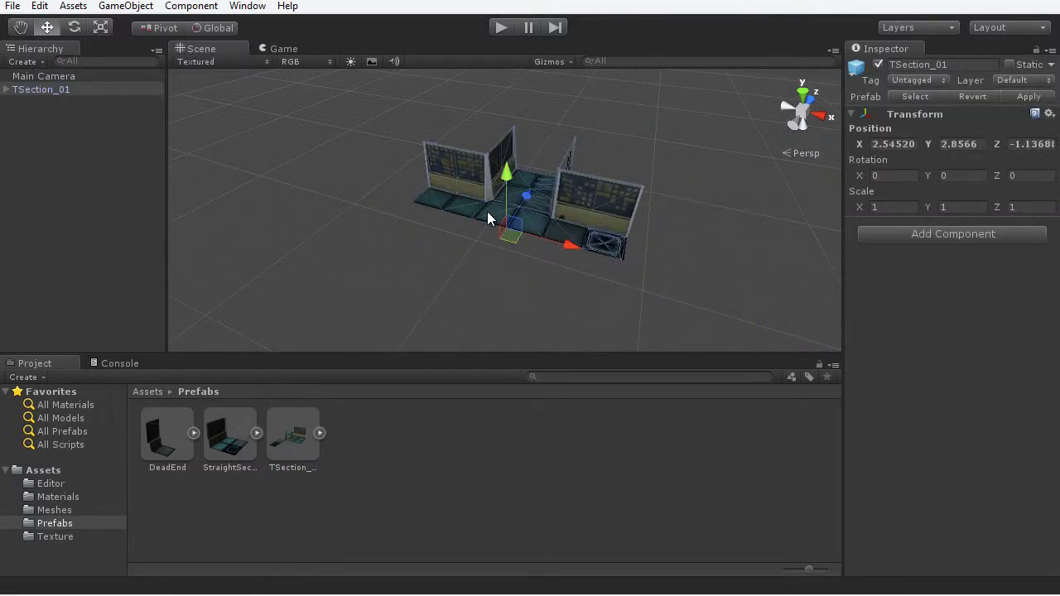
{"action": "key", "text": "Delete"}
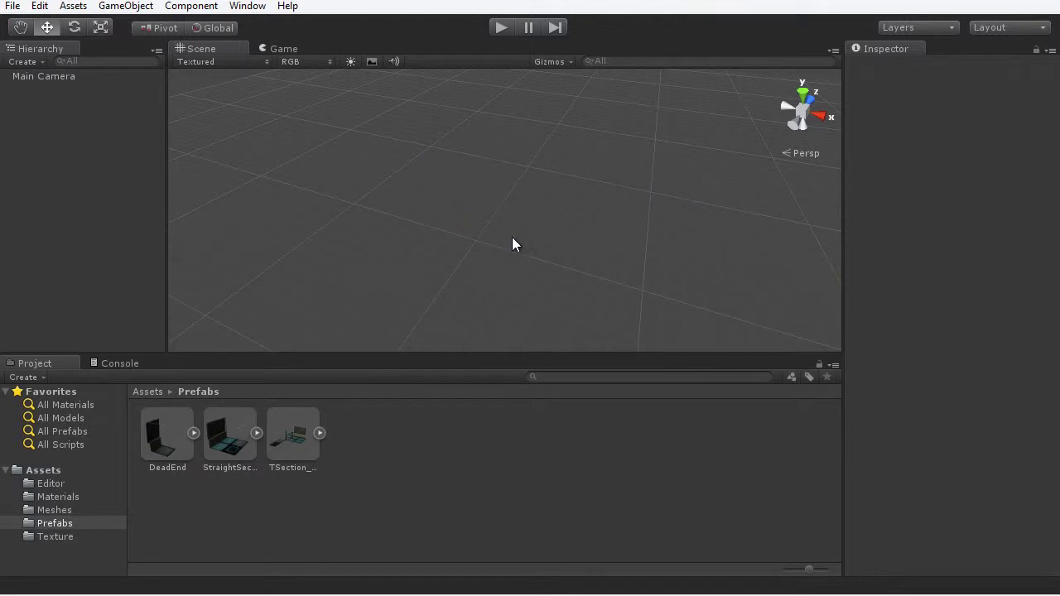